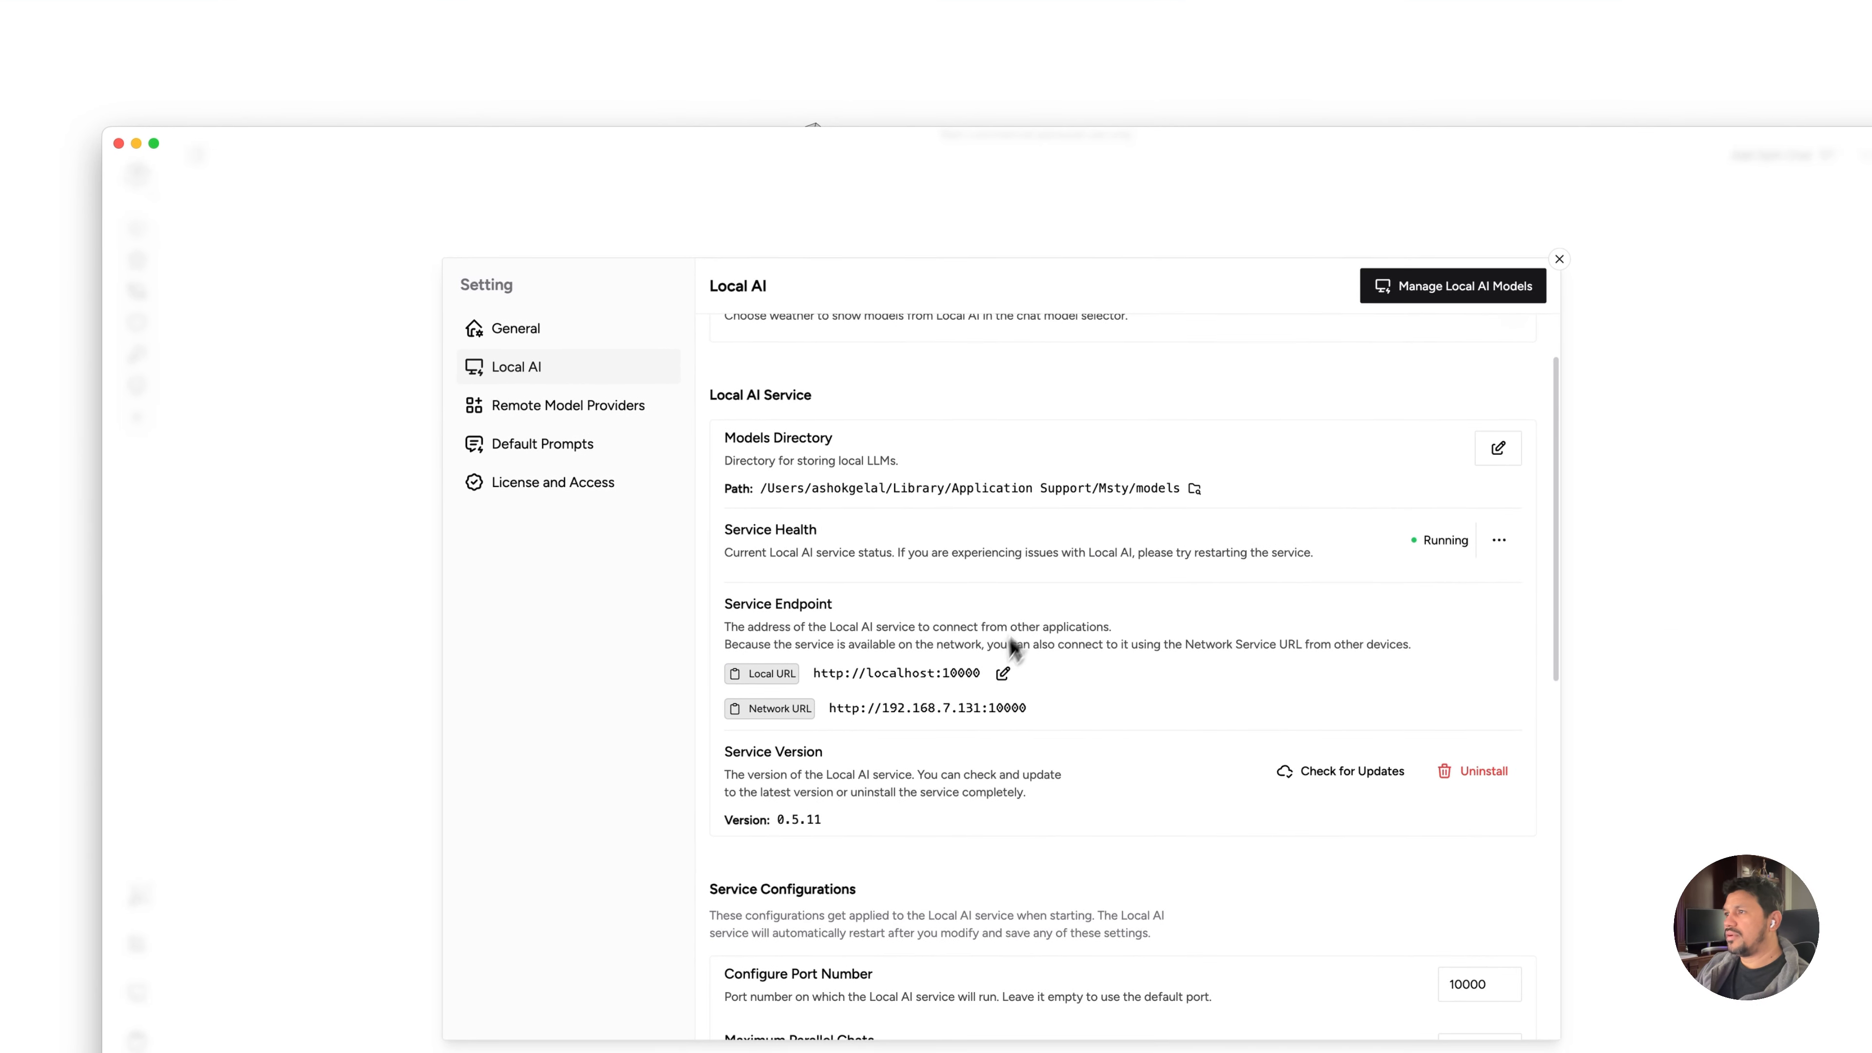
Try replacing the Local AI service's allowed network origins with * and undo the replacement
scroll(1091, 700, "down", 7)
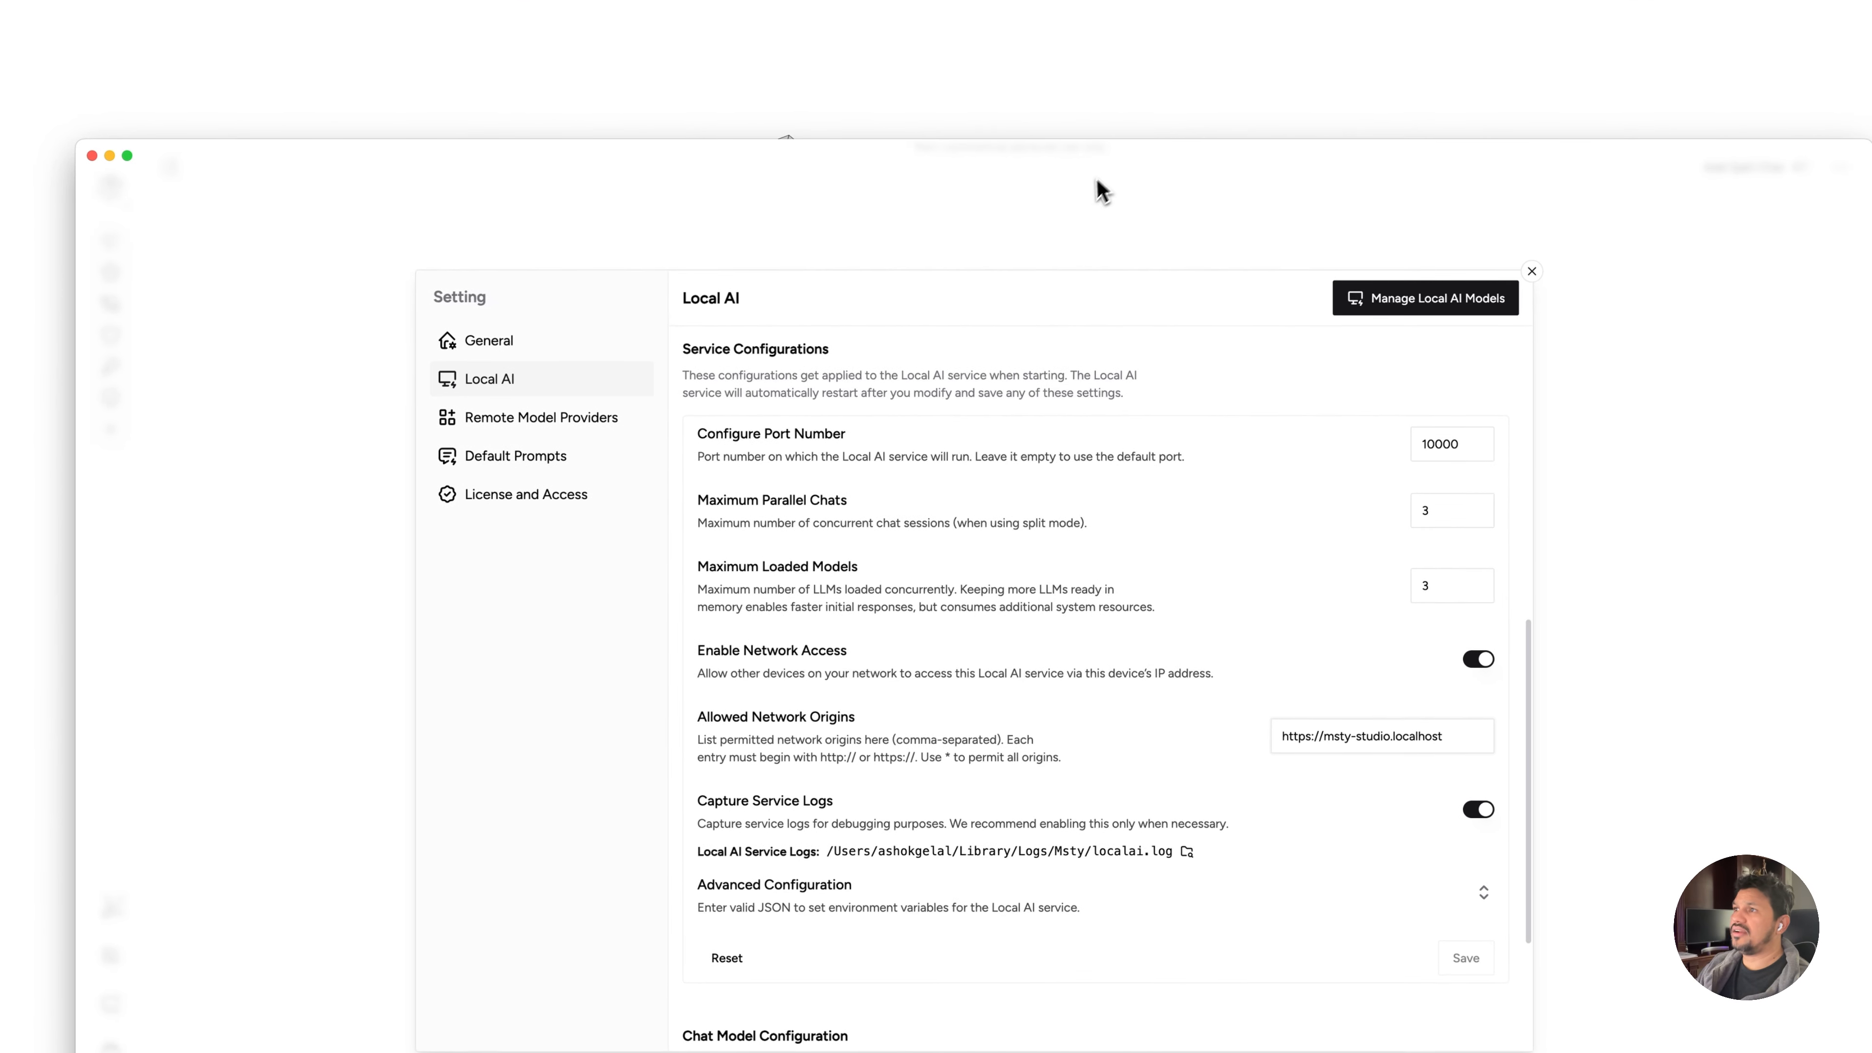
triple_click(1315, 736)
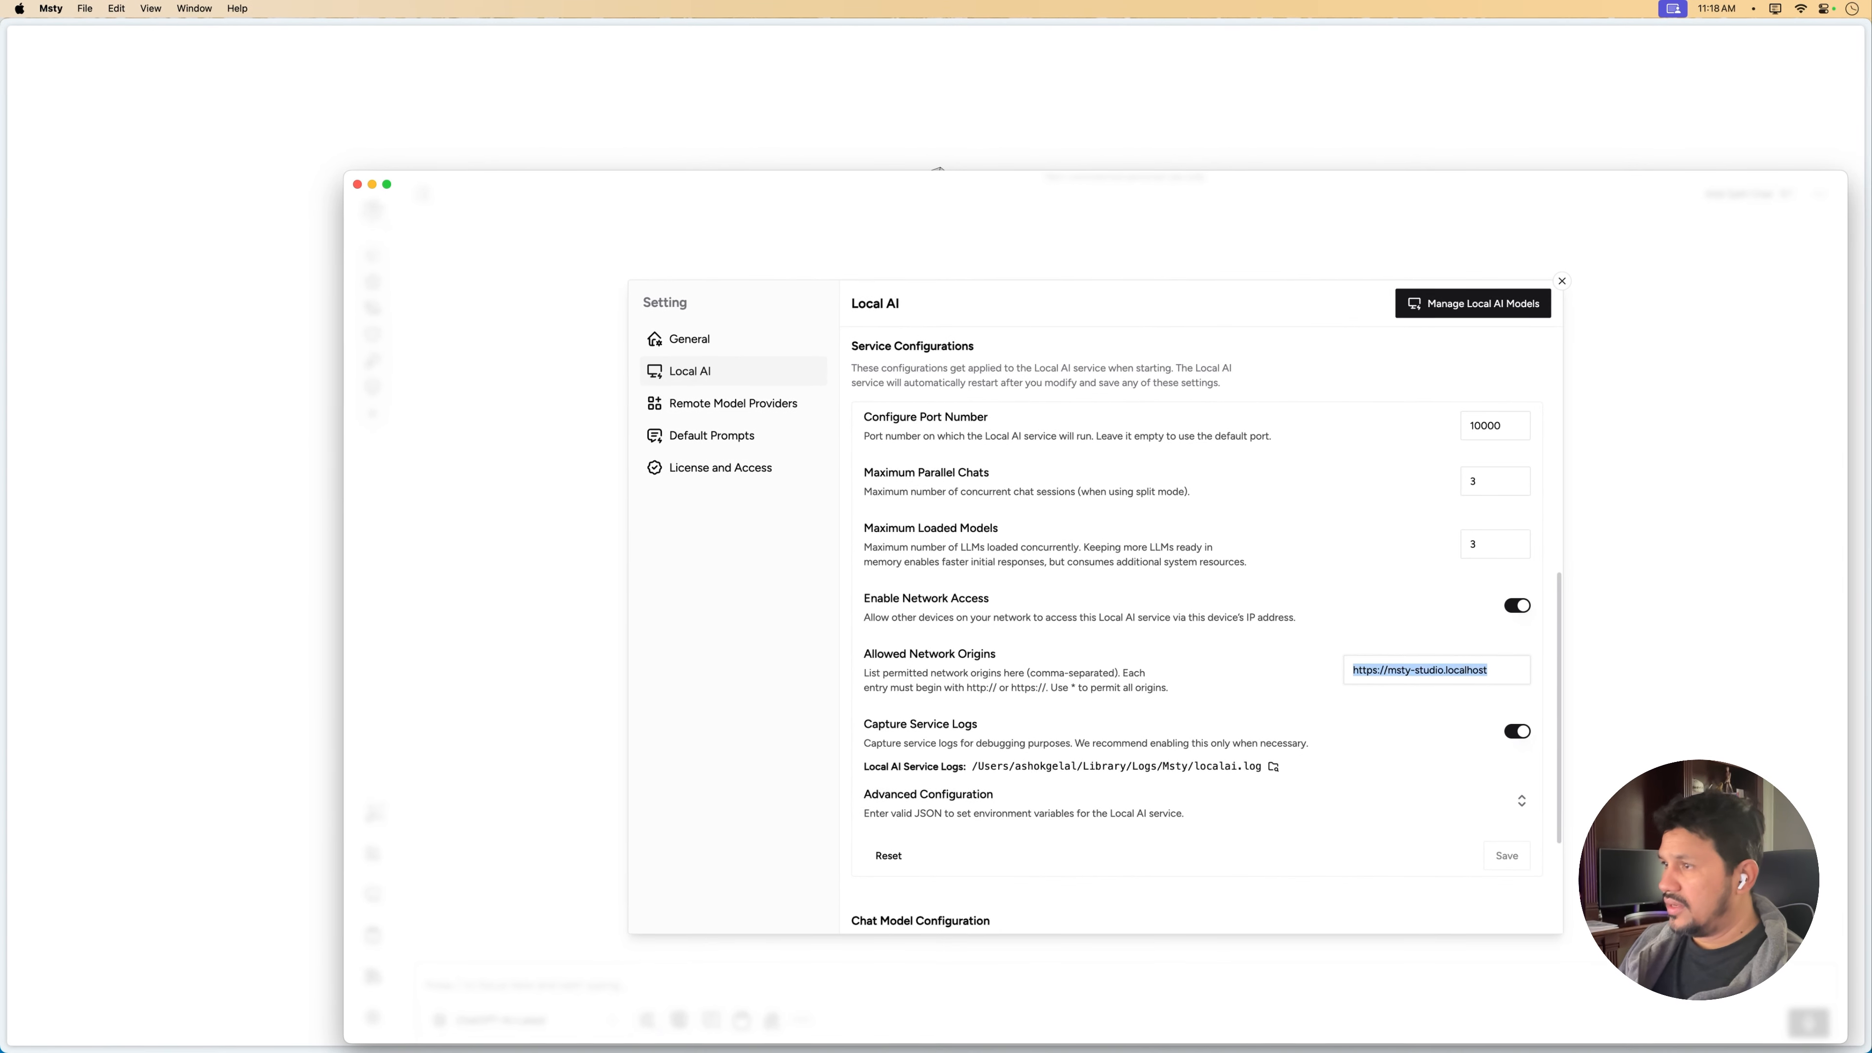
type("*")
key("super+z")
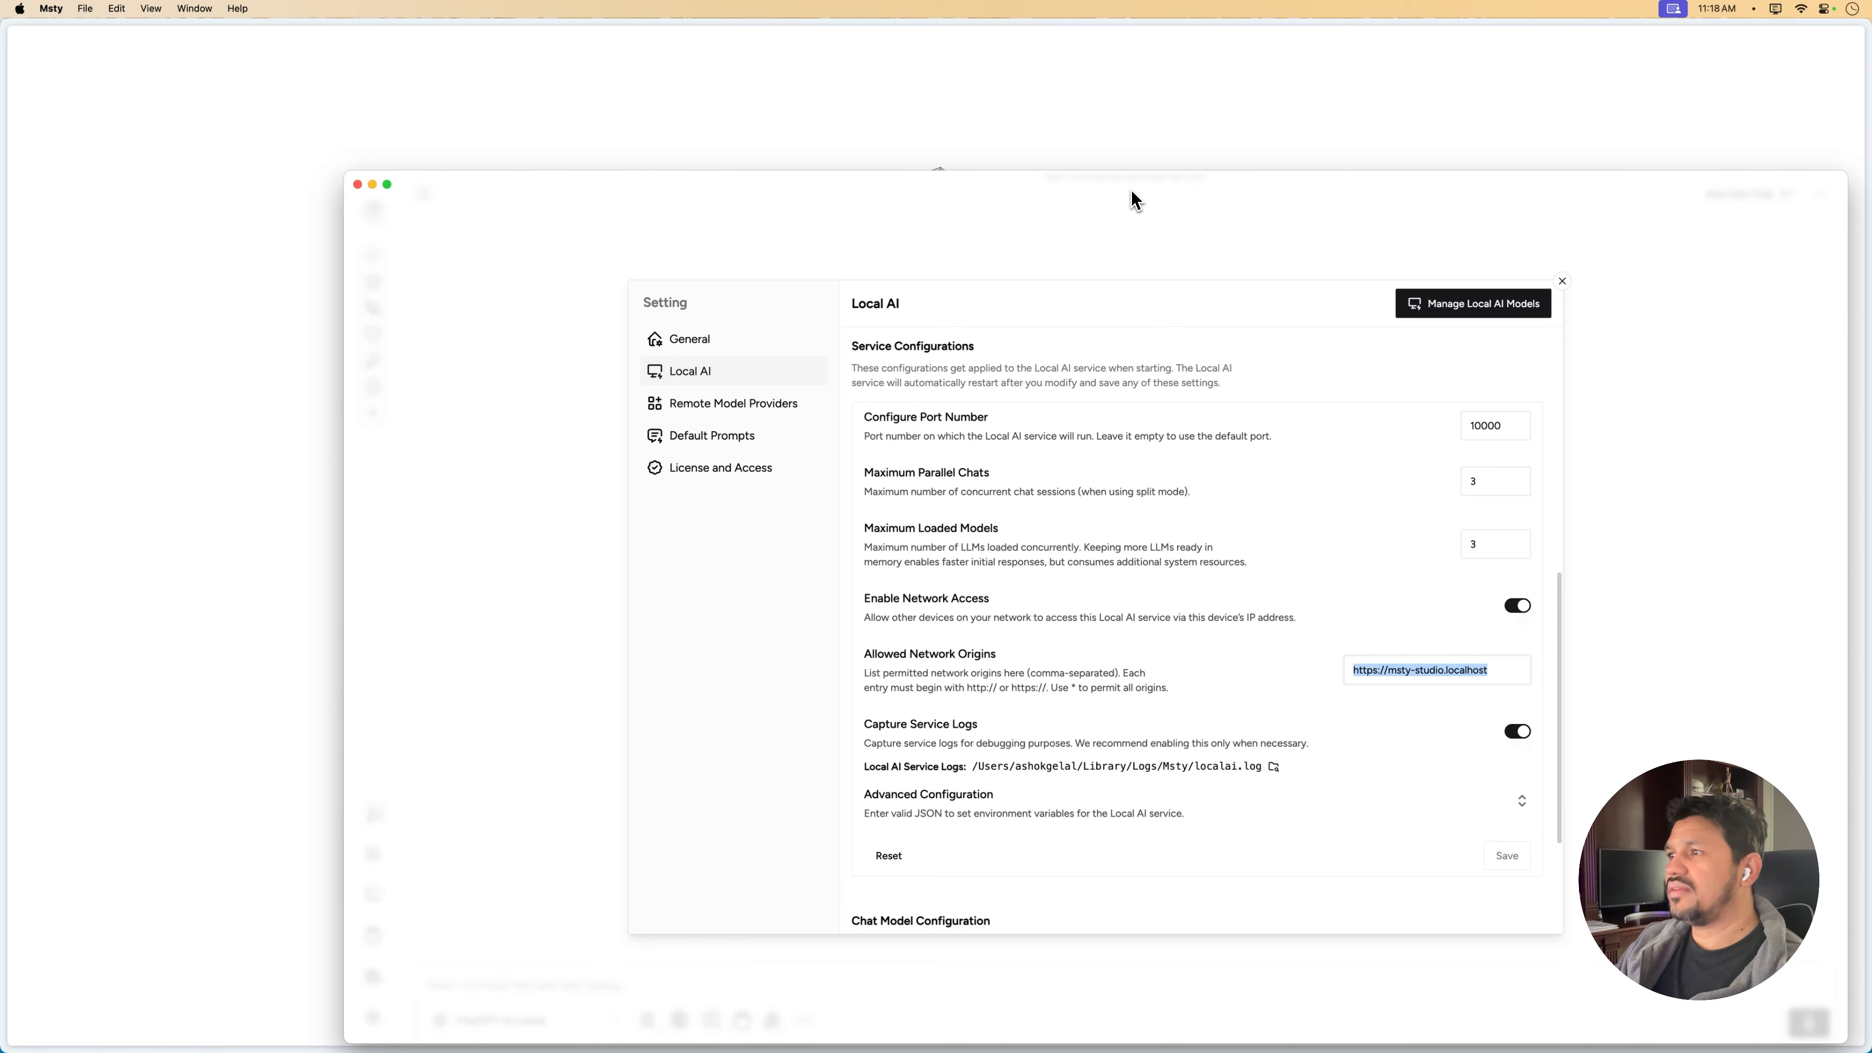
left_click(1410, 676)
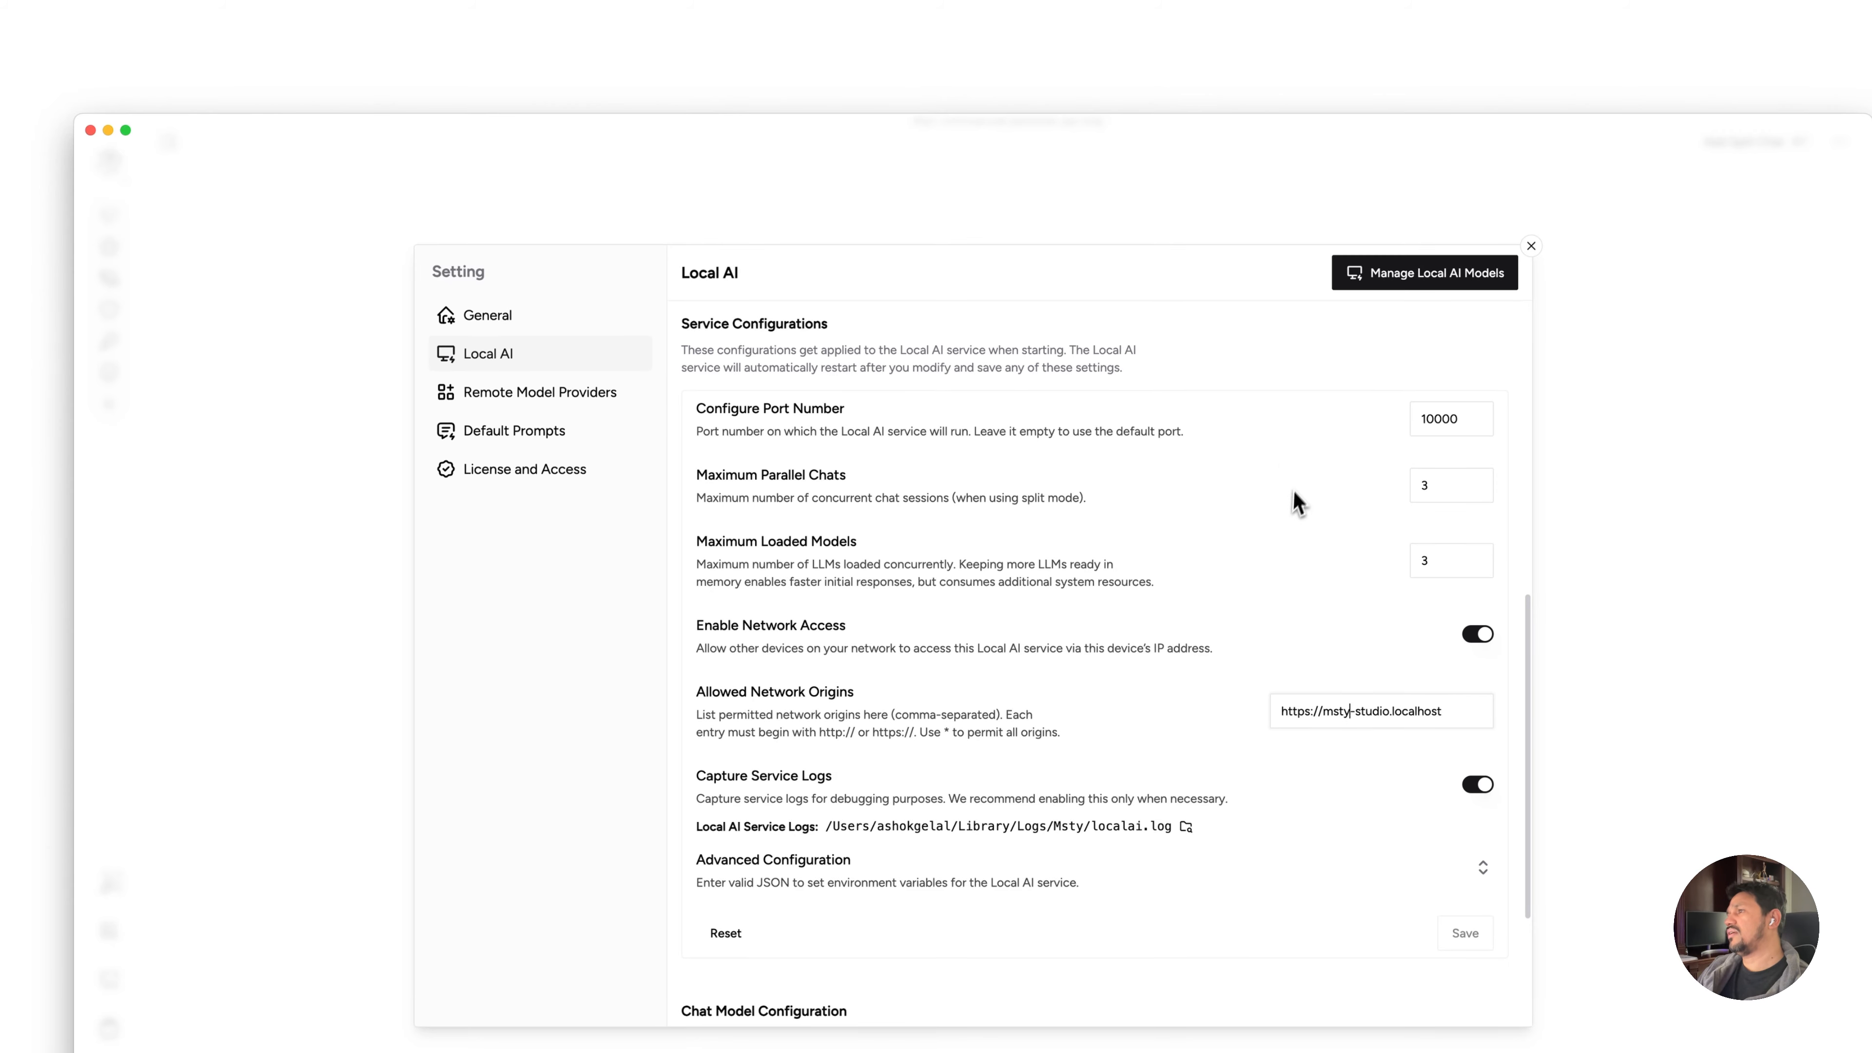
triple_click(1427, 713)
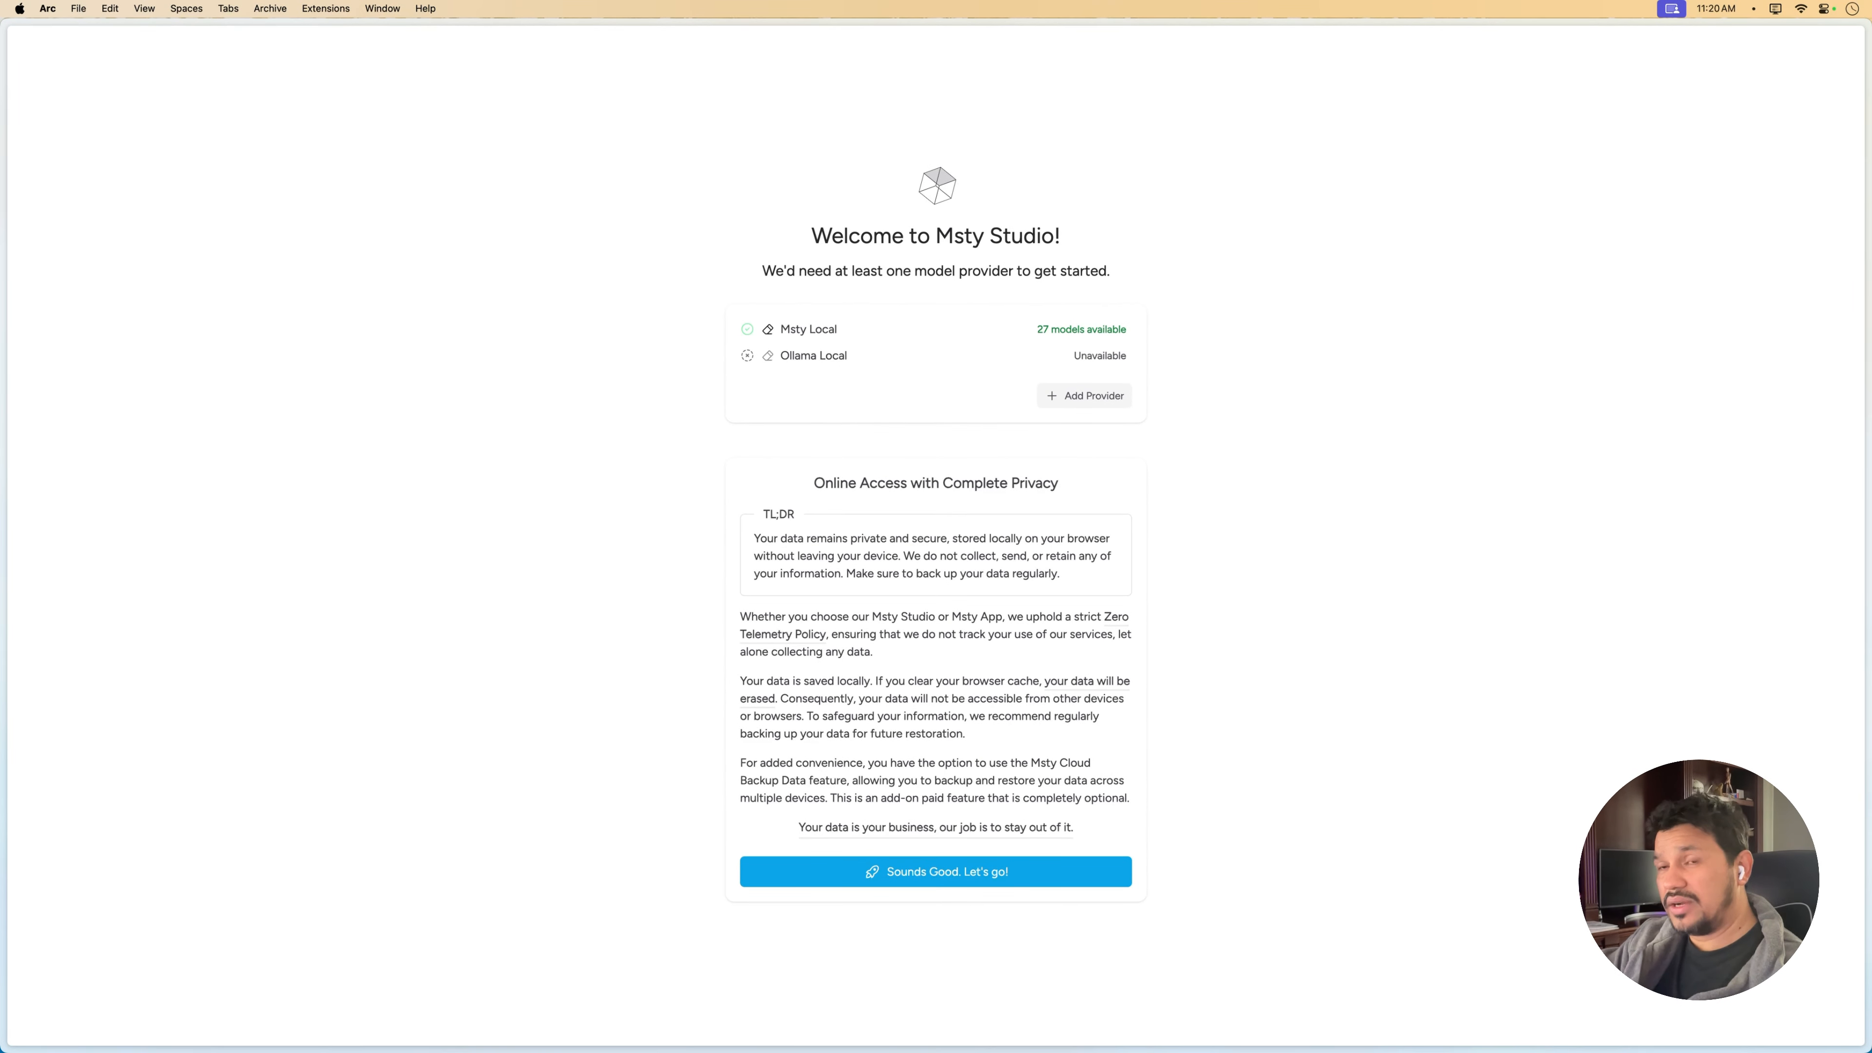
Switch to the Msty Studio page in Arc, open the developer tools' network log and start adding a model provider
key("F12")
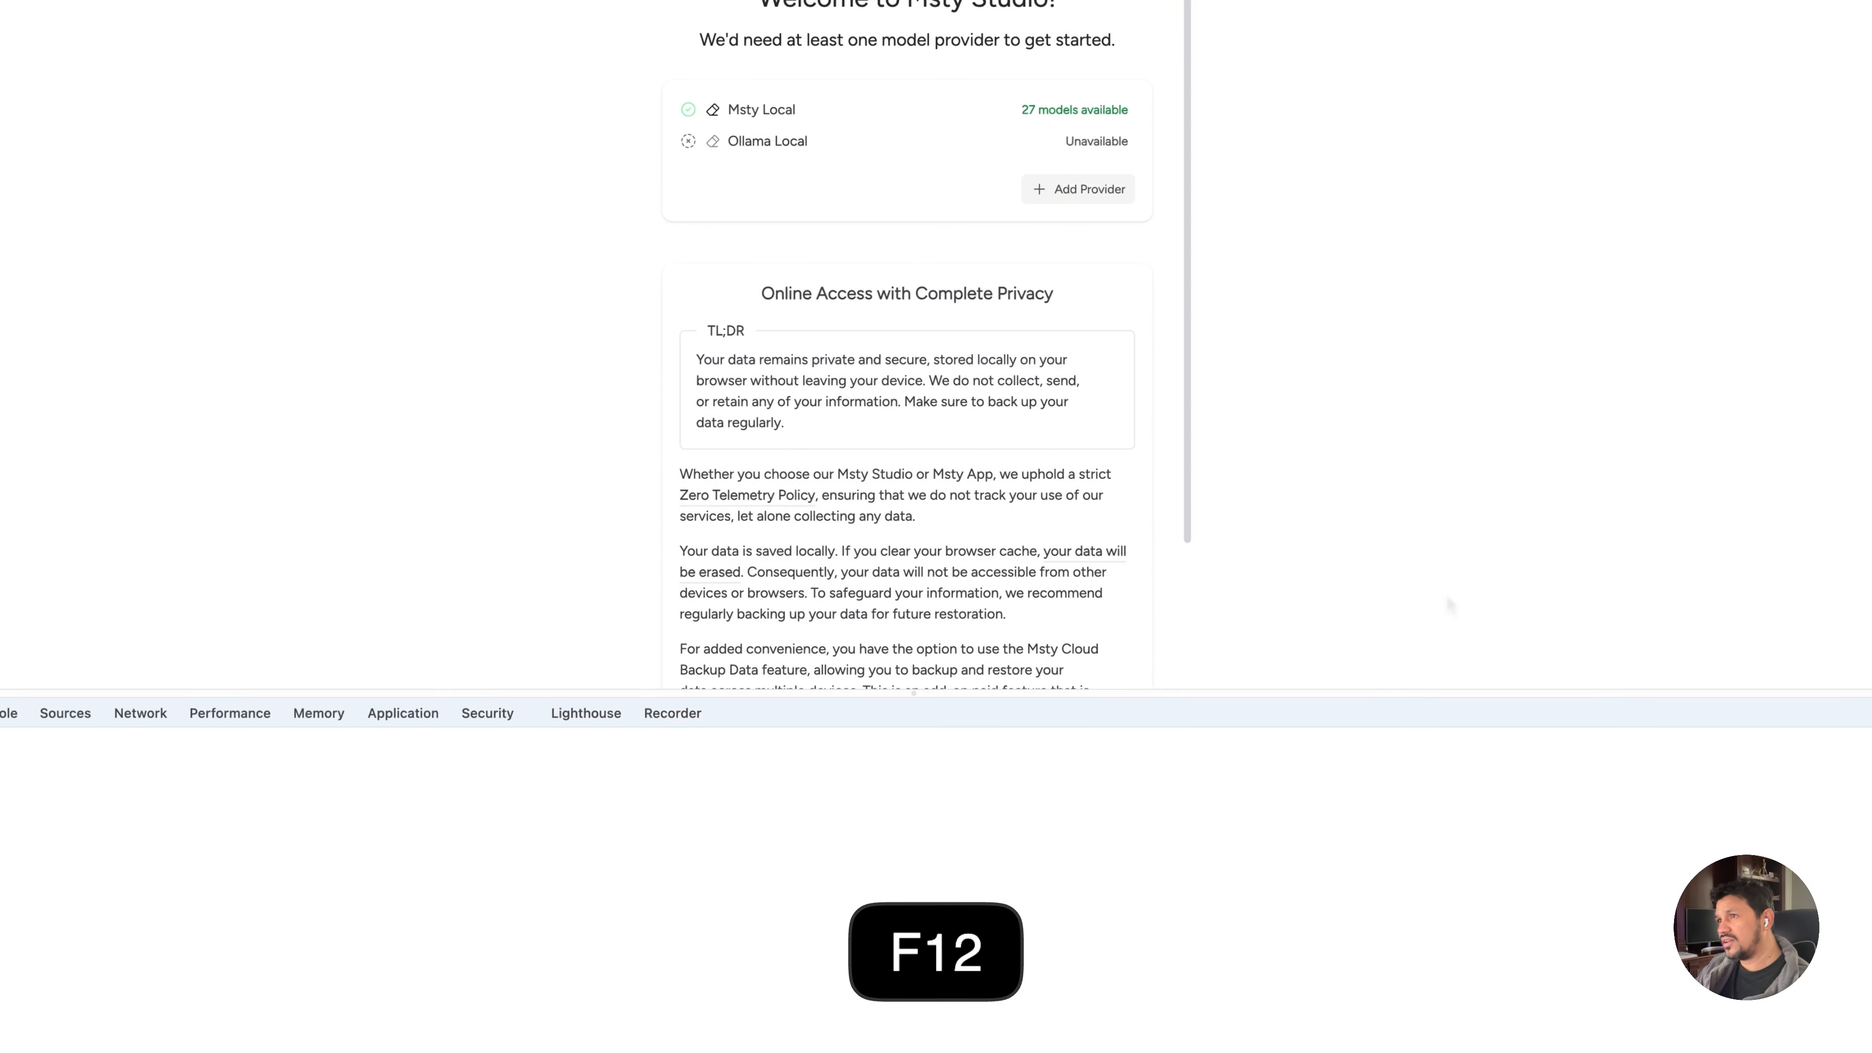
left_click(170, 714)
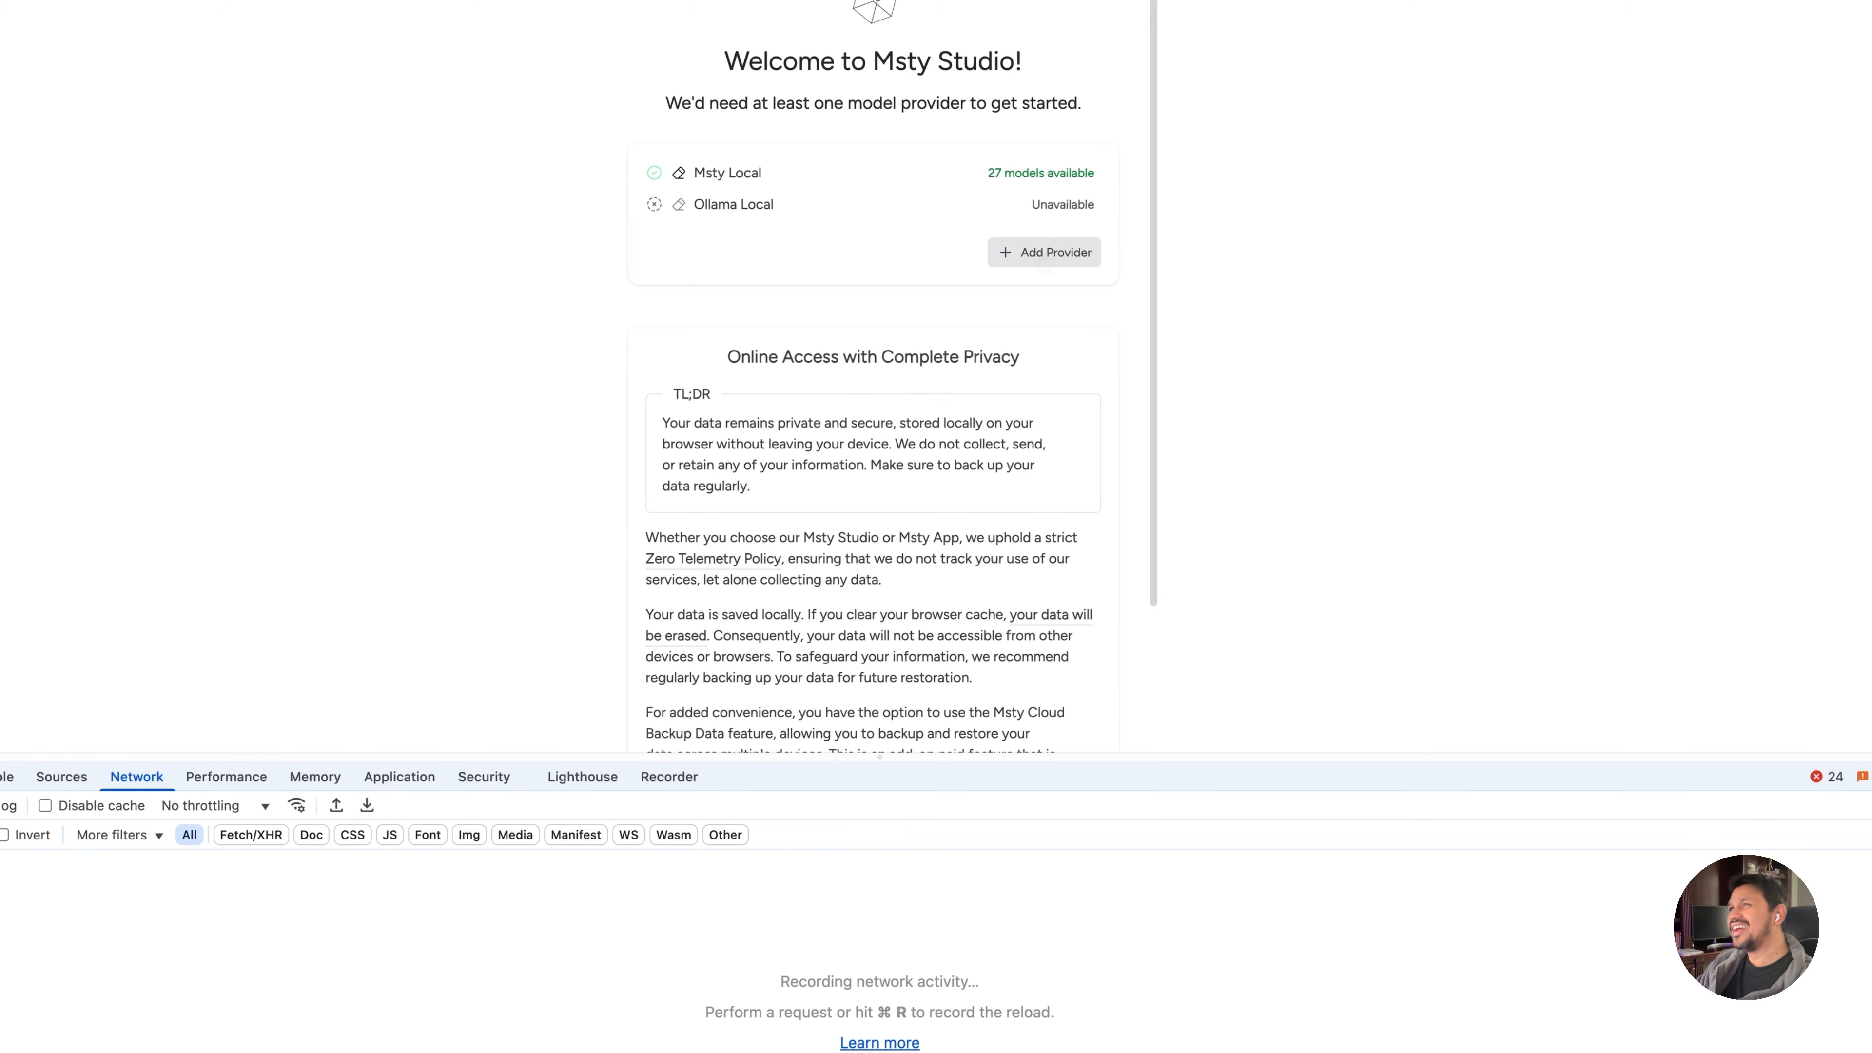
left_click(1046, 258)
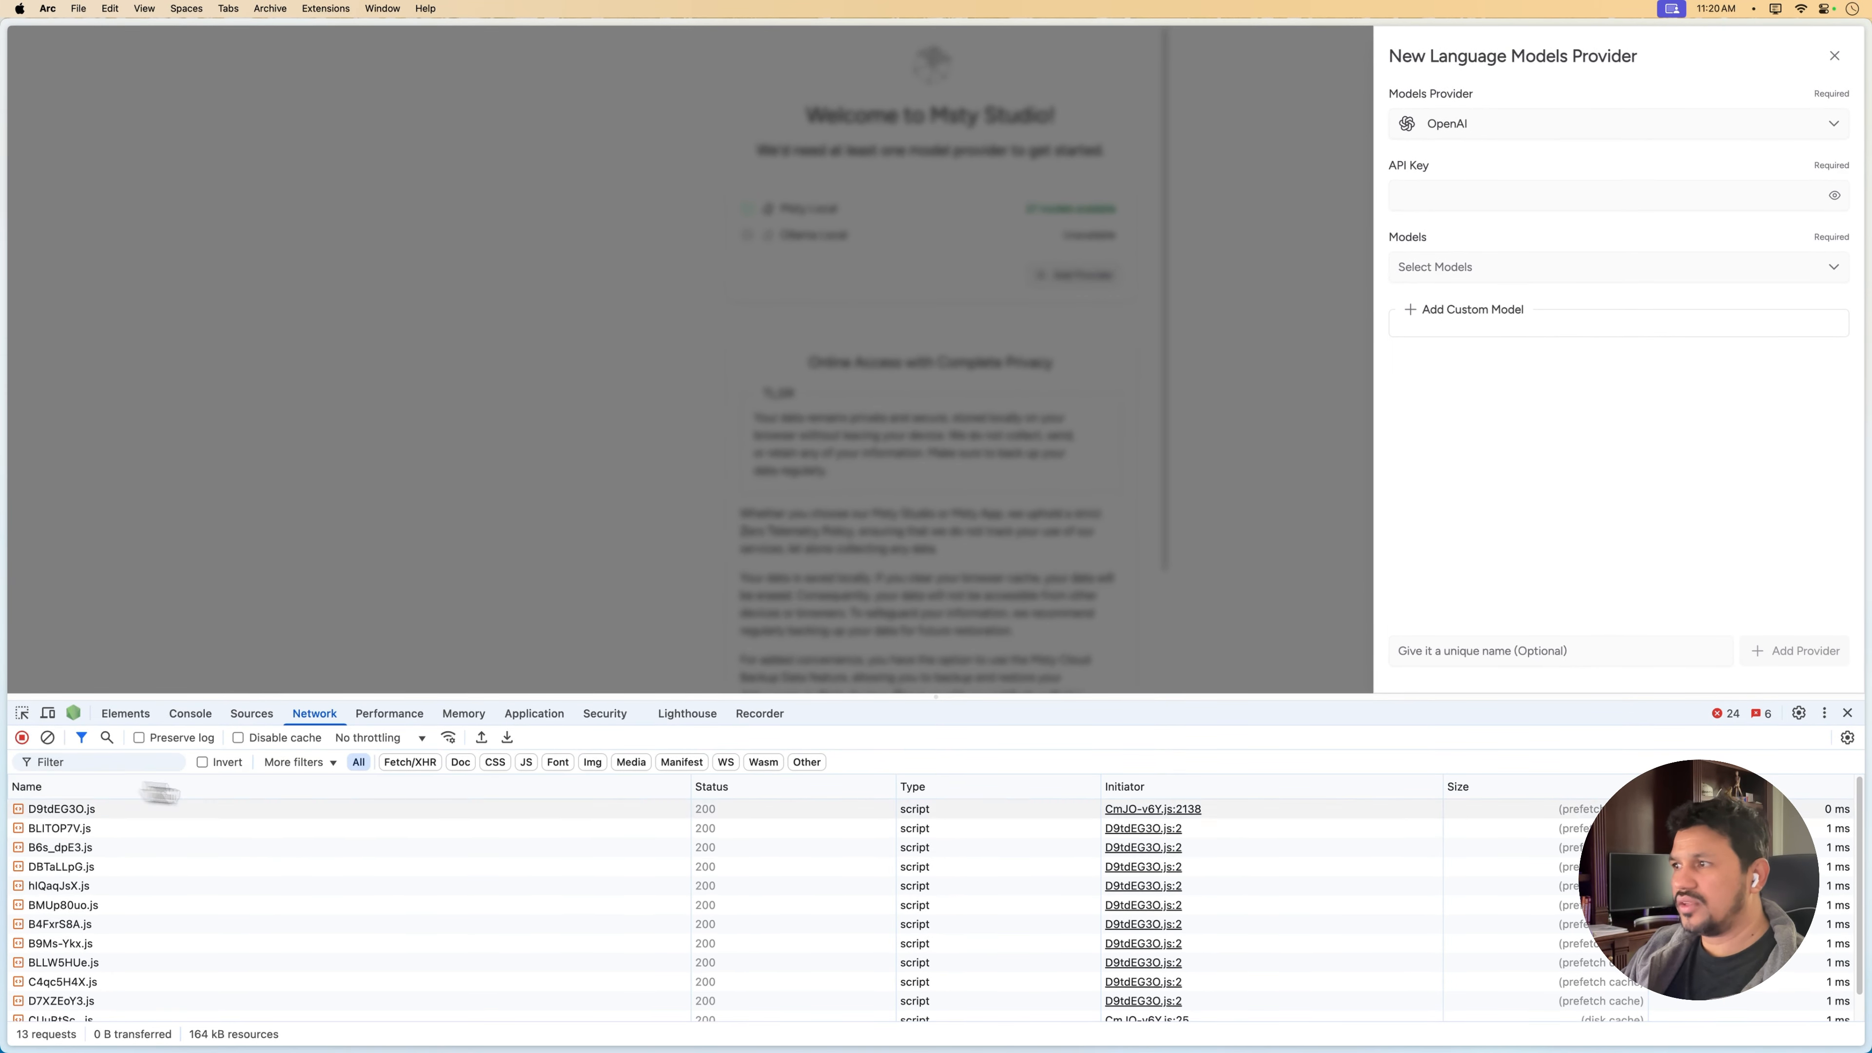
Inspect the logged script requests, previewing the contents of BMUp80uo.js, and clear the network log
left_click(129, 848)
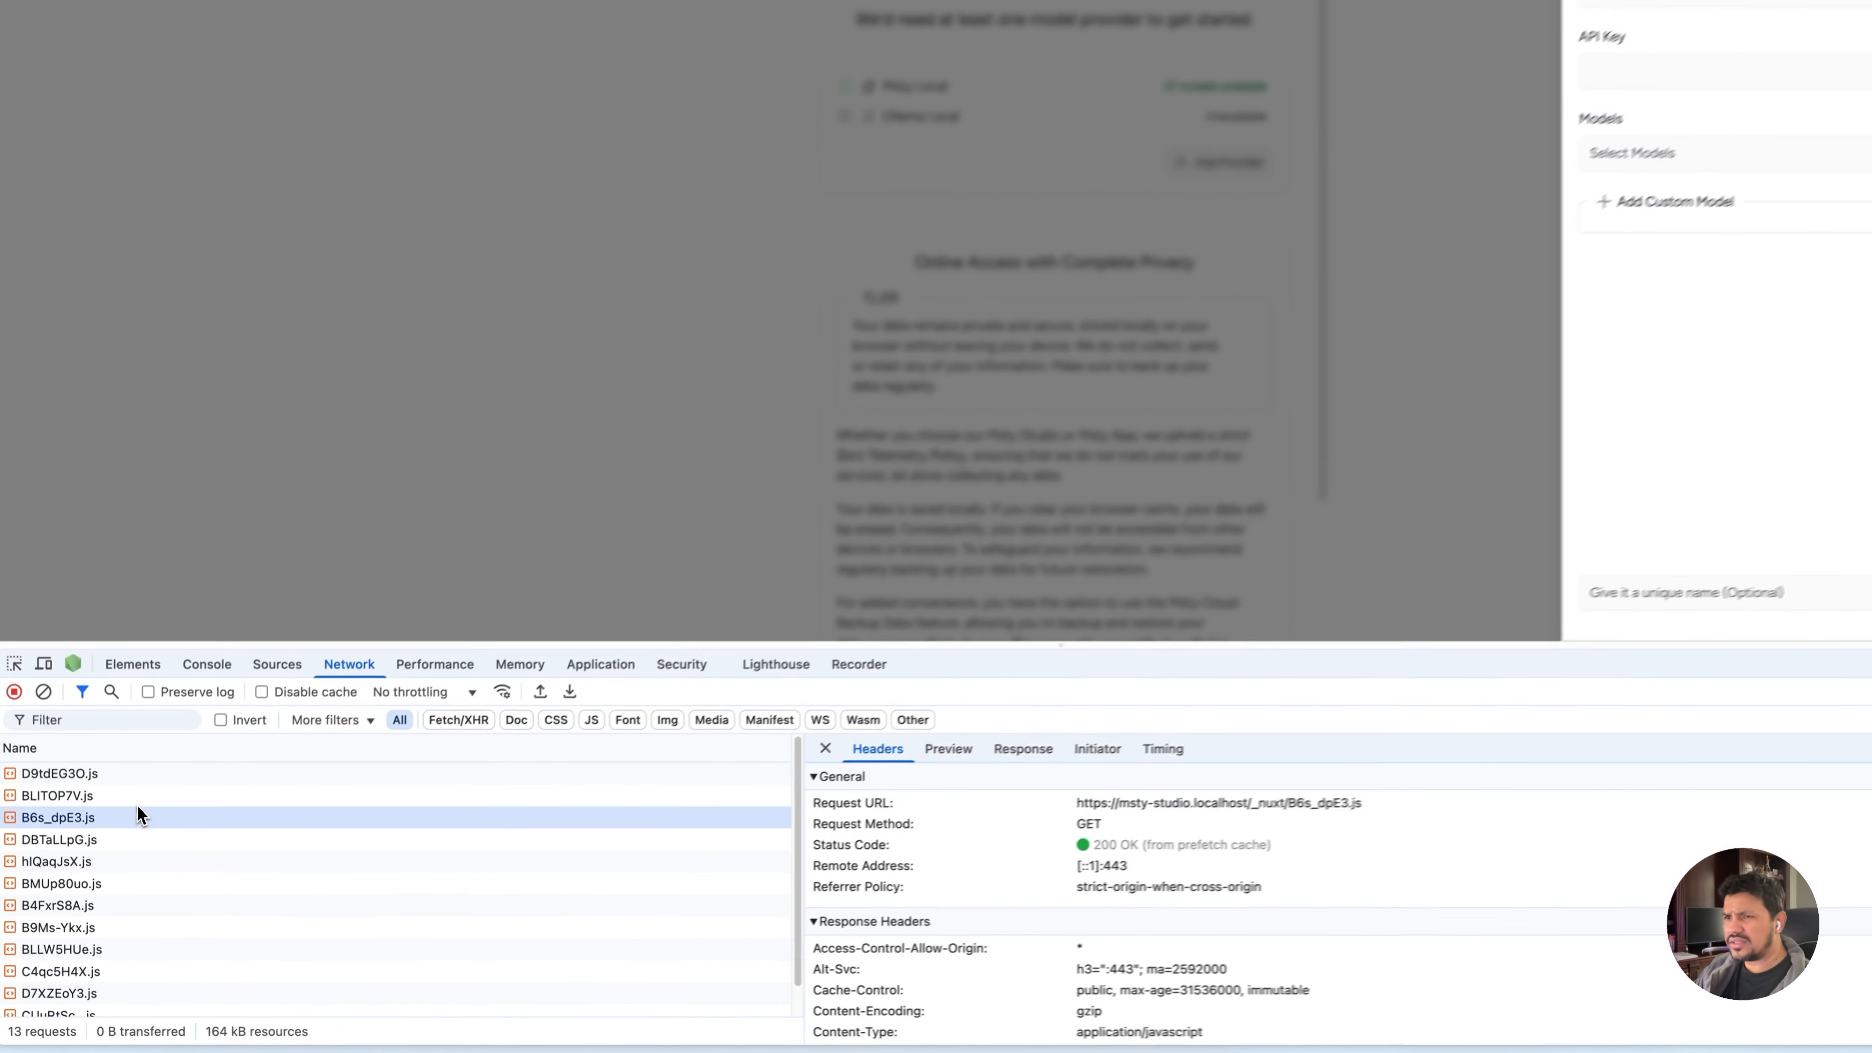
left_click(164, 828)
left_click(147, 905)
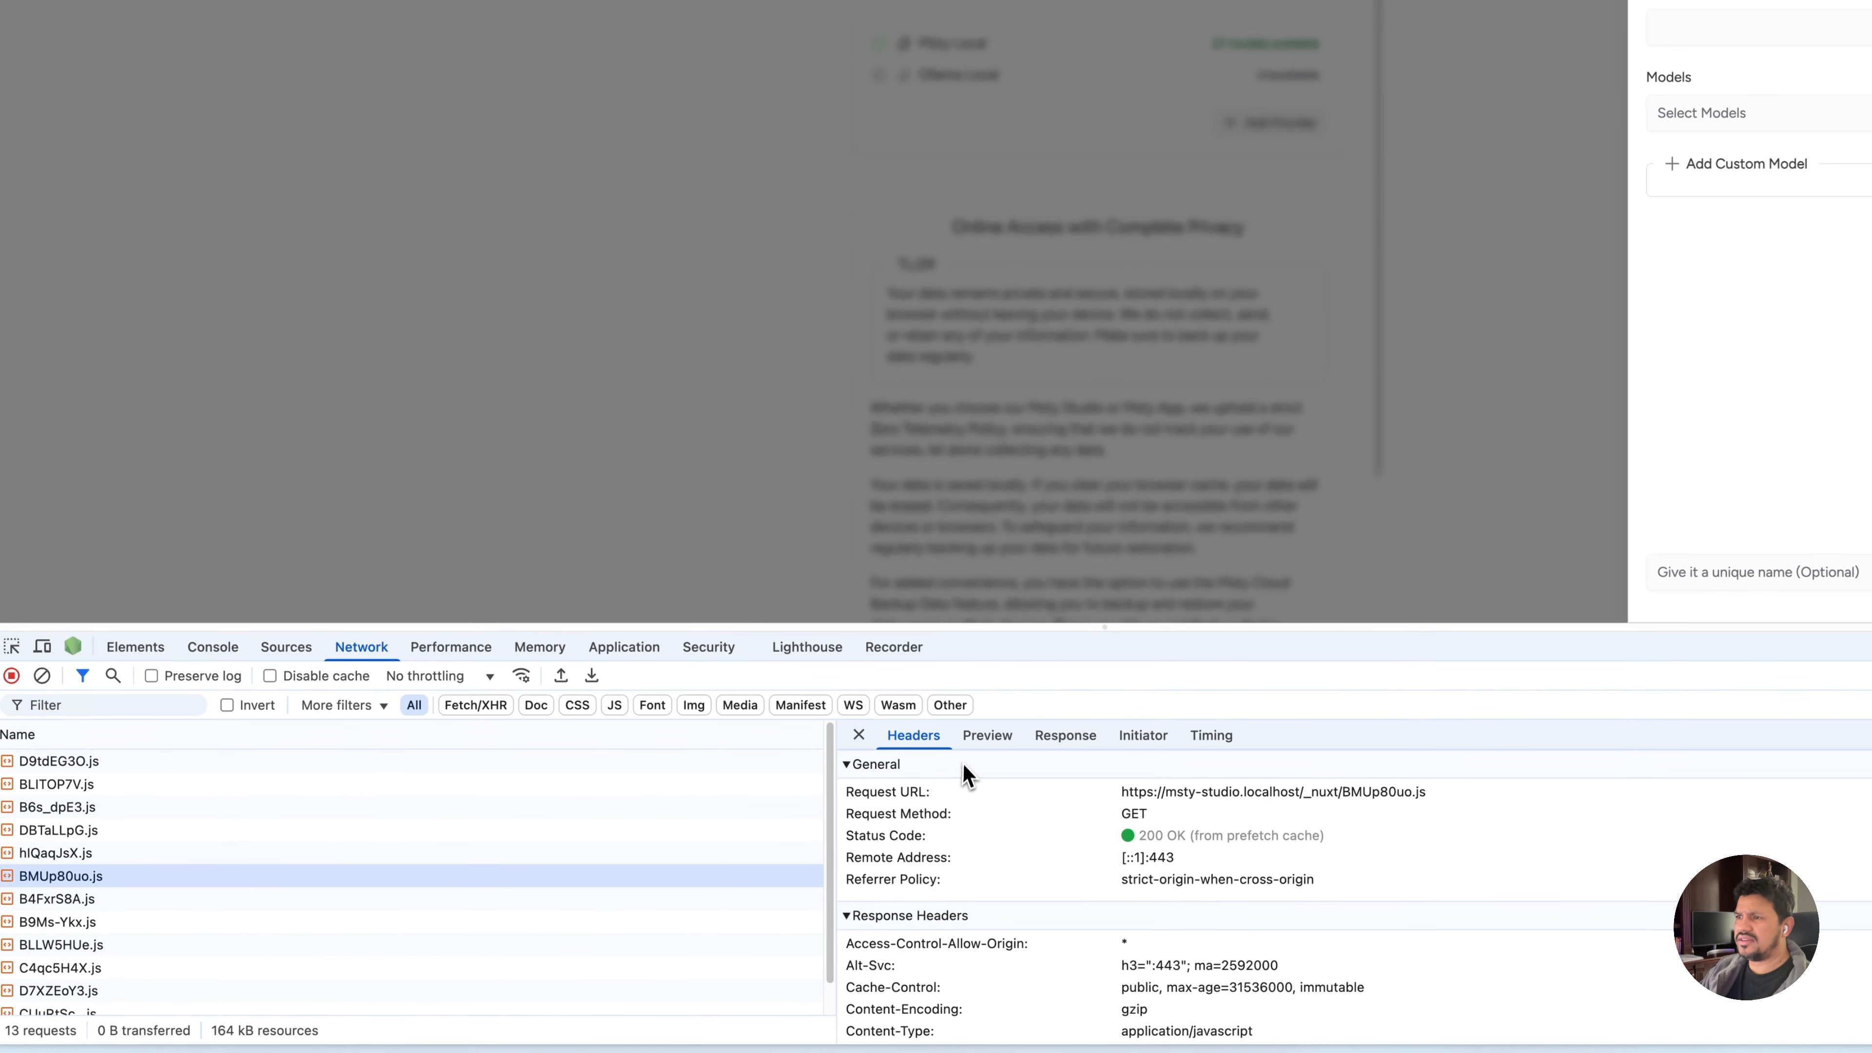
left_click(989, 737)
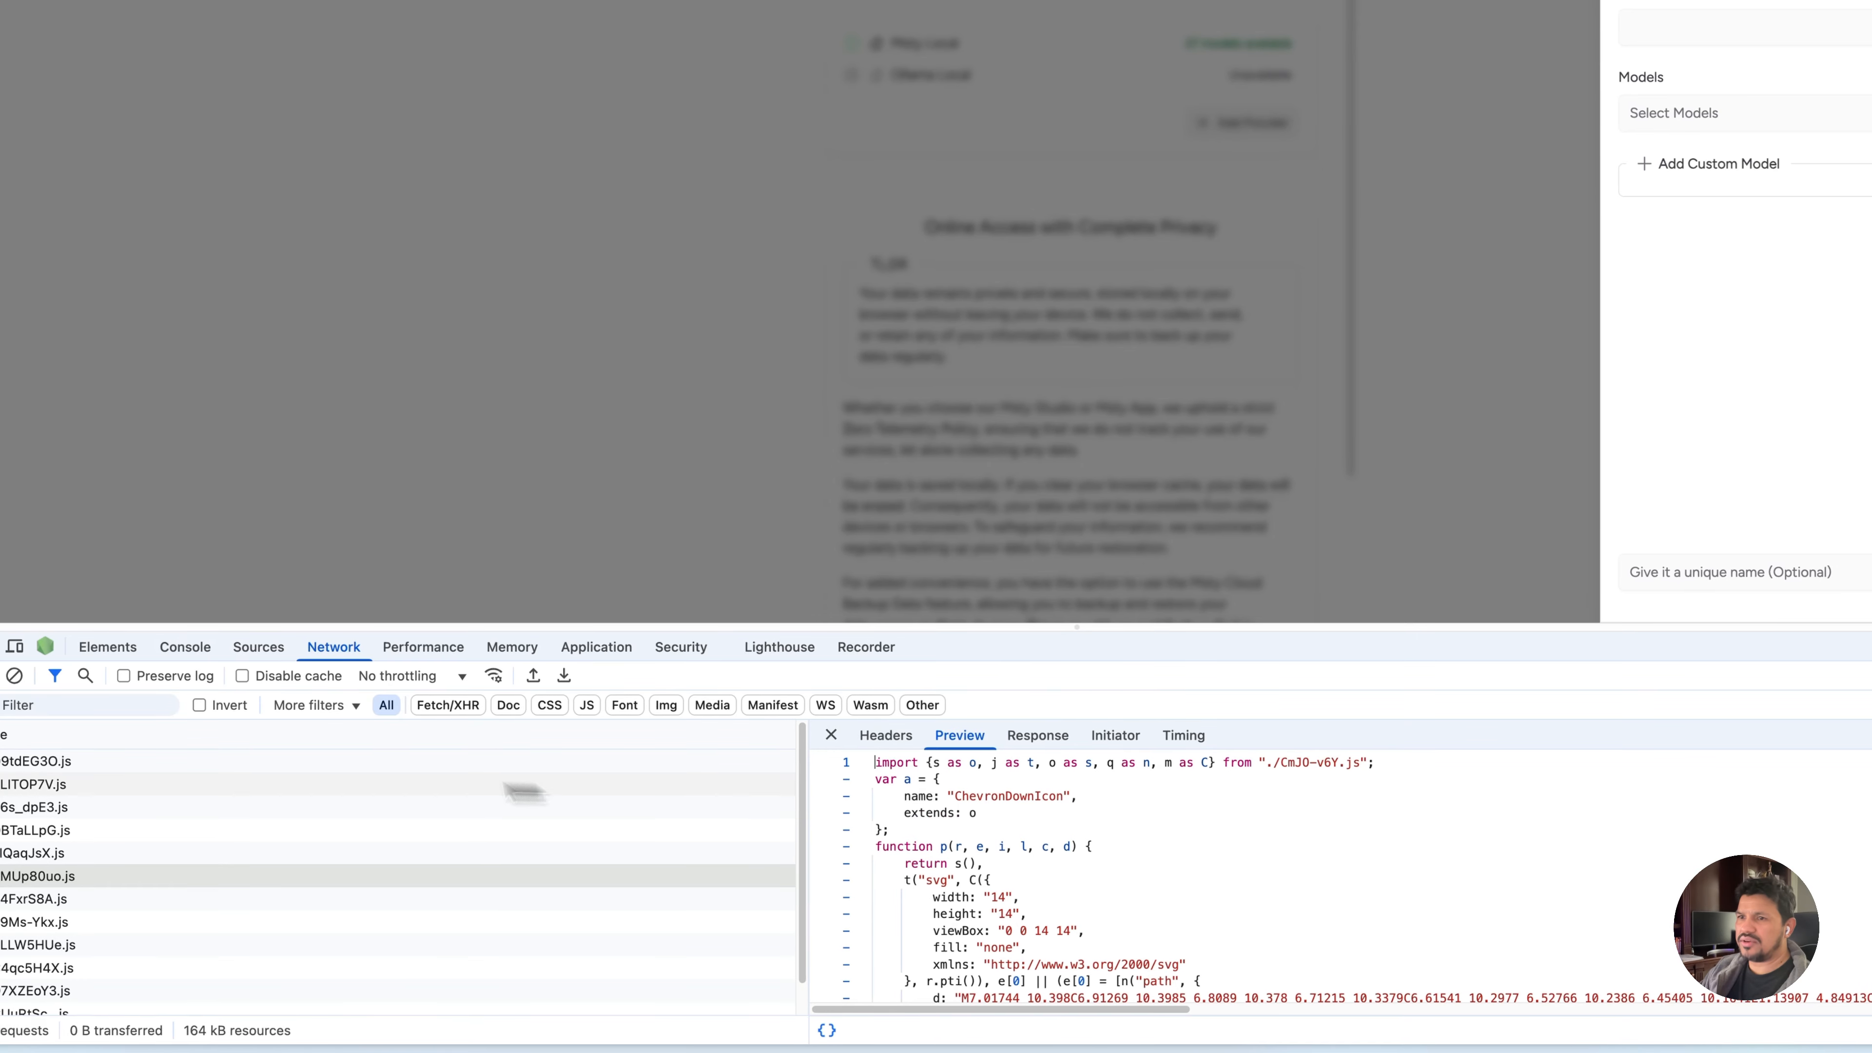
left_click(16, 676)
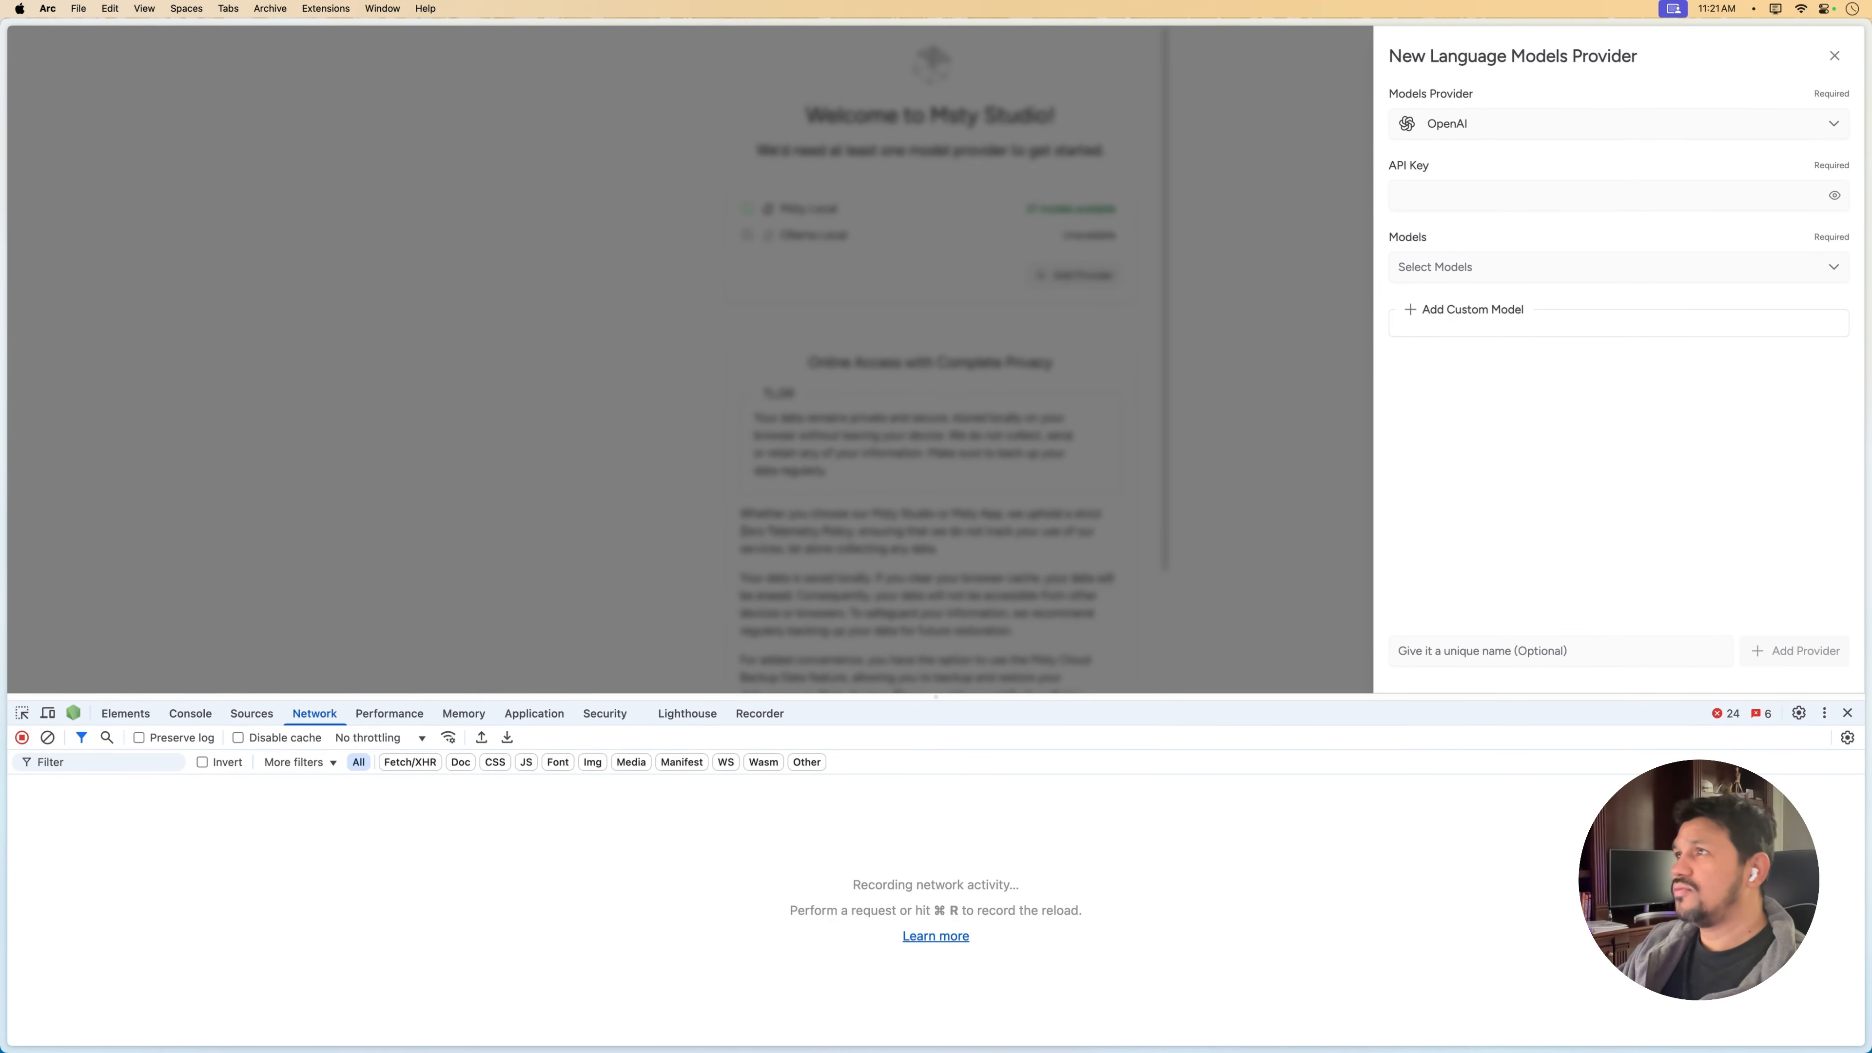
Enter the API key for the OpenAI provider and select the GPT-4o and GPT-4o Mini models
left_click(1526, 197)
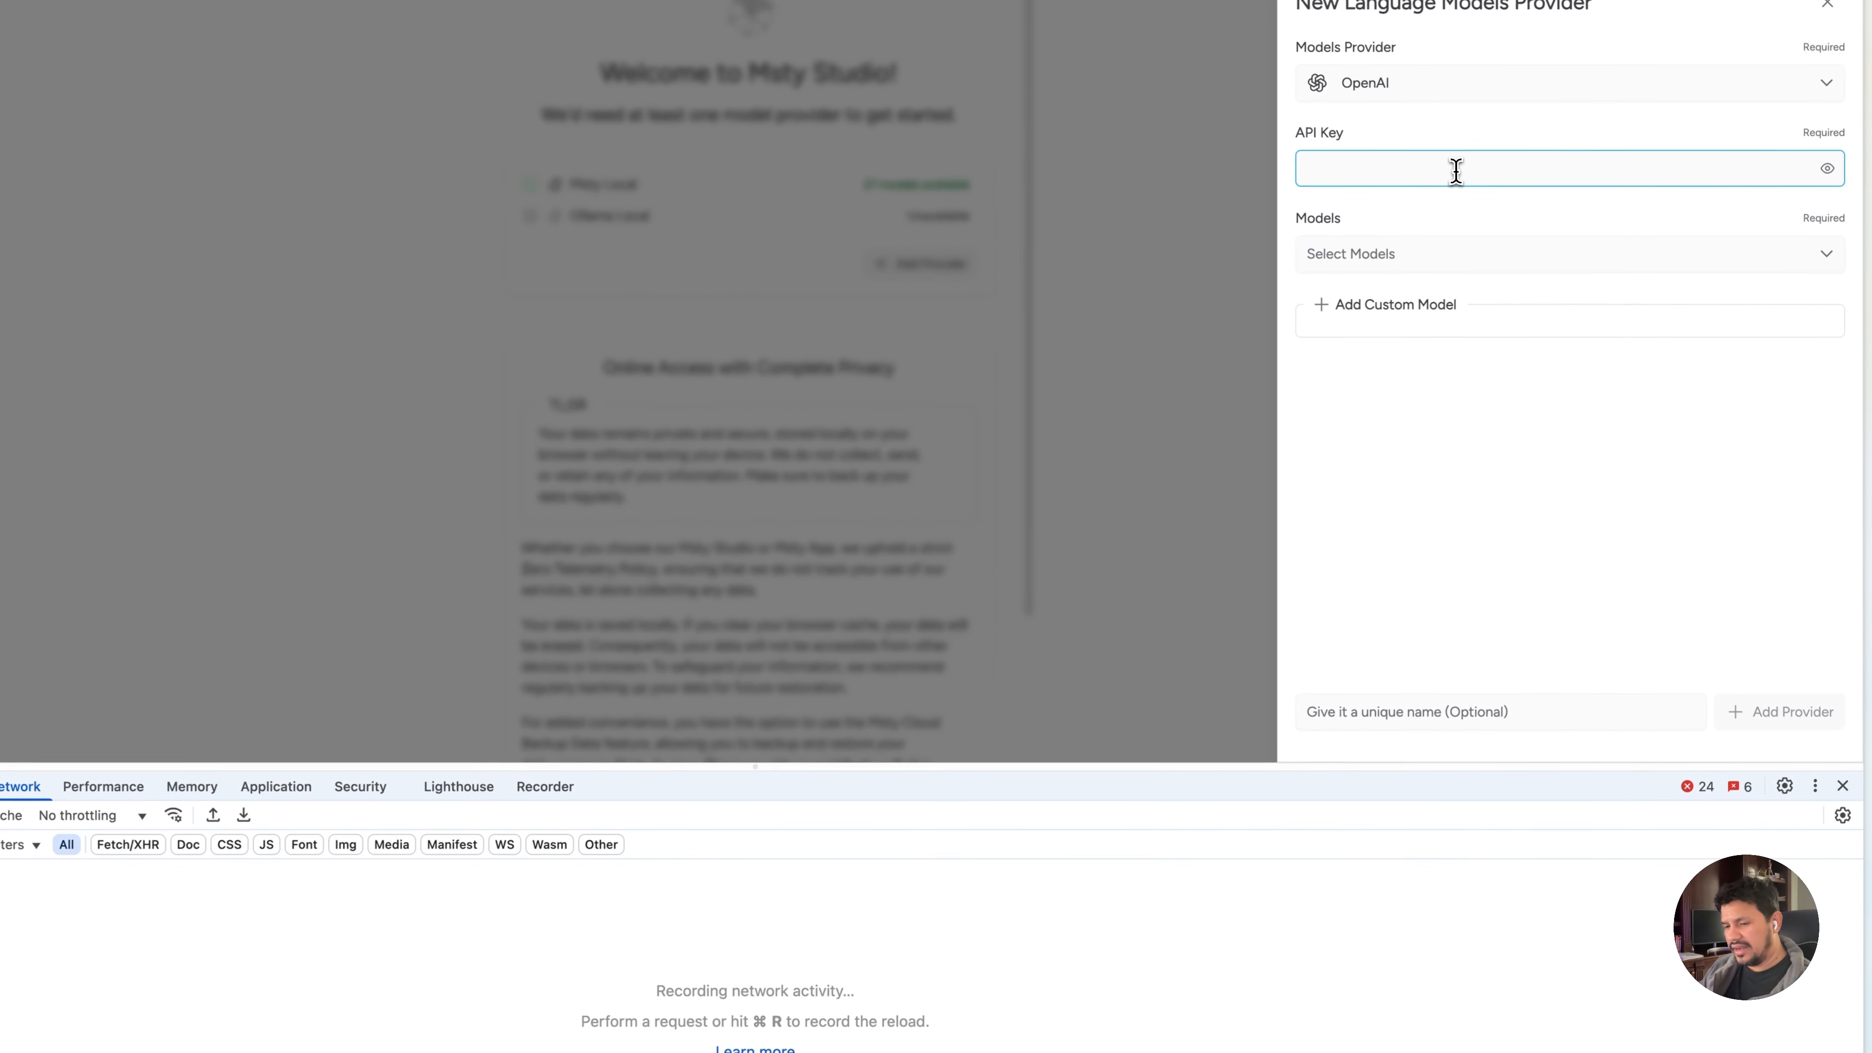
type("•••")
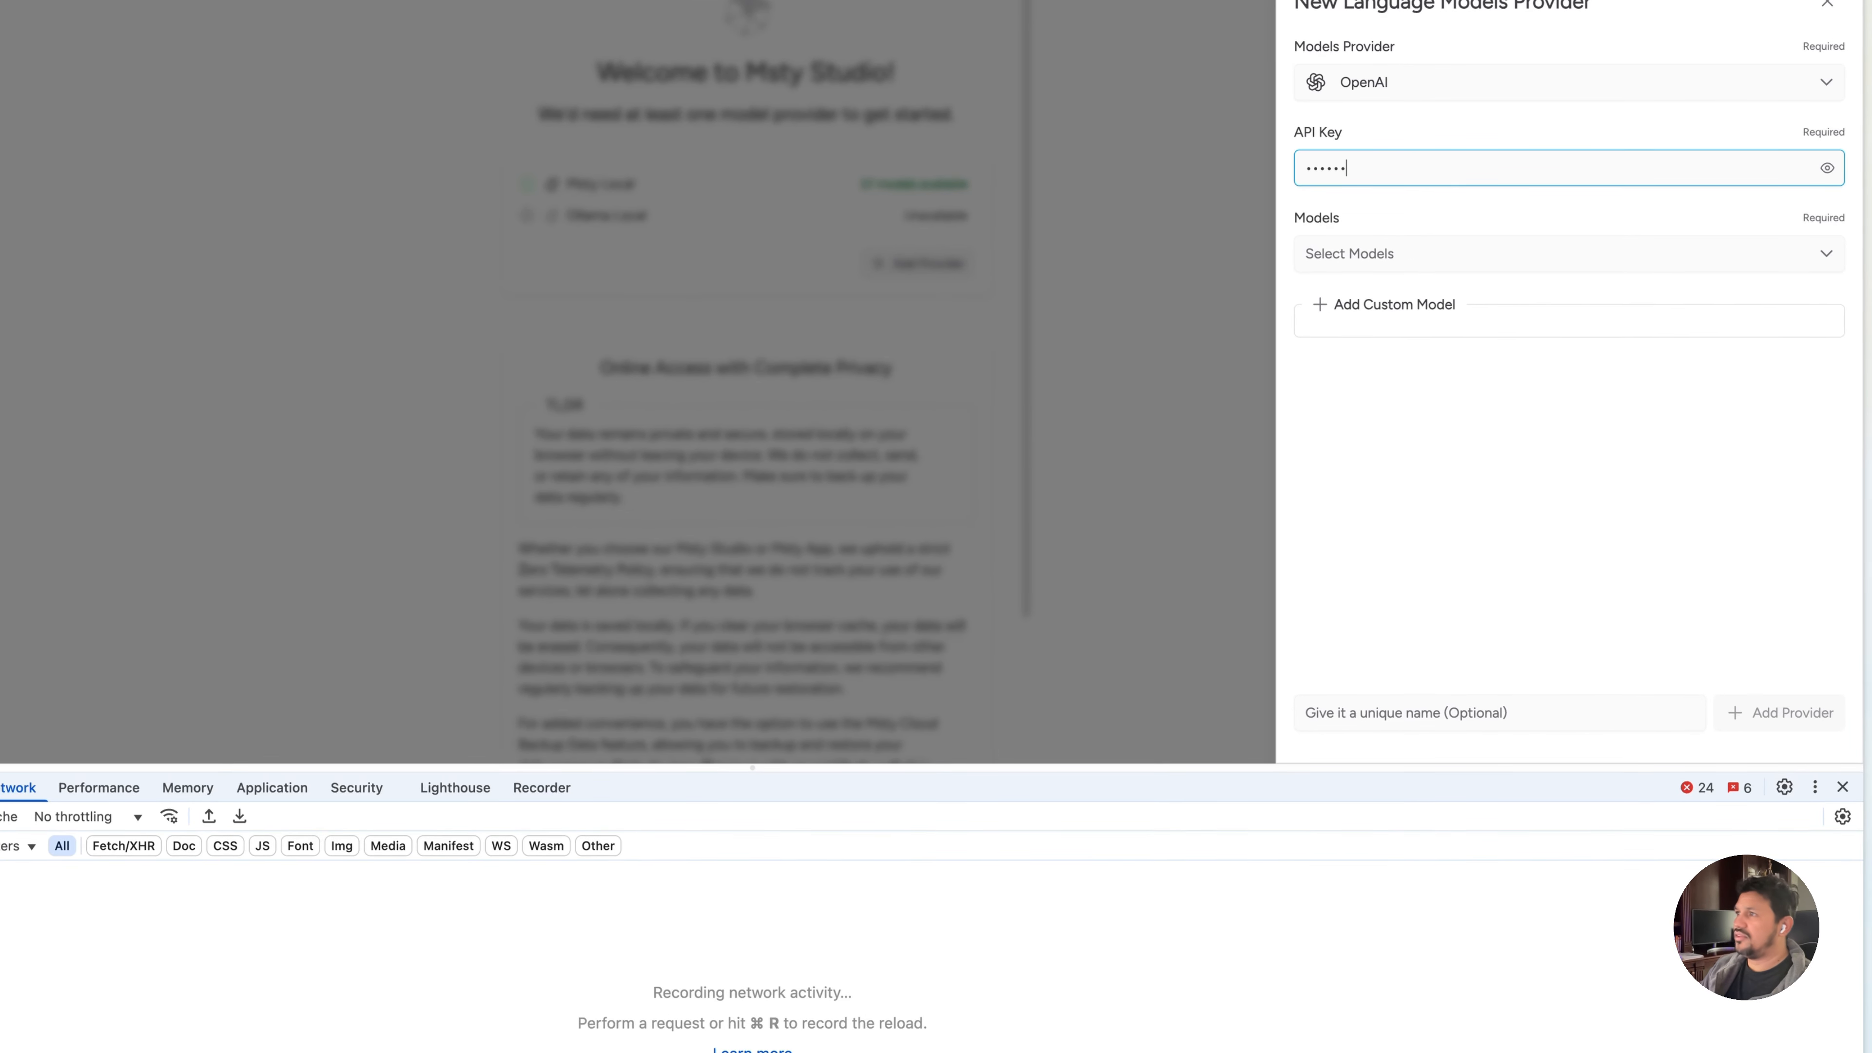
left_click(1424, 266)
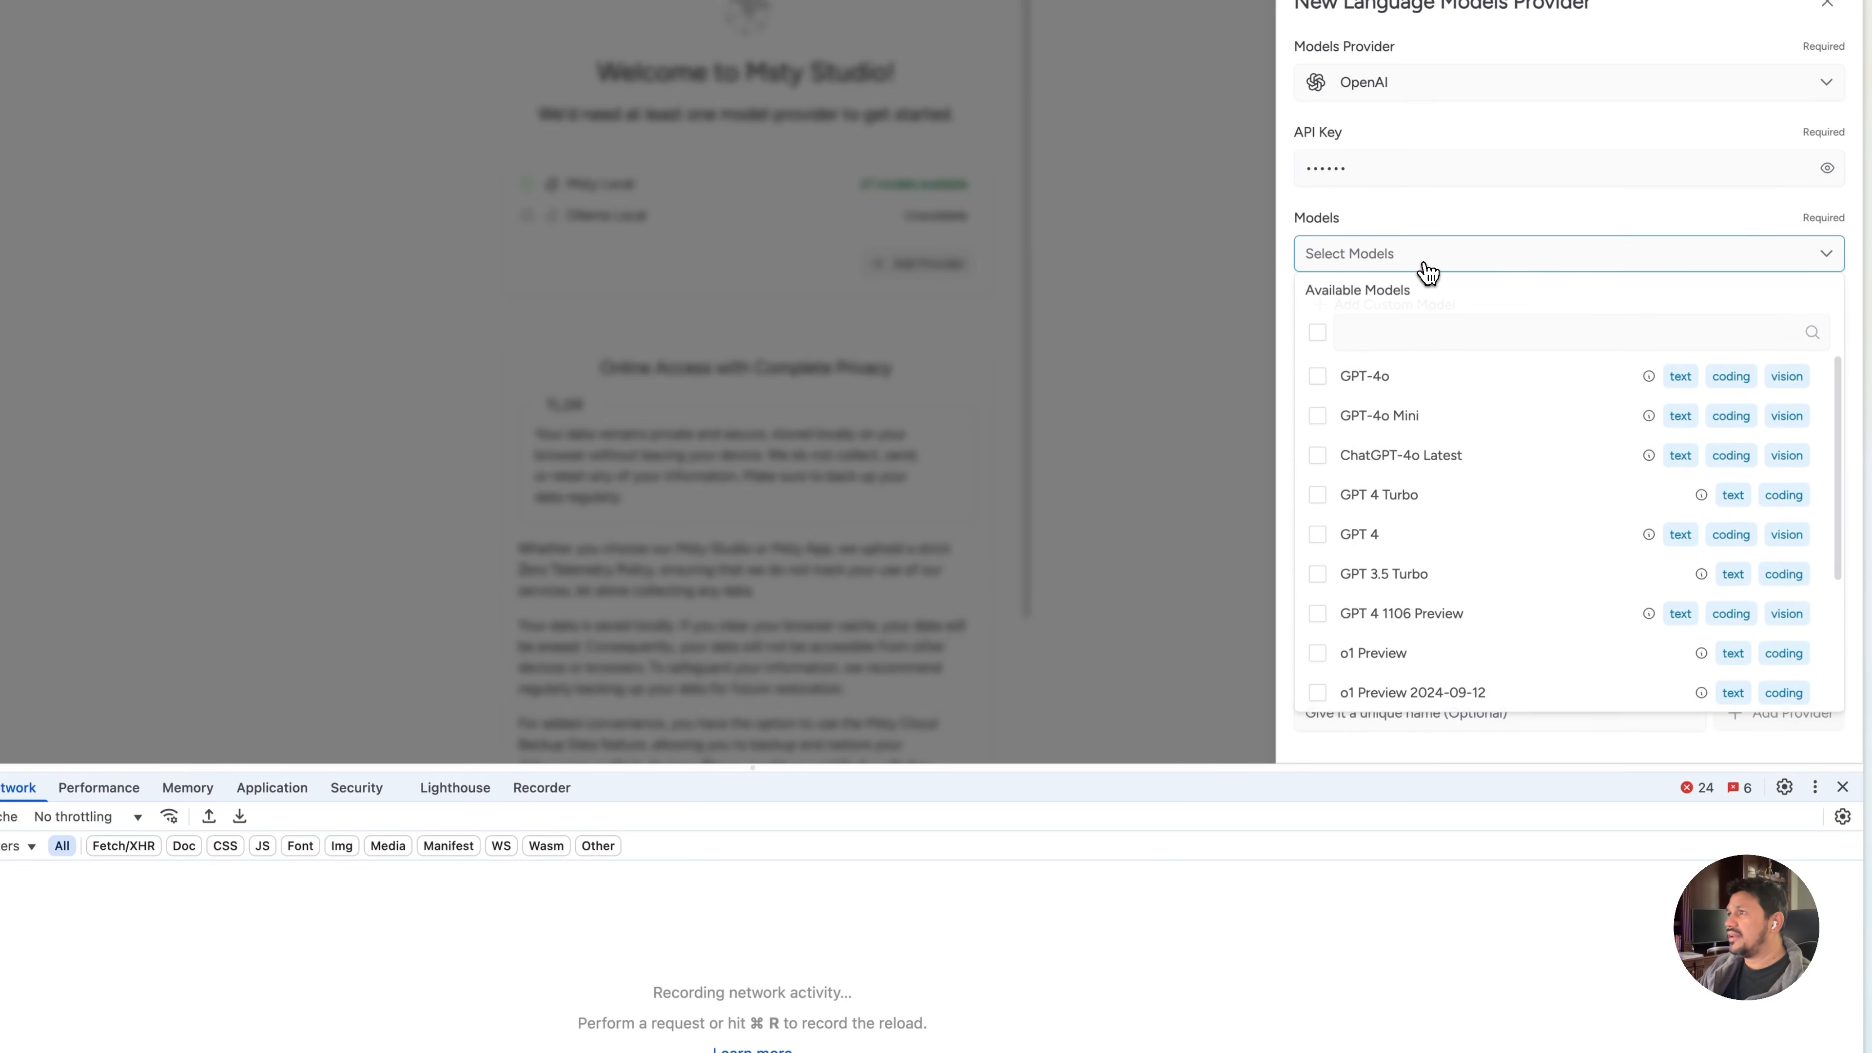
left_click(1426, 379)
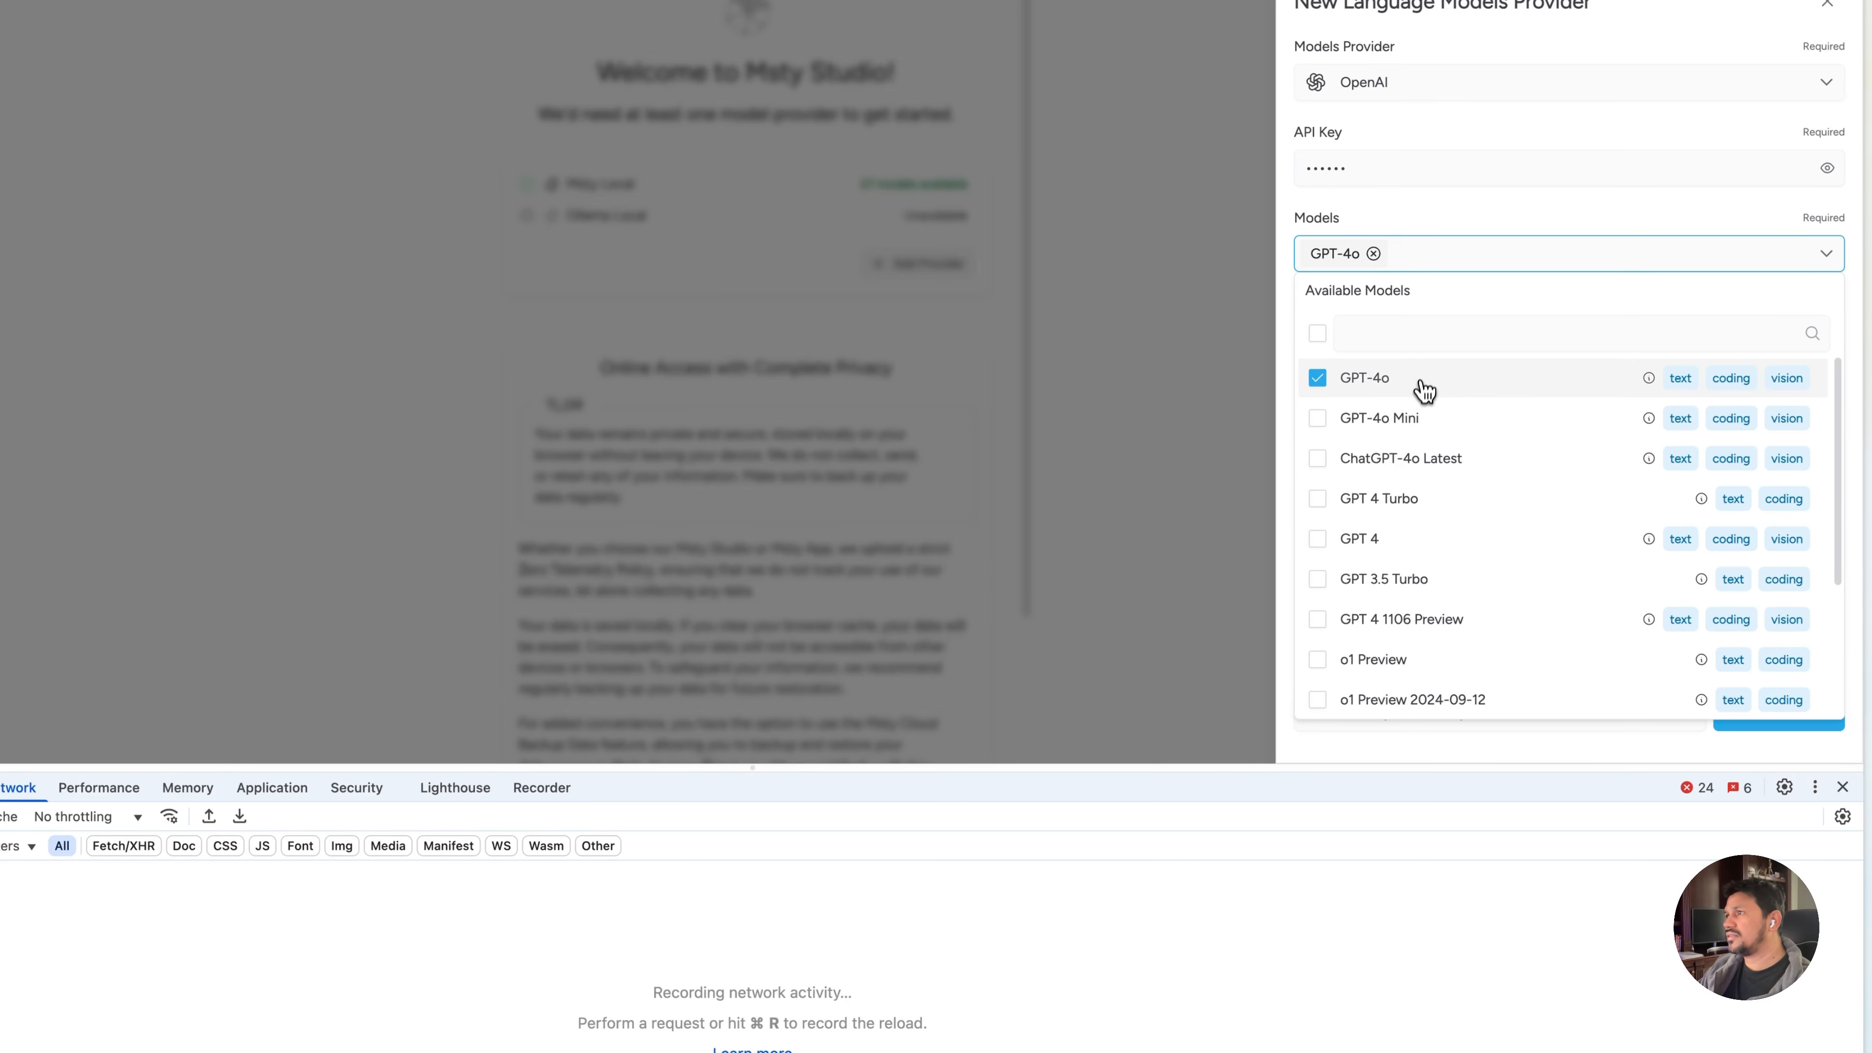
left_click(1423, 418)
left_click(1481, 253)
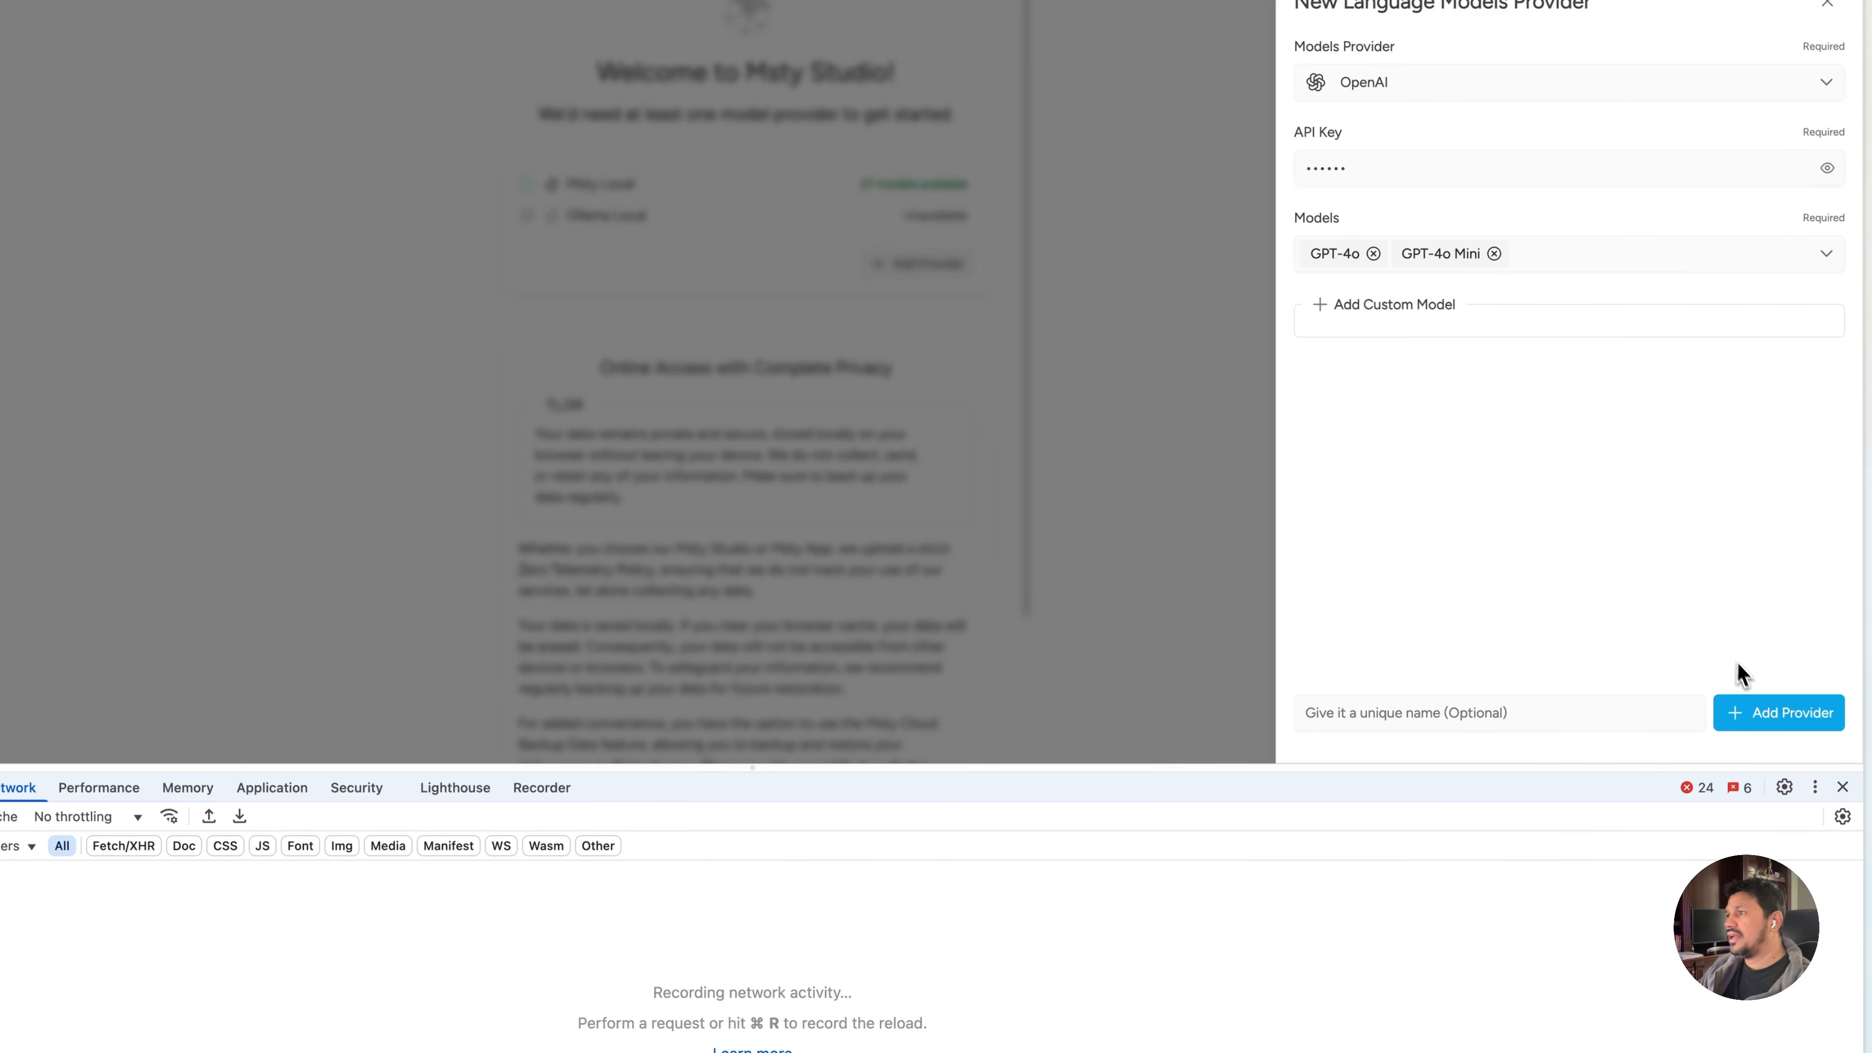
Name the OpenAI provider Personal, expand the custom model fields and add the provider
left_click(1538, 719)
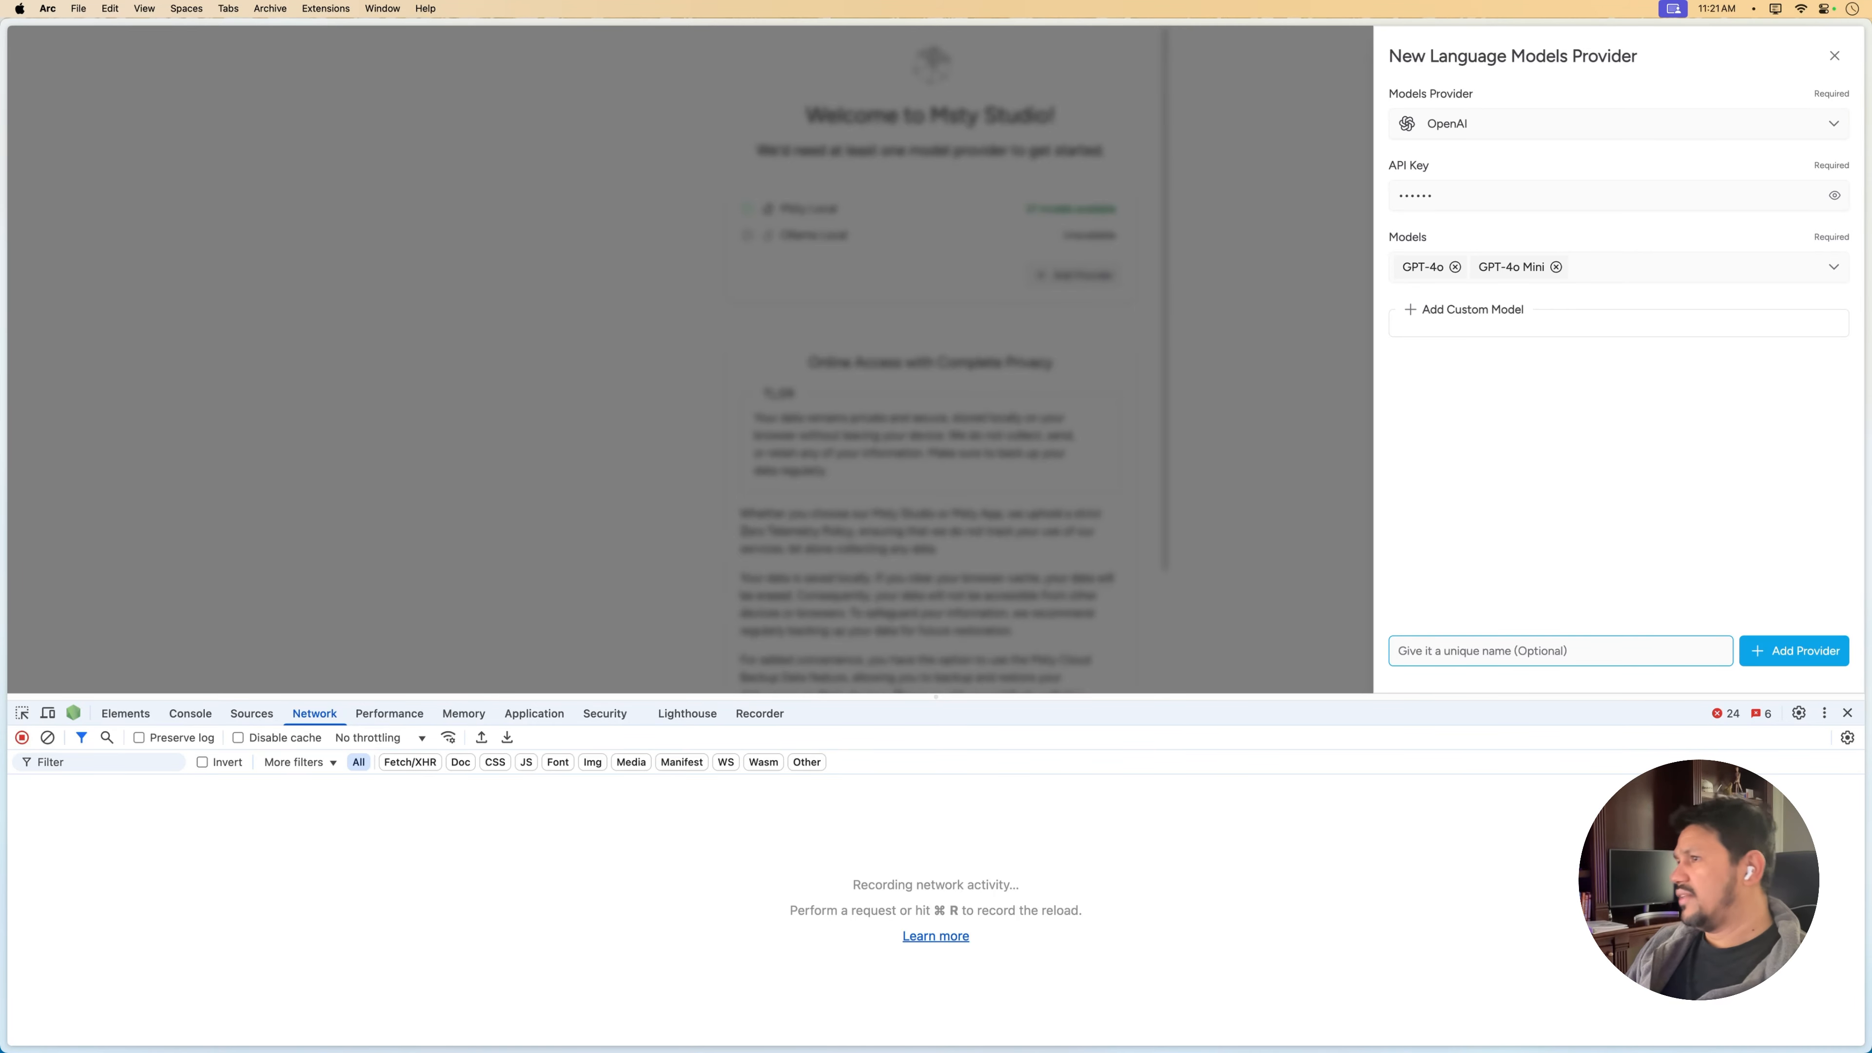
type("Personal")
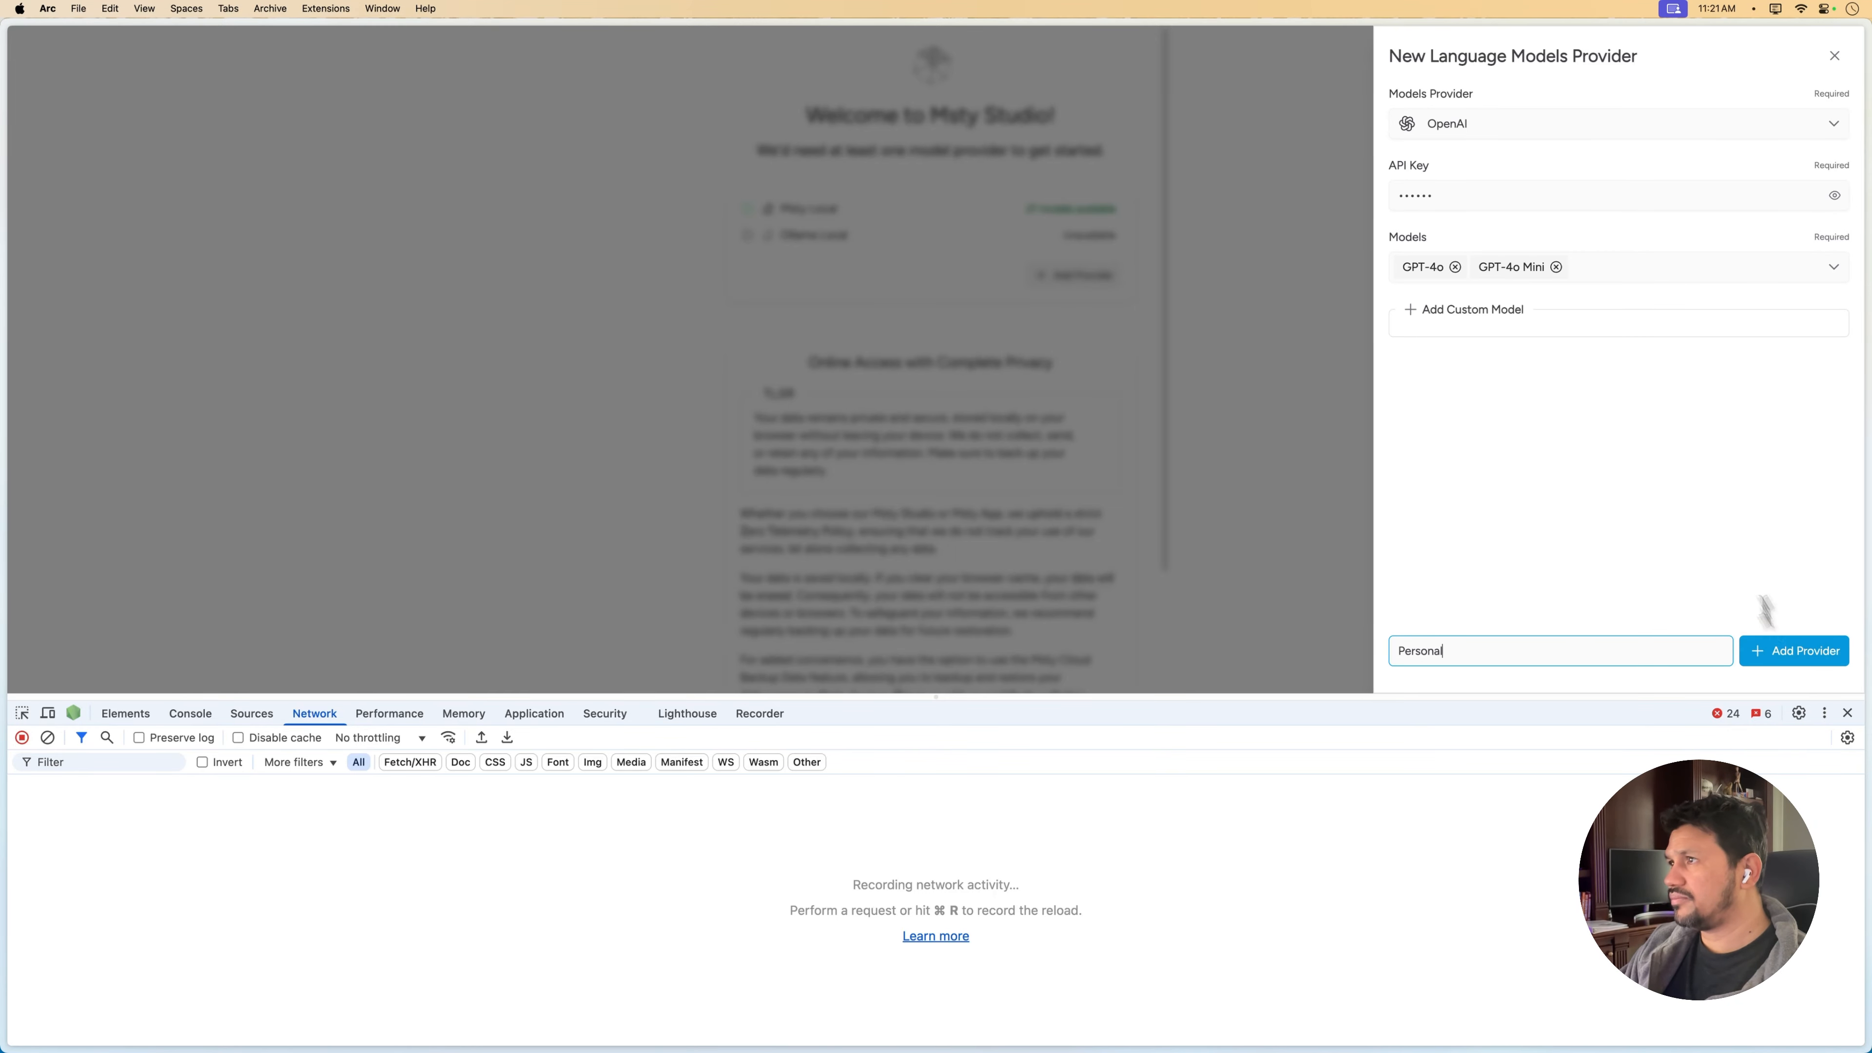
left_click(1449, 302)
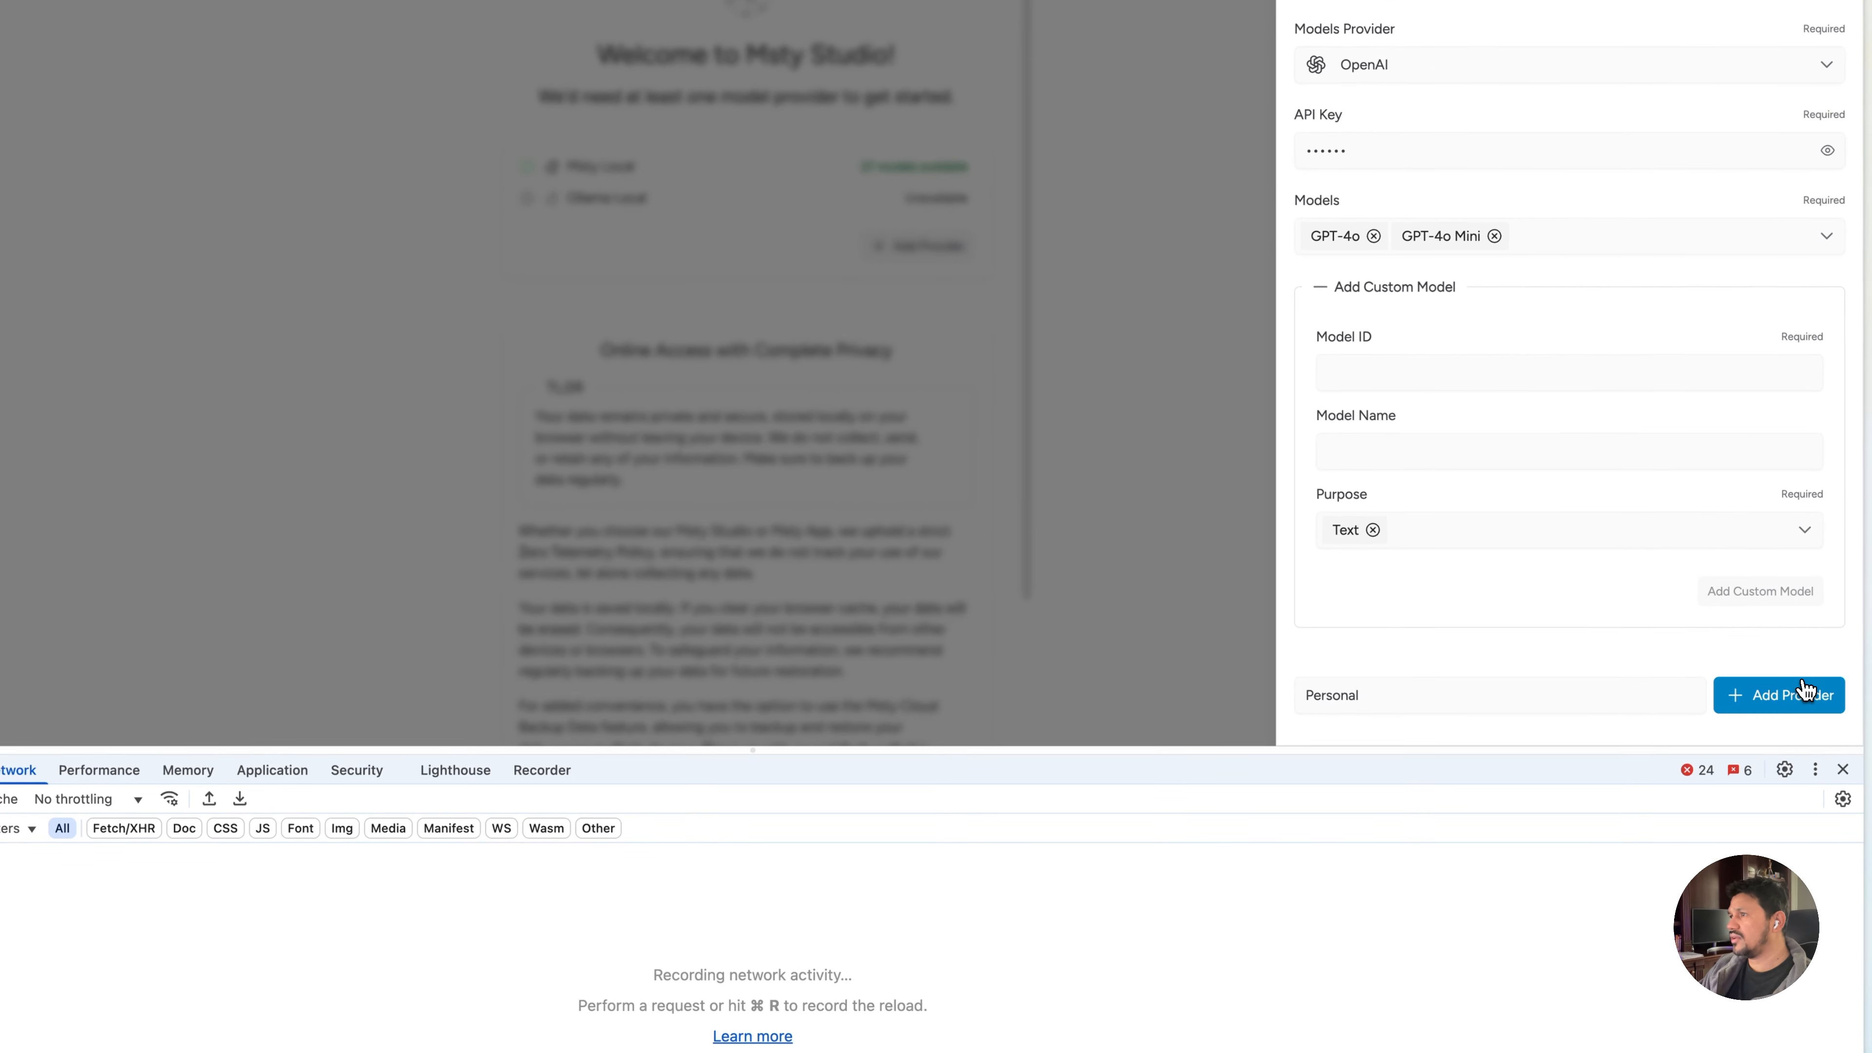
left_click(1802, 669)
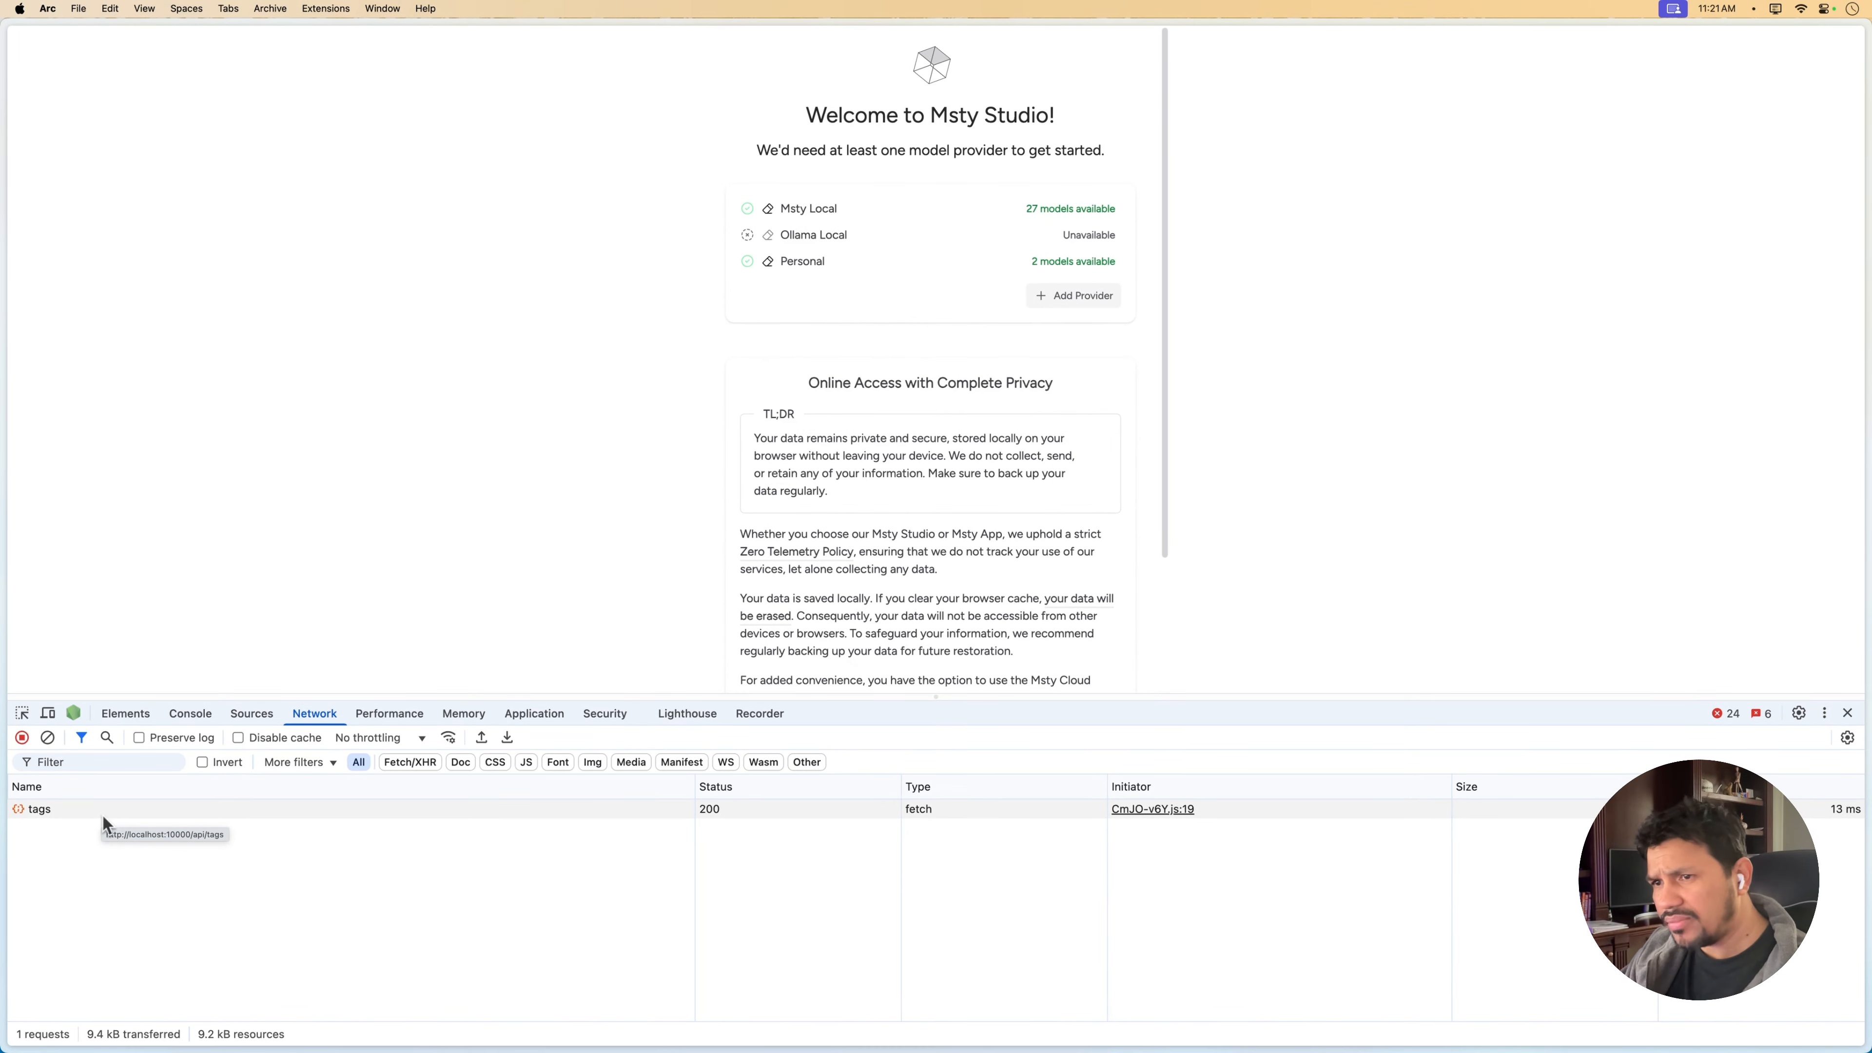
Inspect the previewed response of the tags request, expanding its list of local models and collapsing it again
left_click(103, 808)
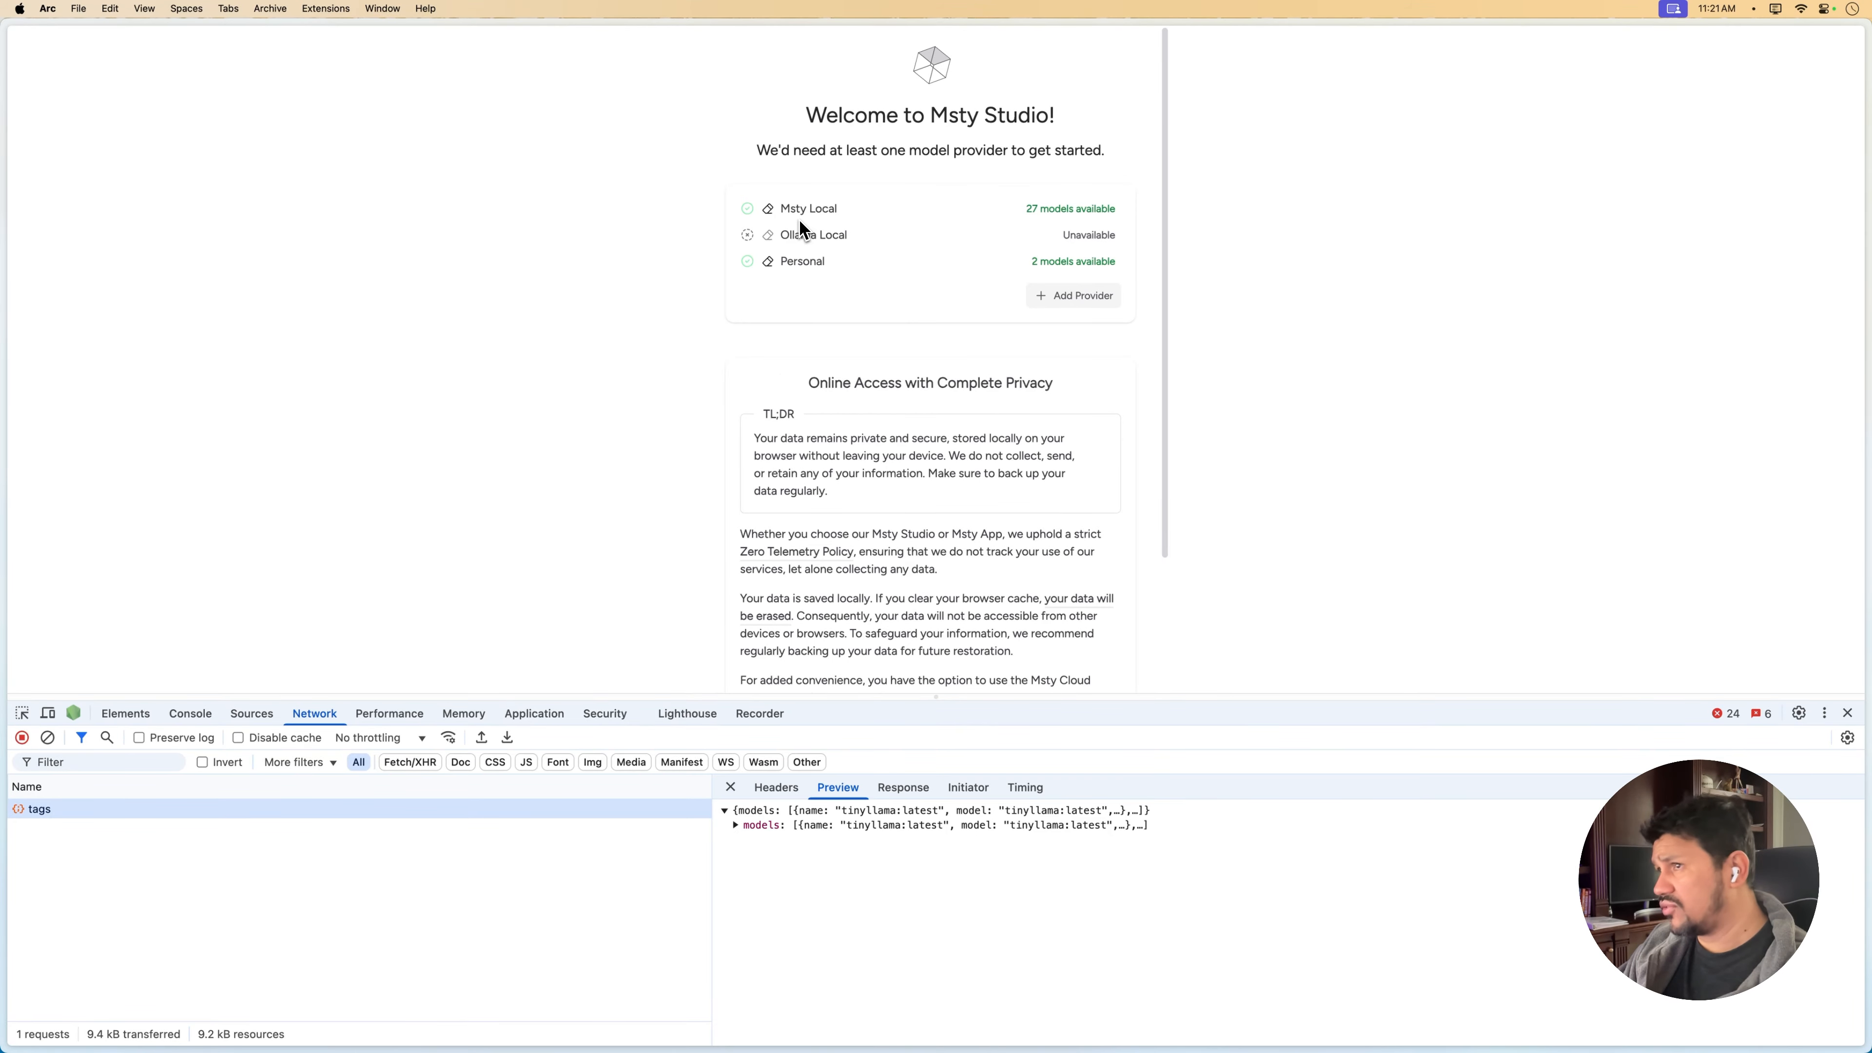
left_click(751, 833)
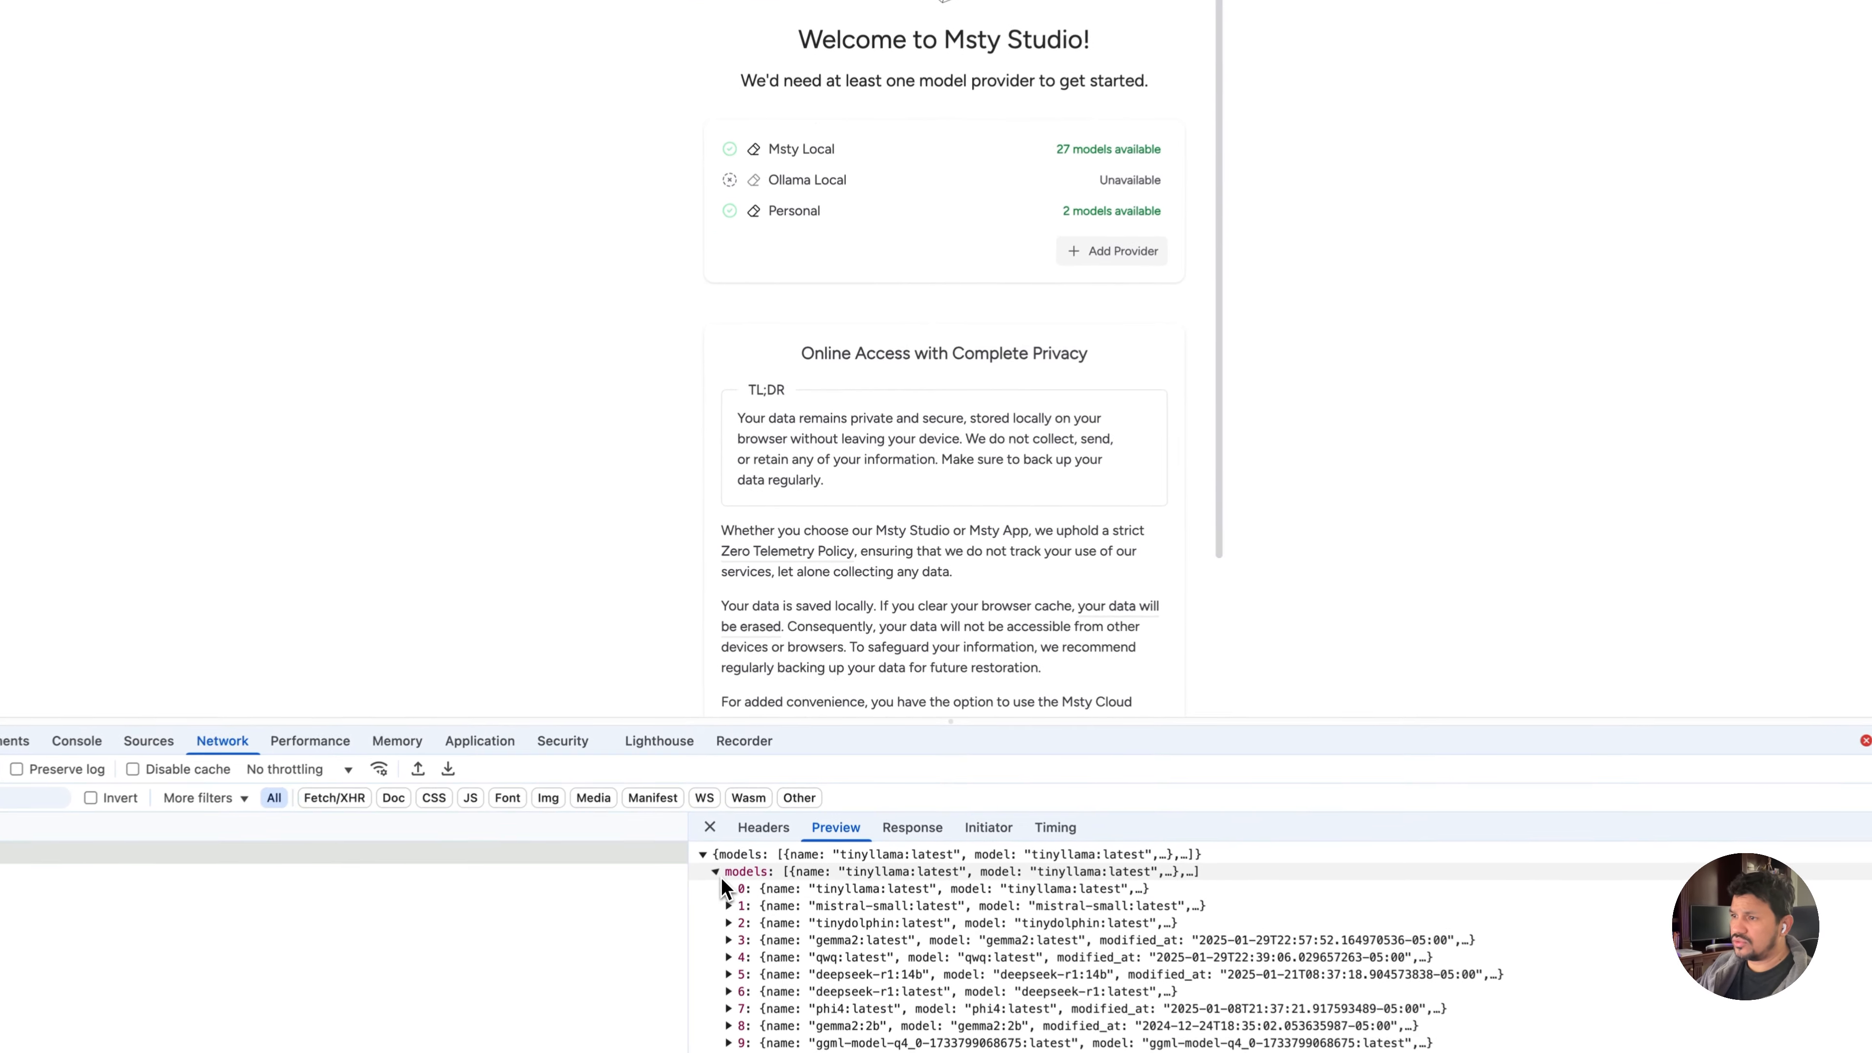
left_click(722, 813)
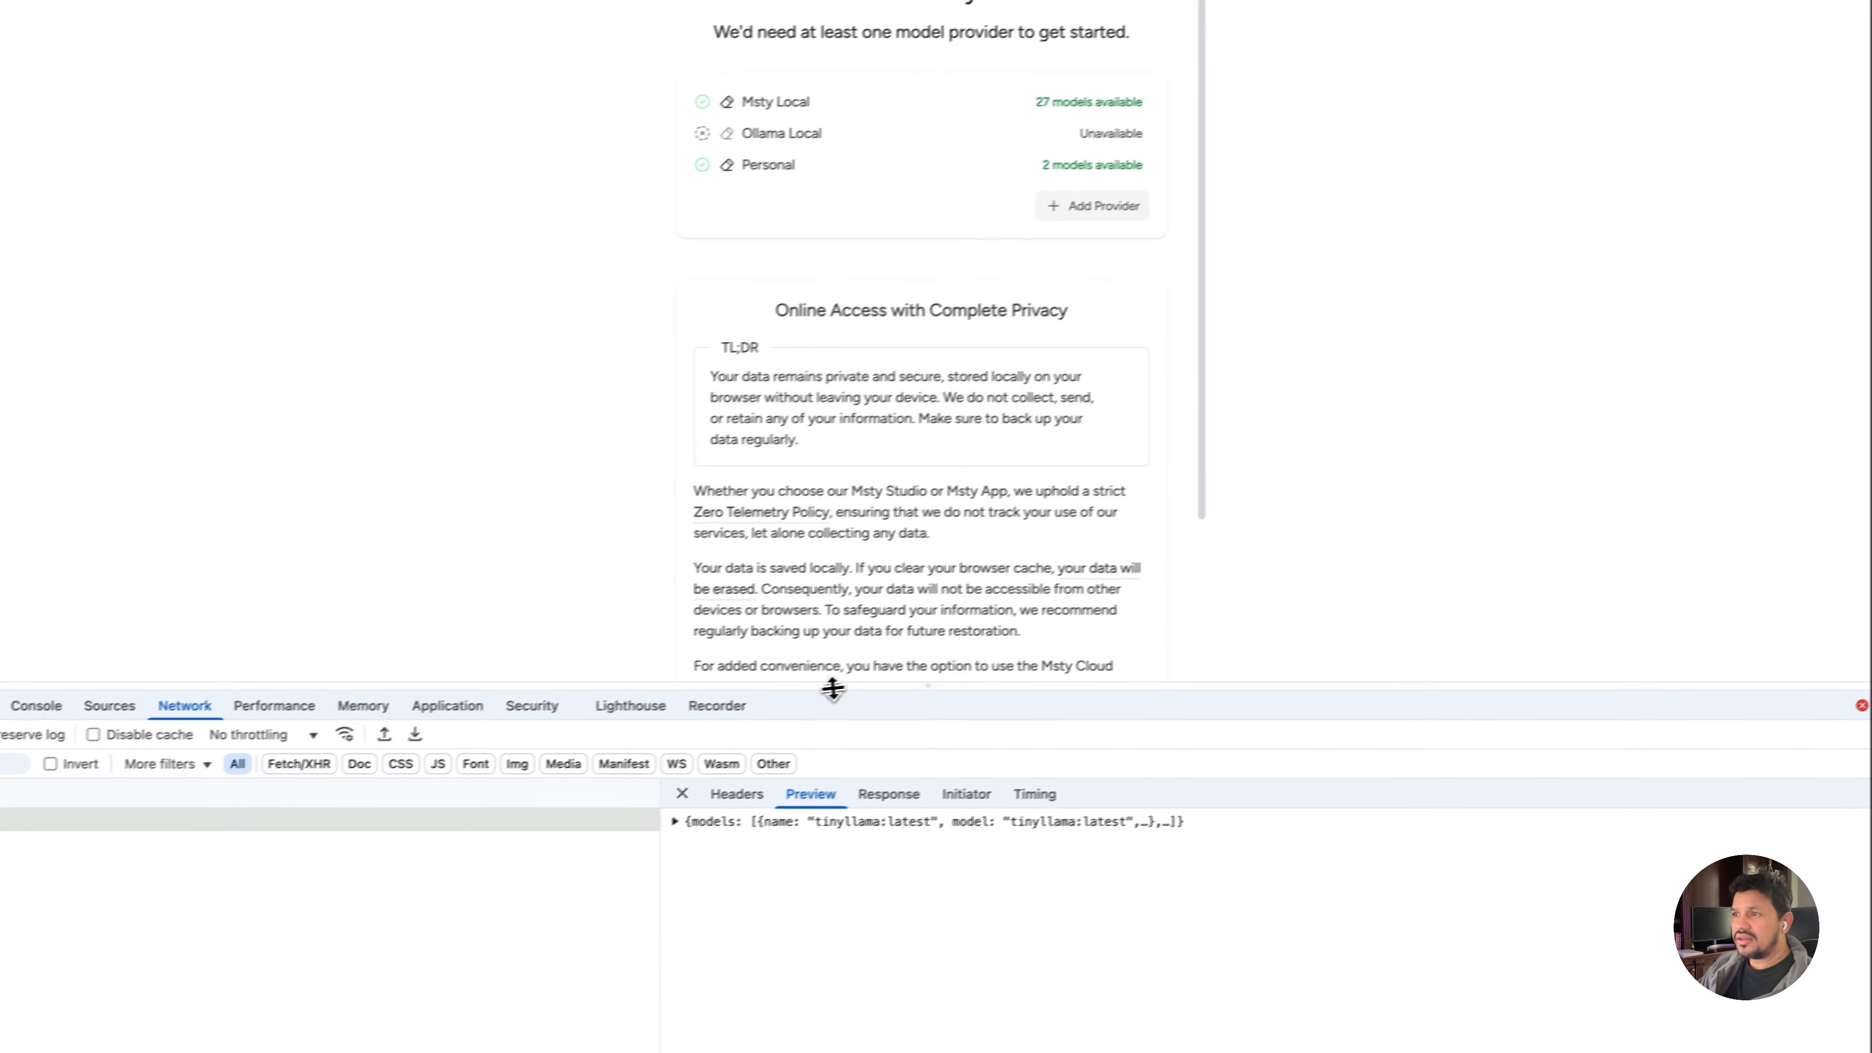
Examine the site's IndexedDB, local storage, session storage and extension storage in the developer tools, and collapse the expanded storage lists
left_click_drag(647, 722, 655, 655)
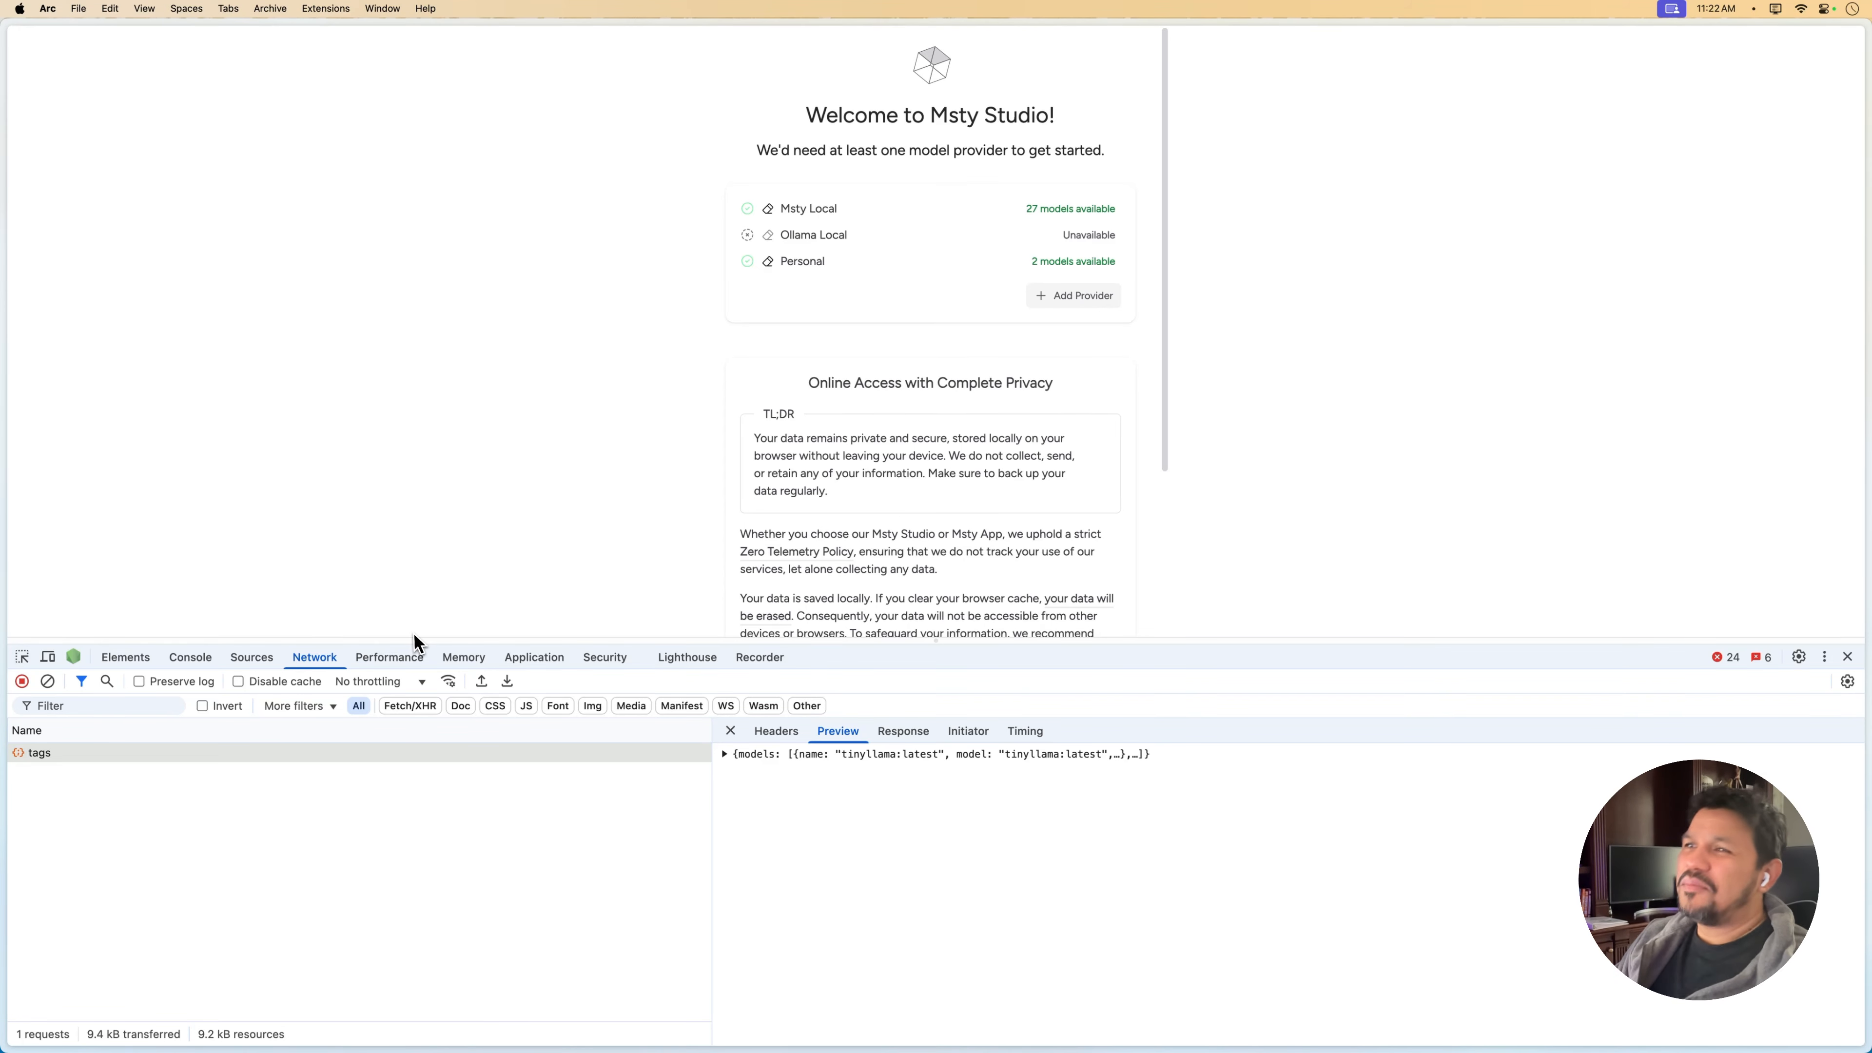
left_click(529, 658)
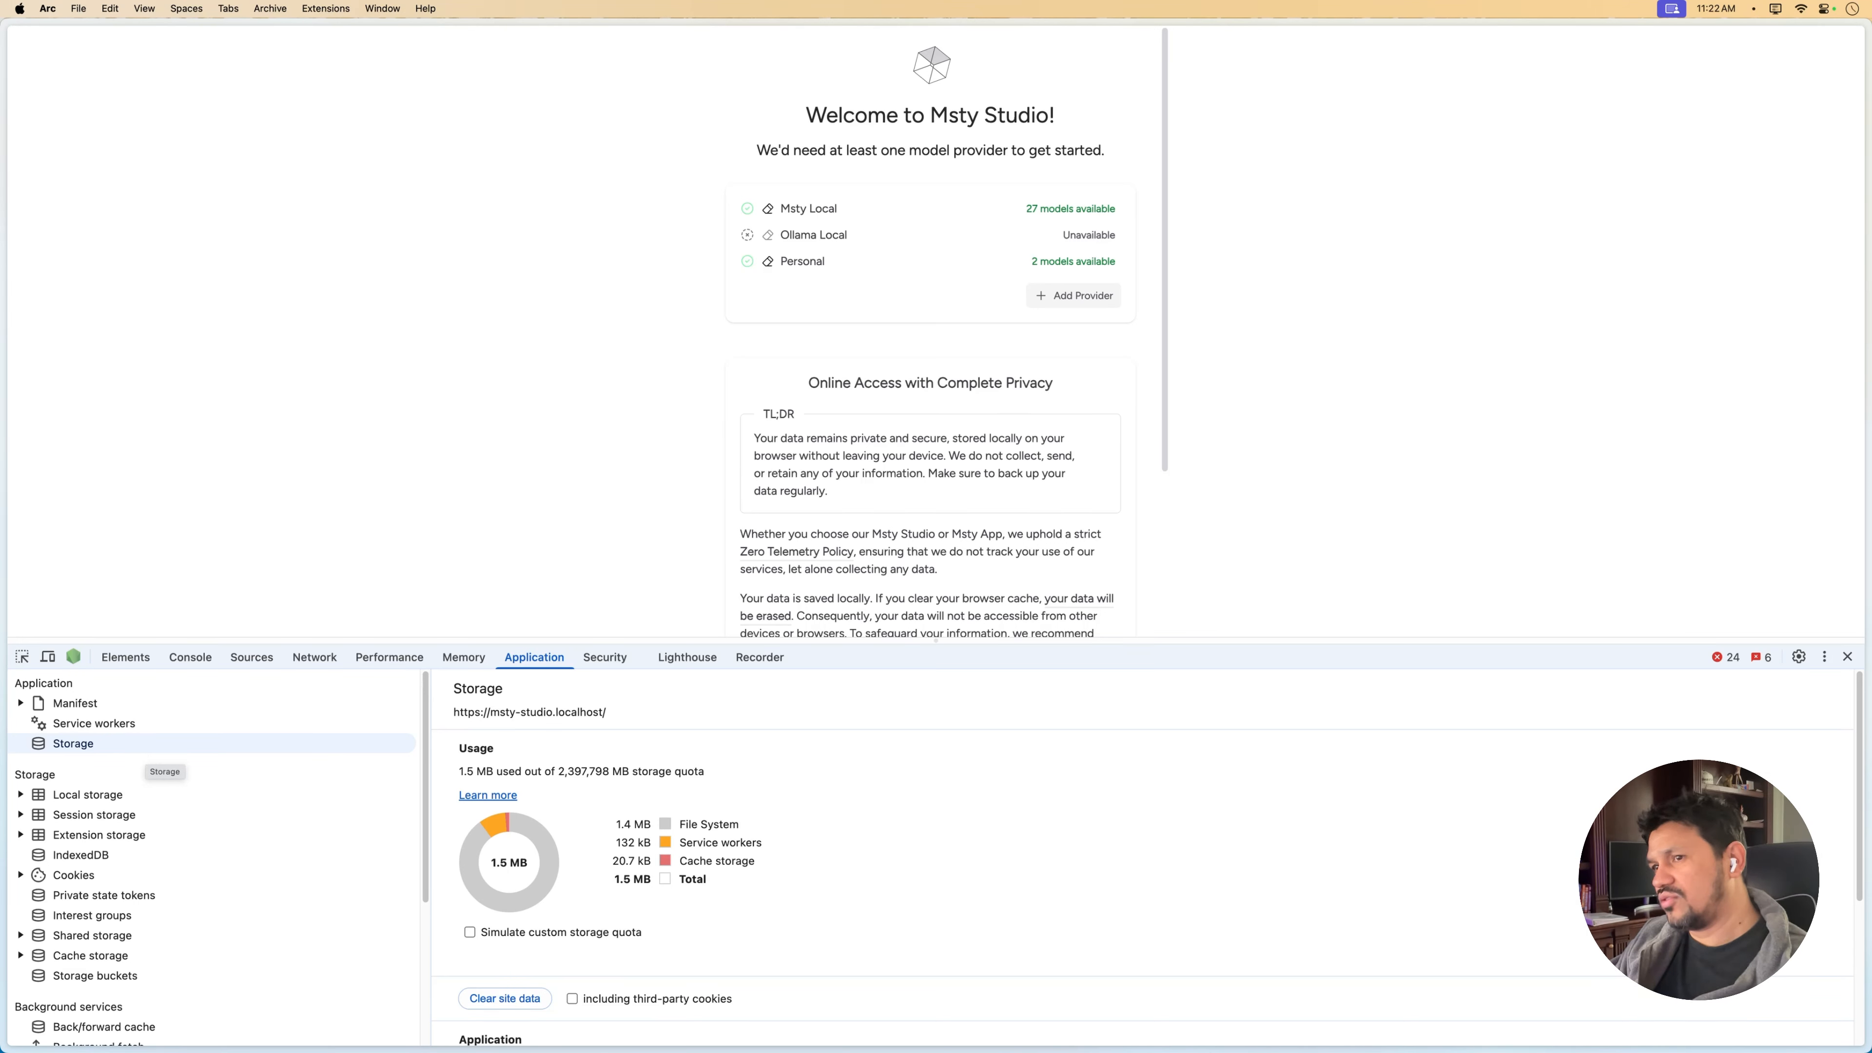
left_click(82, 855)
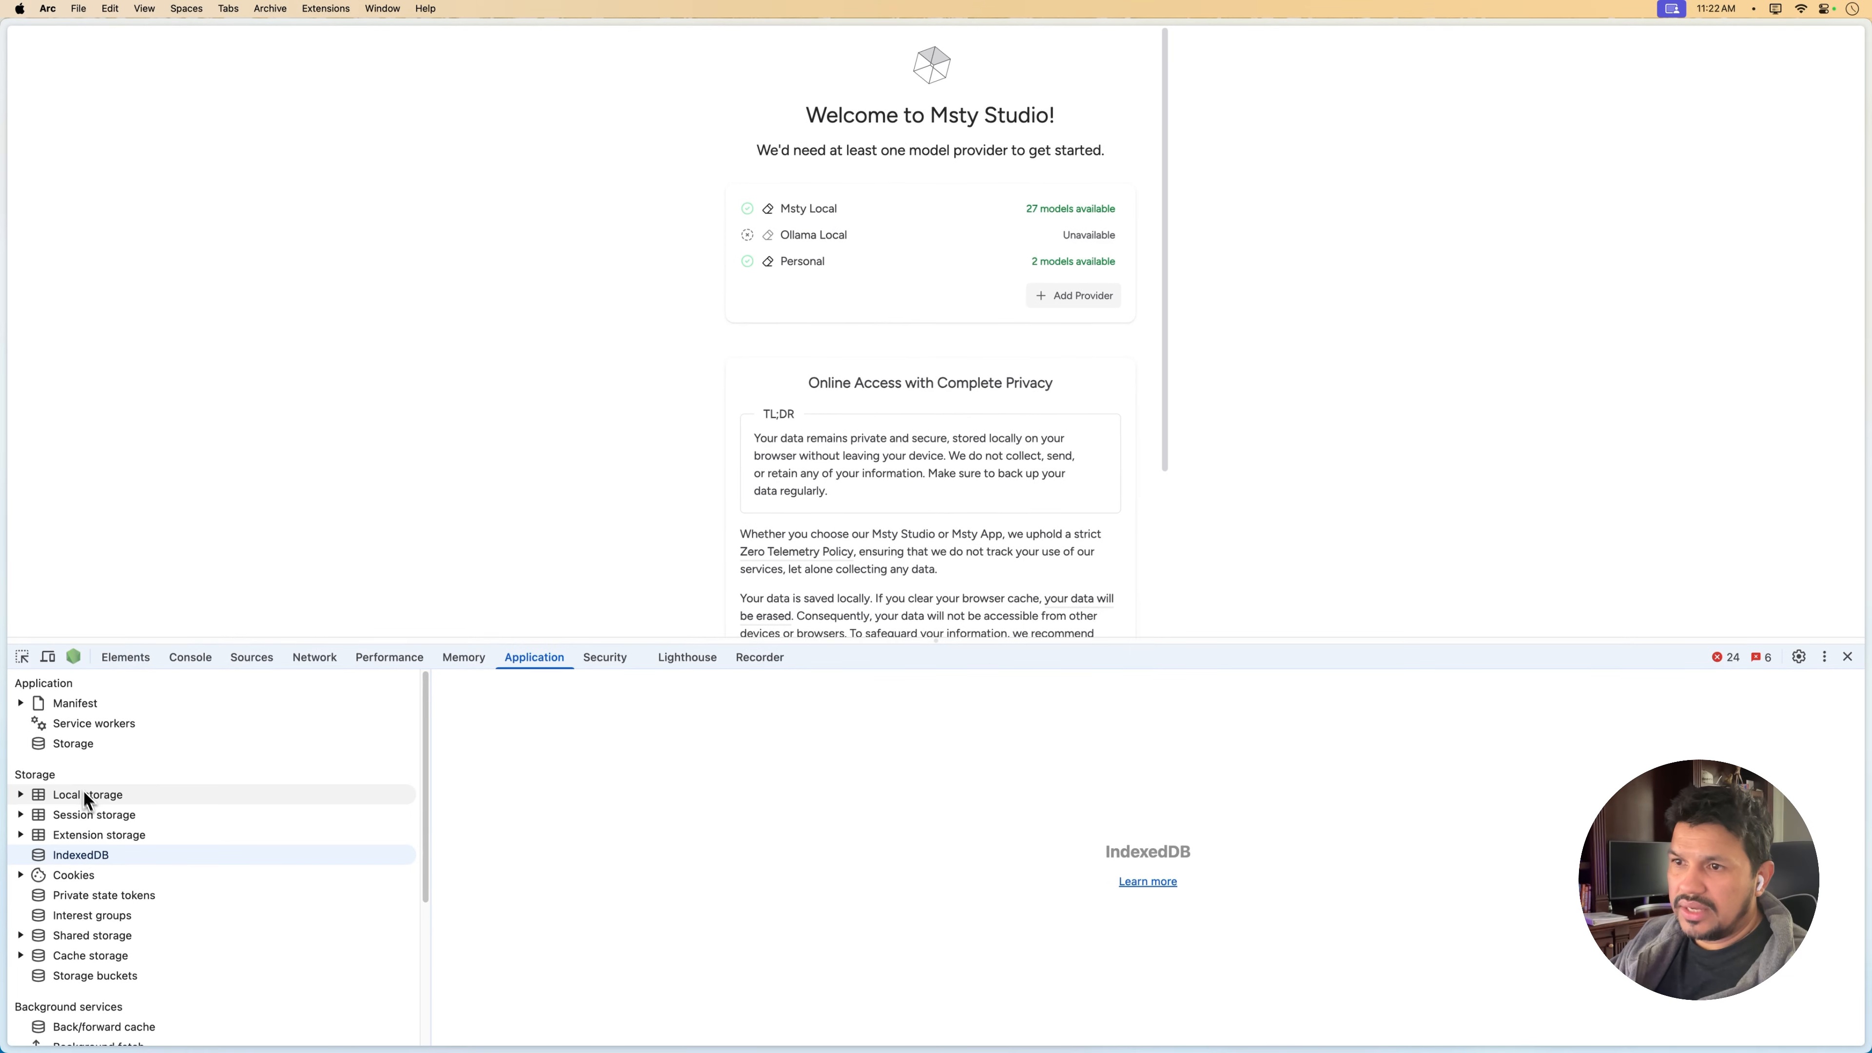
left_click(84, 793)
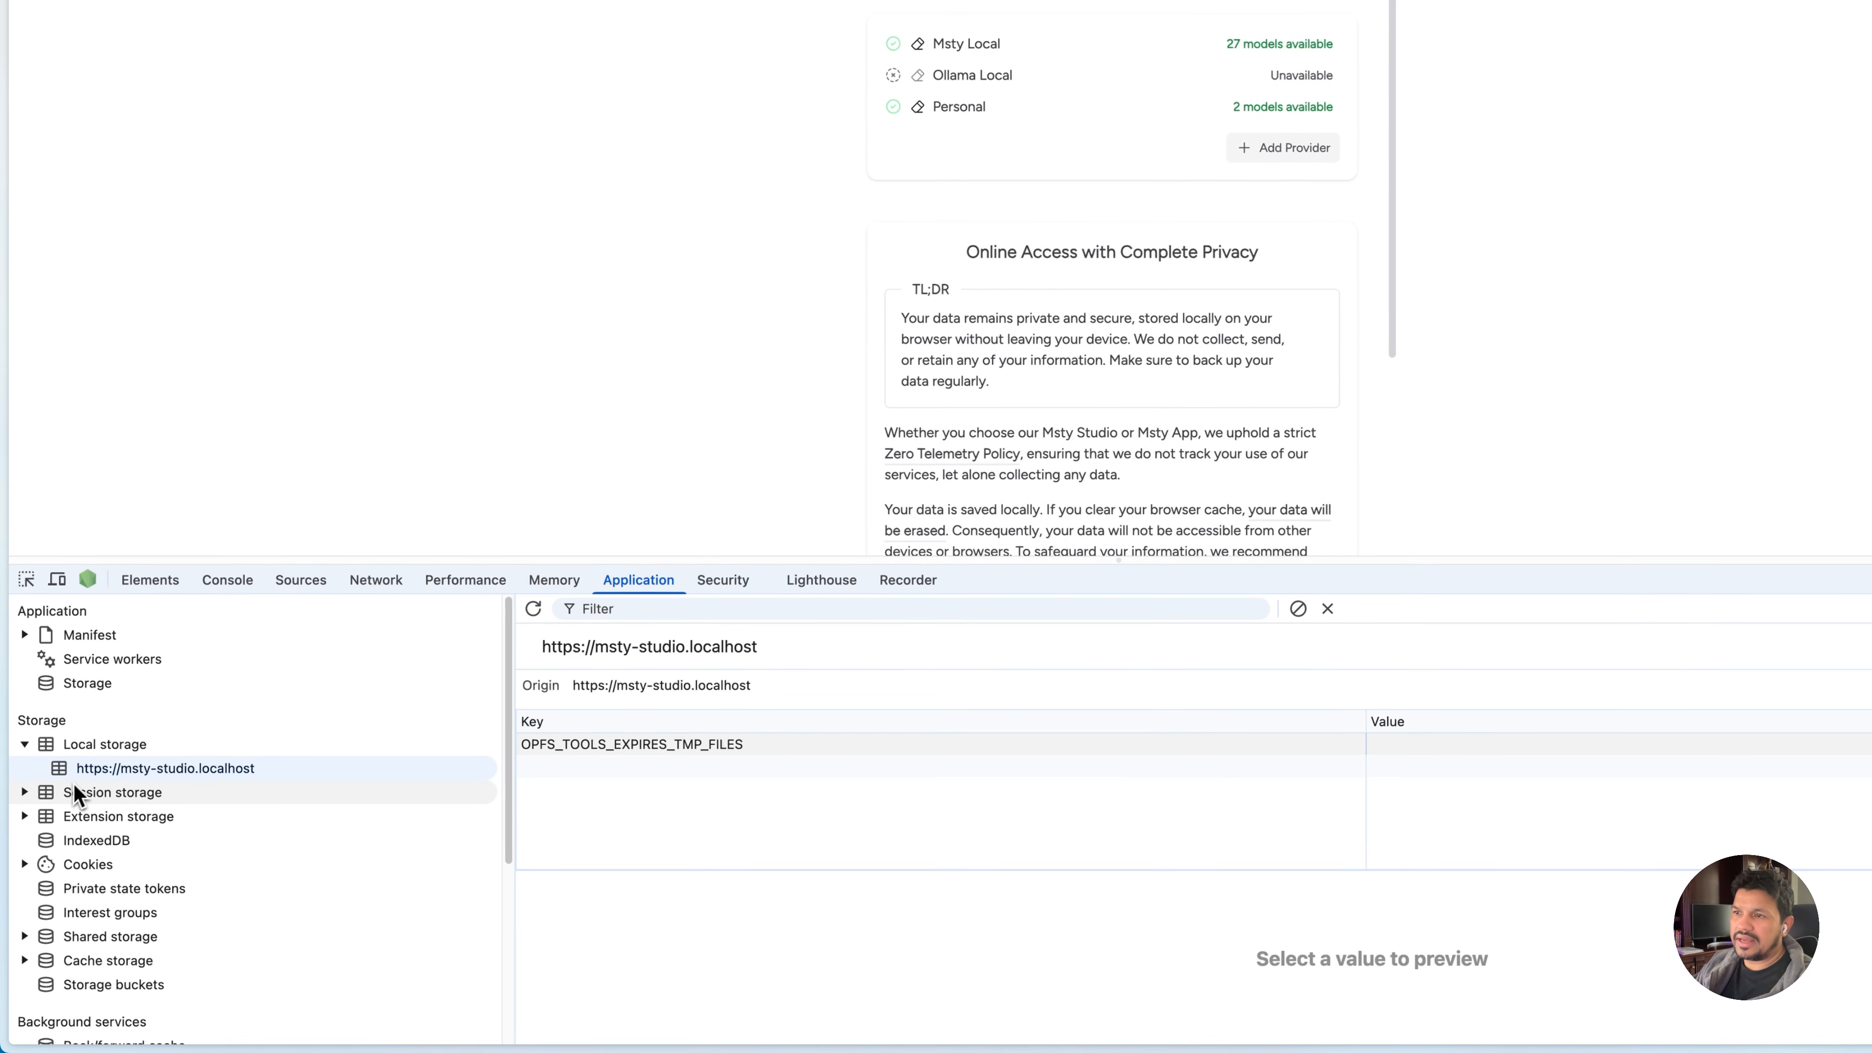
left_click(45, 796)
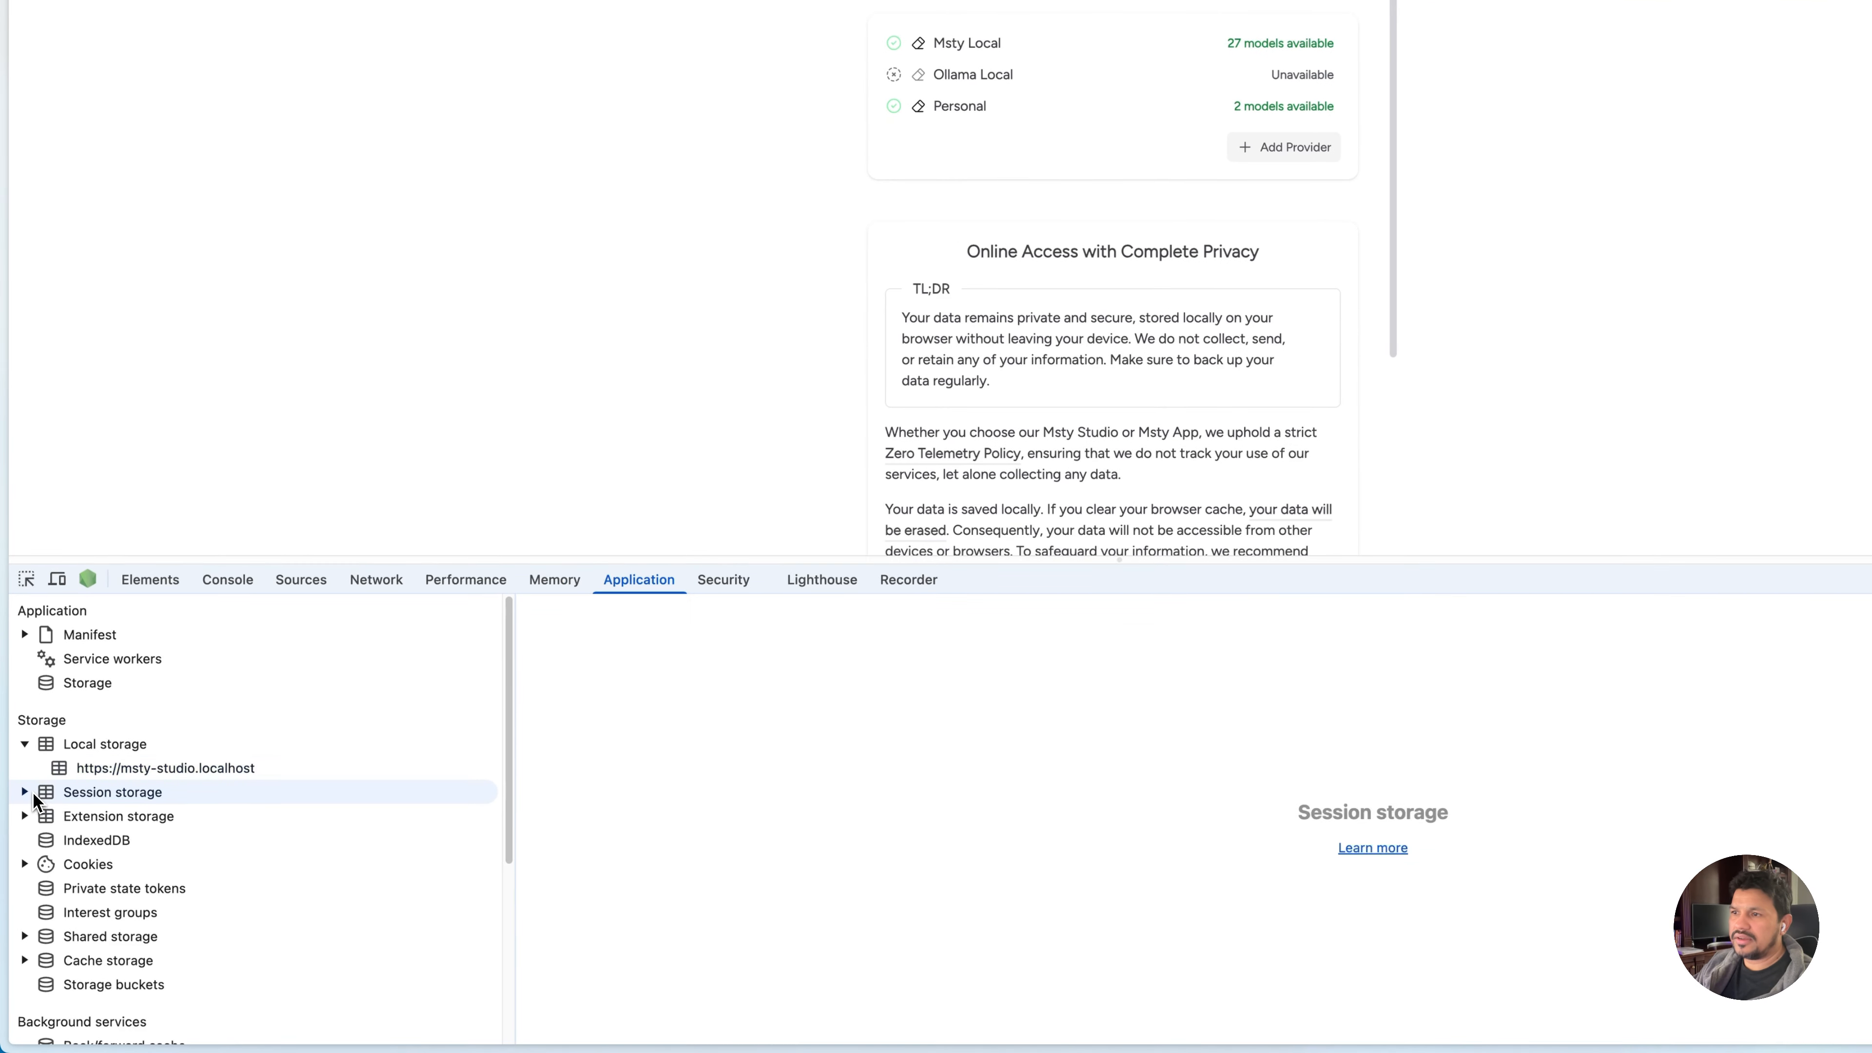
left_click(29, 794)
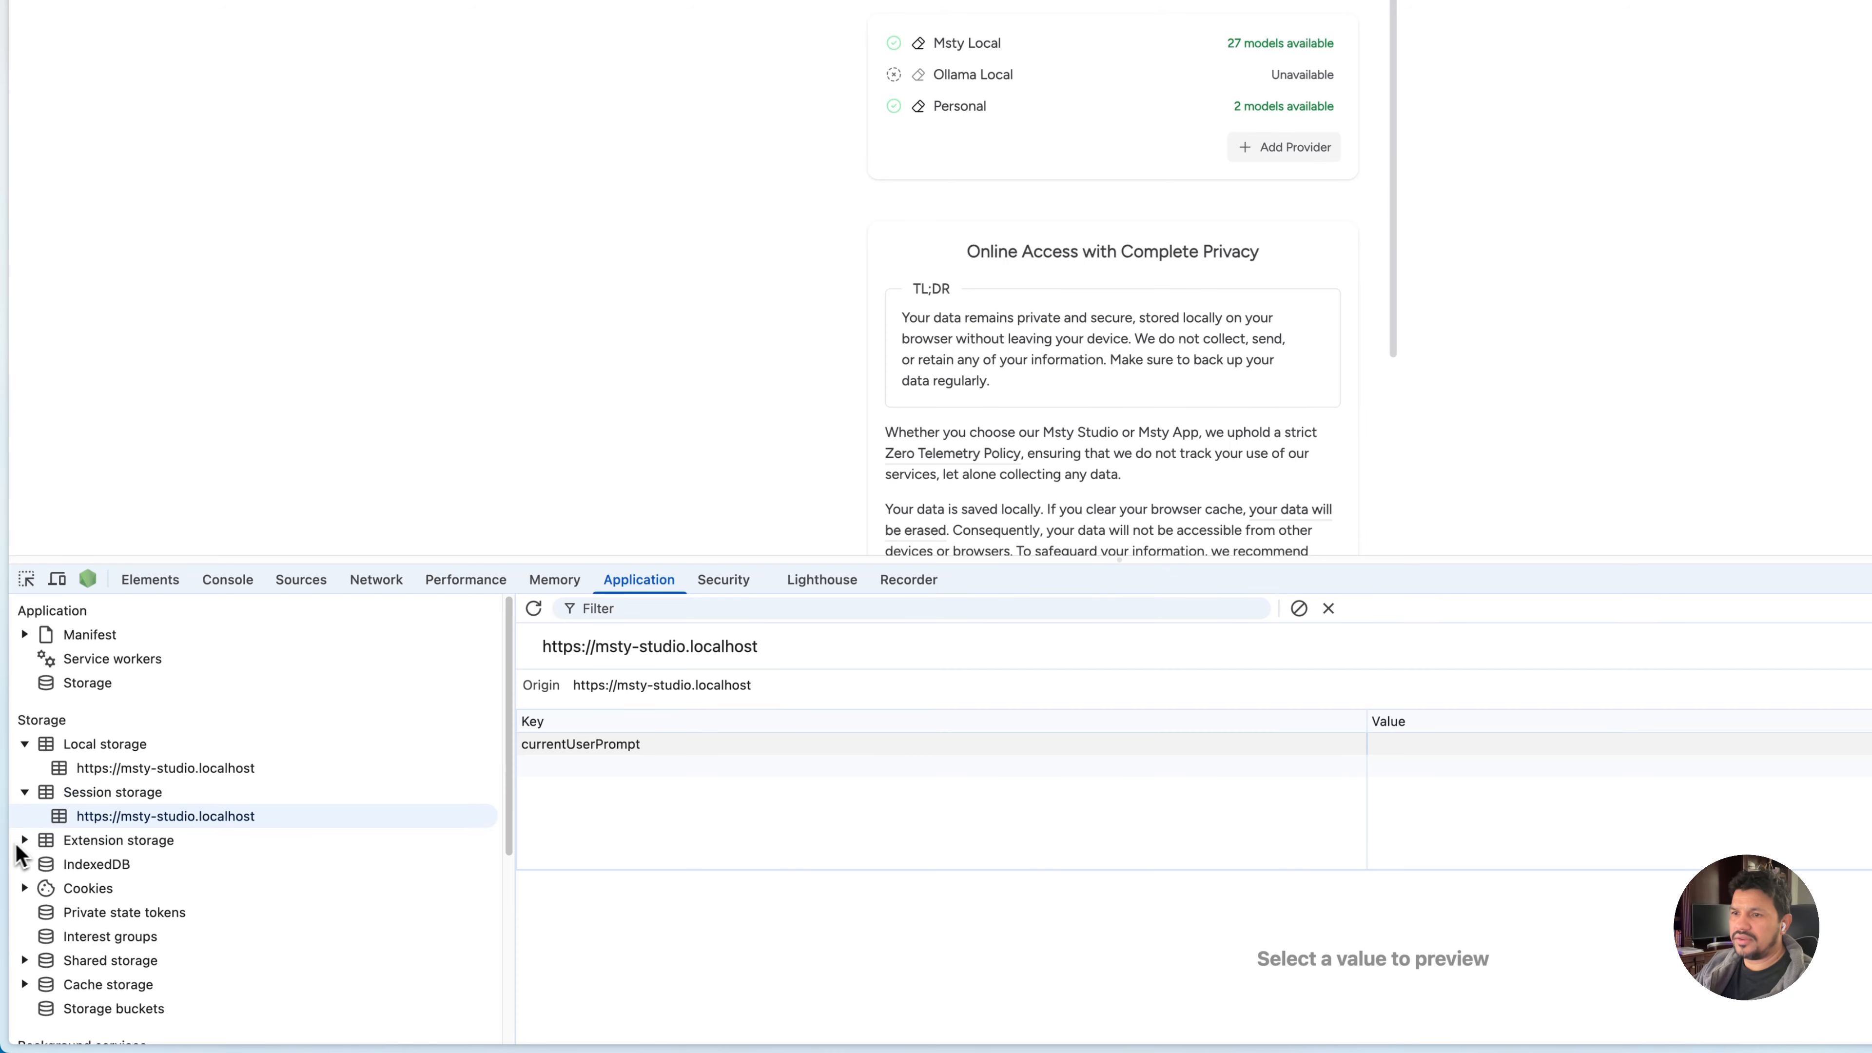
left_click(22, 845)
left_click(29, 842)
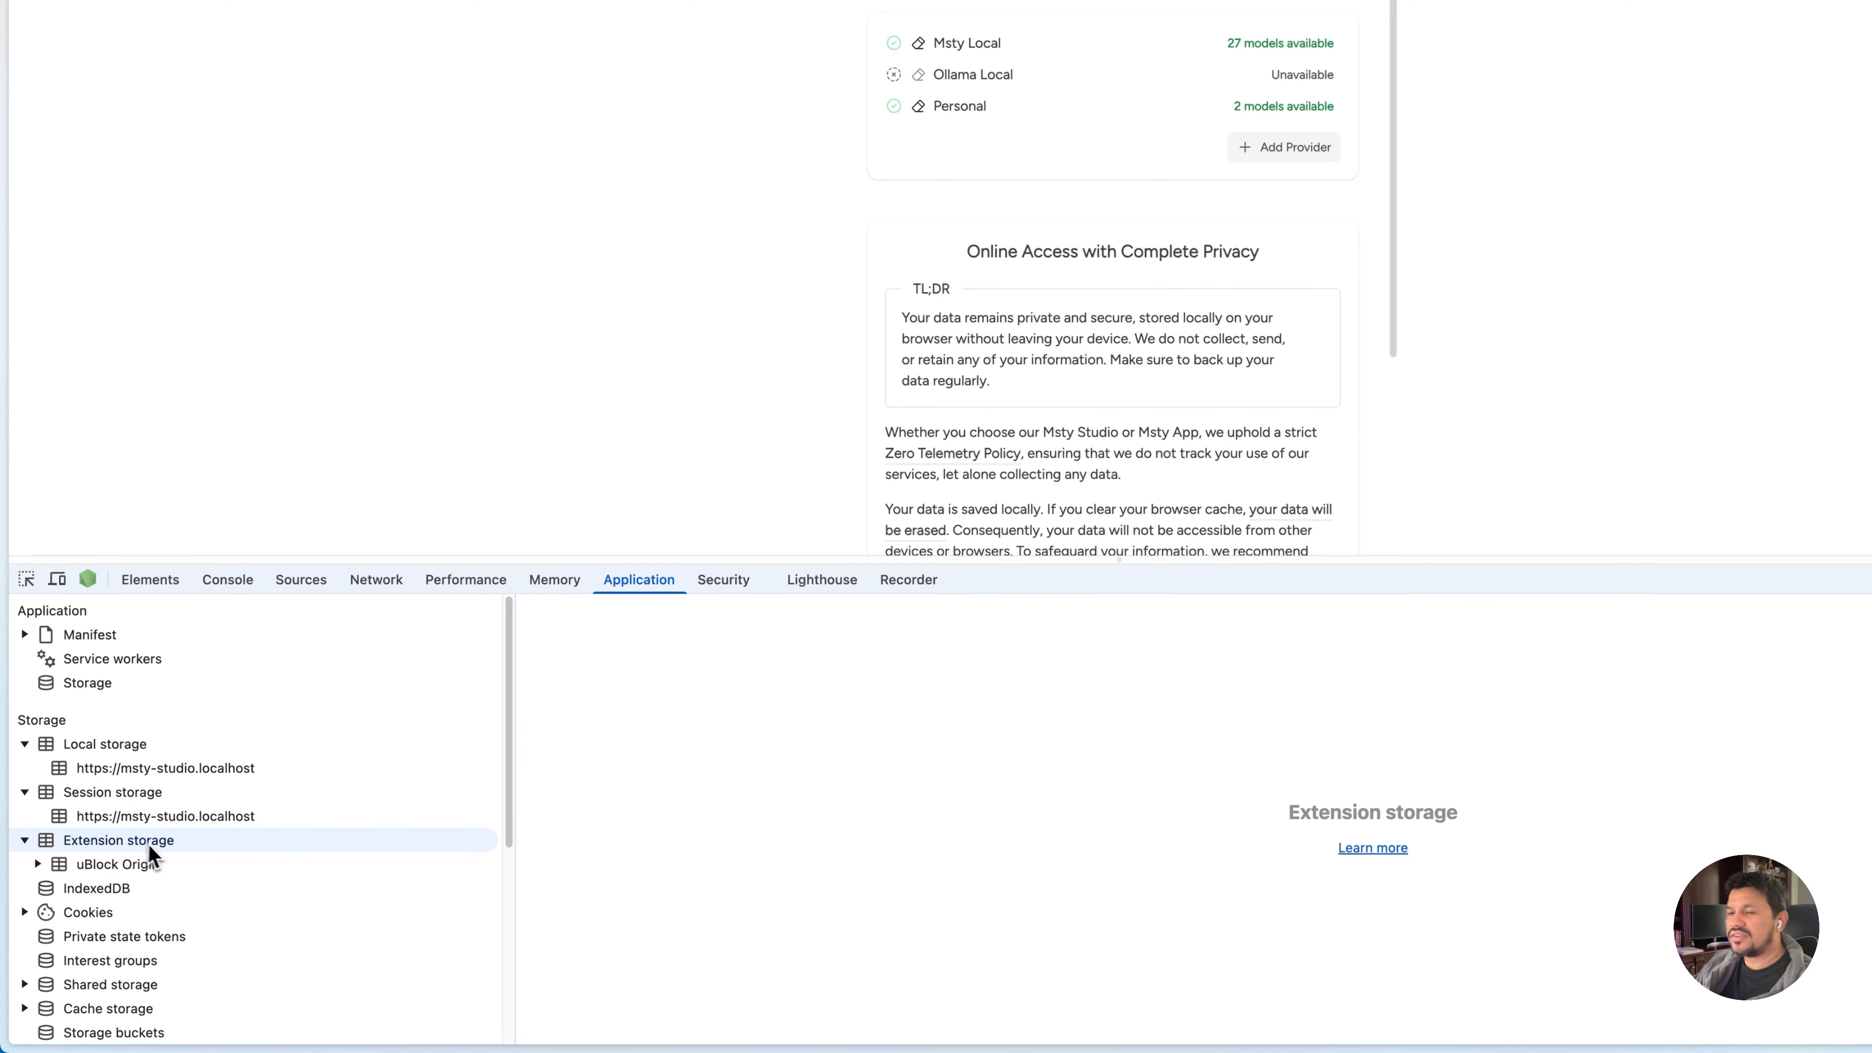
left_click(28, 840)
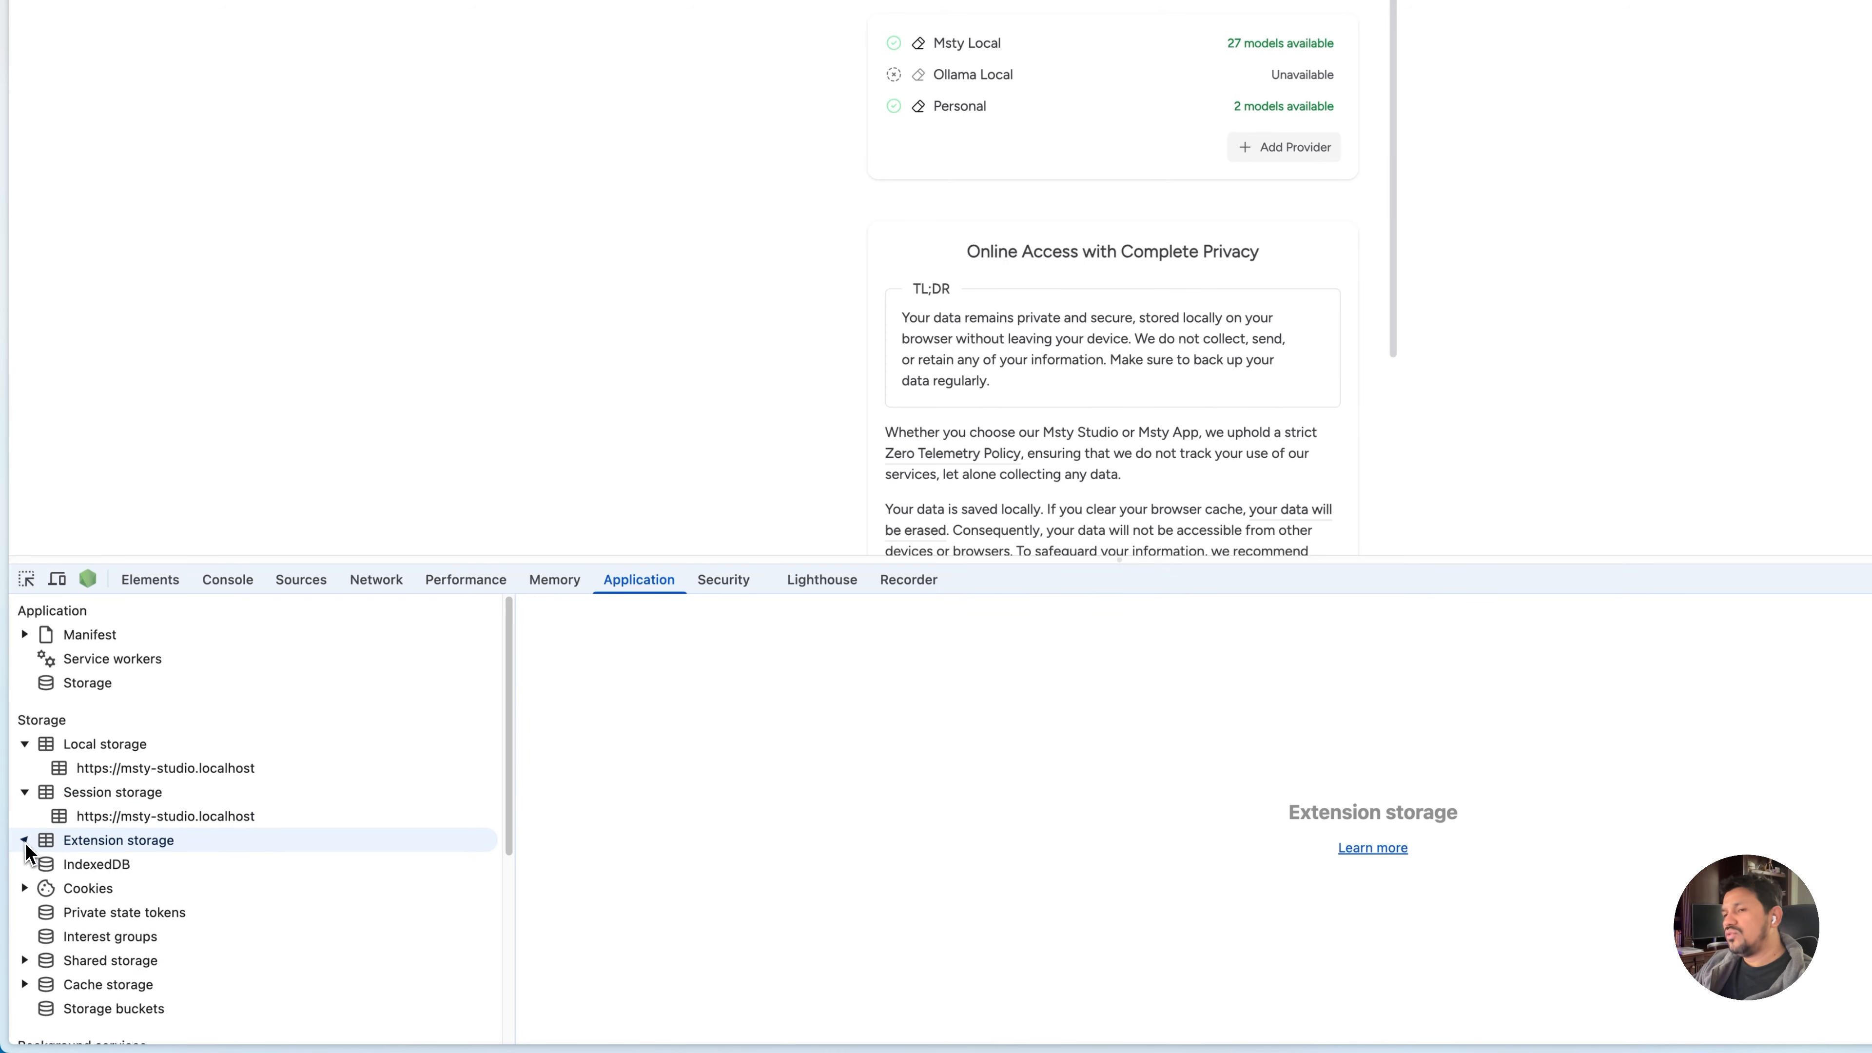
left_click(24, 796)
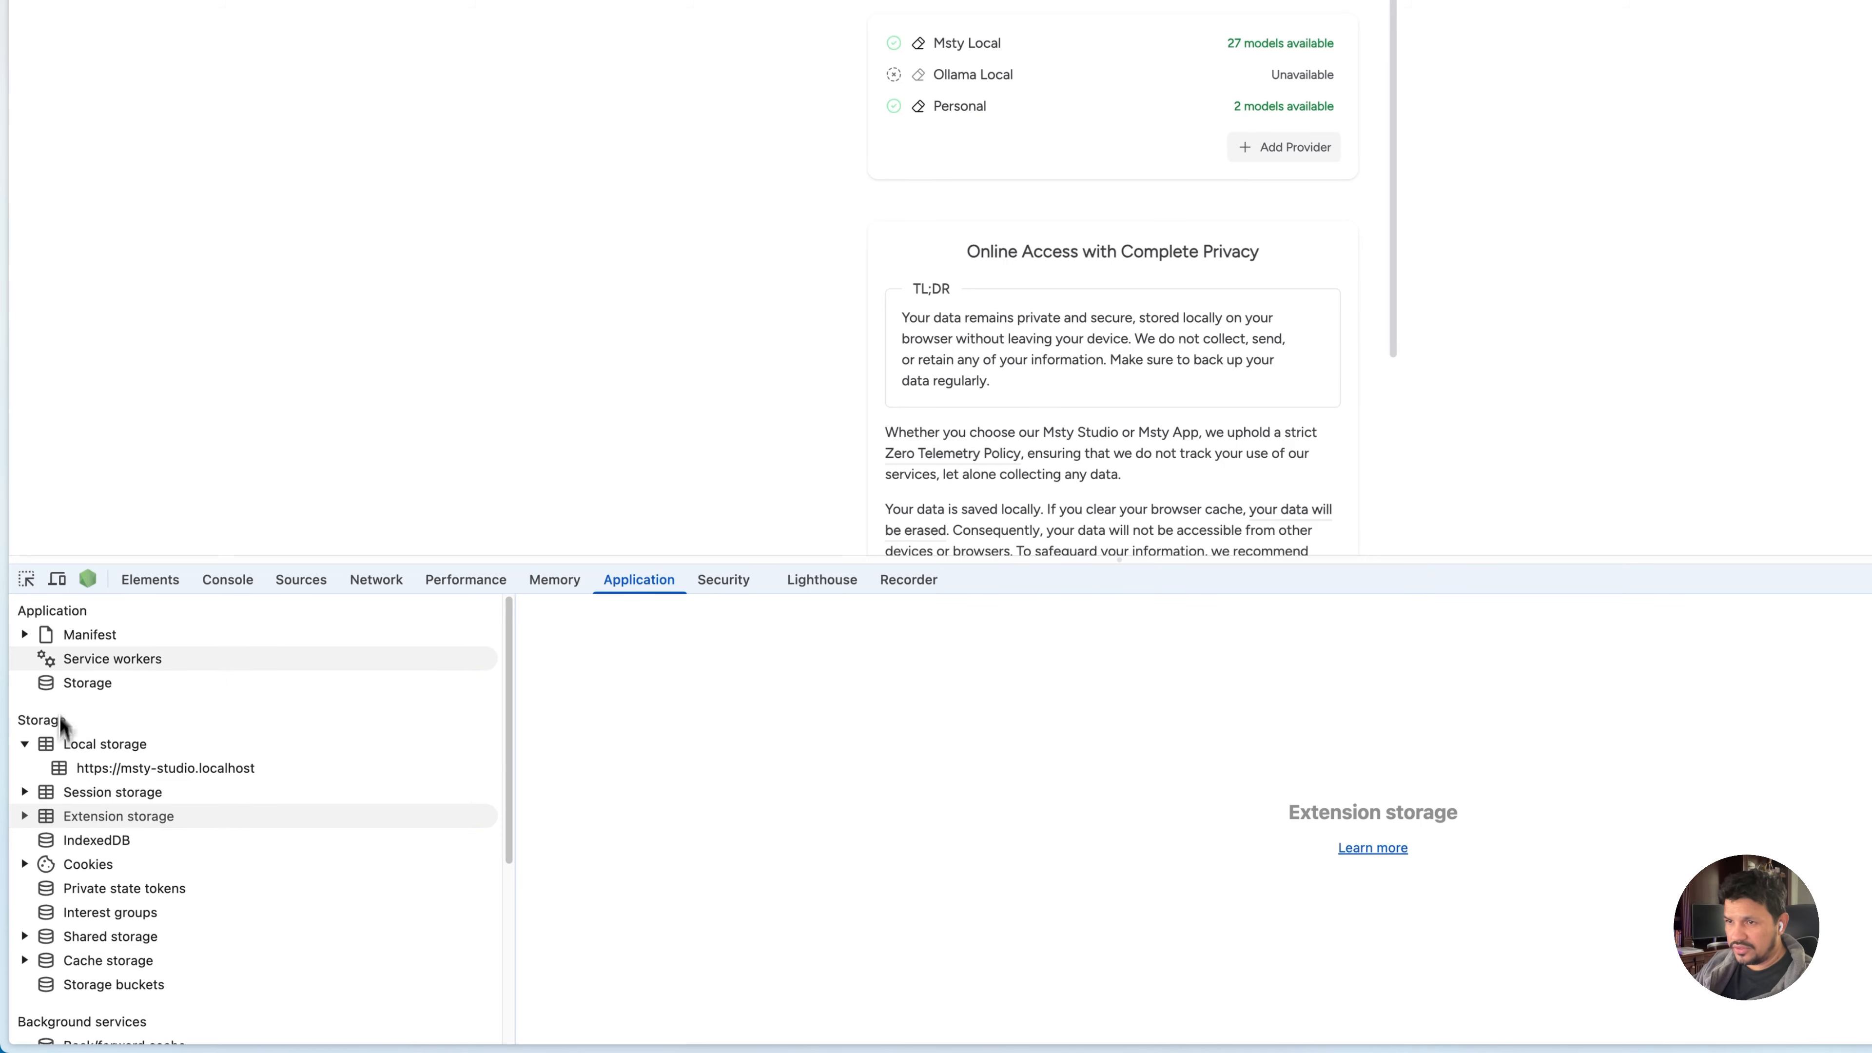
left_click(25, 745)
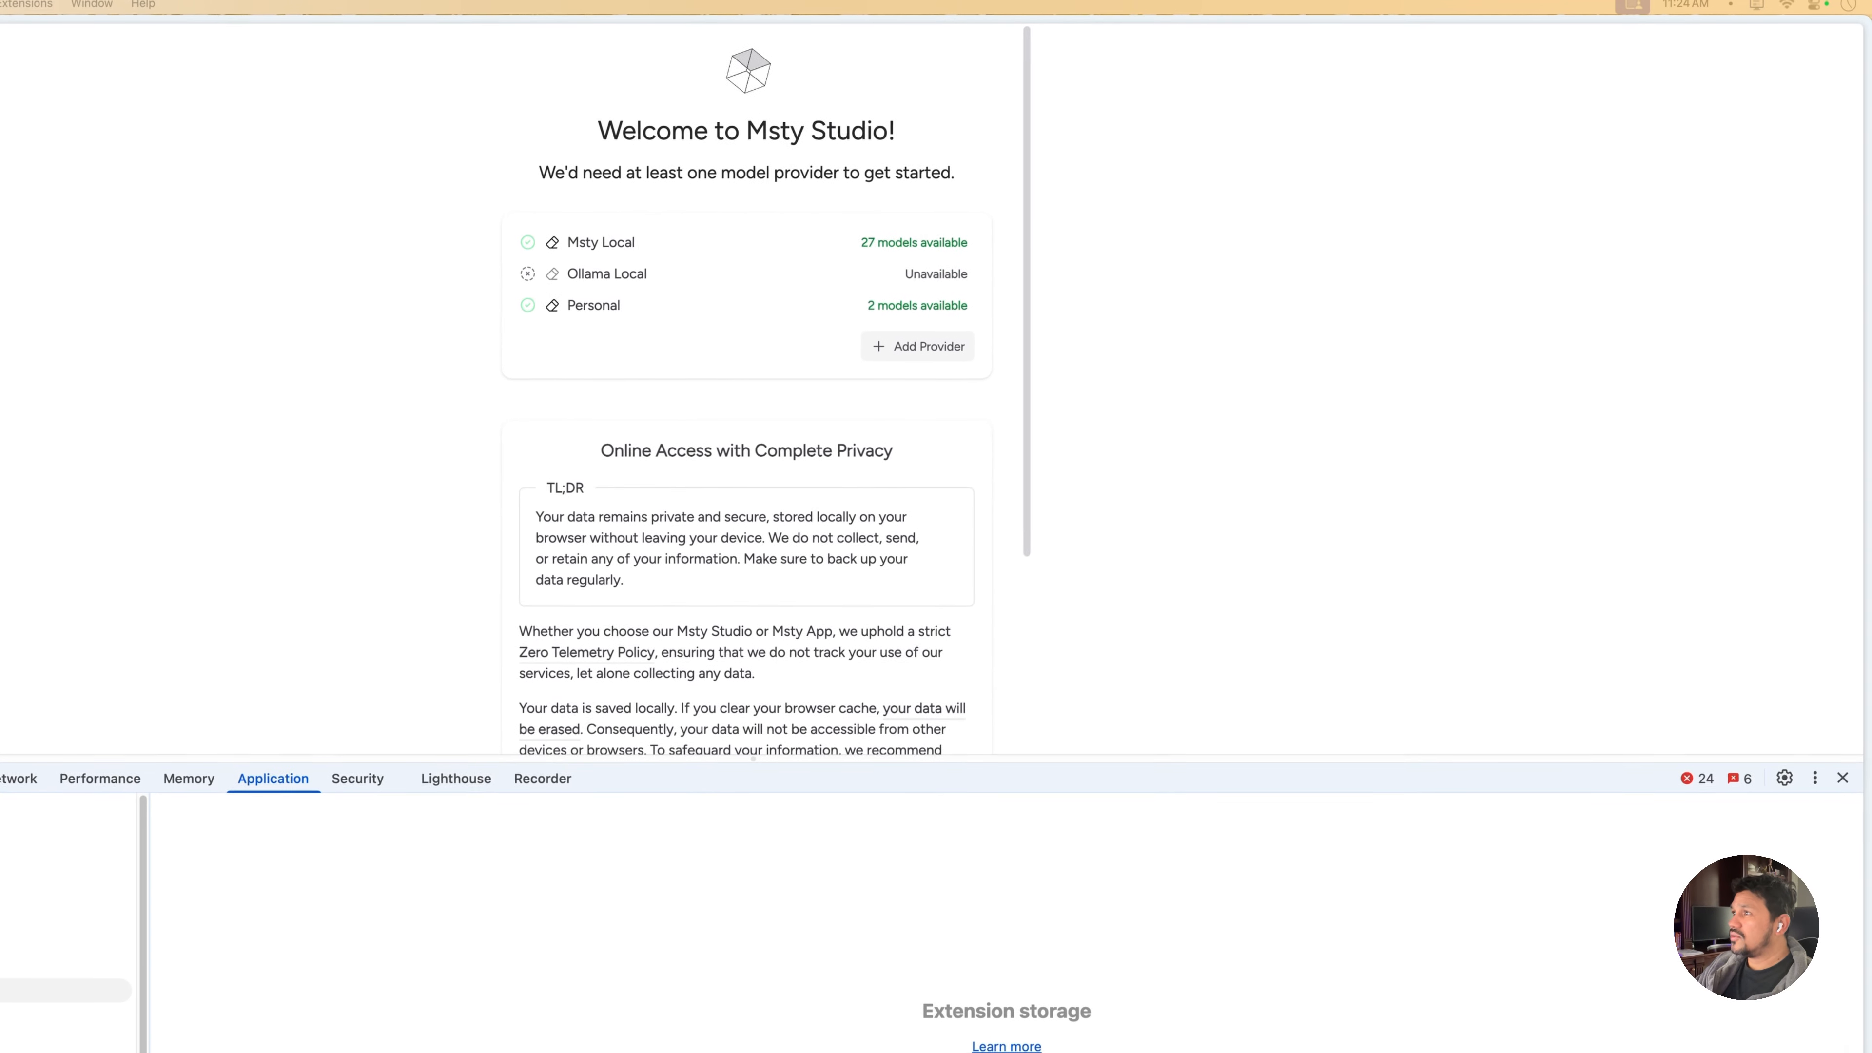
Bring the Finder window with the browser's stored files over the browser and view the parent folders of folder t
left_click_drag(1865, 288, 686, 219)
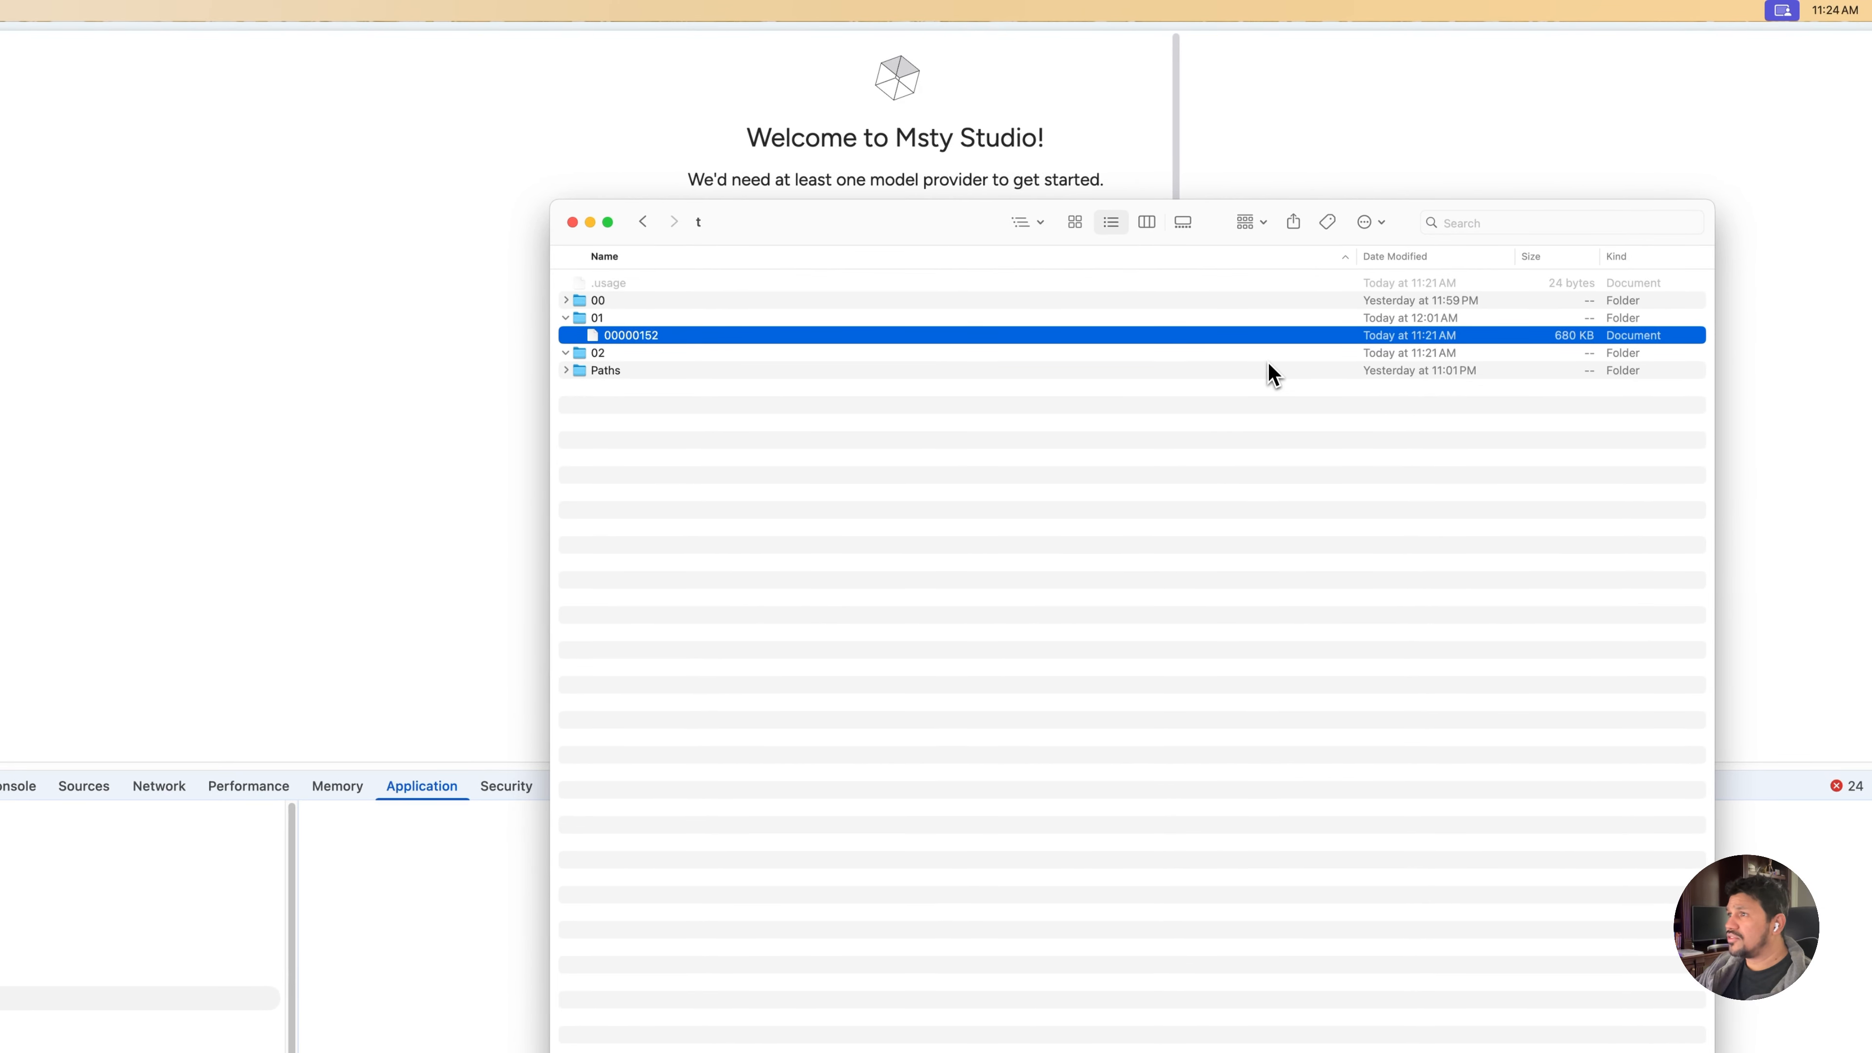
right_click(698, 223)
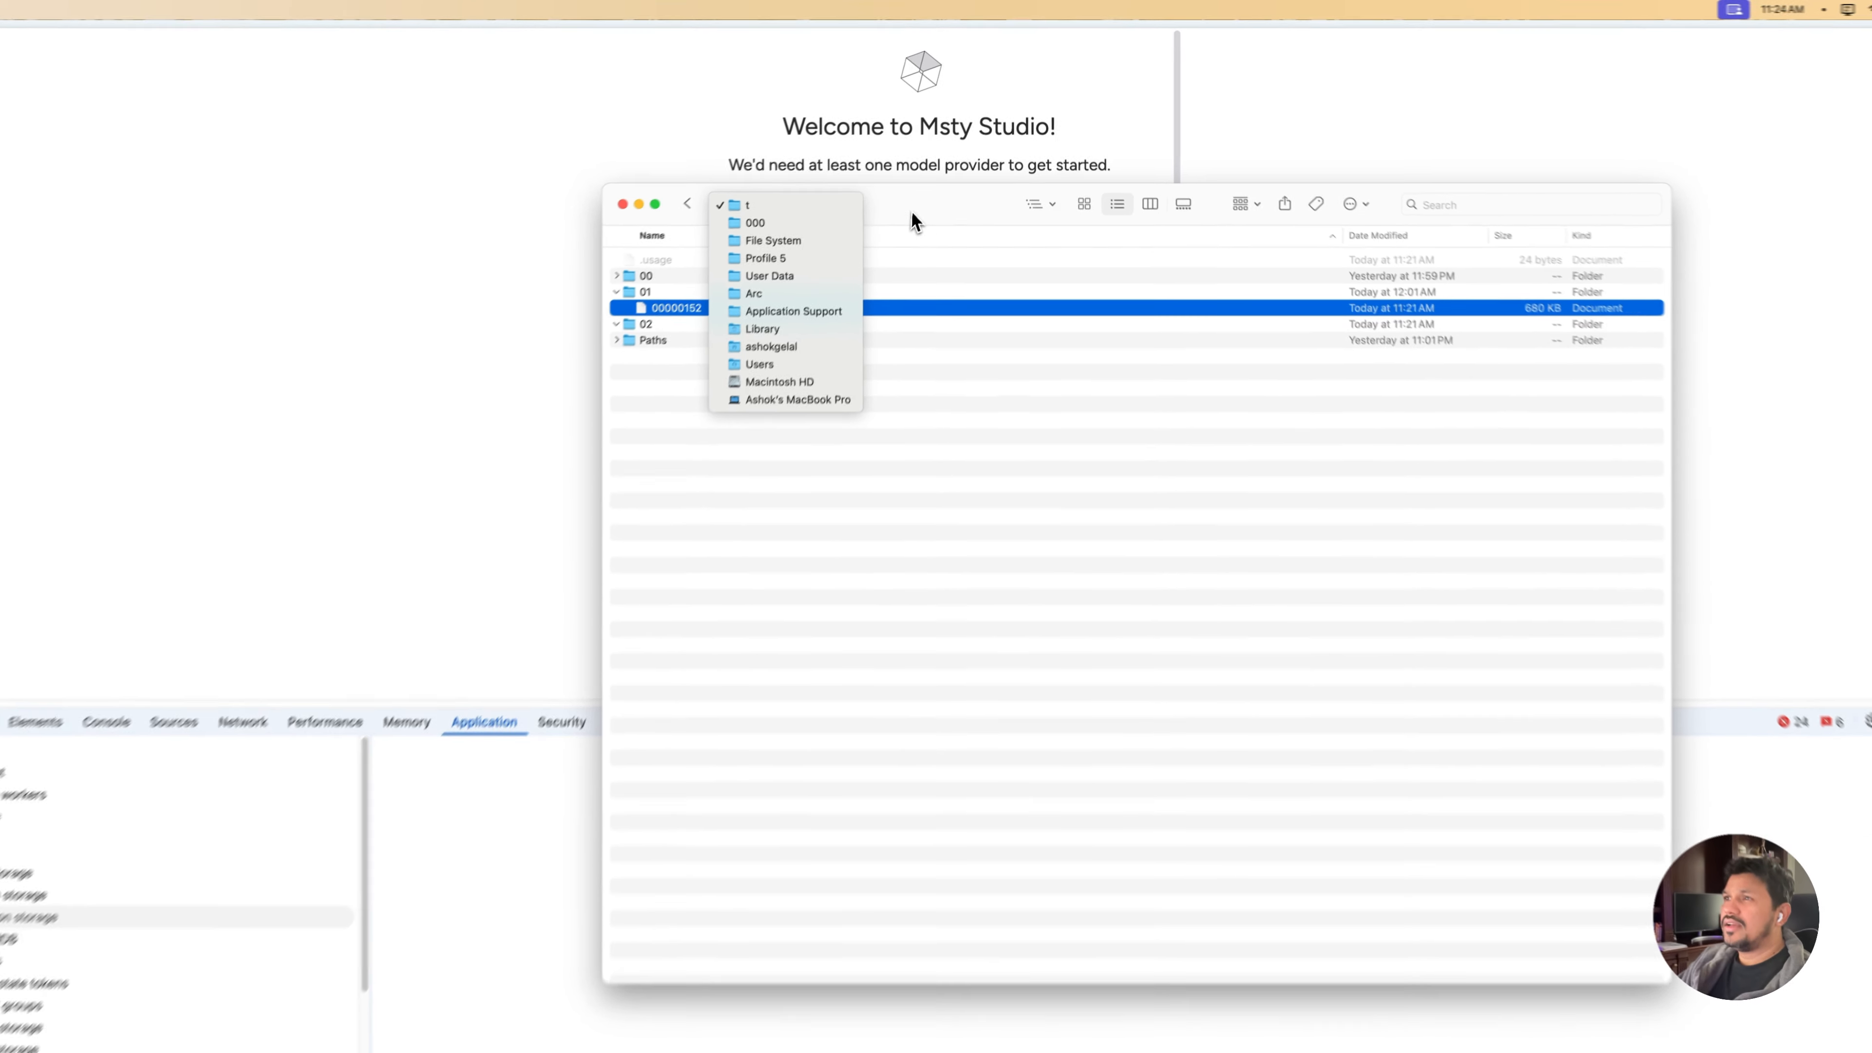
left_click(950, 196)
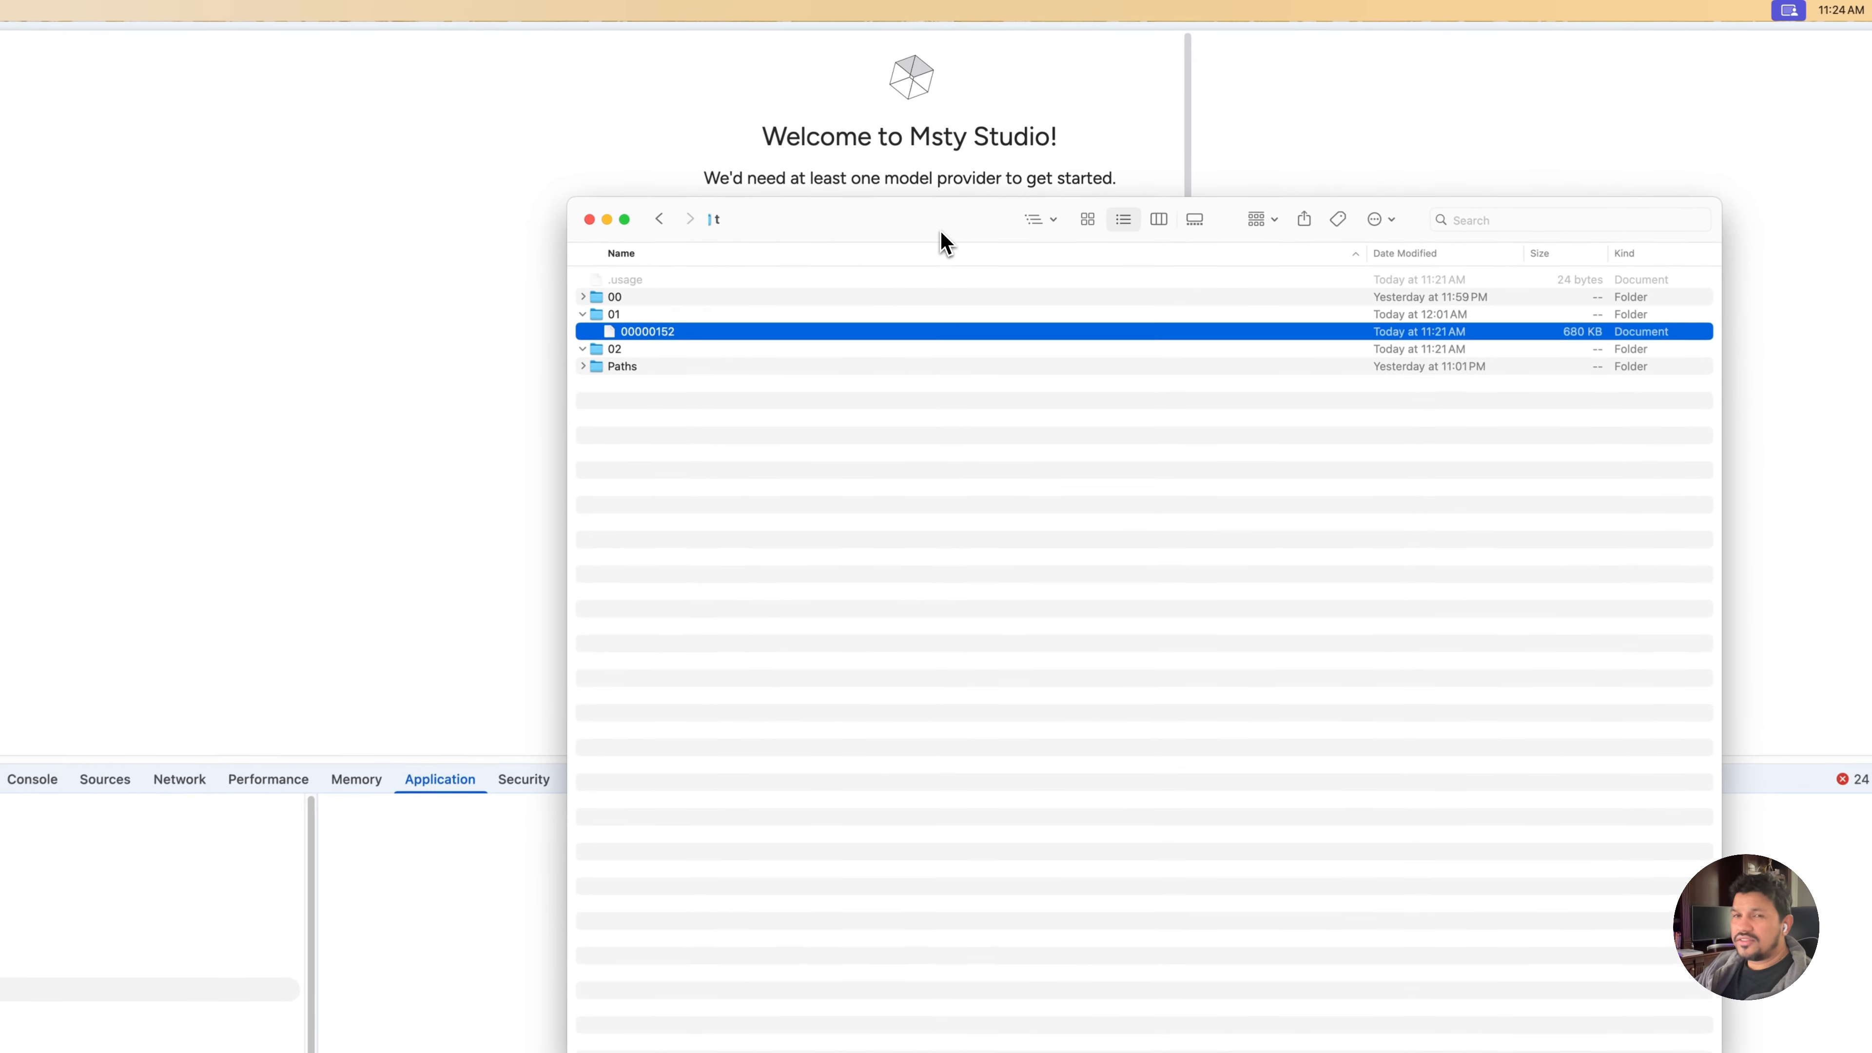
left_click_drag(955, 196, 1087, 316)
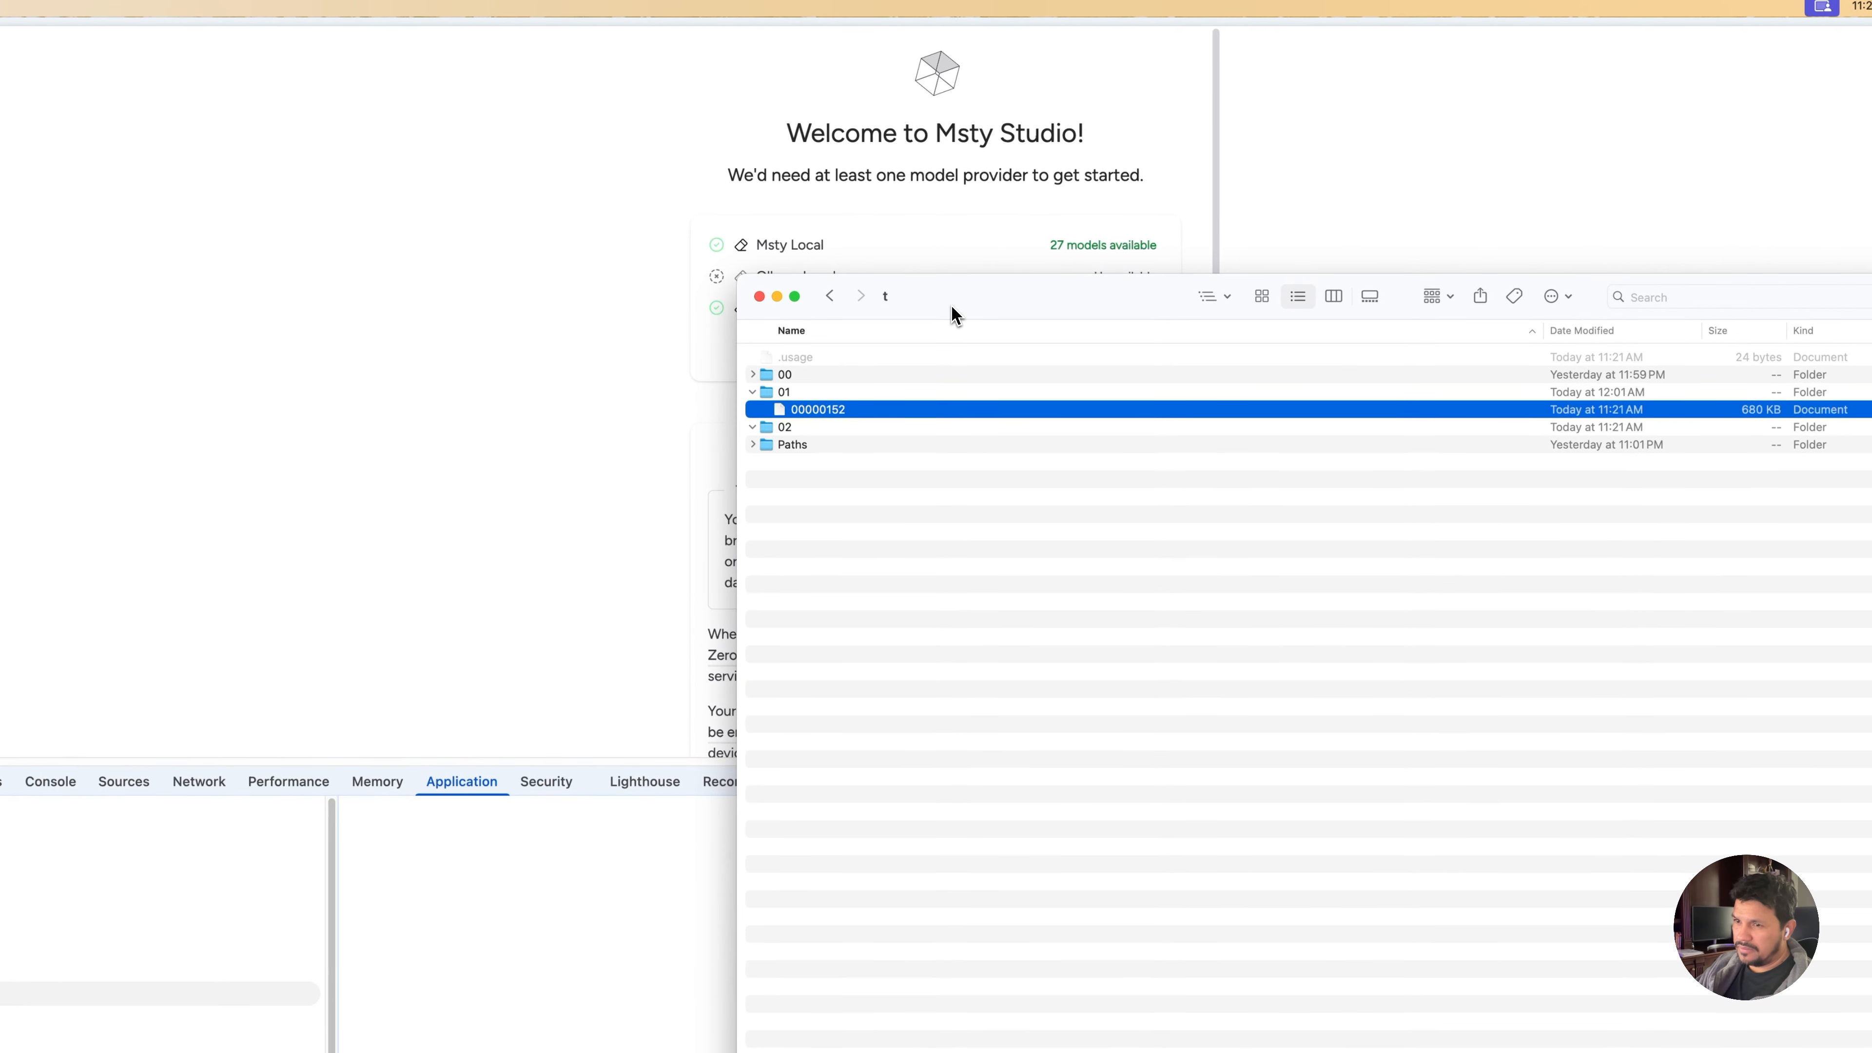
left_click_drag(951, 315, 931, 289)
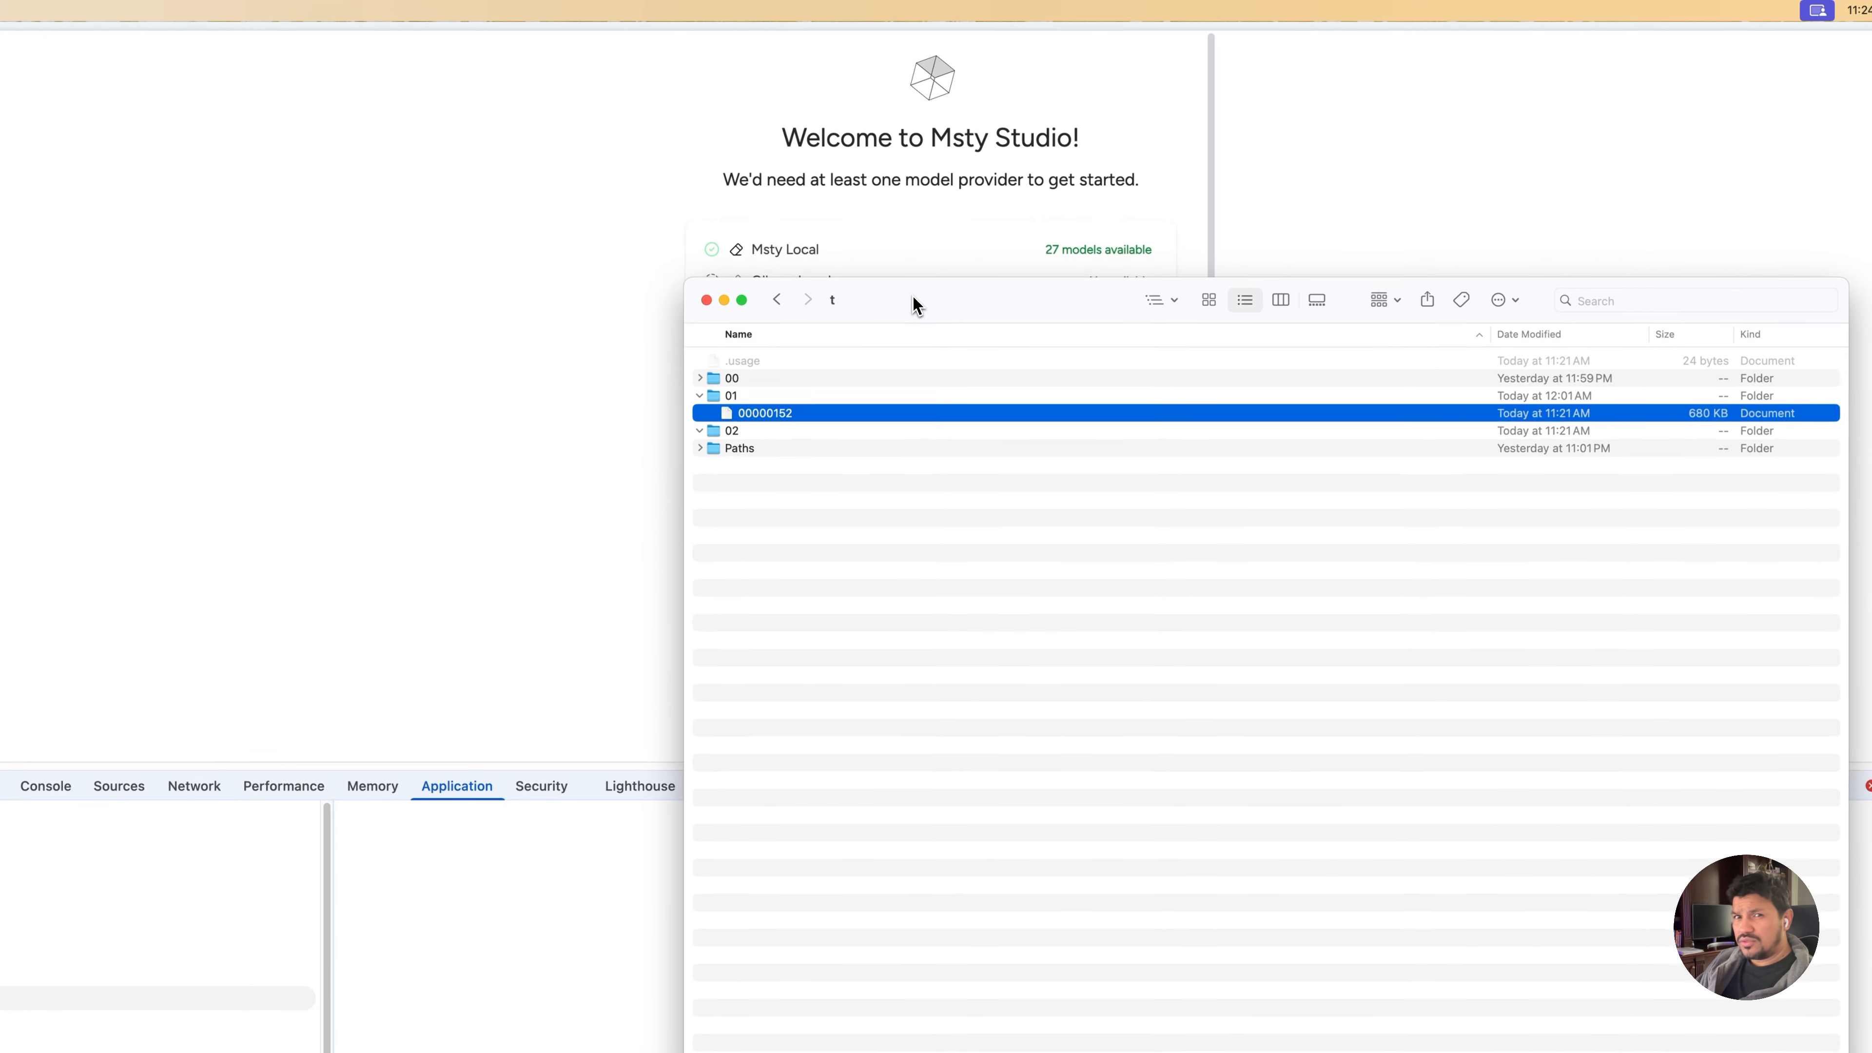
left_click_drag(914, 297, 910, 299)
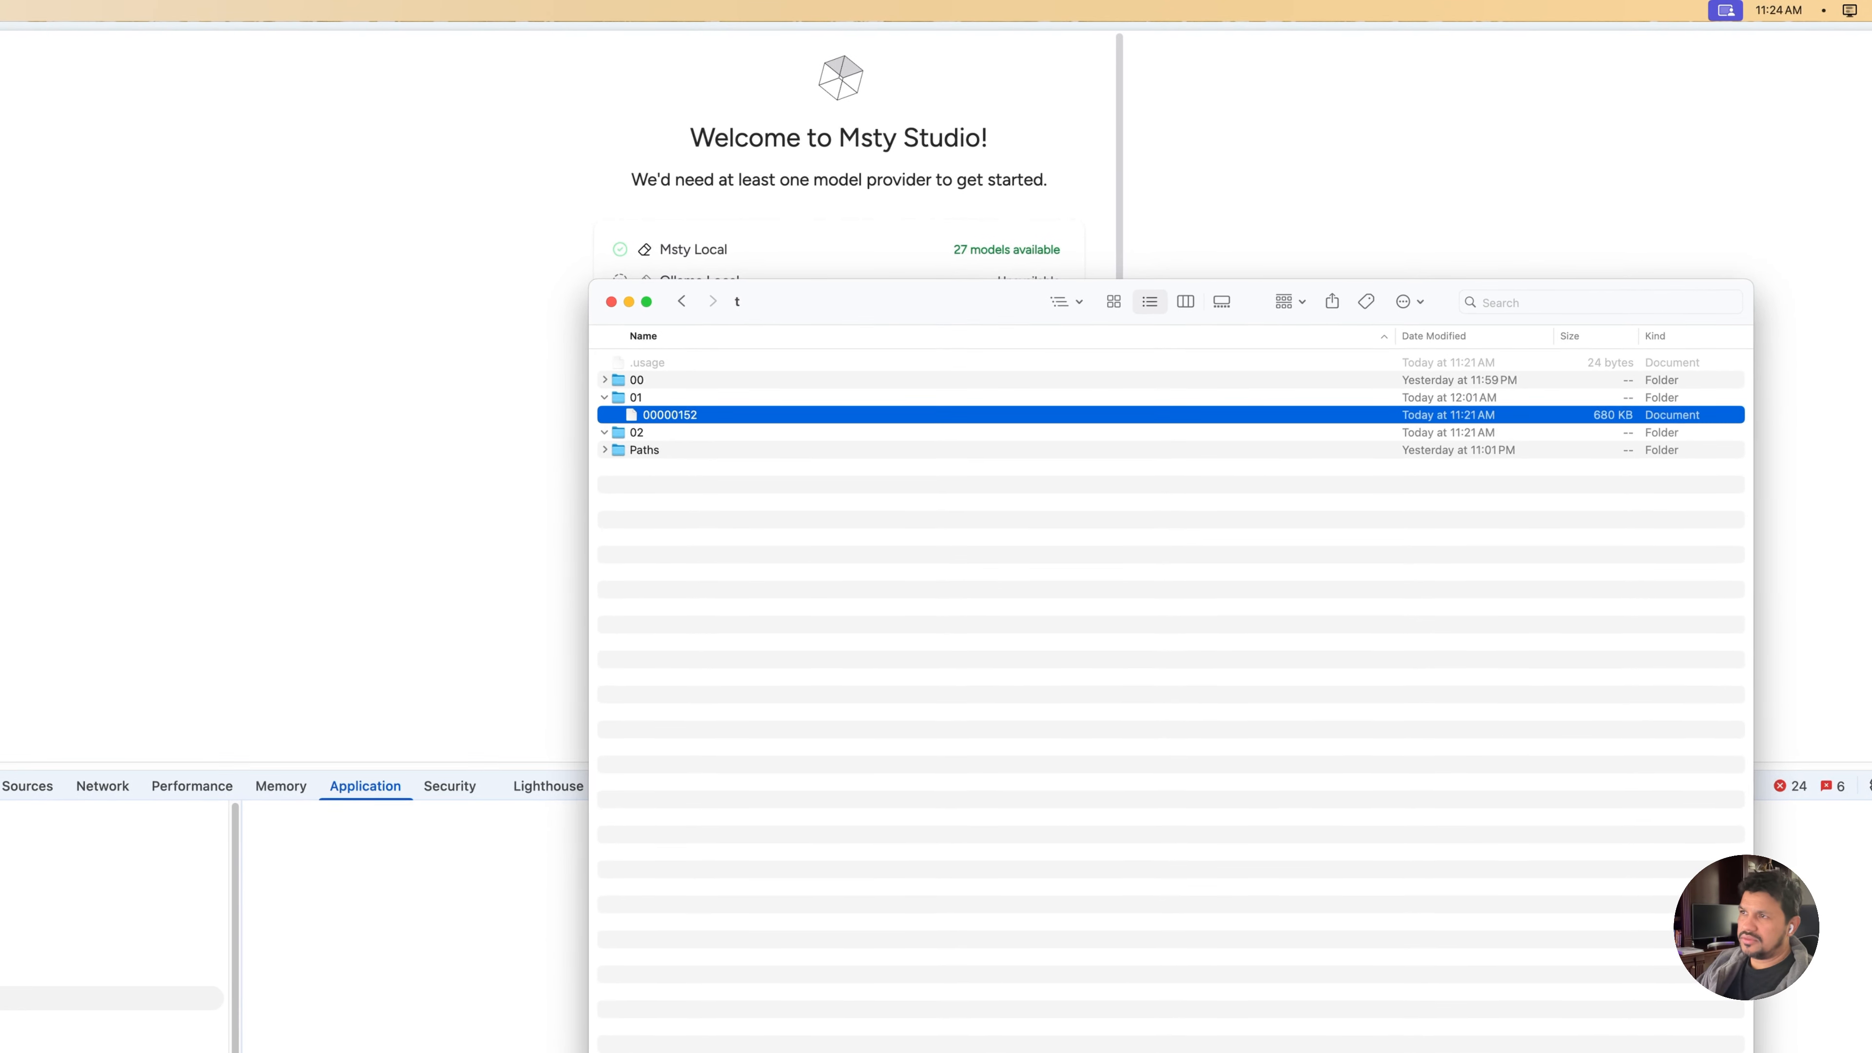
left_click_drag(815, 300, 802, 324)
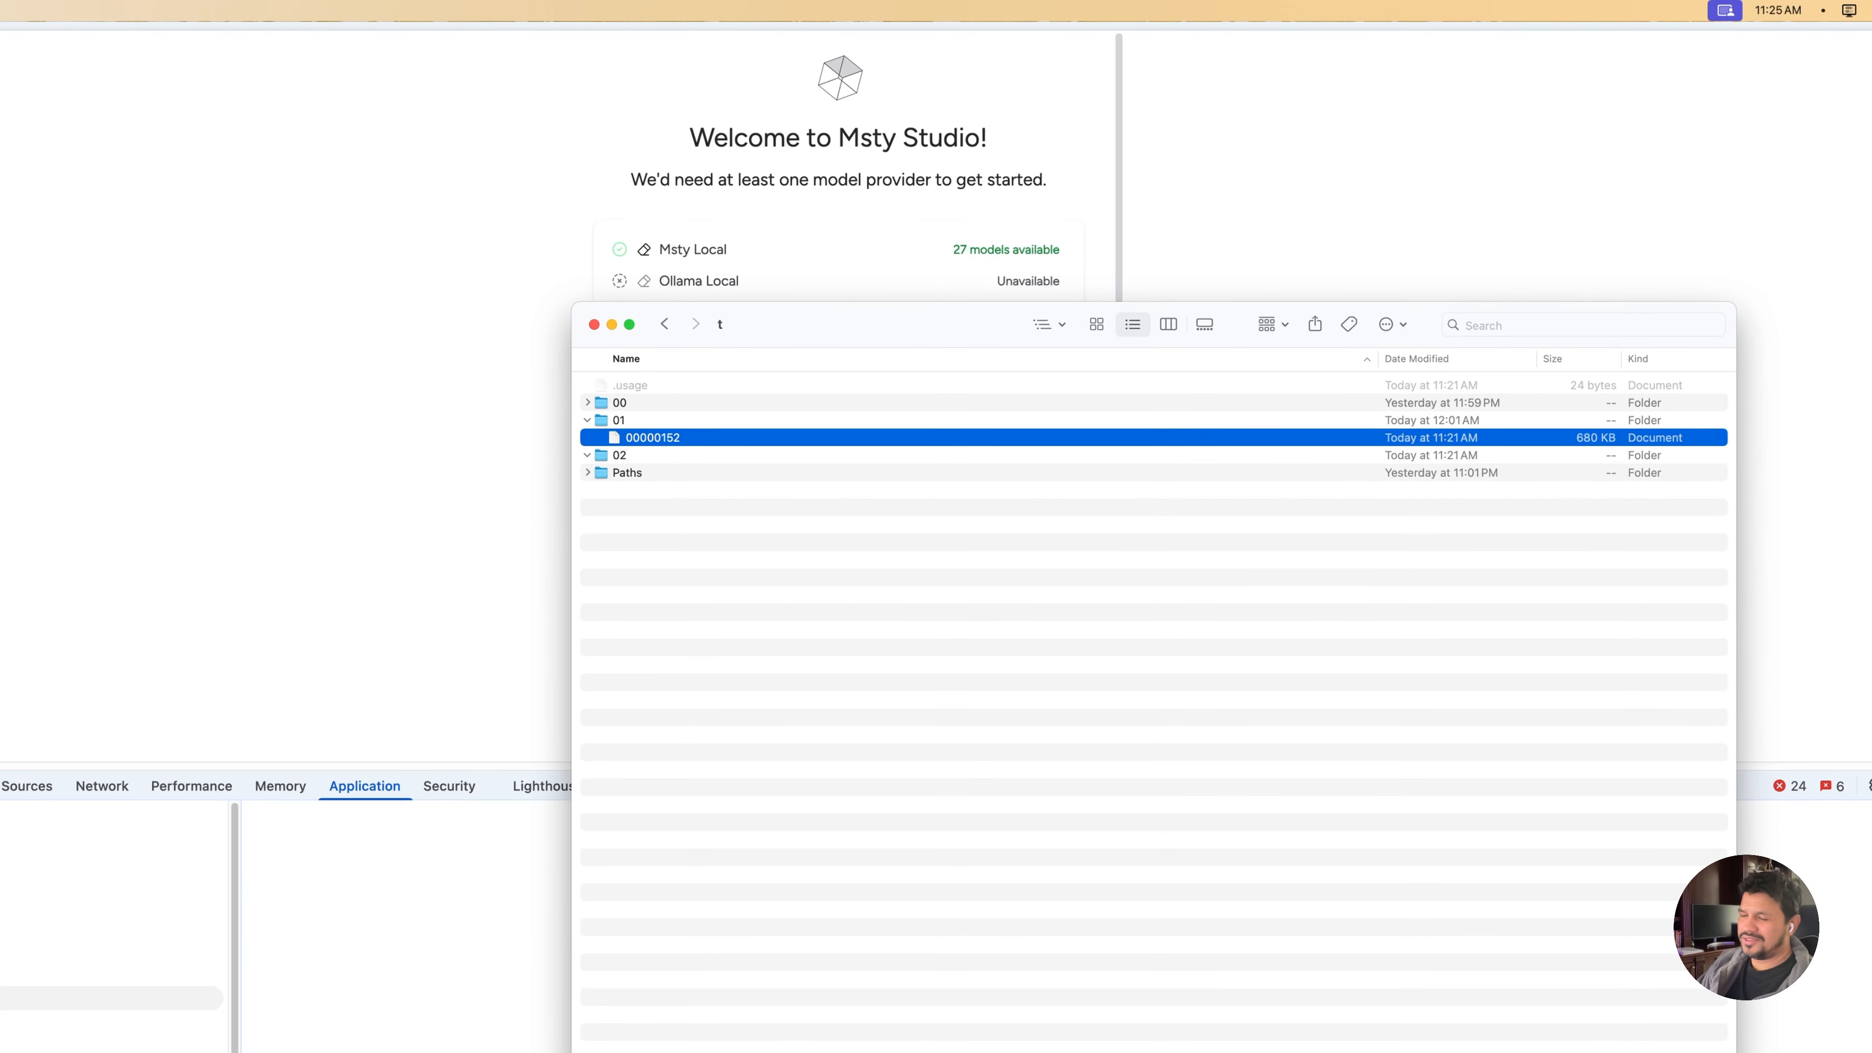
left_click_drag(802, 324, 707, 1047)
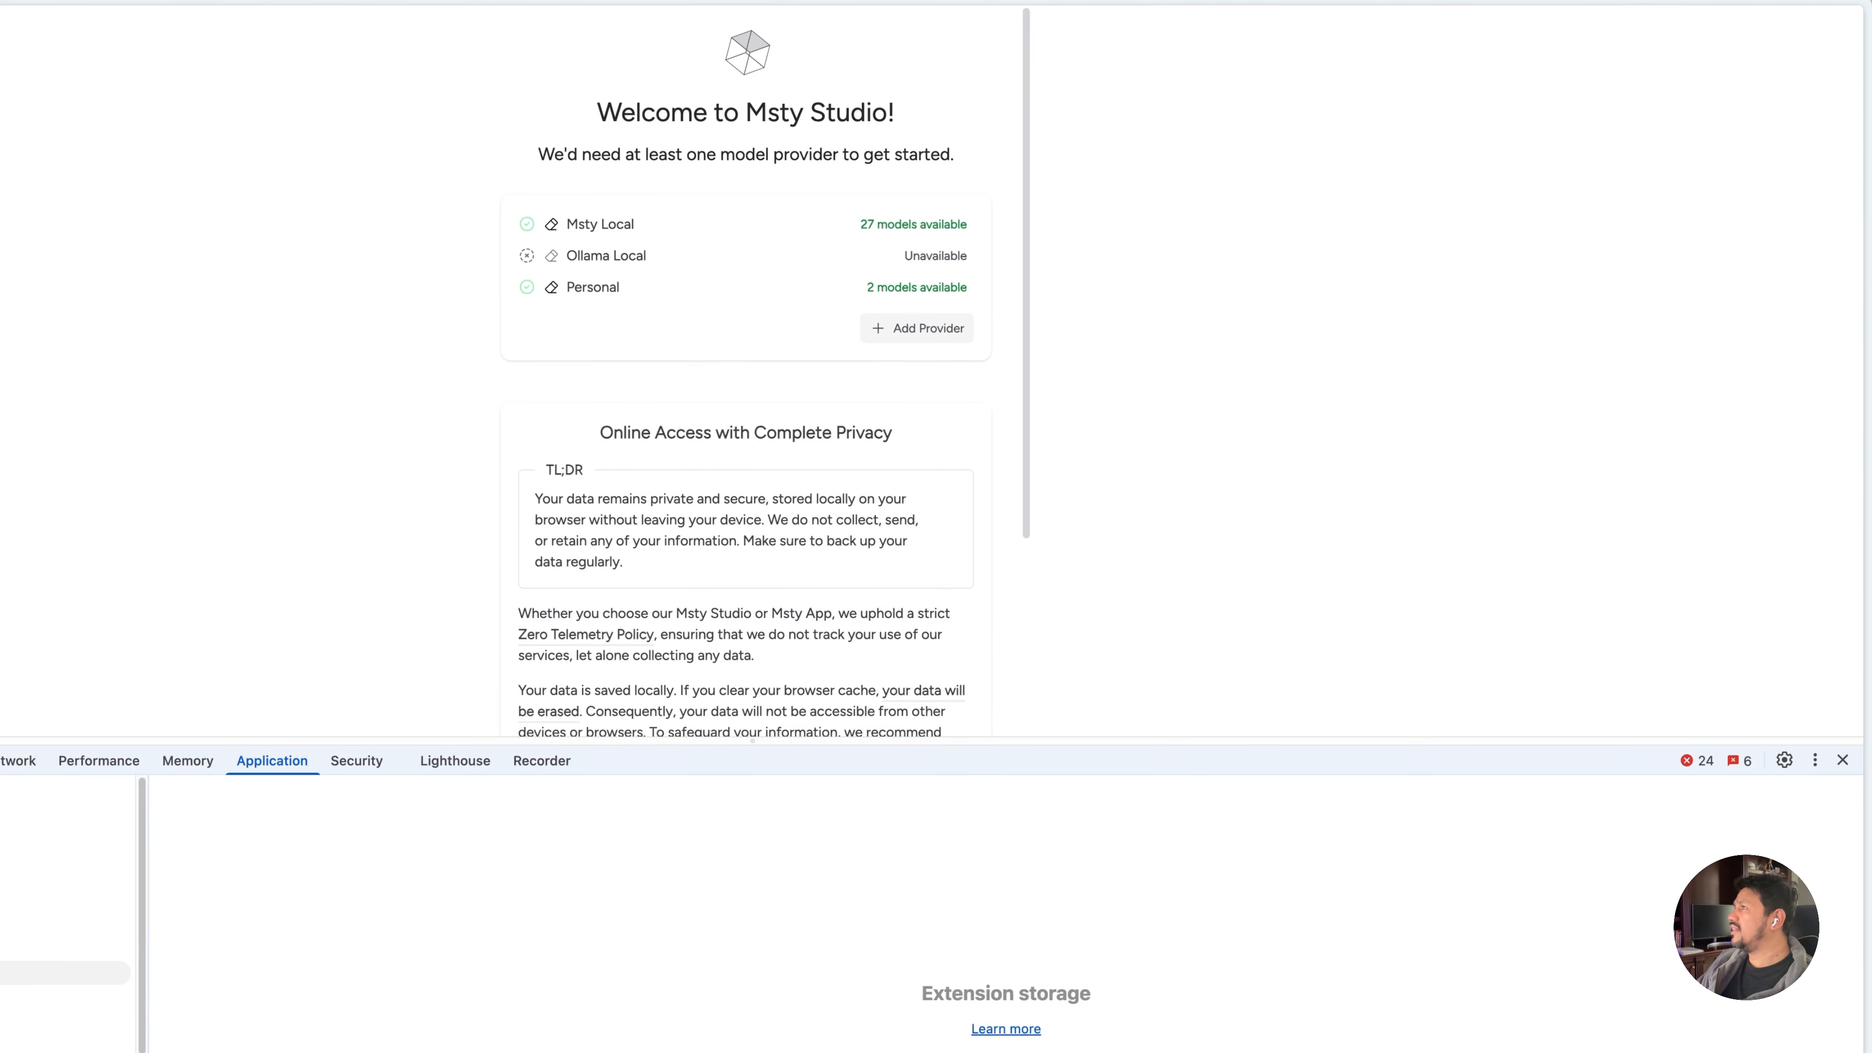
Bring WebStorm and the Finder window into view and copy the folder pathname from the info of file 00000152
left_click_drag(746, 1048, 591, 27)
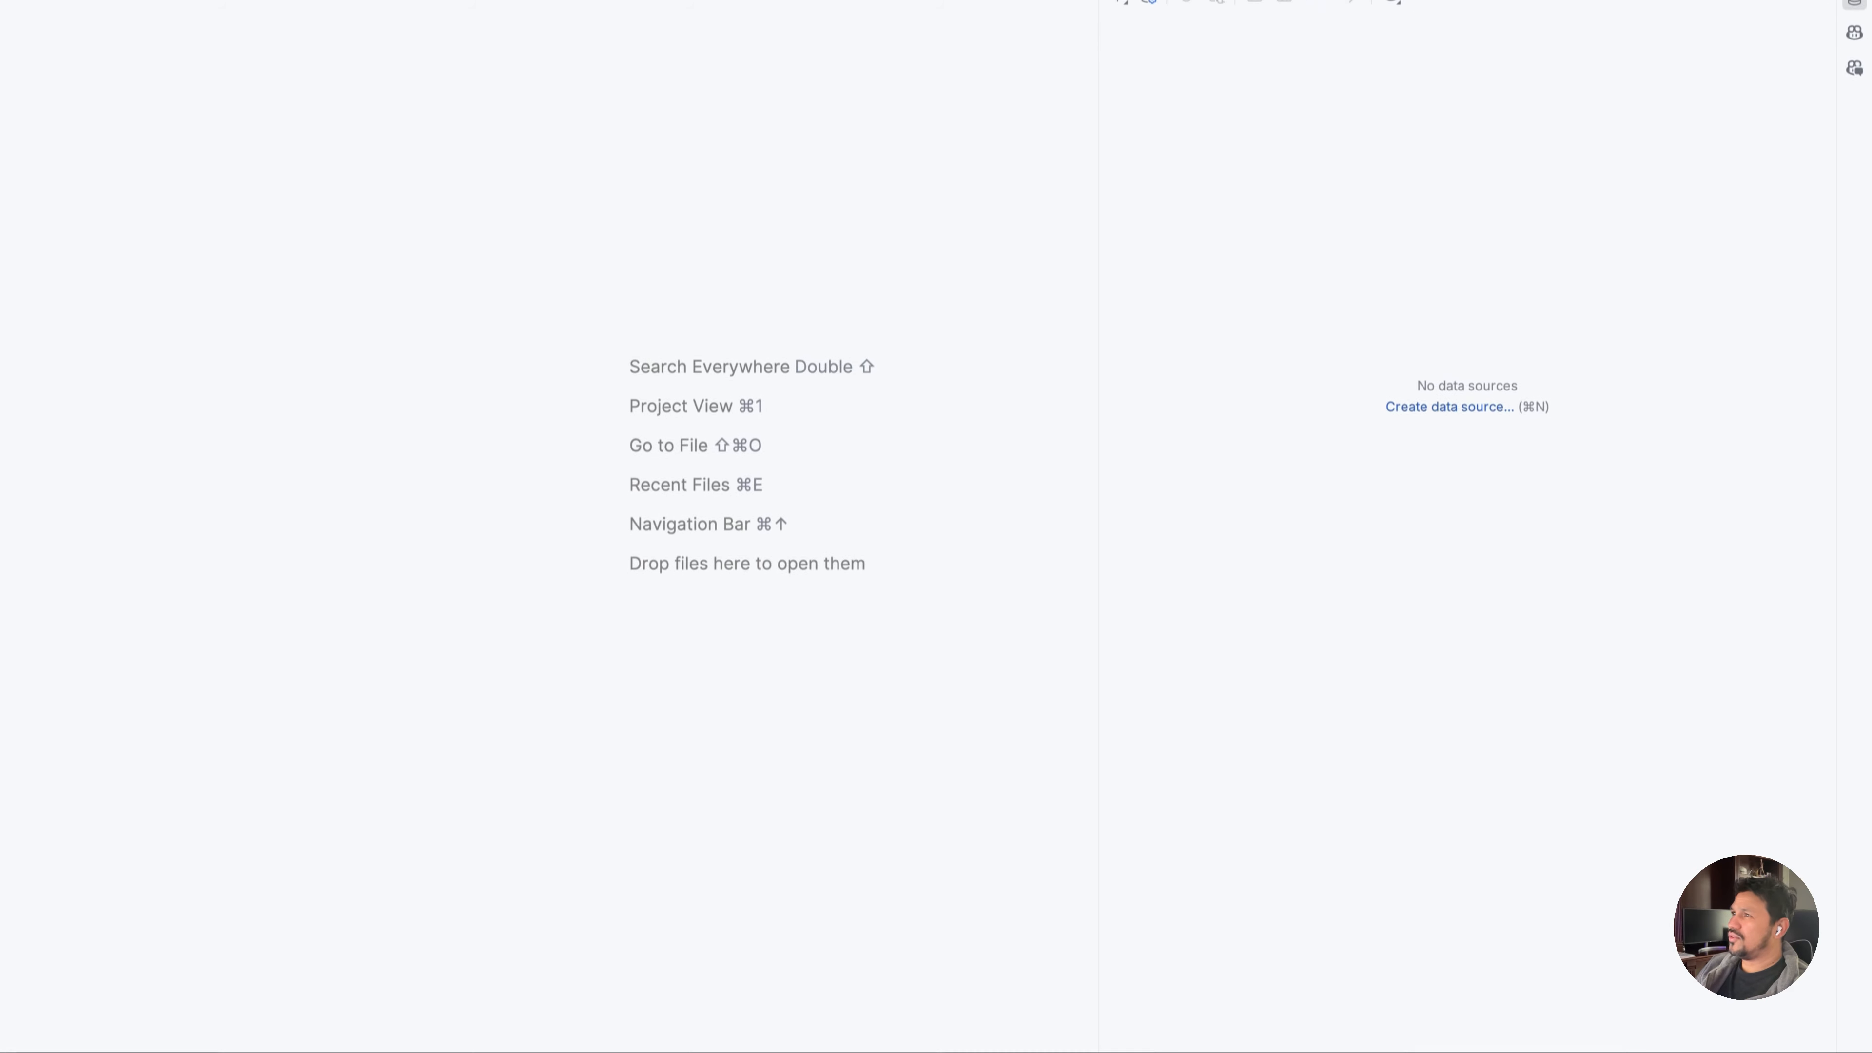
left_click_drag(1145, 376, 915, 318)
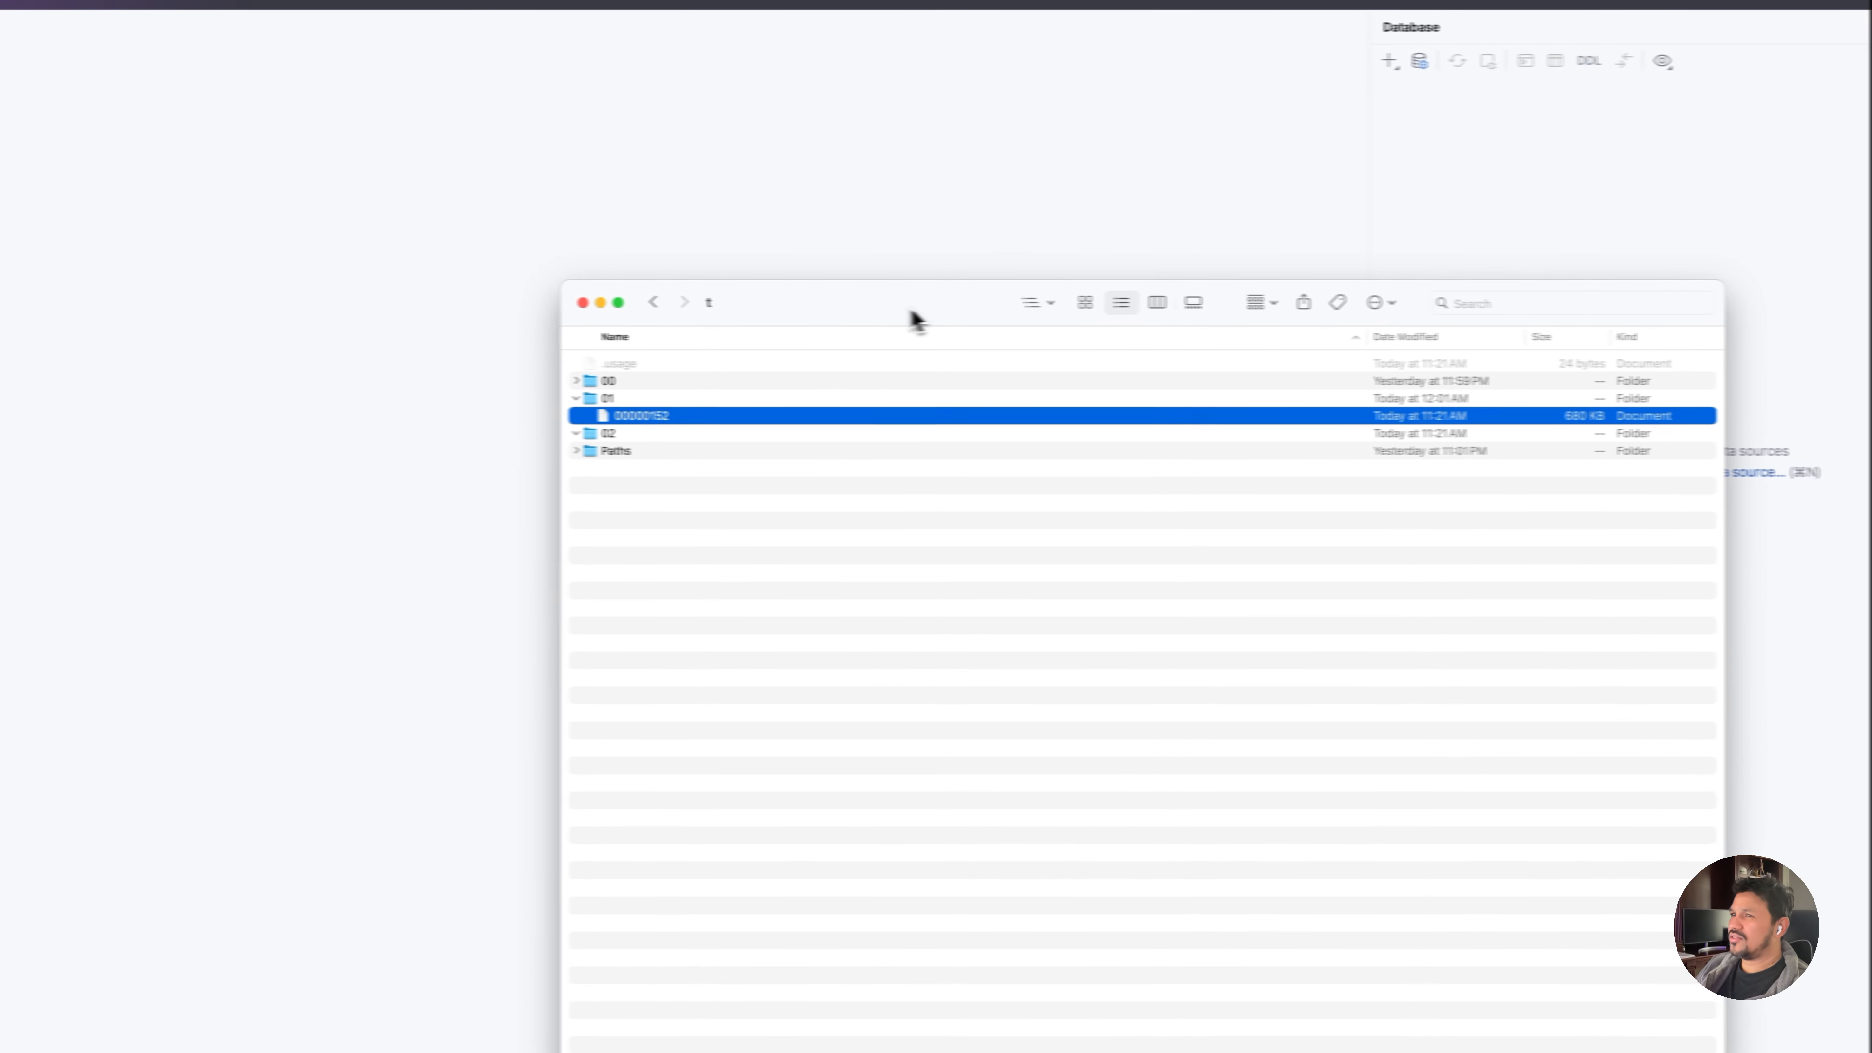
right_click(747, 419)
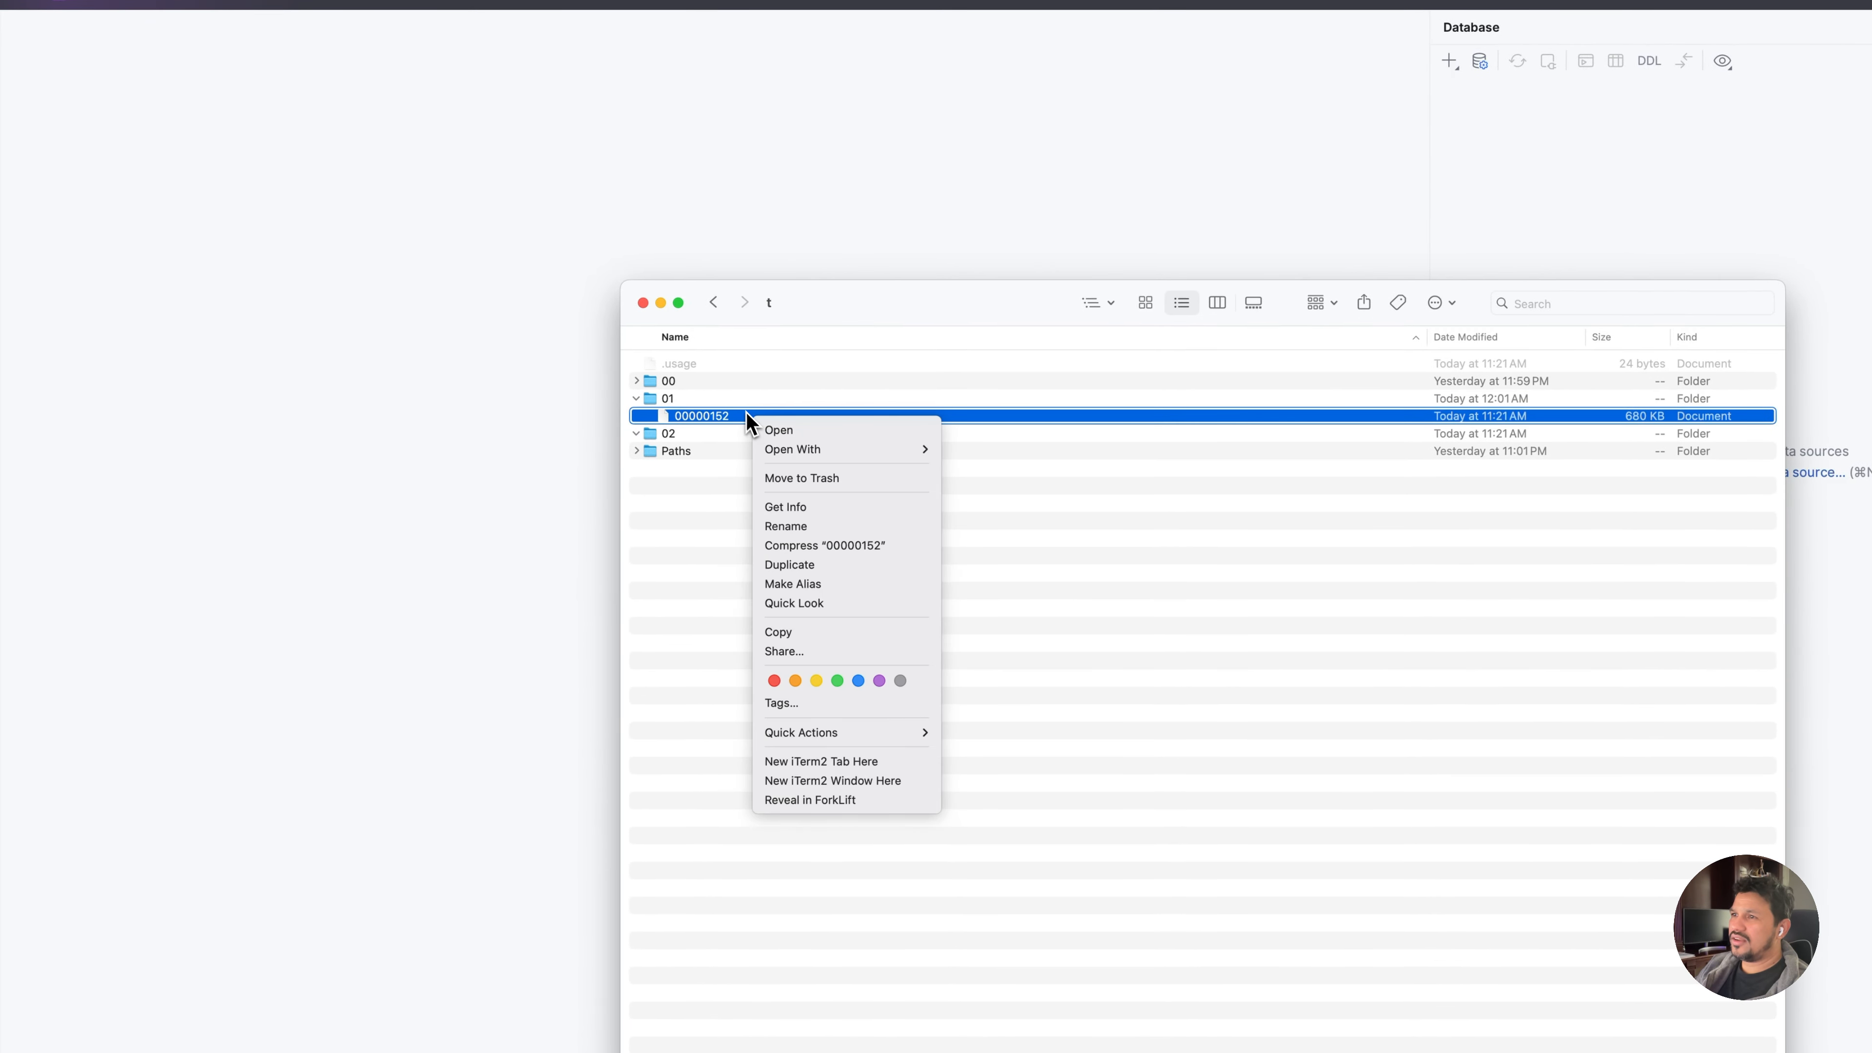
left_click(825, 508)
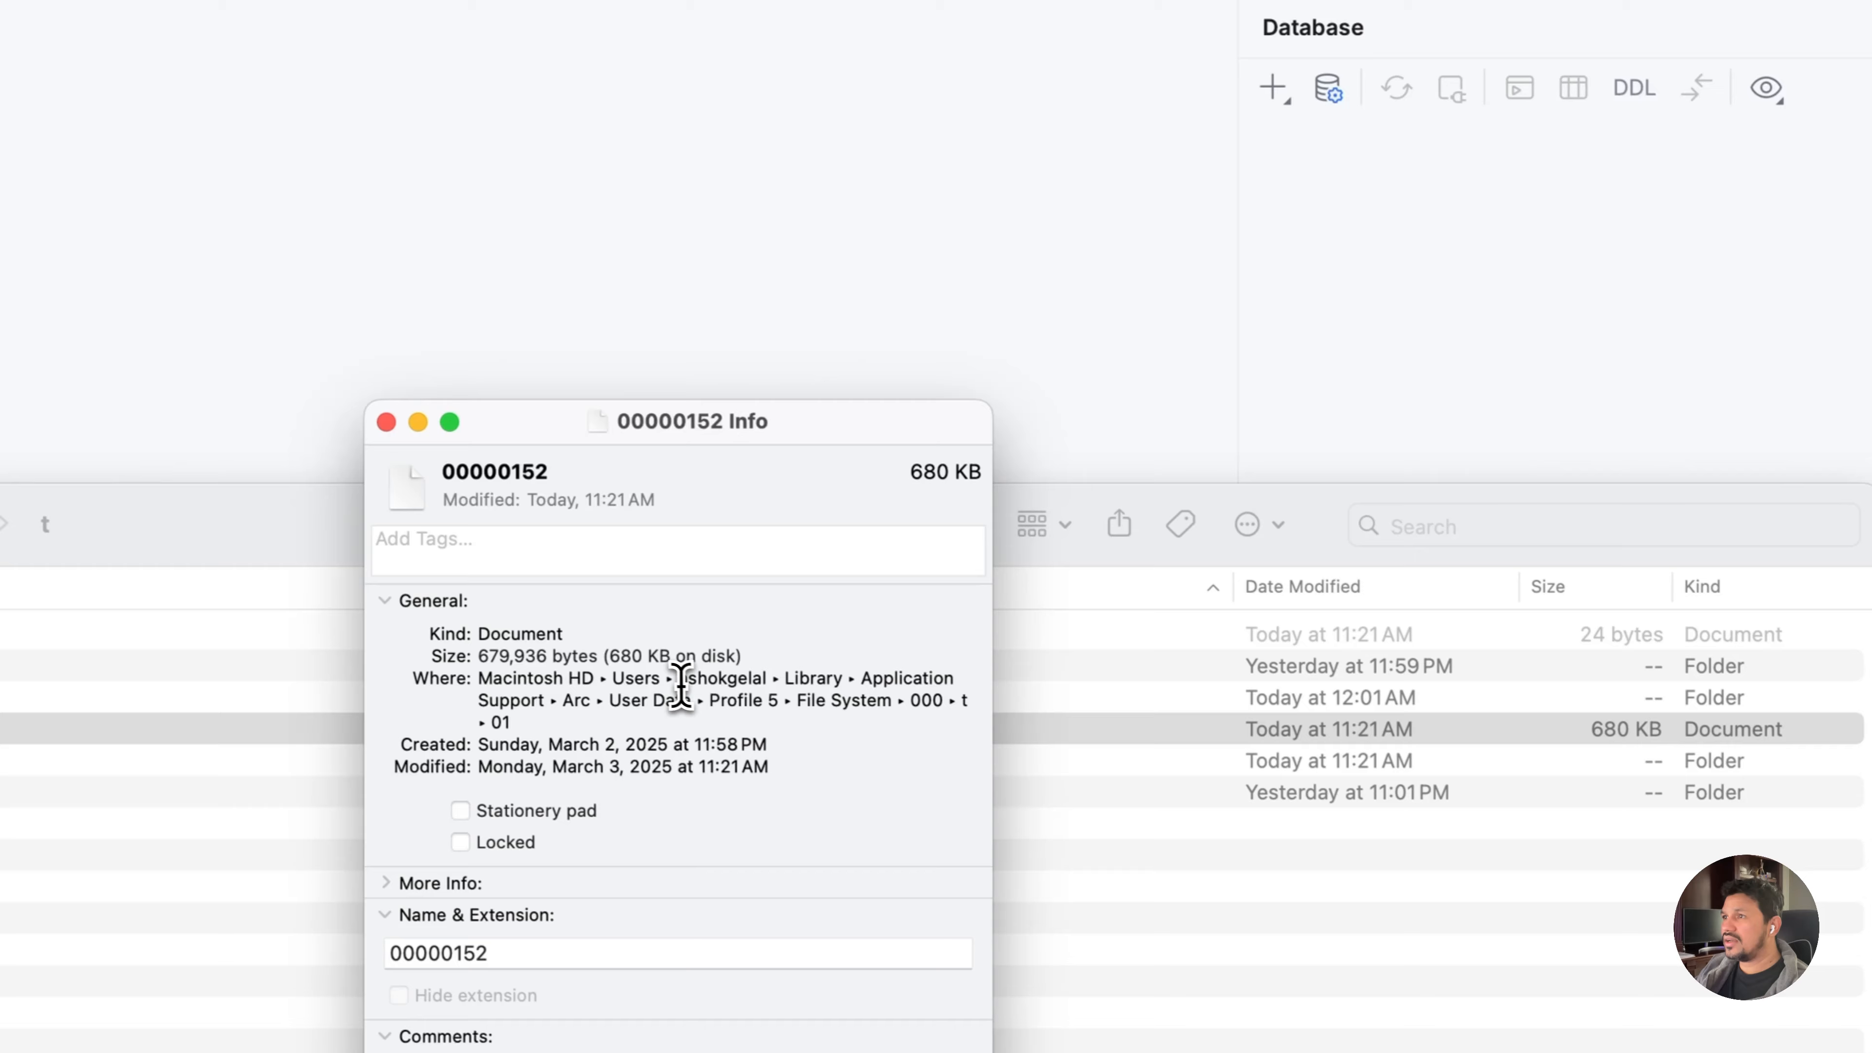
right_click(680, 686)
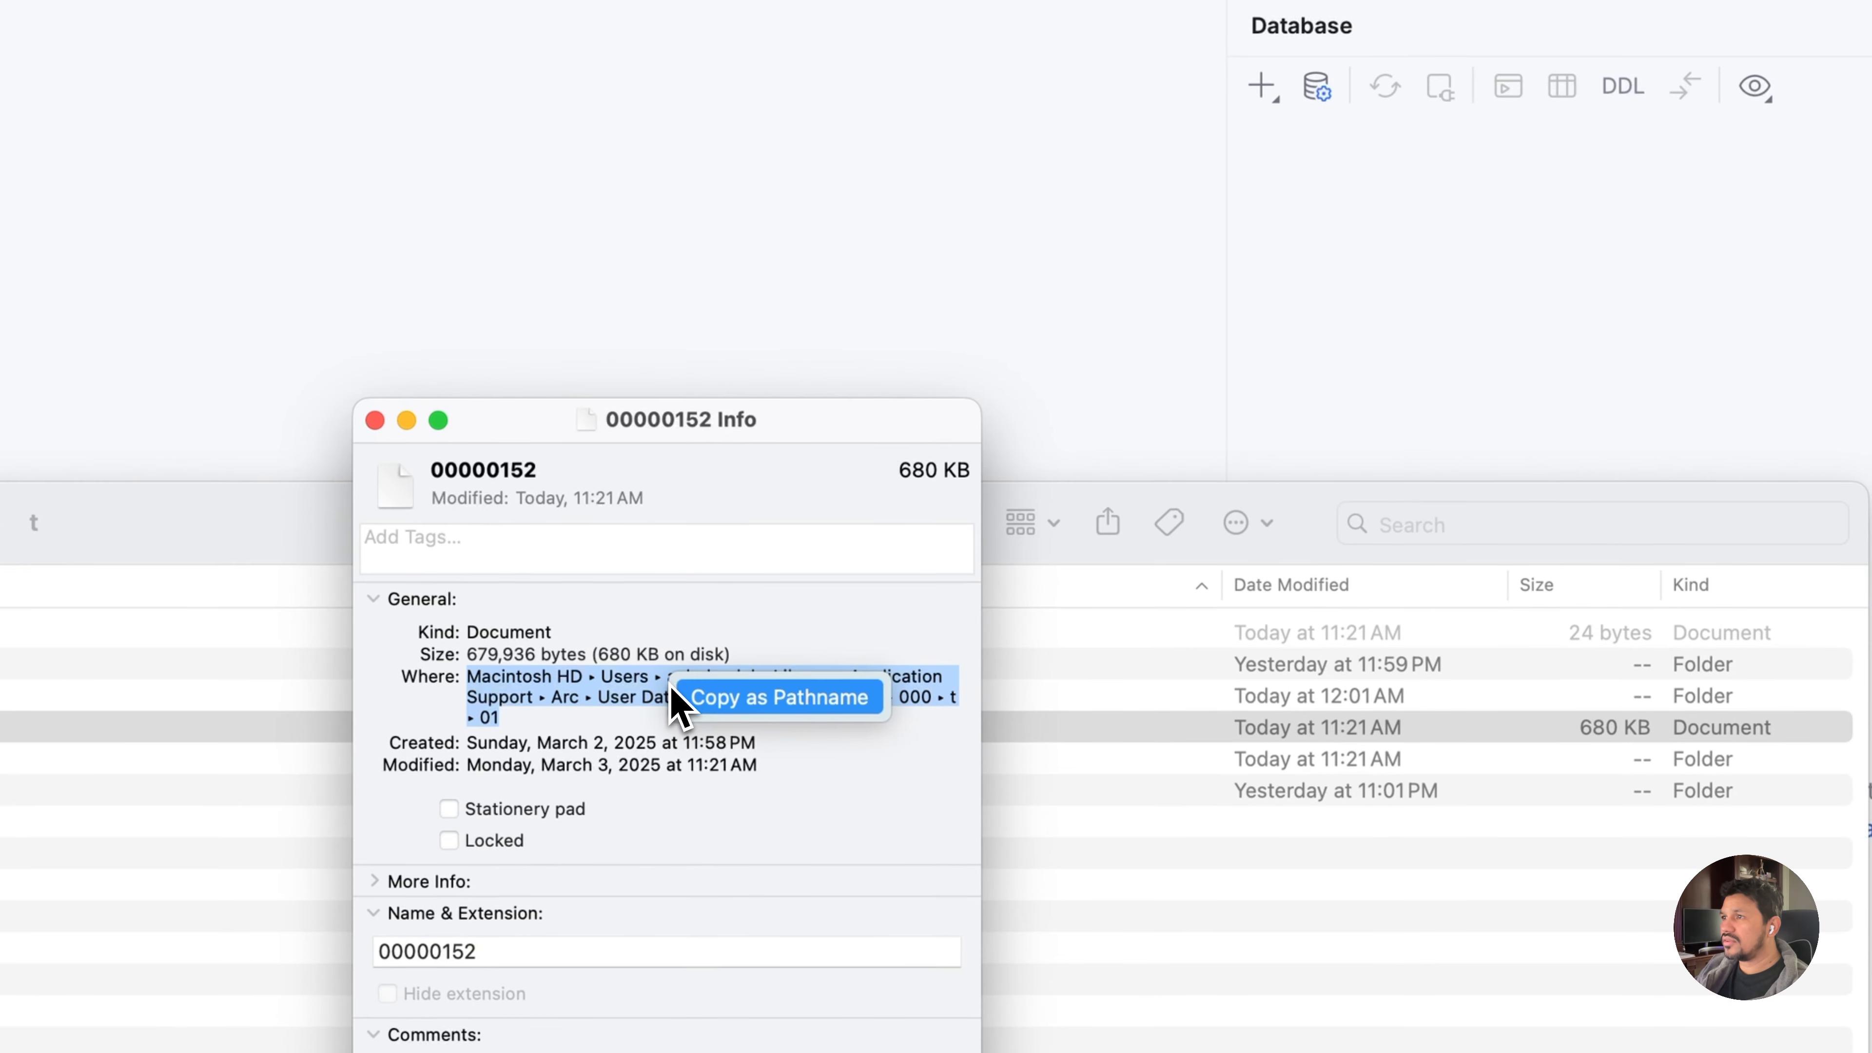
left_click_drag(588, 458, 1164, 516)
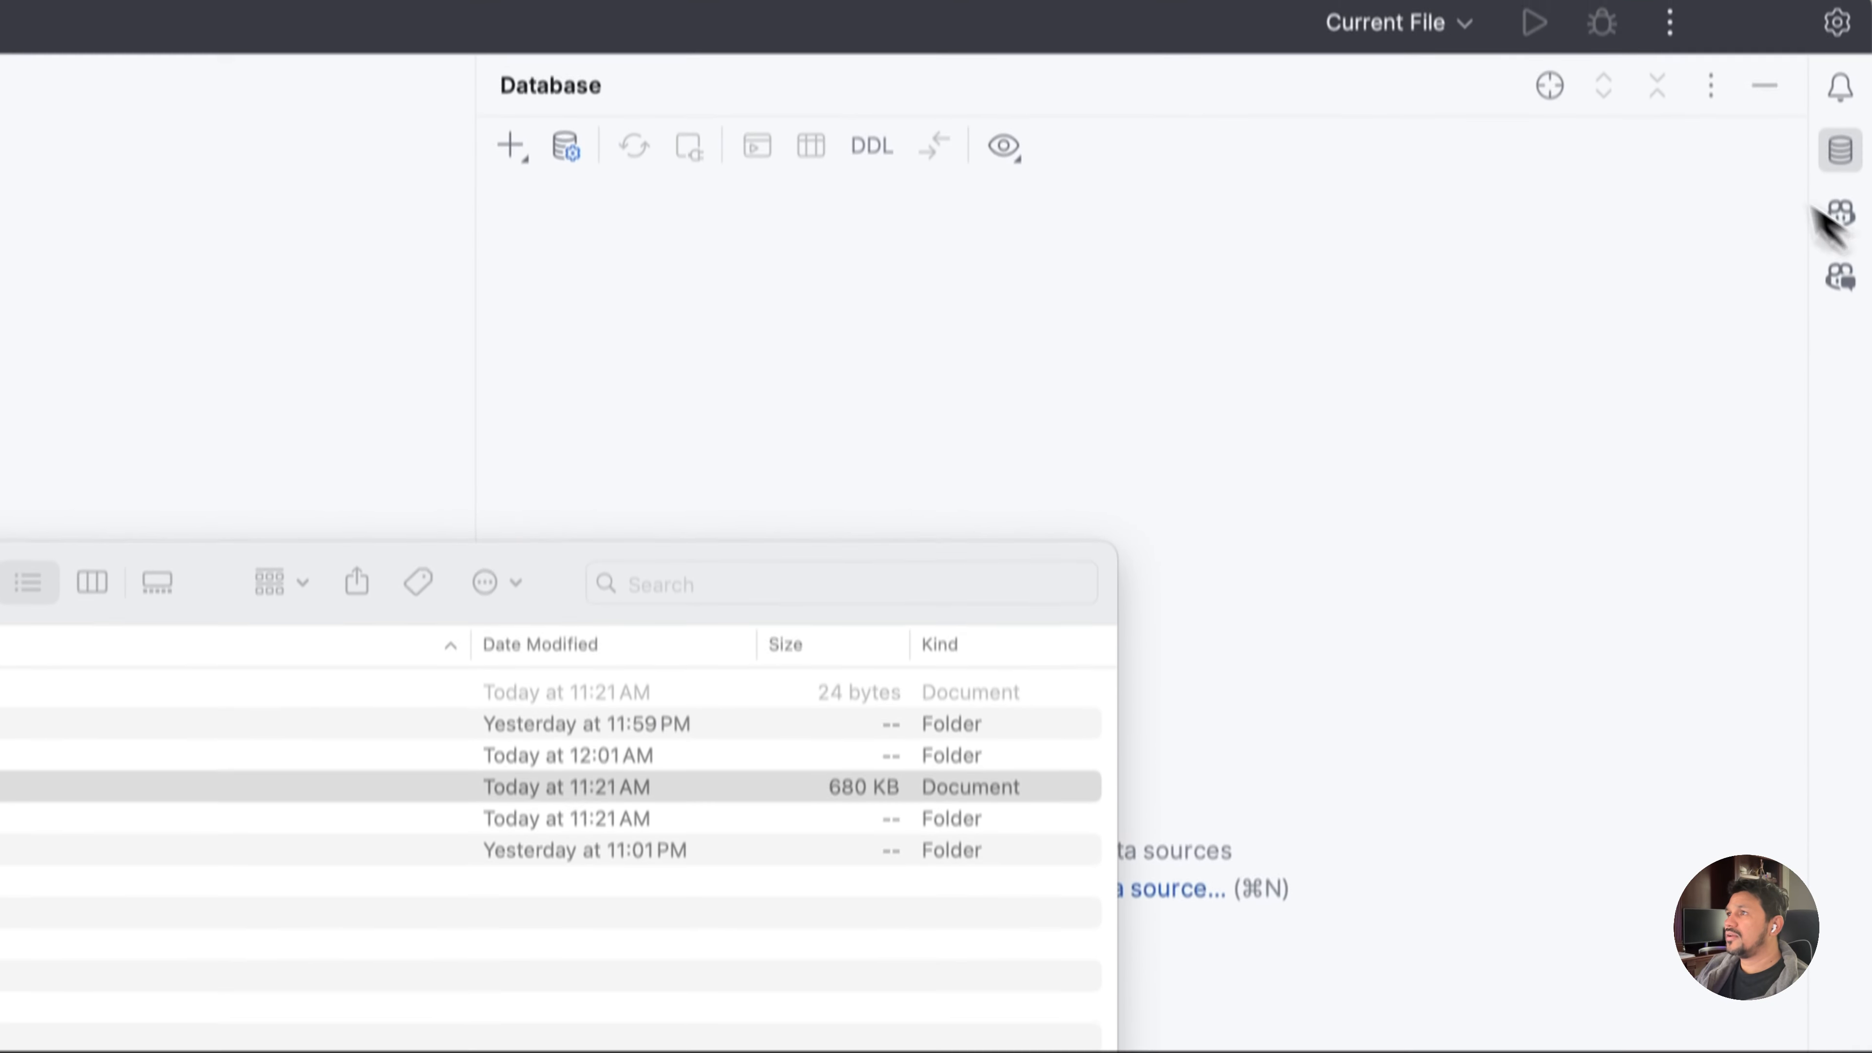
Create a SQLite data source in the WebStorm database tools and bring its settings dialog into view
left_click(708, 195)
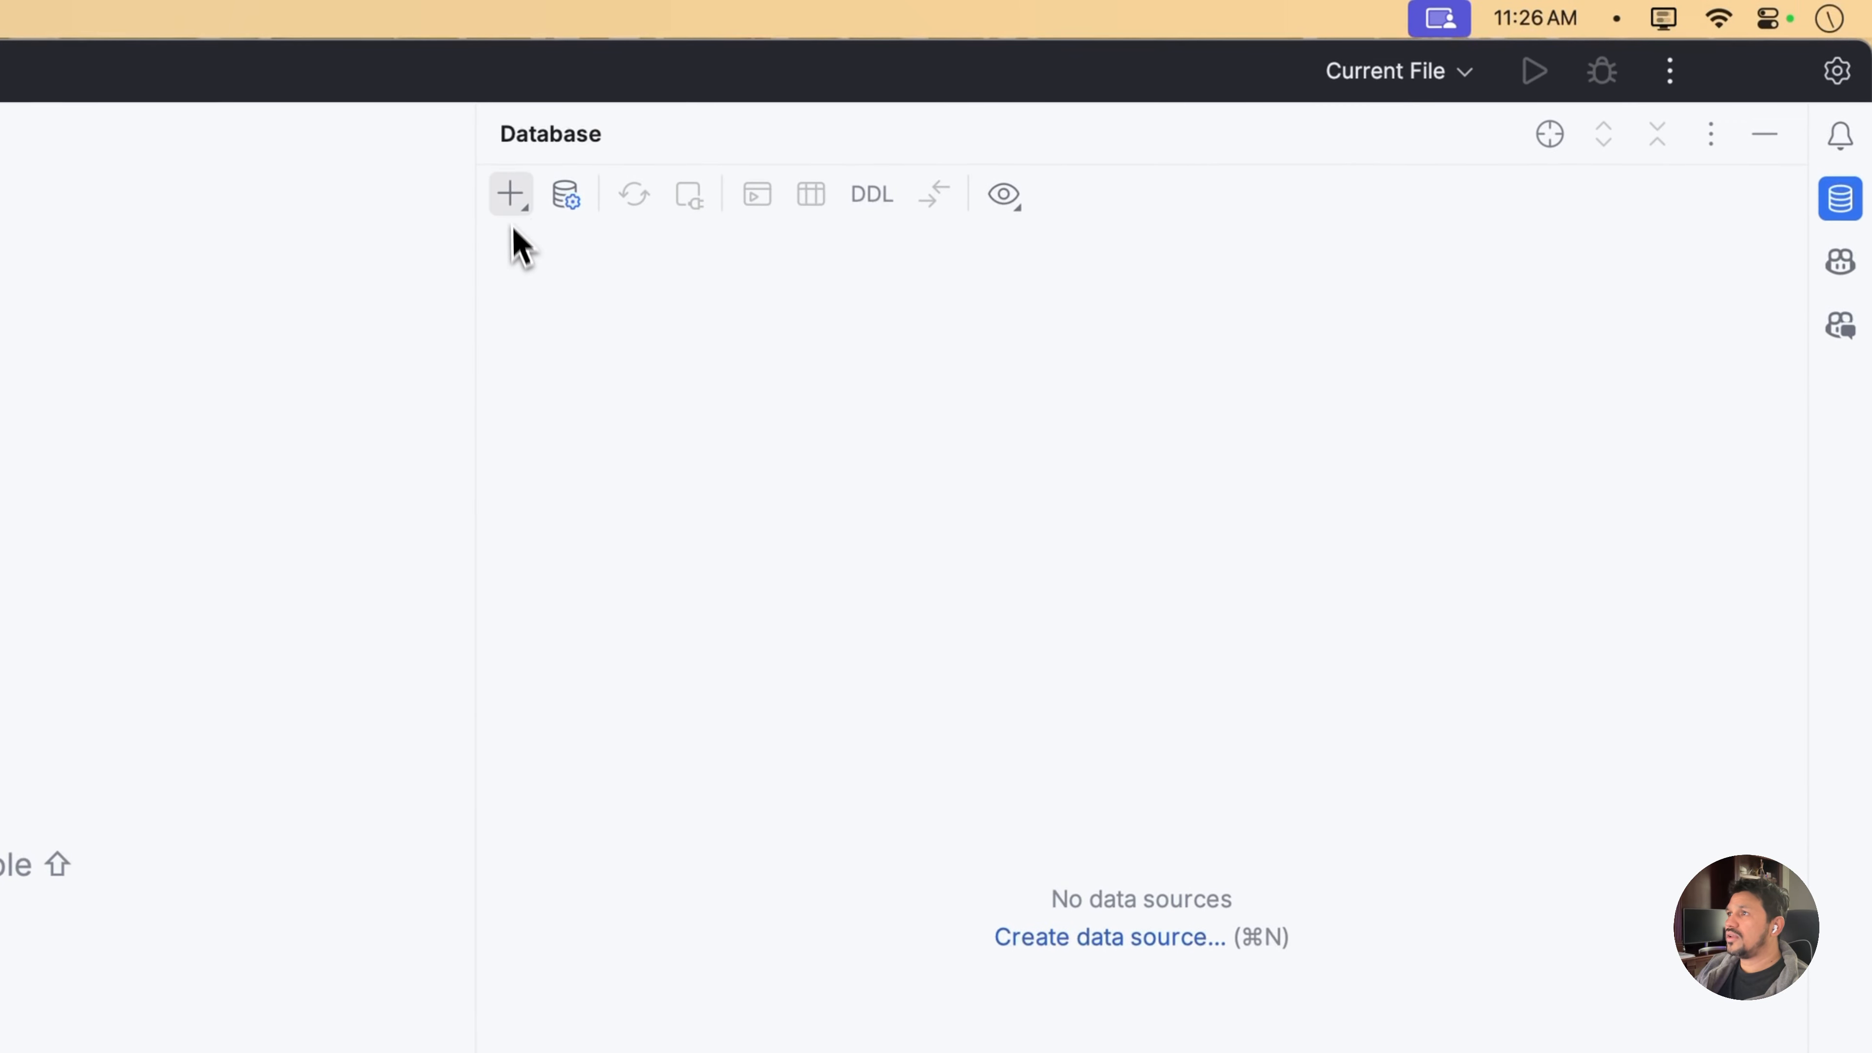
left_click(516, 197)
mouse_move(585, 259)
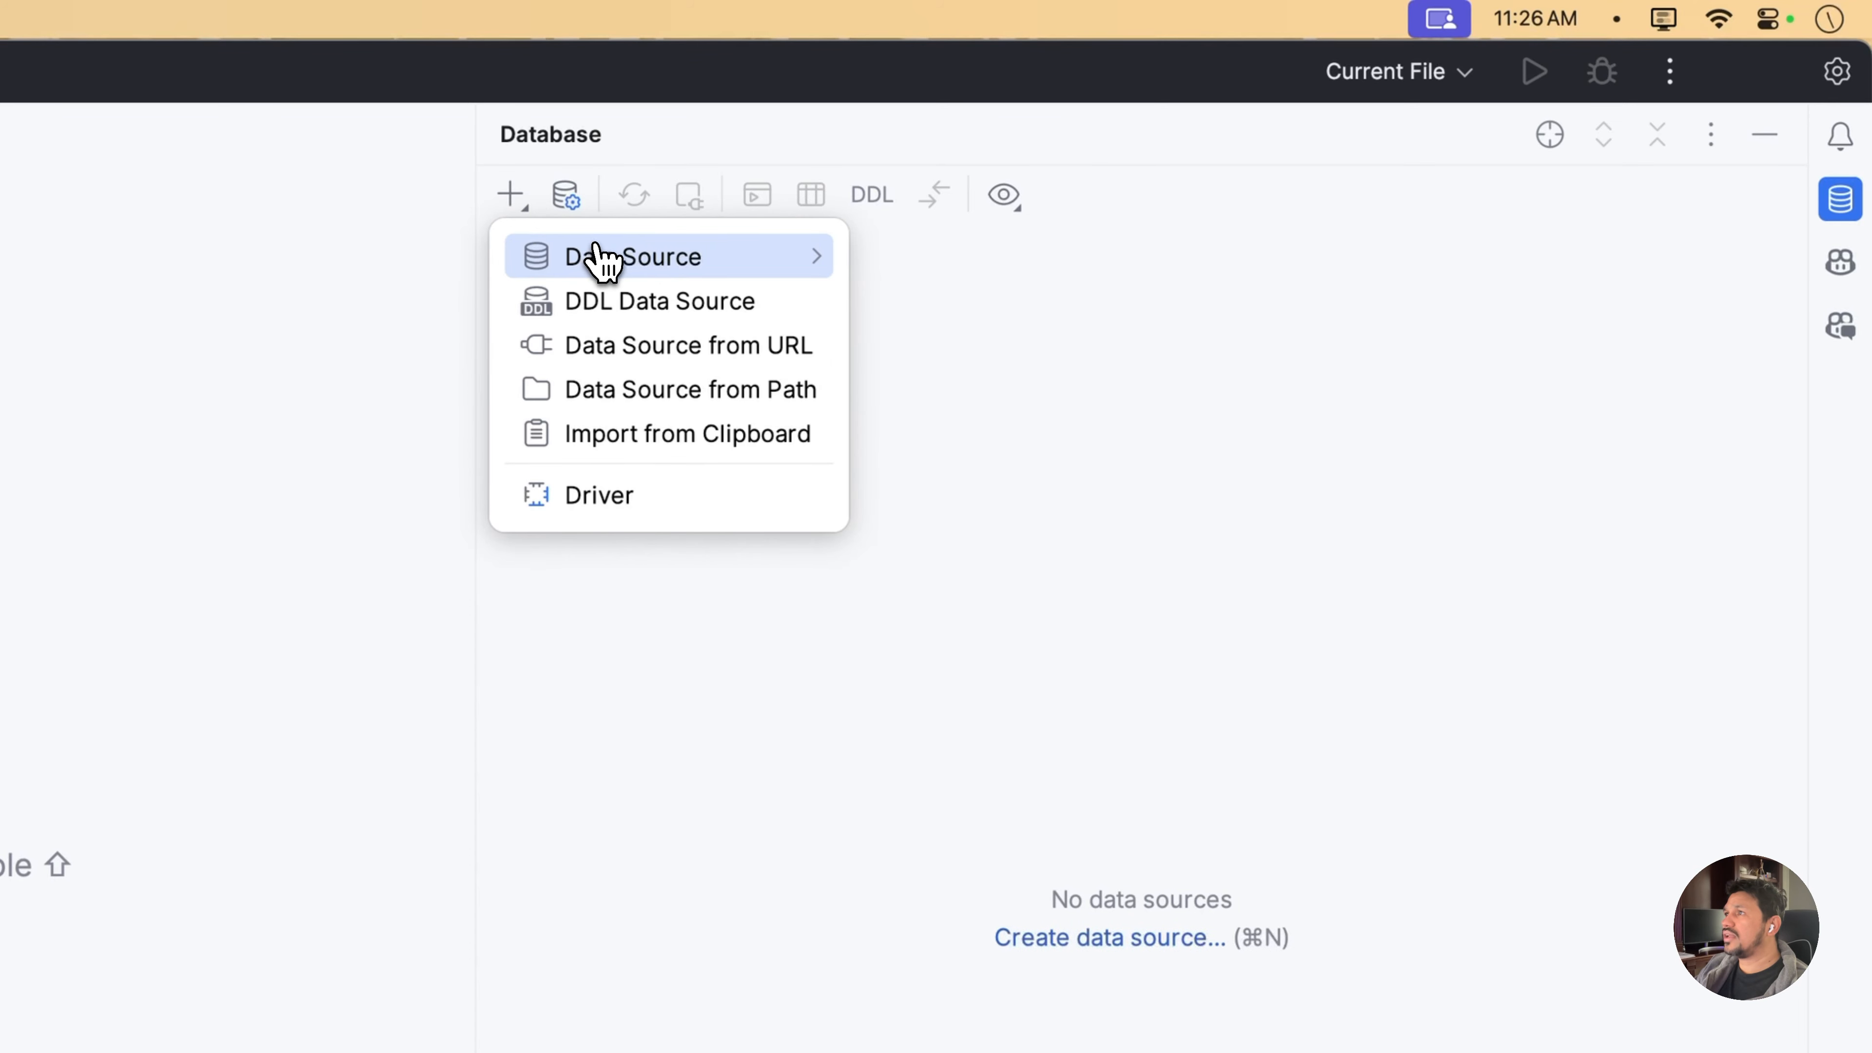
mouse_move(990, 460)
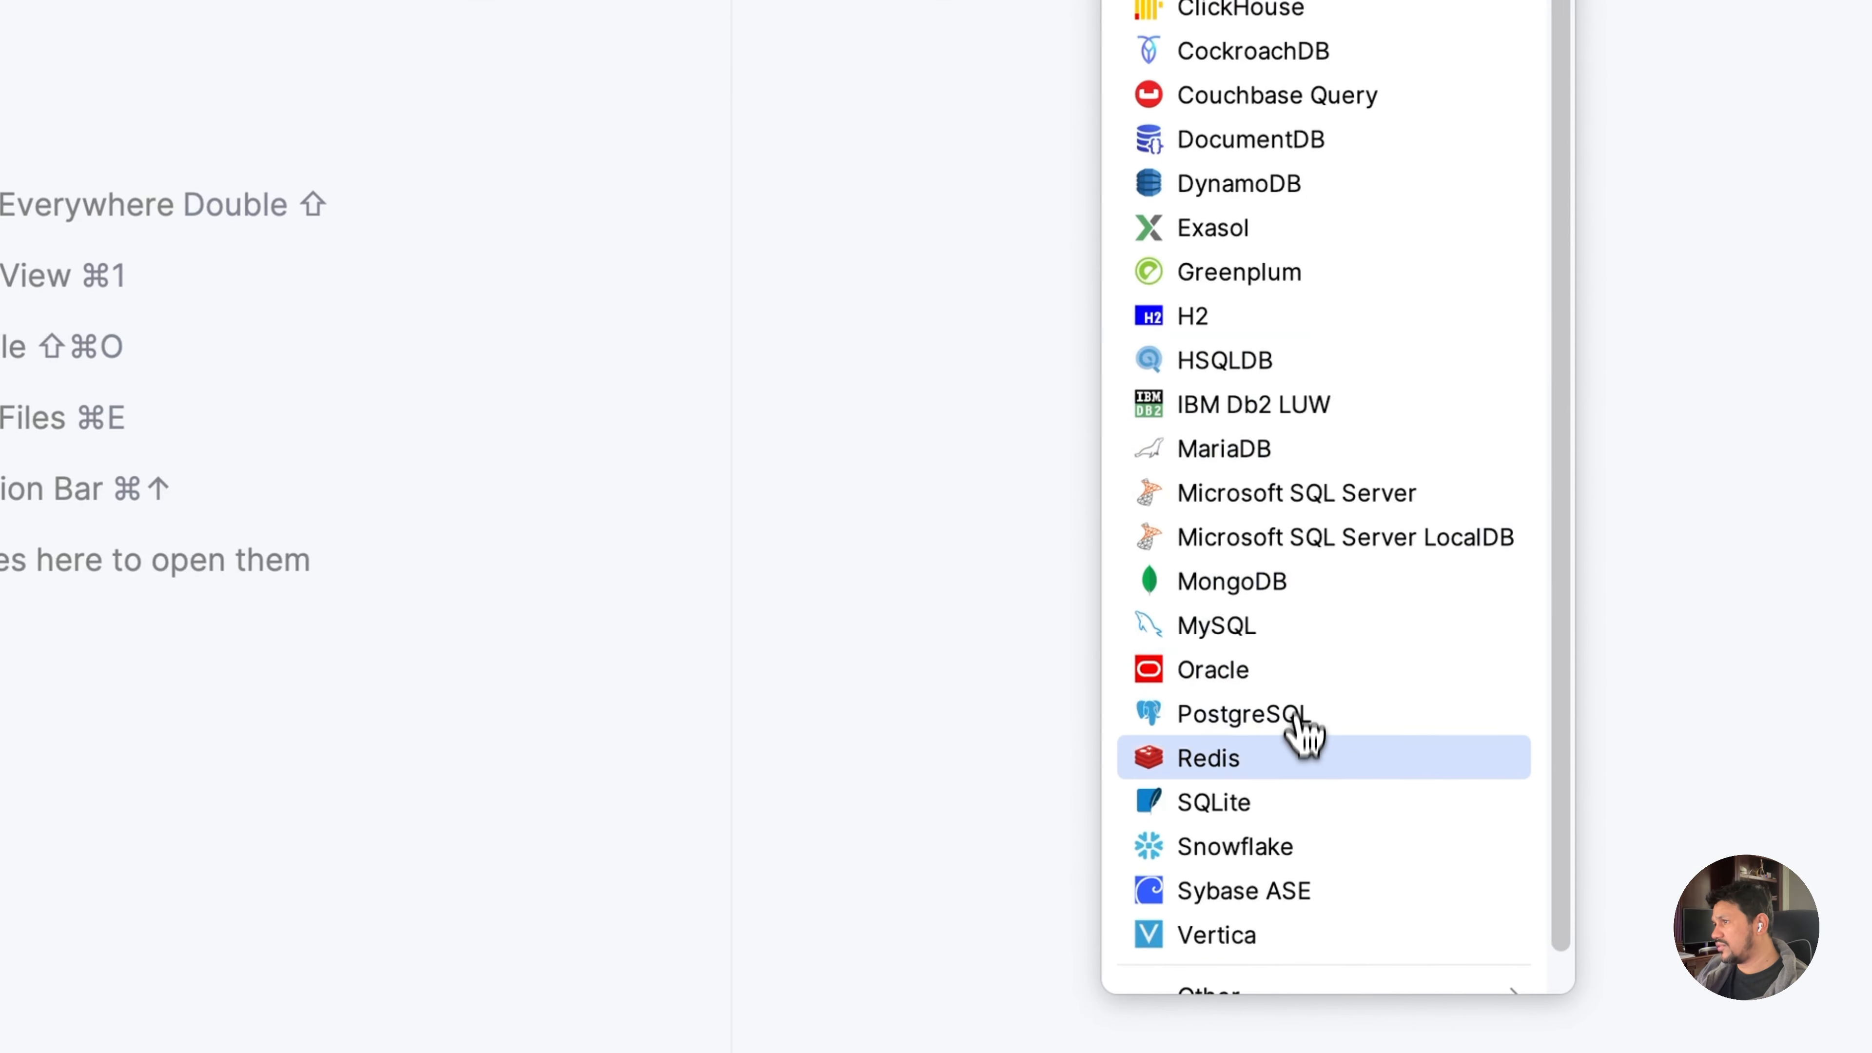
scroll(1297, 760, "down", 1)
left_click(1265, 776)
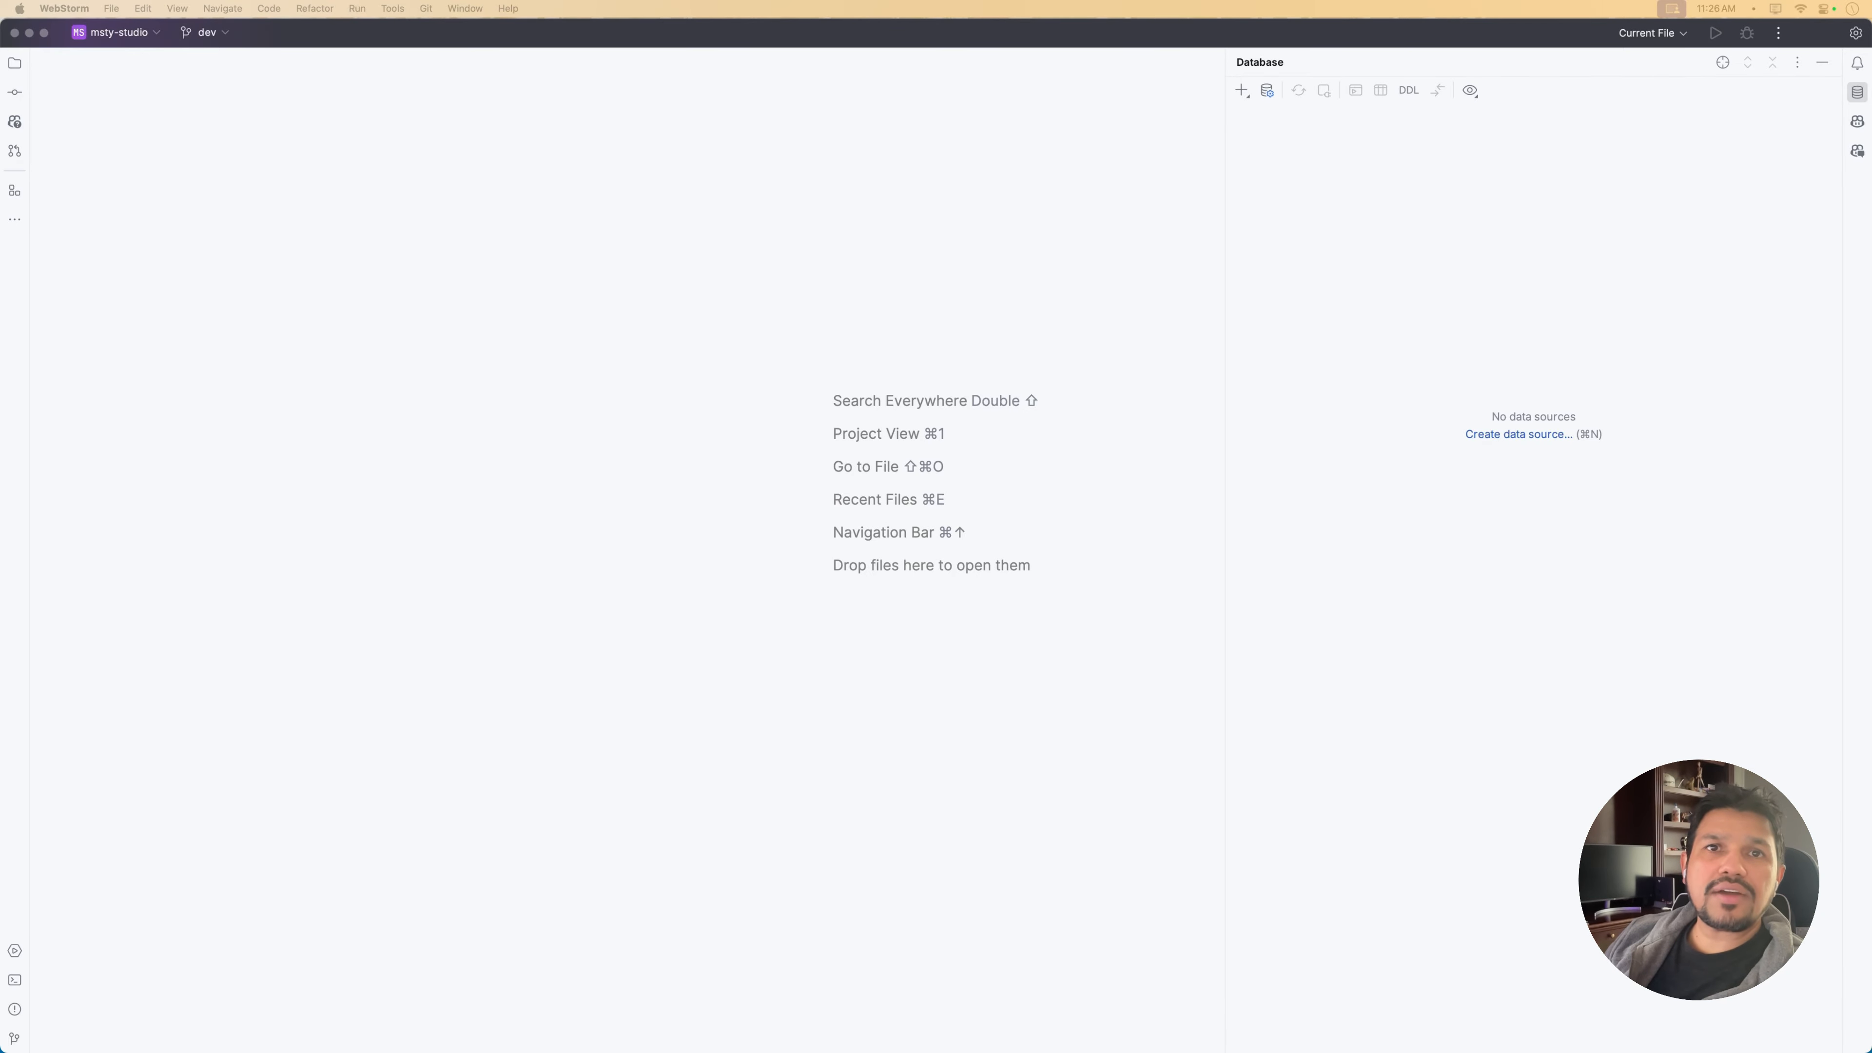
key("ctrl+Up")
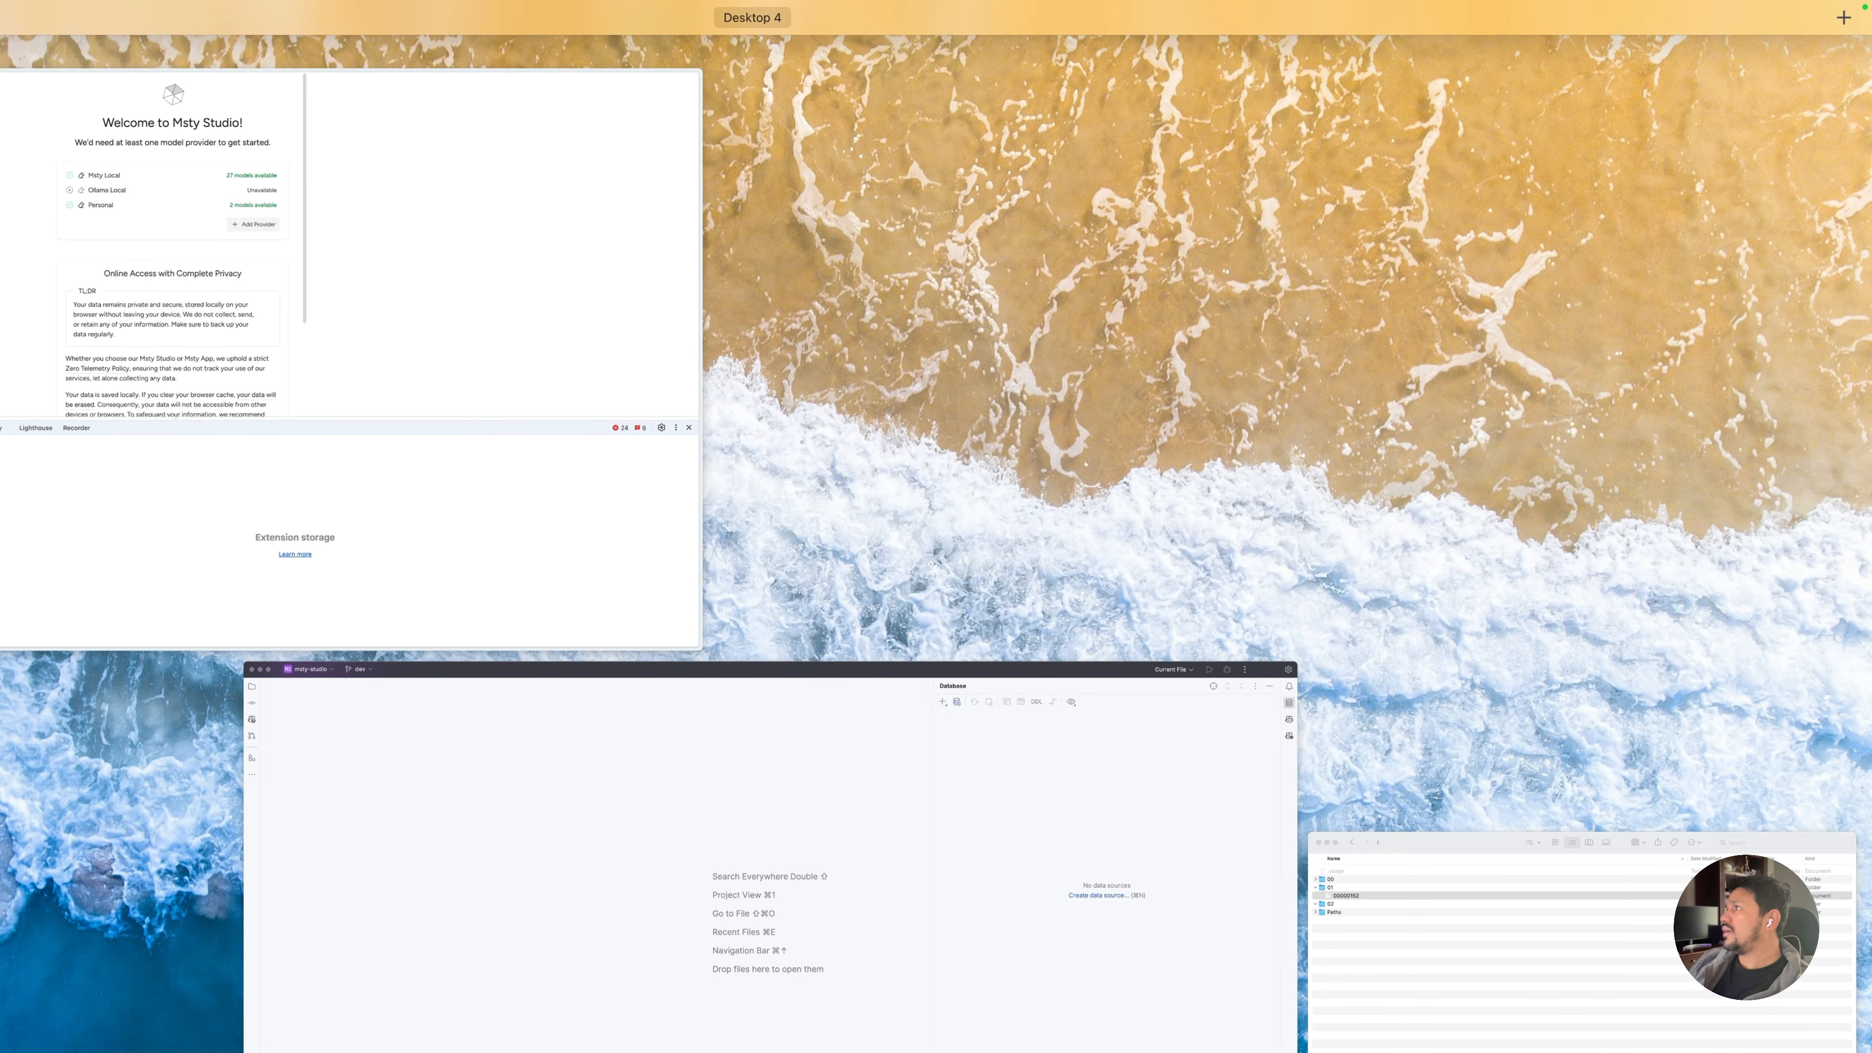
mouse_move(752, 18)
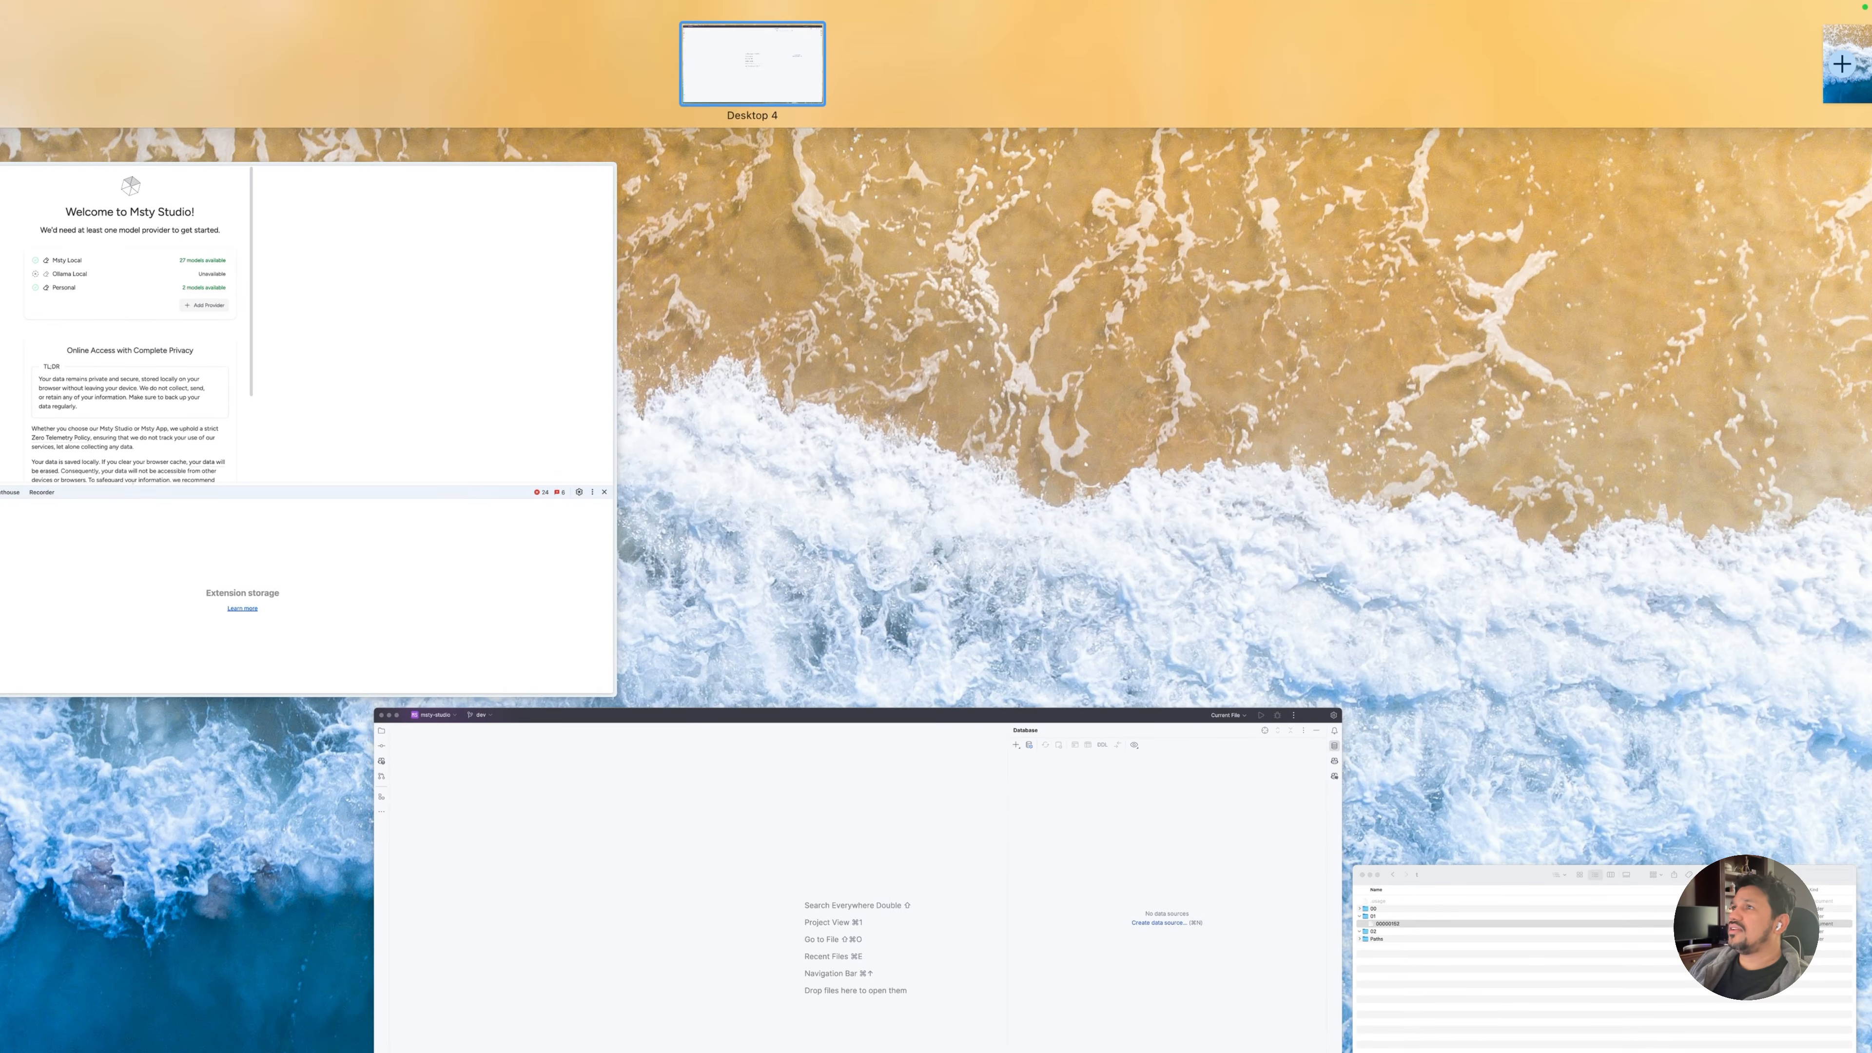
key("ctrl+Up")
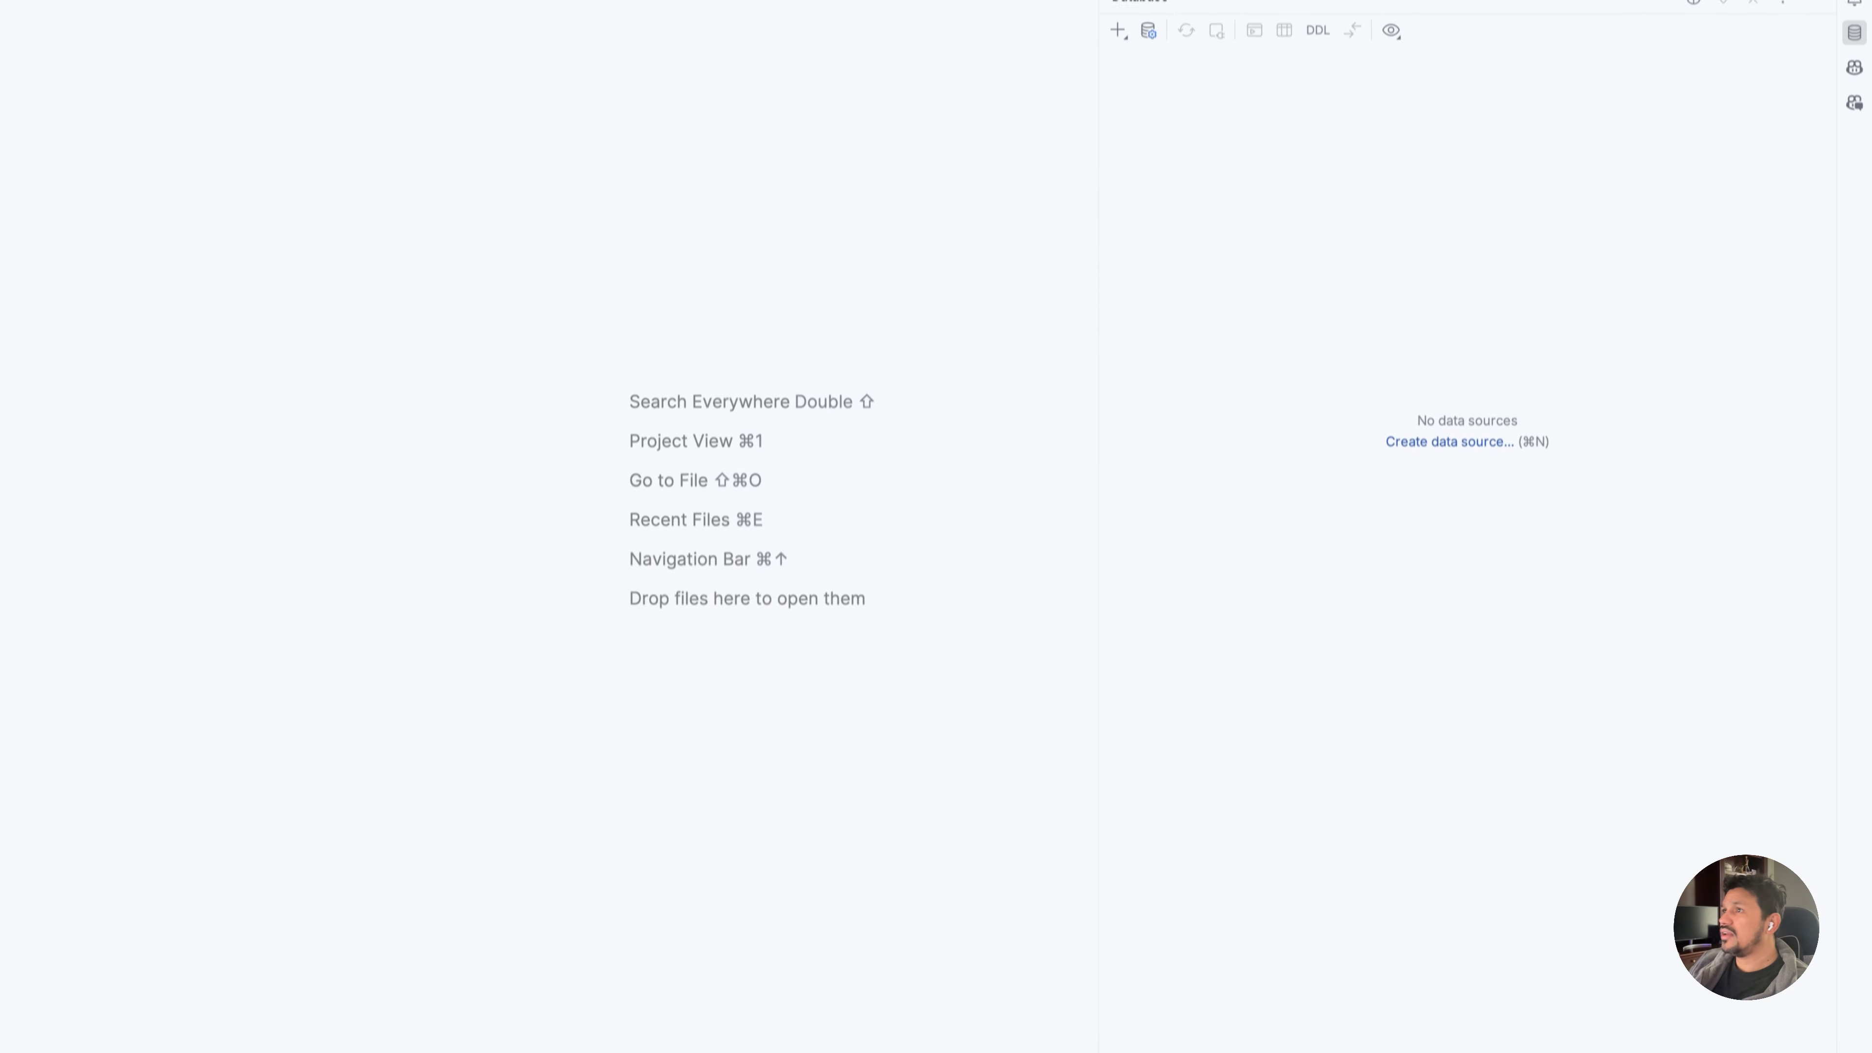
left_click_drag(1871, 314, 1440, 288)
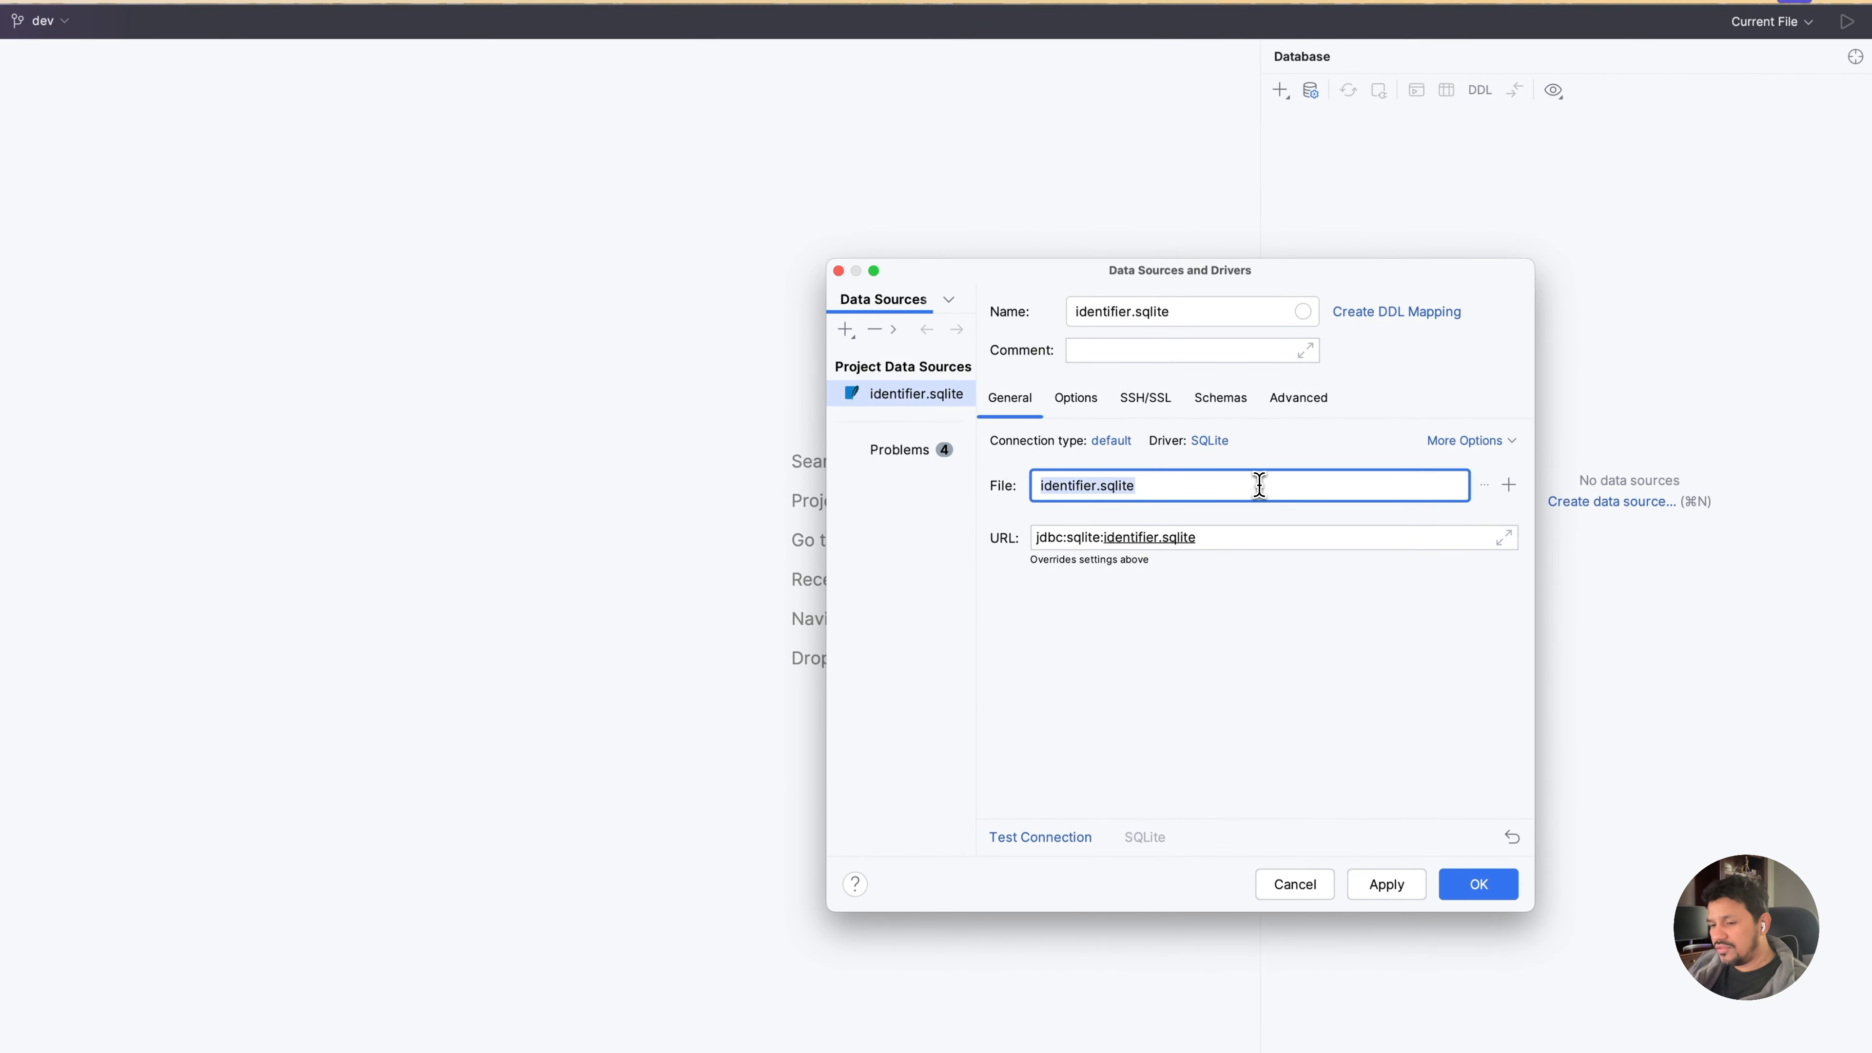
Paste the copied folder path ending in File System/000/t/01 as the data source's file, and copy the file name 00000152 from its info
type("/Users/ashokgelal/Library/Application Support/Arc/User Data/Profile 5/File System/000/t/01")
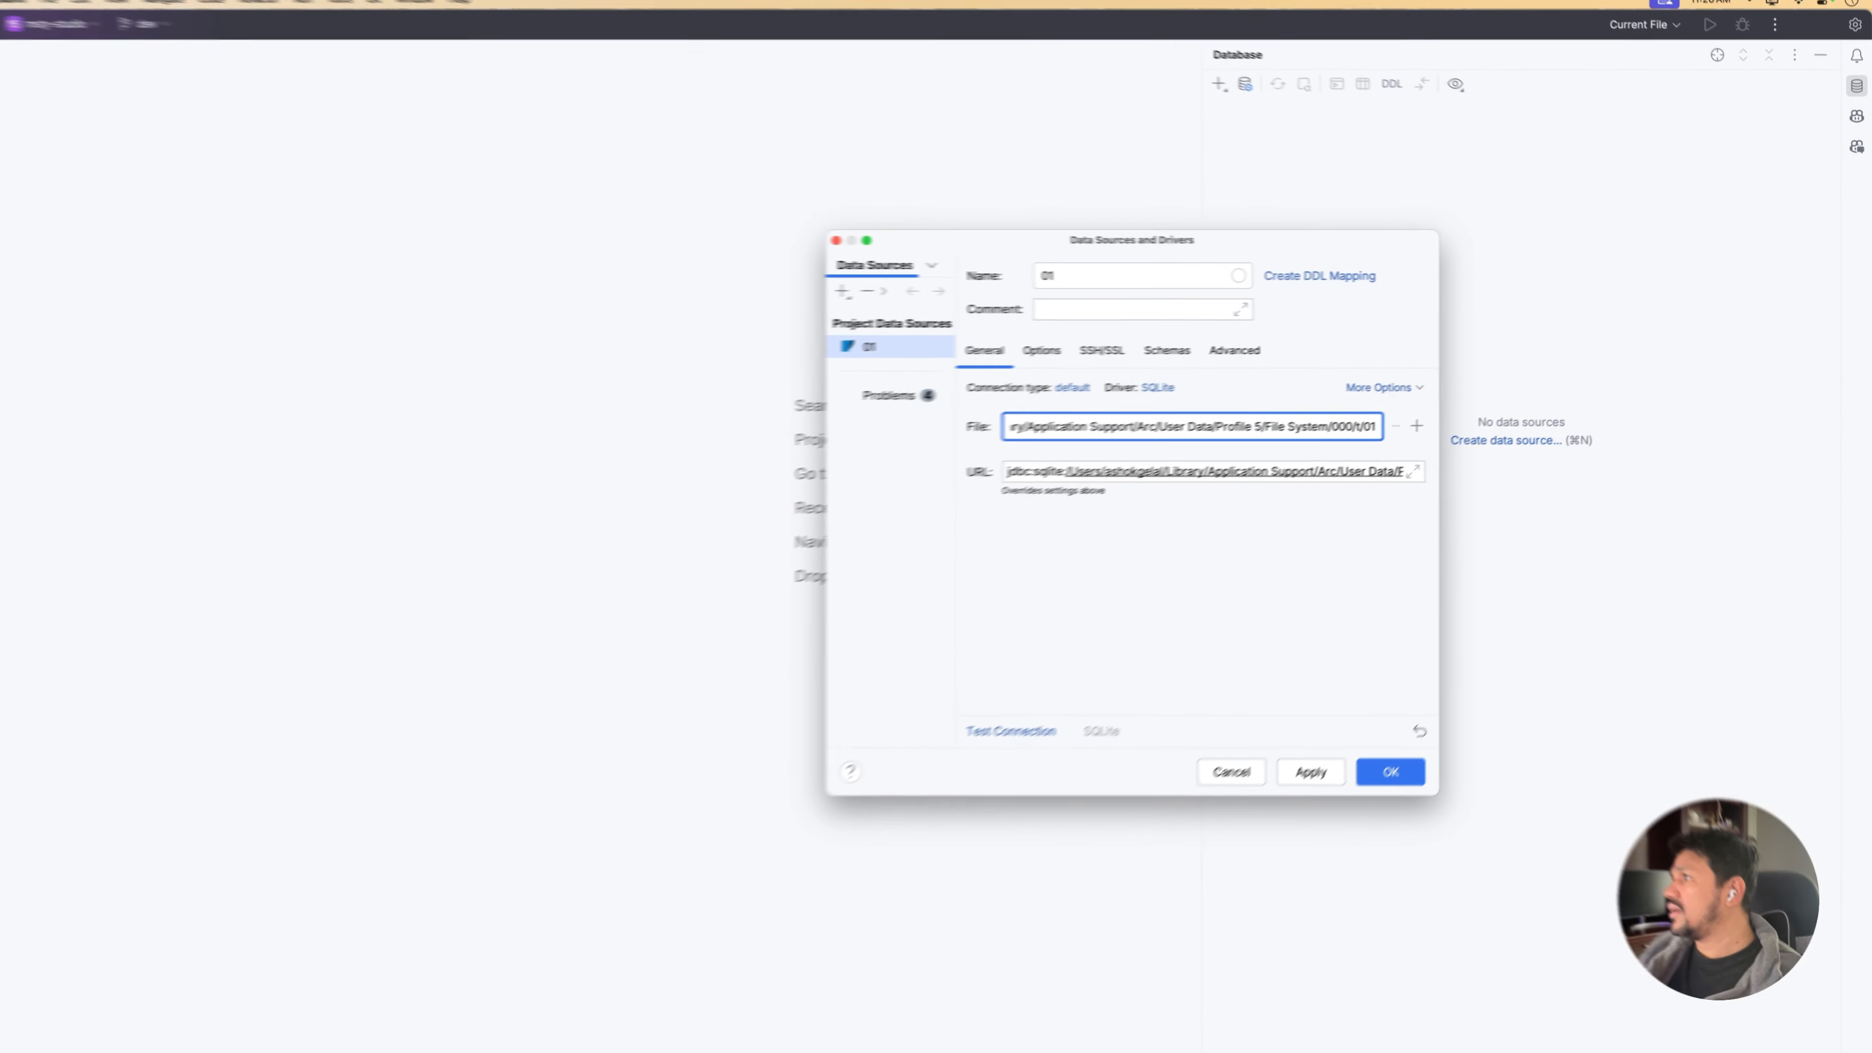
left_click_drag(1334, 1048, 1211, 272)
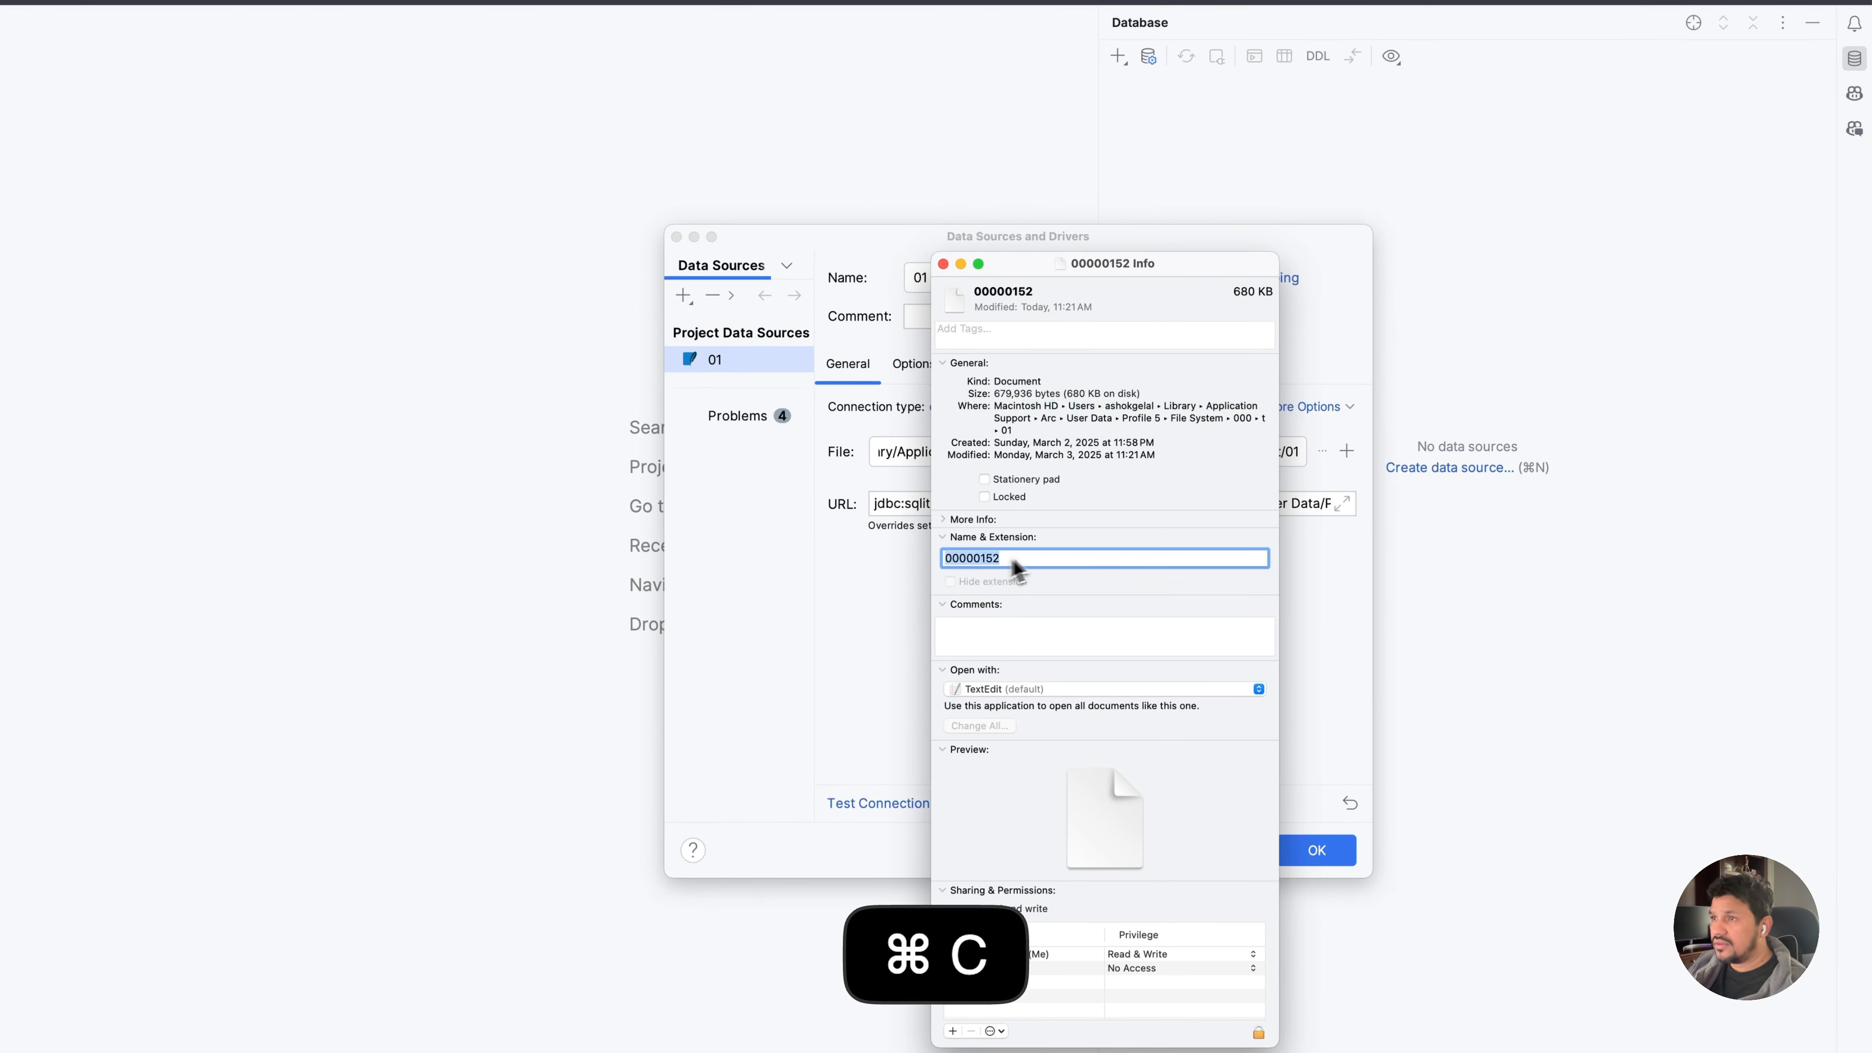
left_click_drag(1051, 269, 1061, 1050)
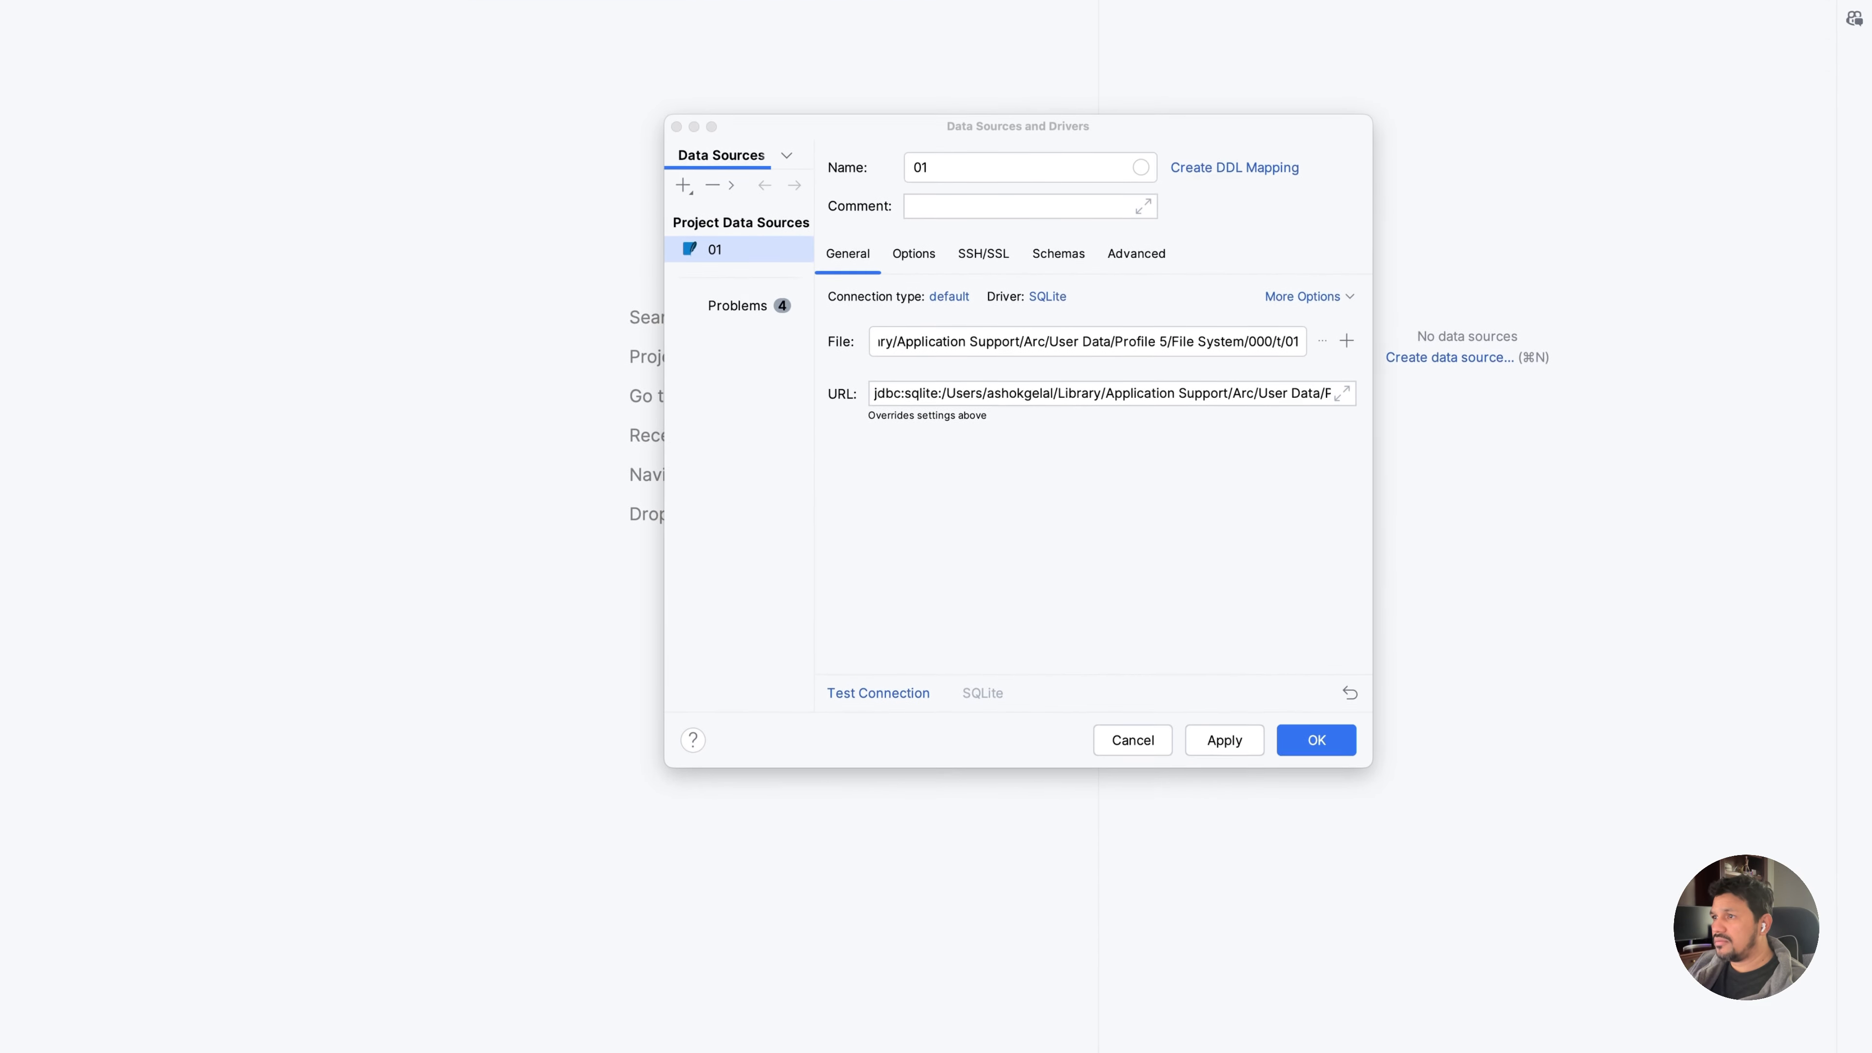
Append /00000152 to the data source's file path and save the data source
left_click(1167, 352)
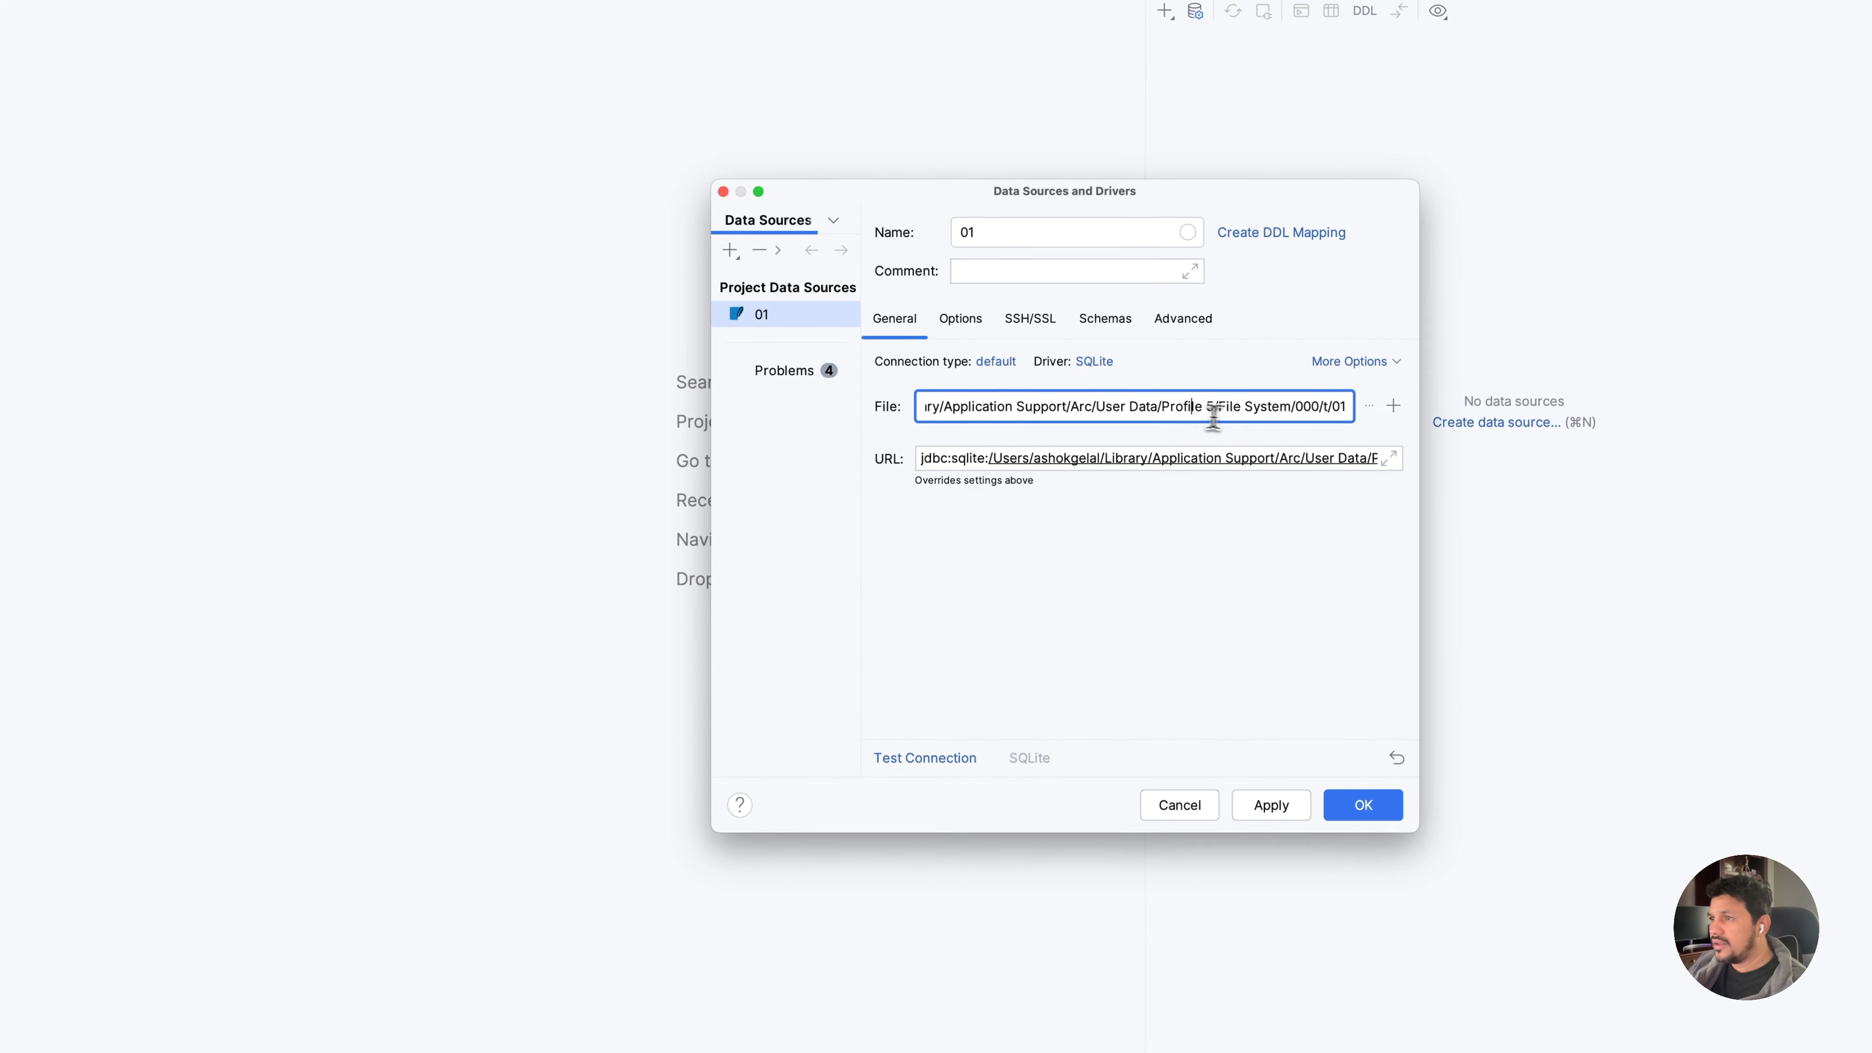
left_click(1348, 413)
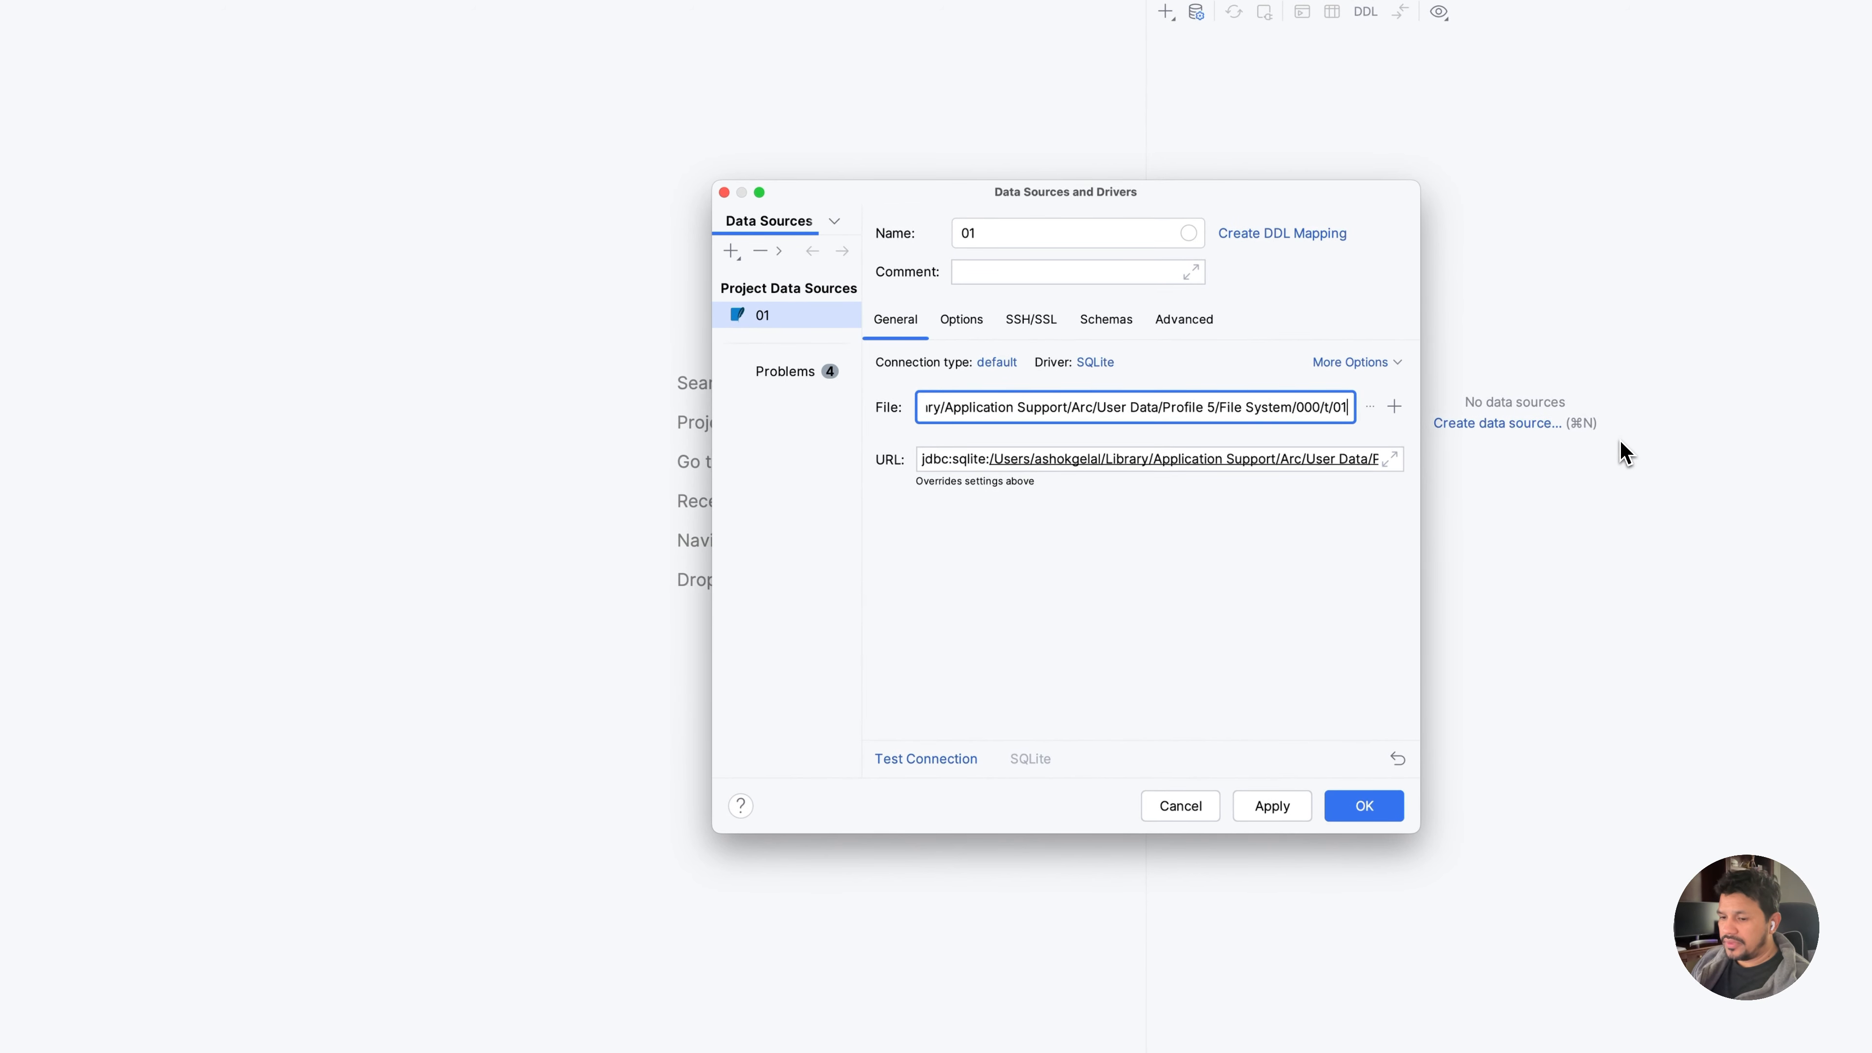
type("/00000152")
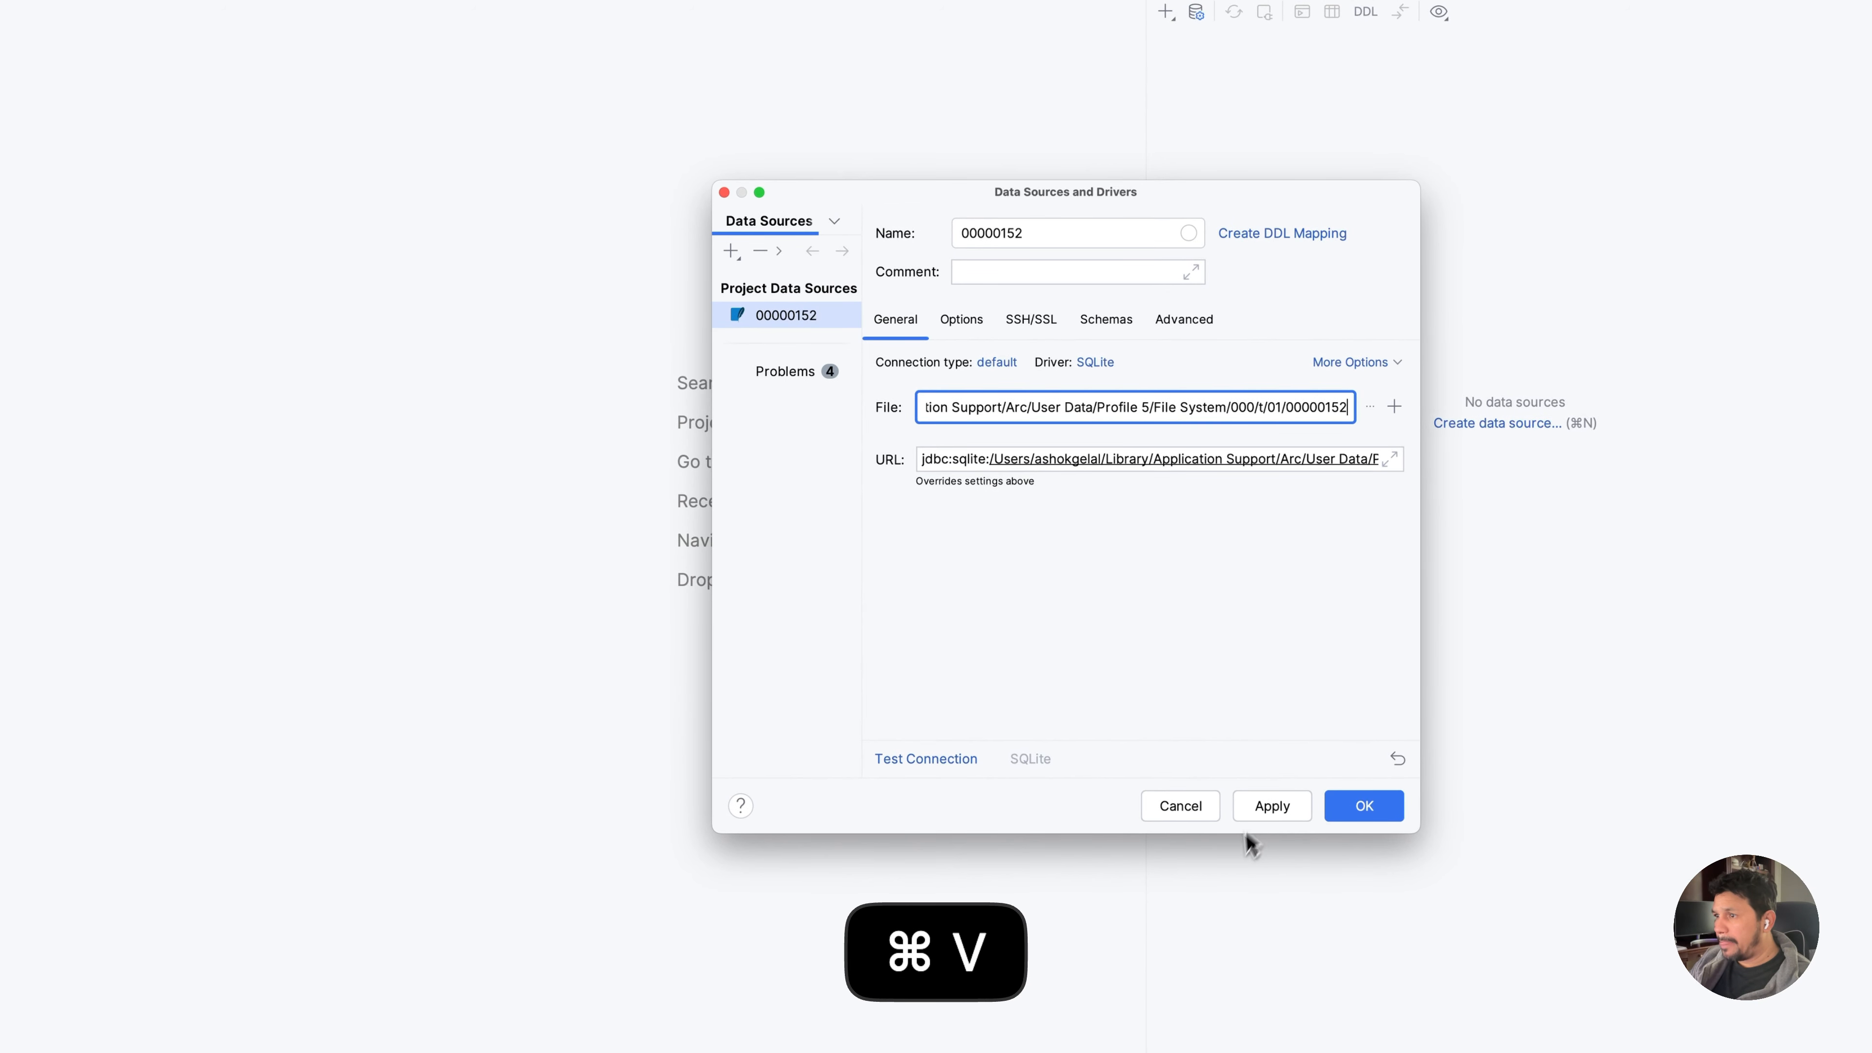
left_click(1275, 817)
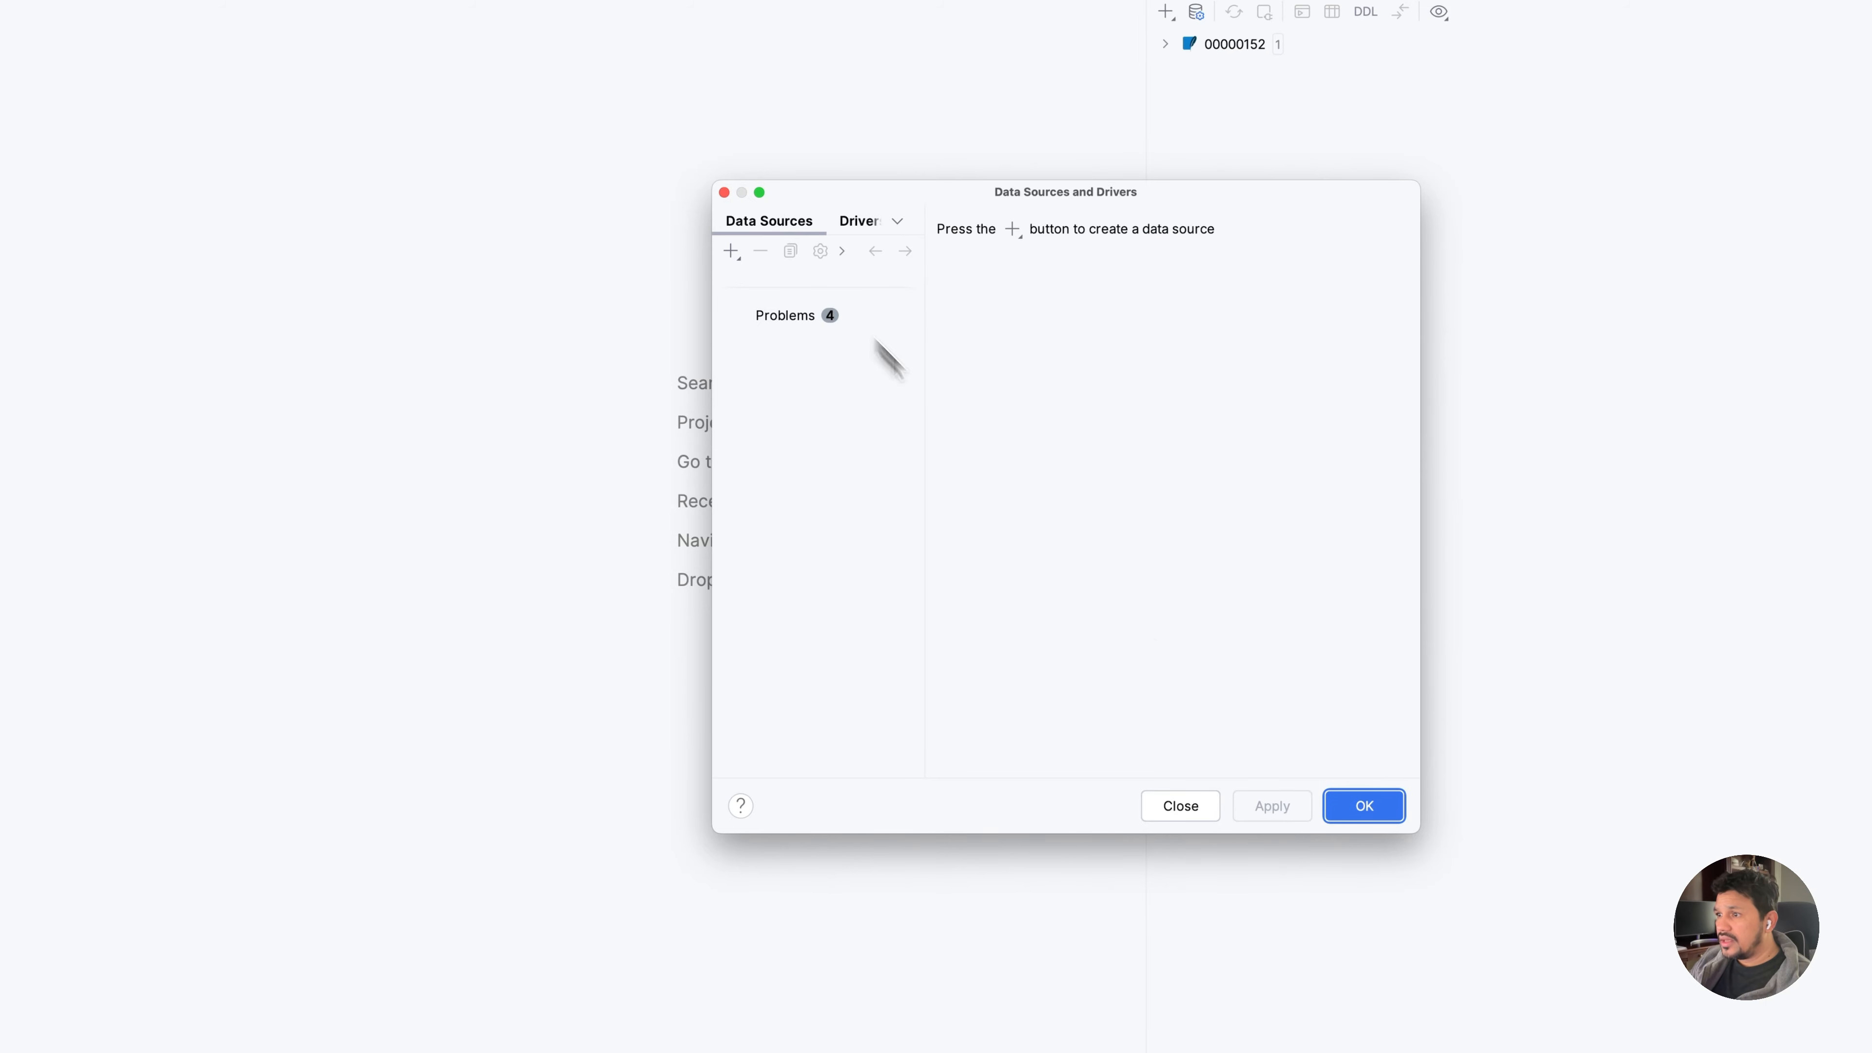
left_click(1376, 811)
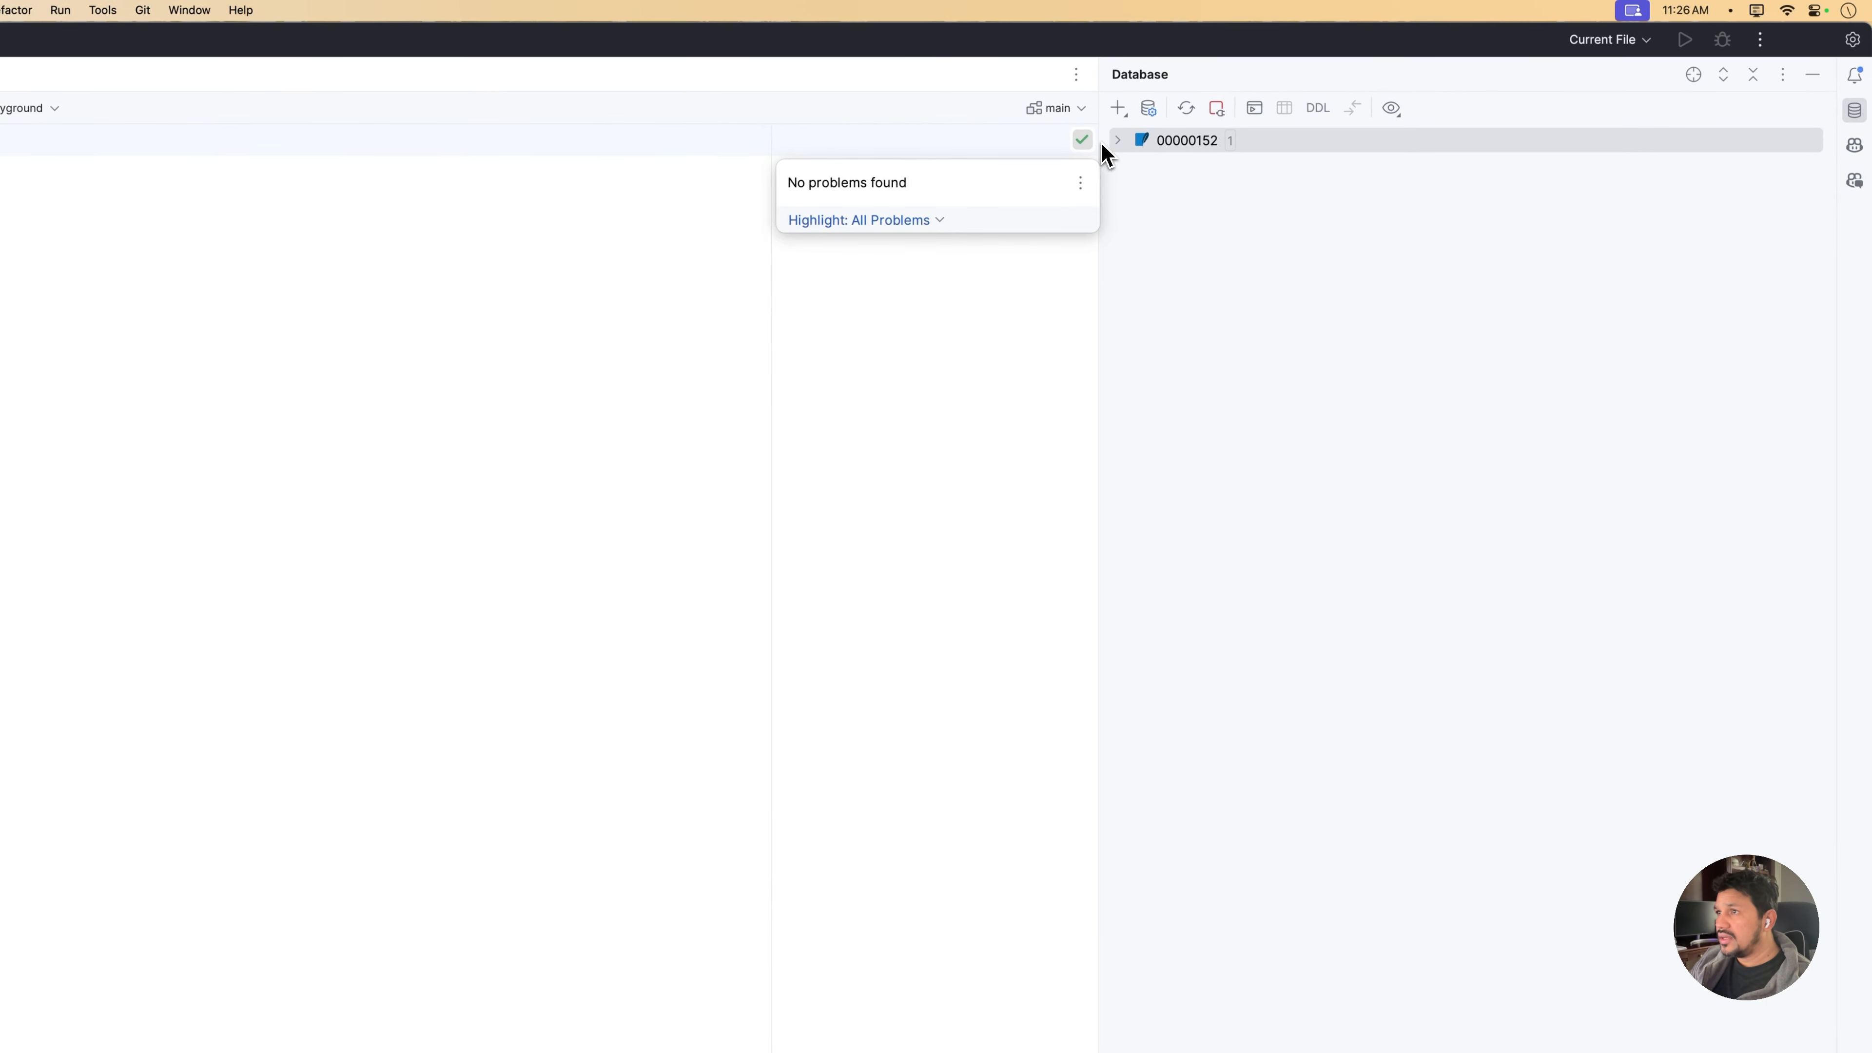
Expand the main schema of the 00000152 database, examine its list of tables and collapse the list again
left_click(1140, 167)
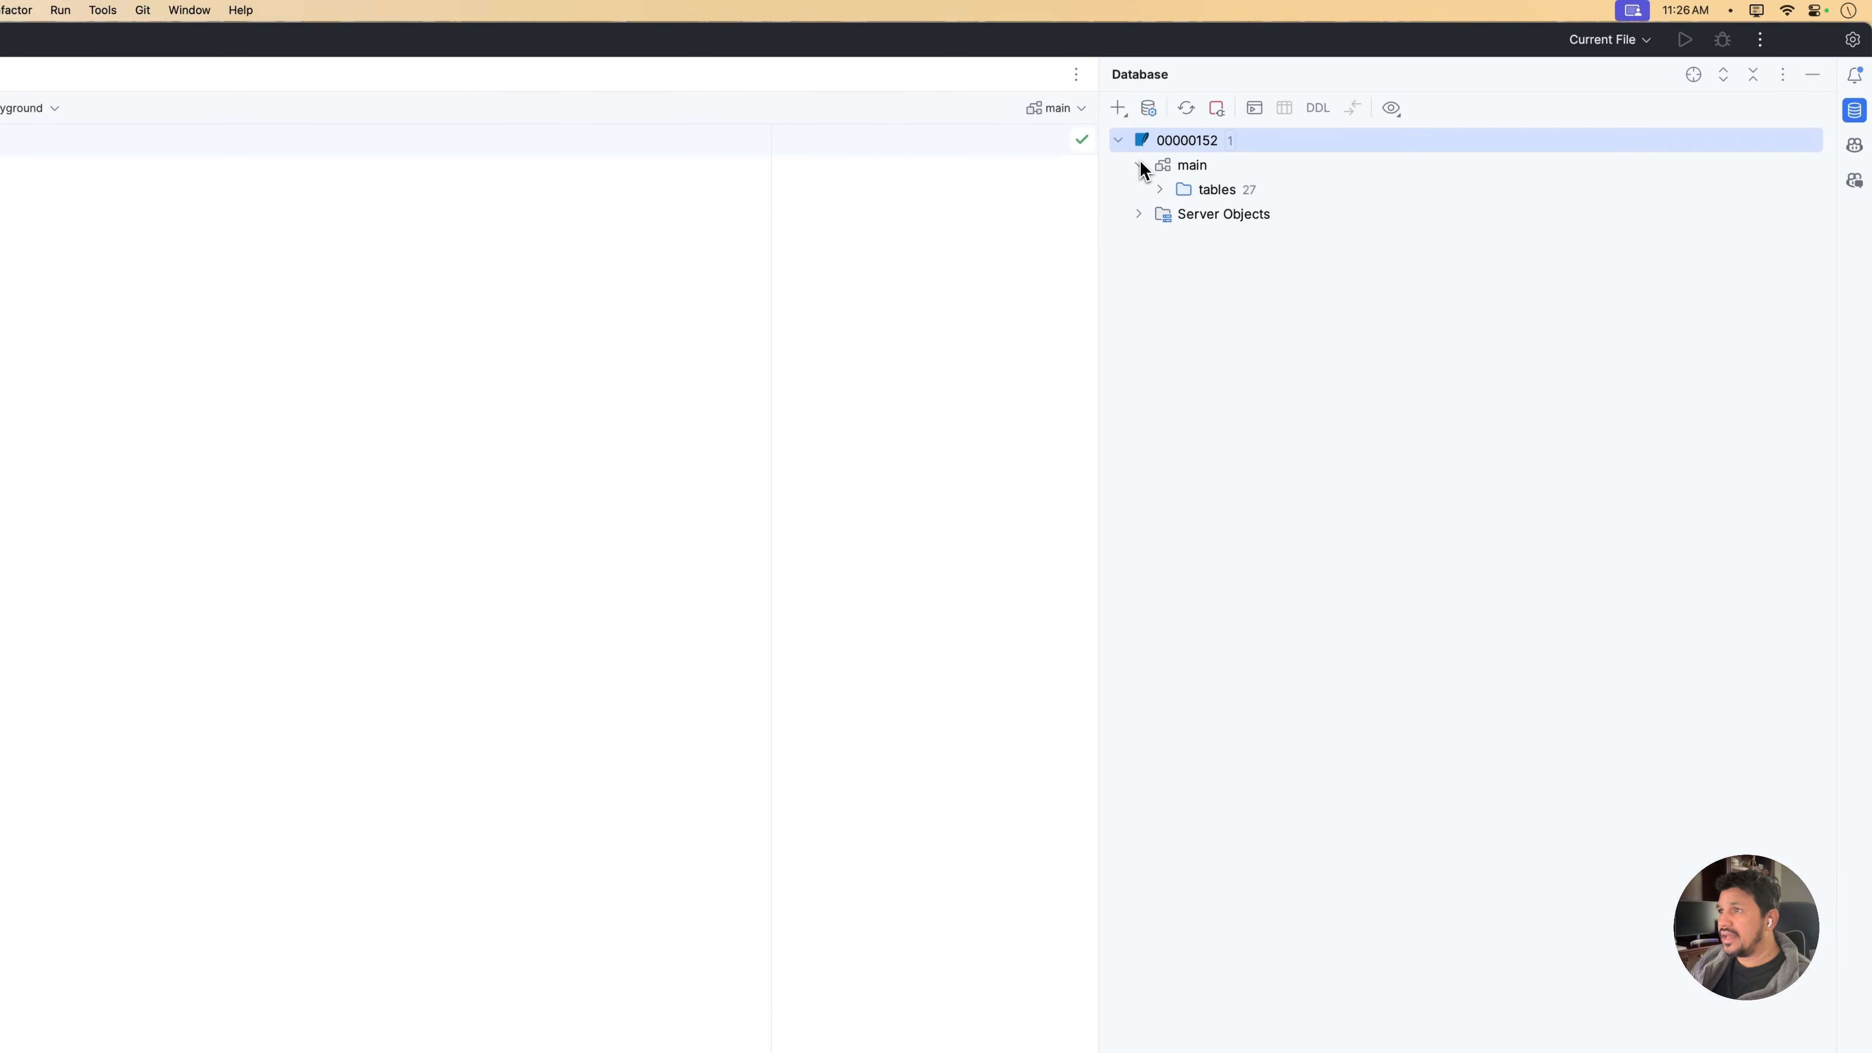
left_click(1159, 190)
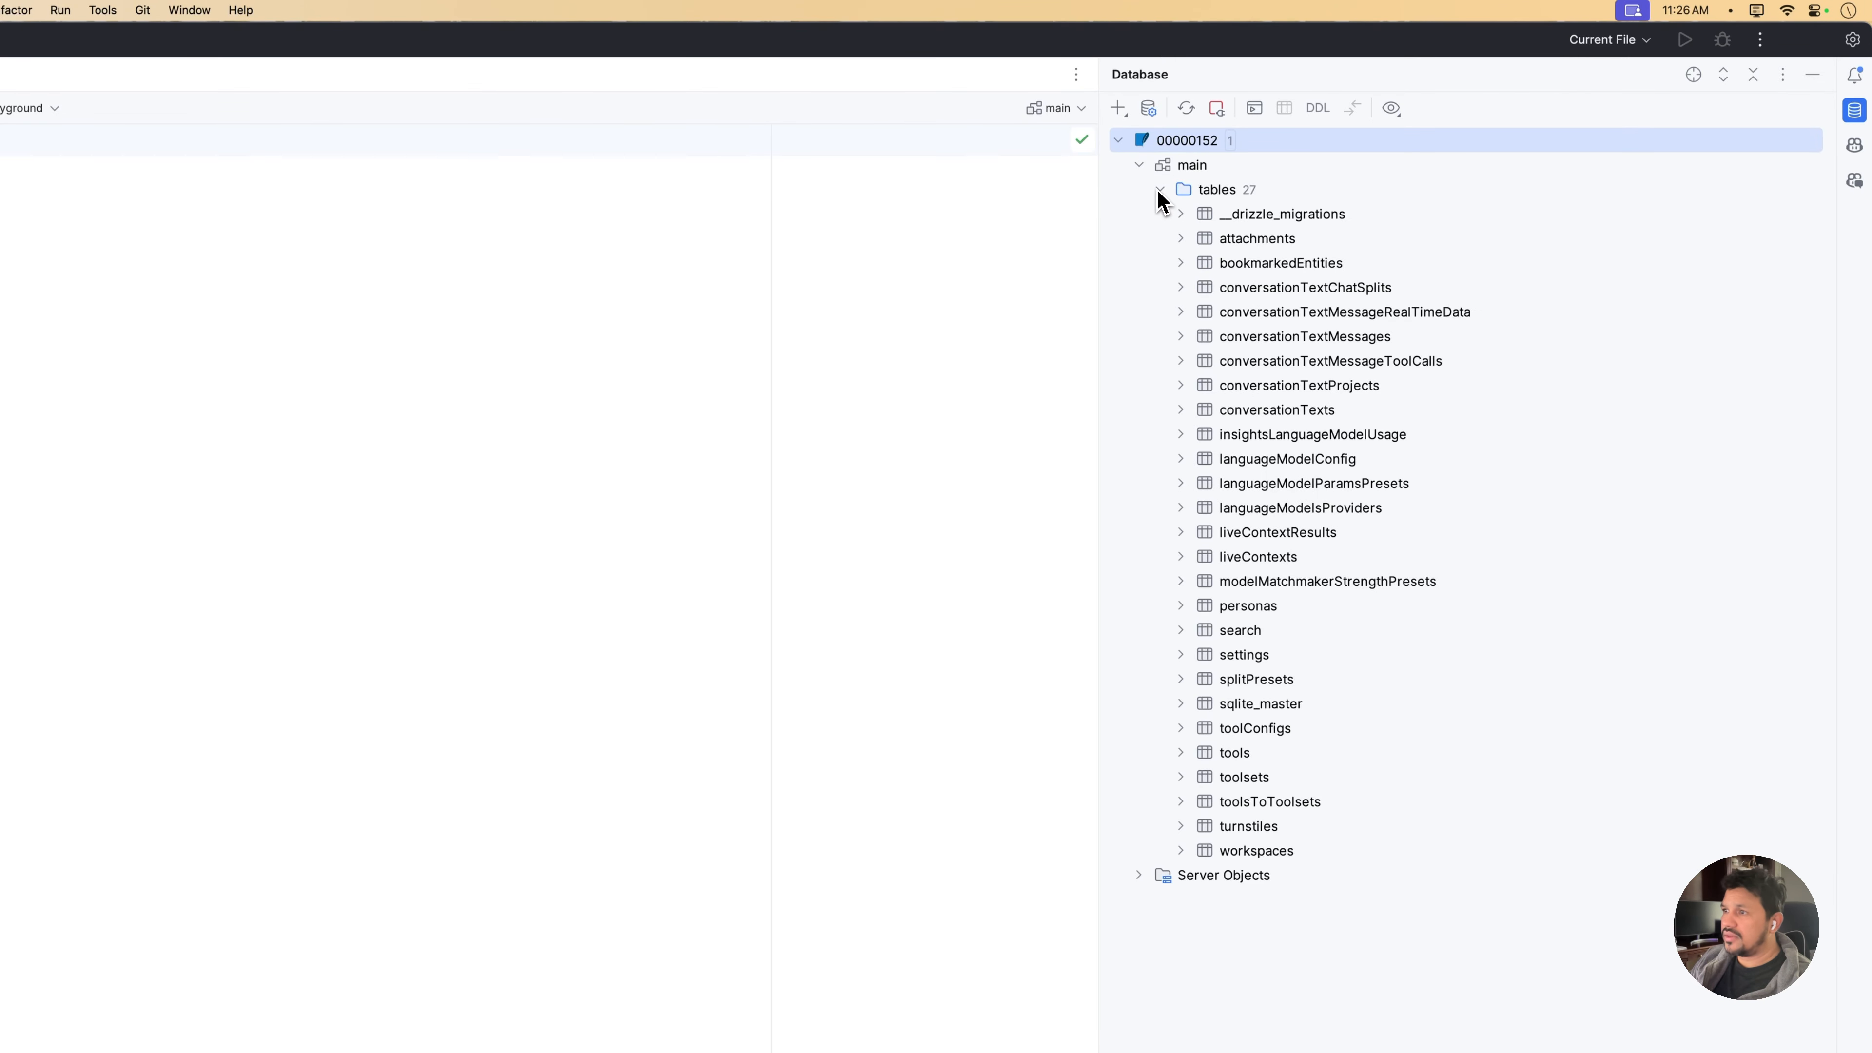
left_click(1161, 190)
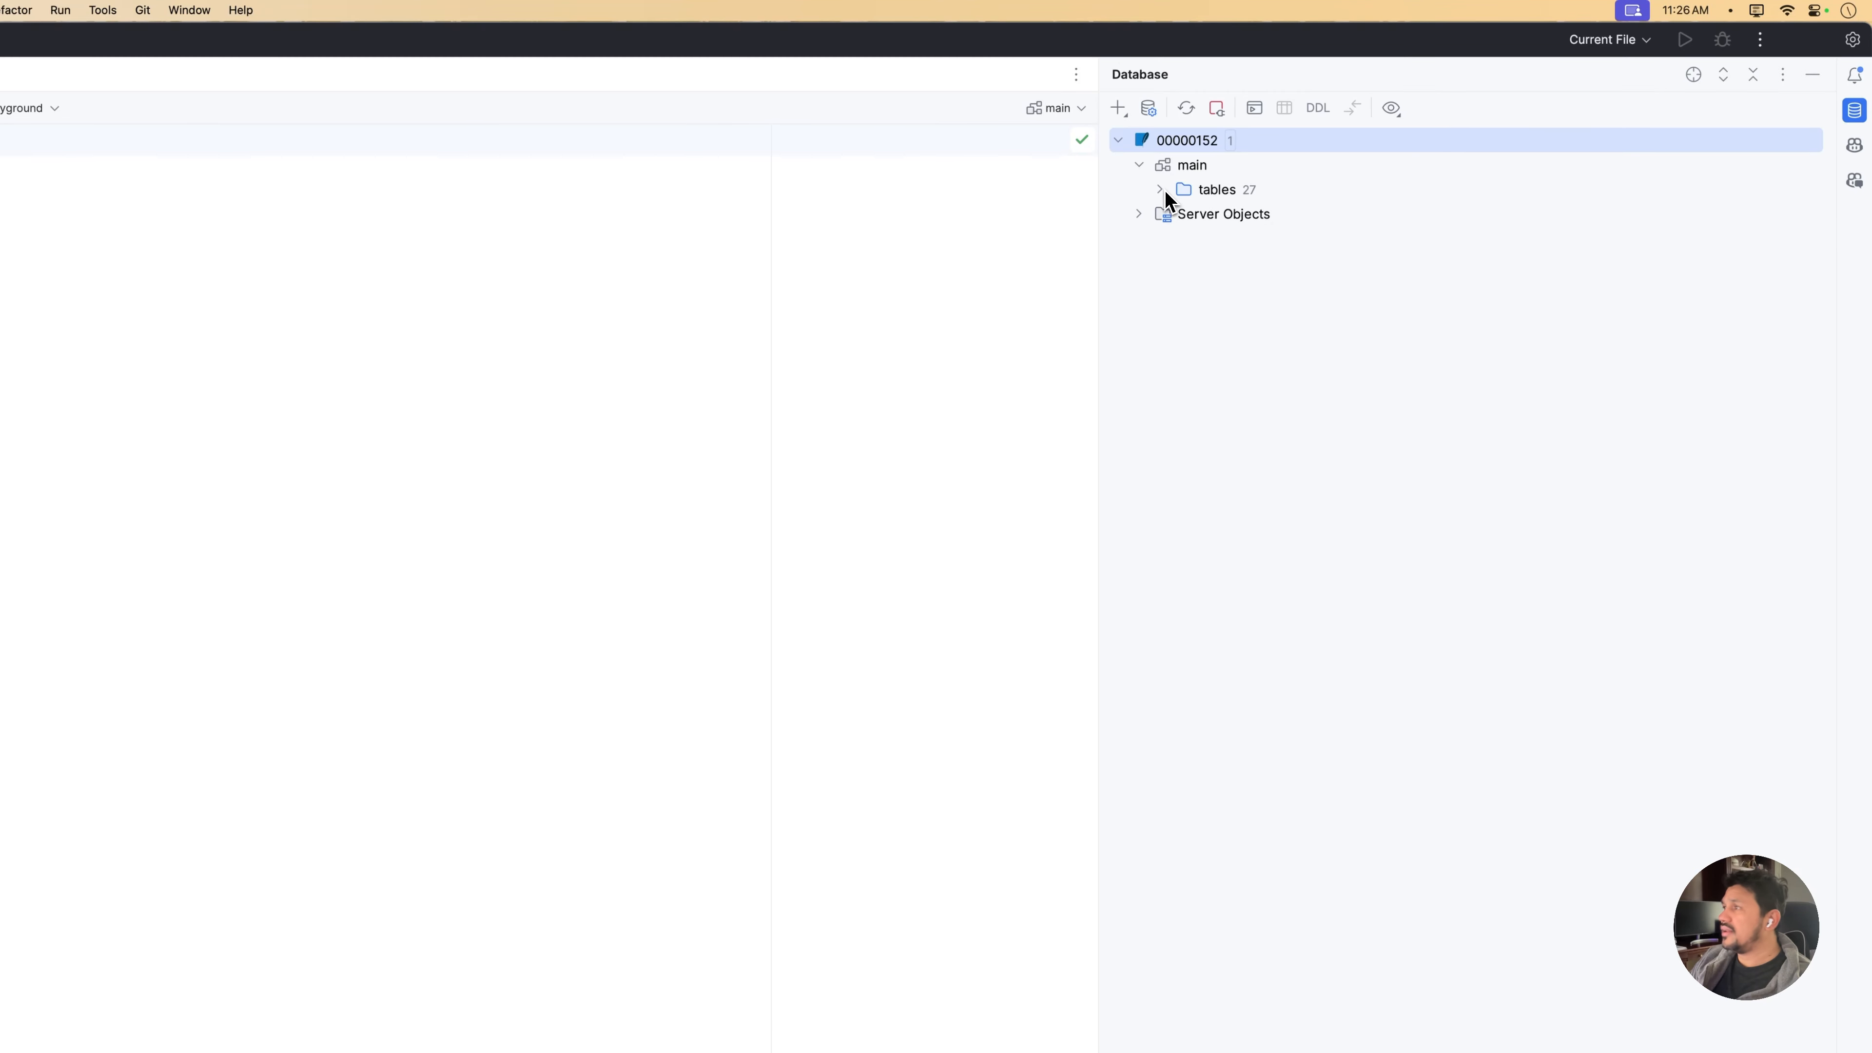
left_click(1160, 190)
left_click(1161, 190)
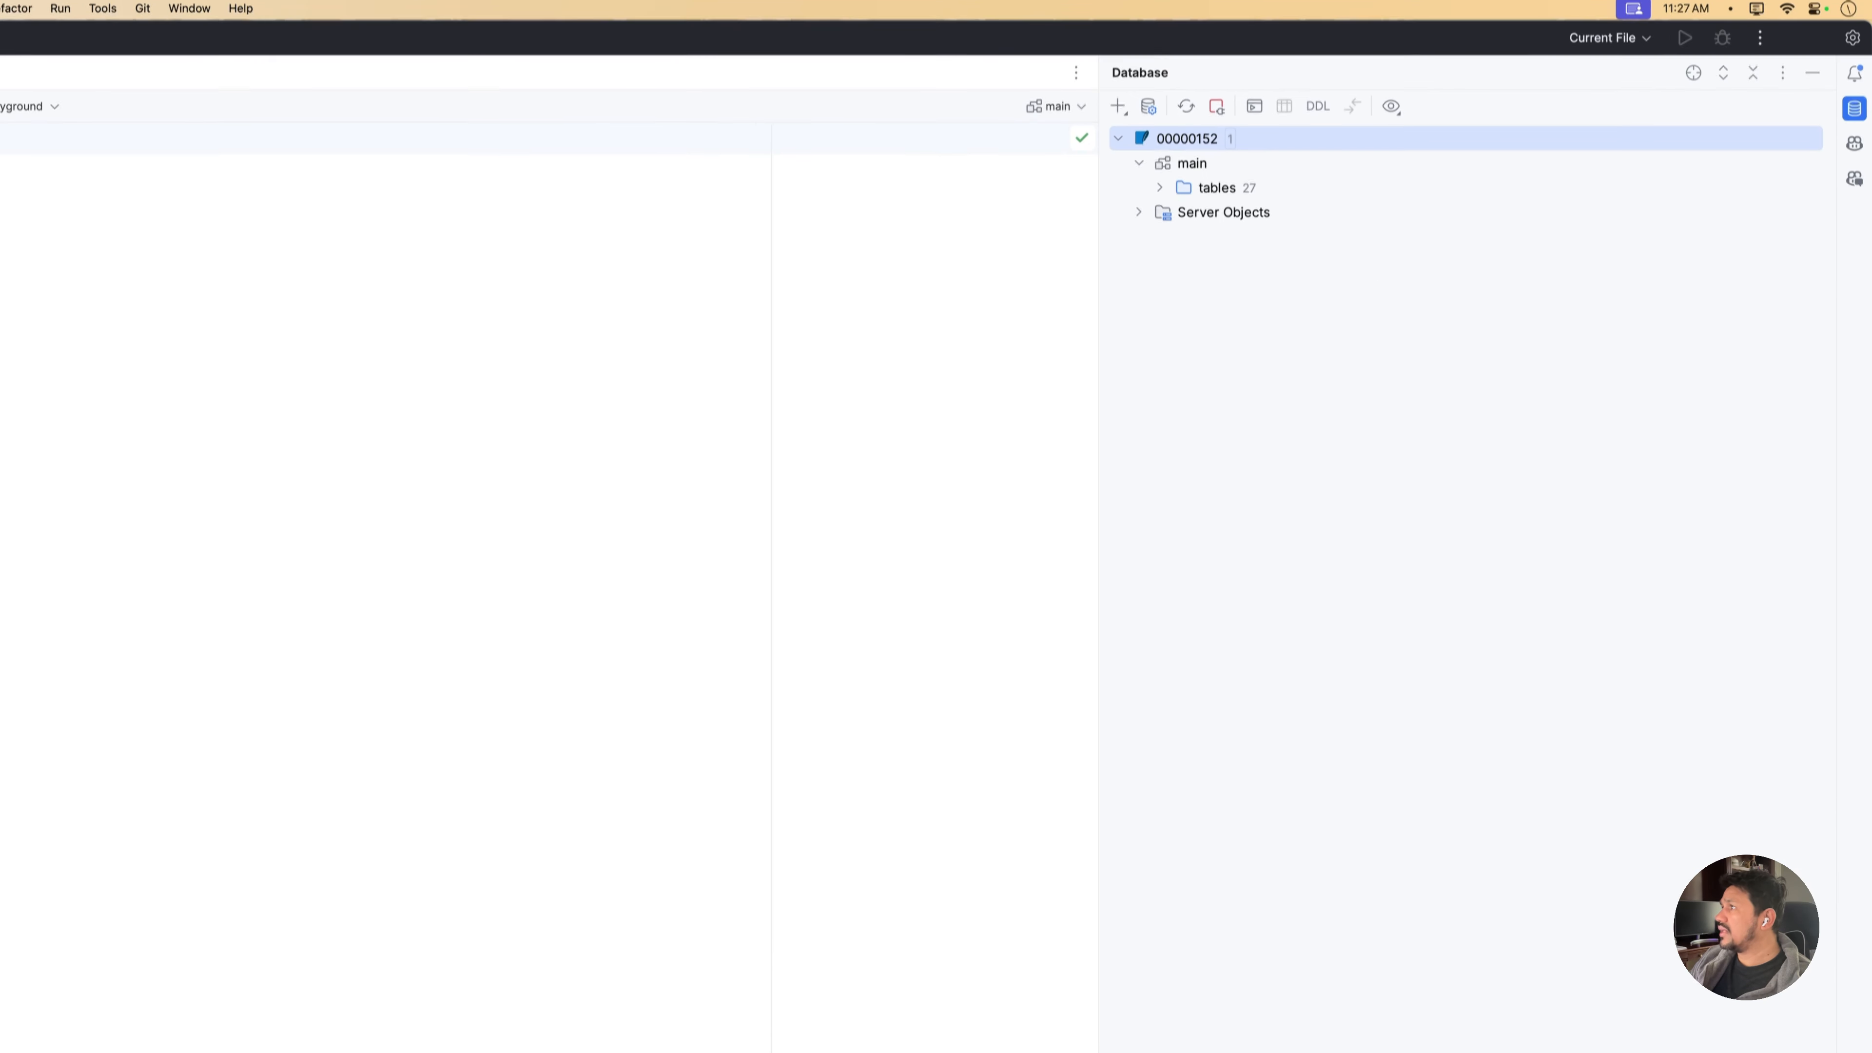
key("super+Tab")
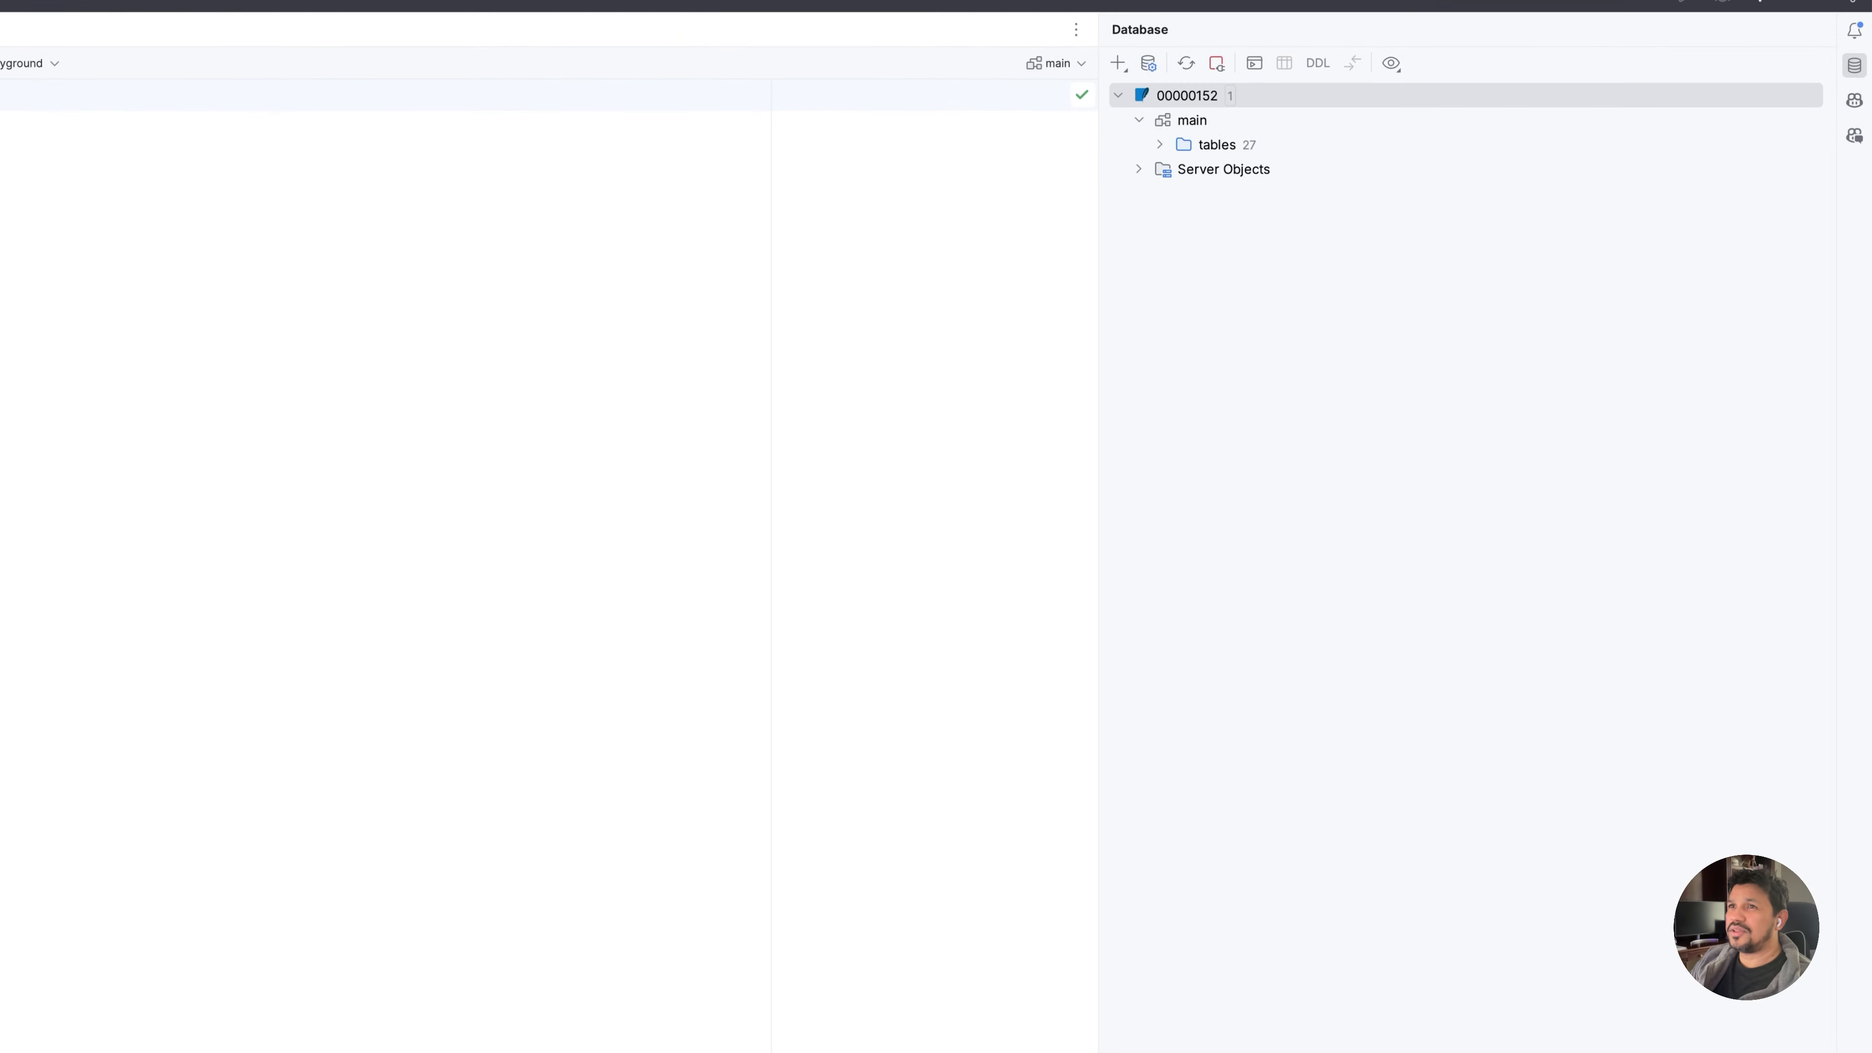
Arrange the Msty Studio browser window and the WebStorm window side by side, widening WebStorm and its console editor
double_click(1230, 40)
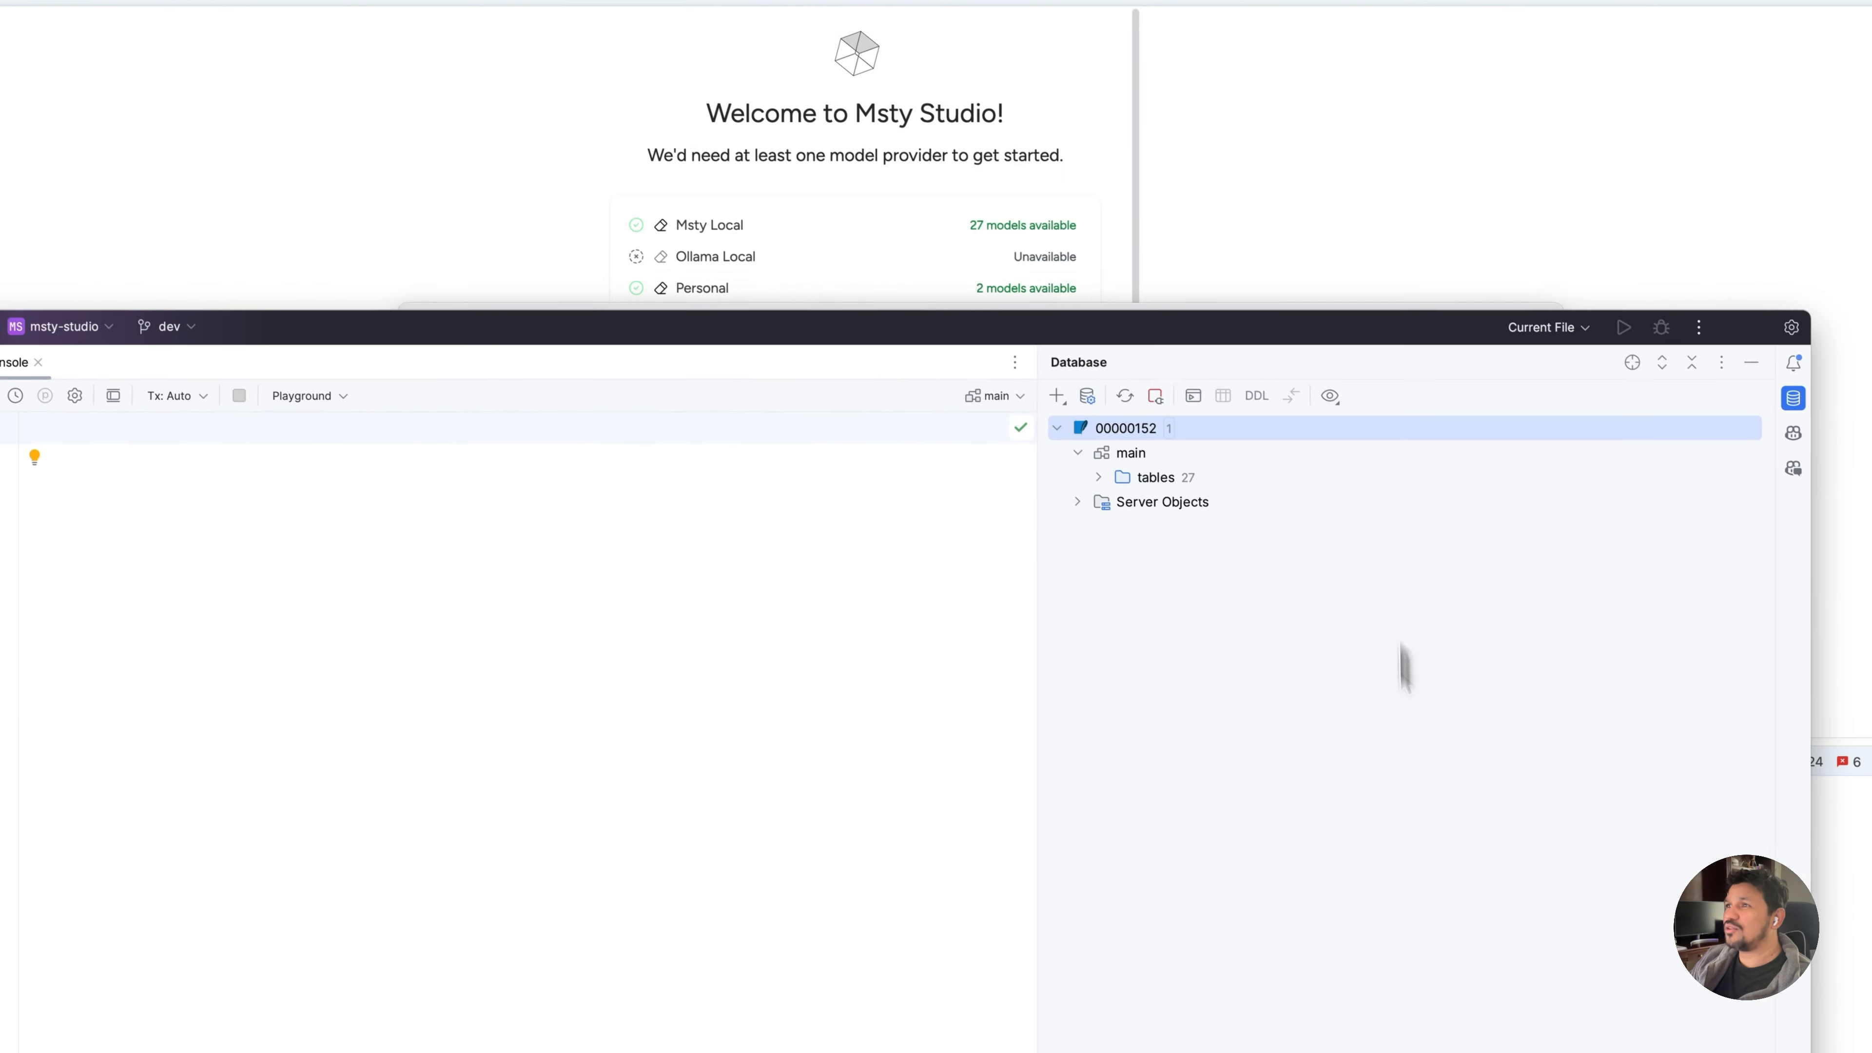
left_click_drag(1380, 46, 0, 393)
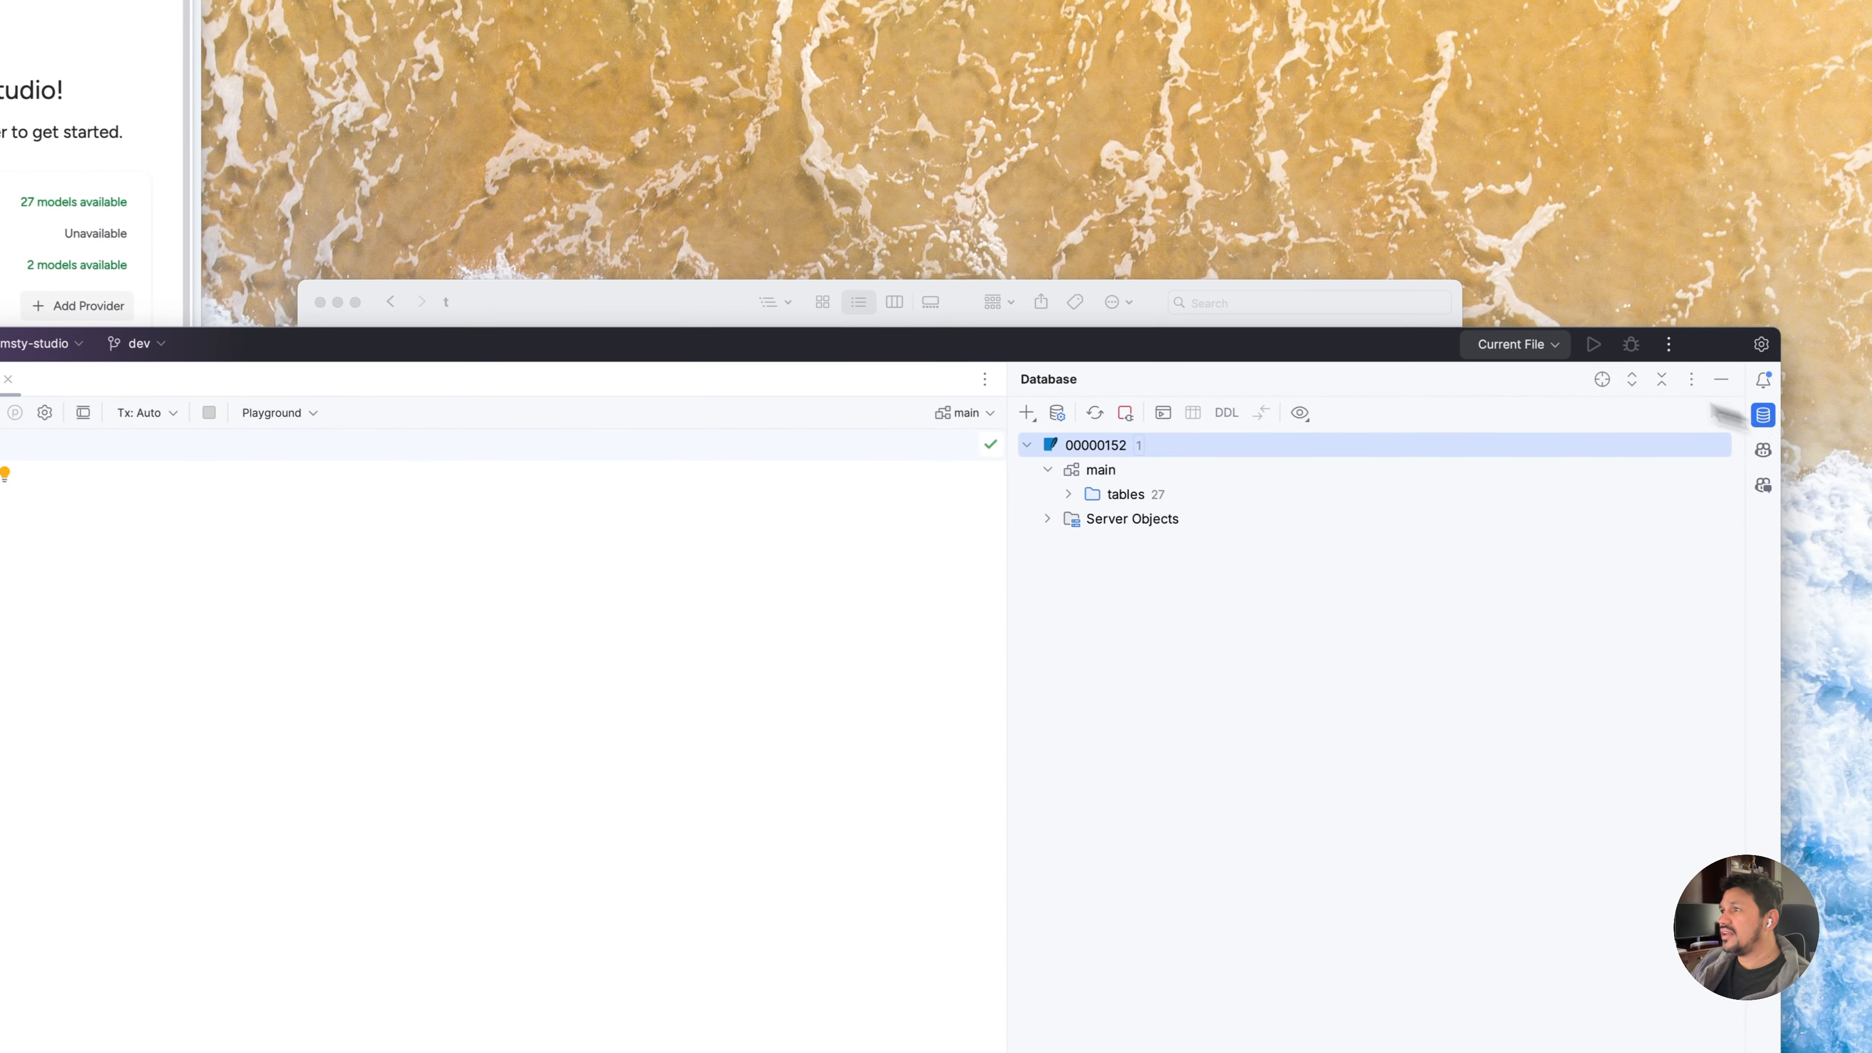
left_click_drag(1780, 358, 1871, 361)
left_click(1303, 419)
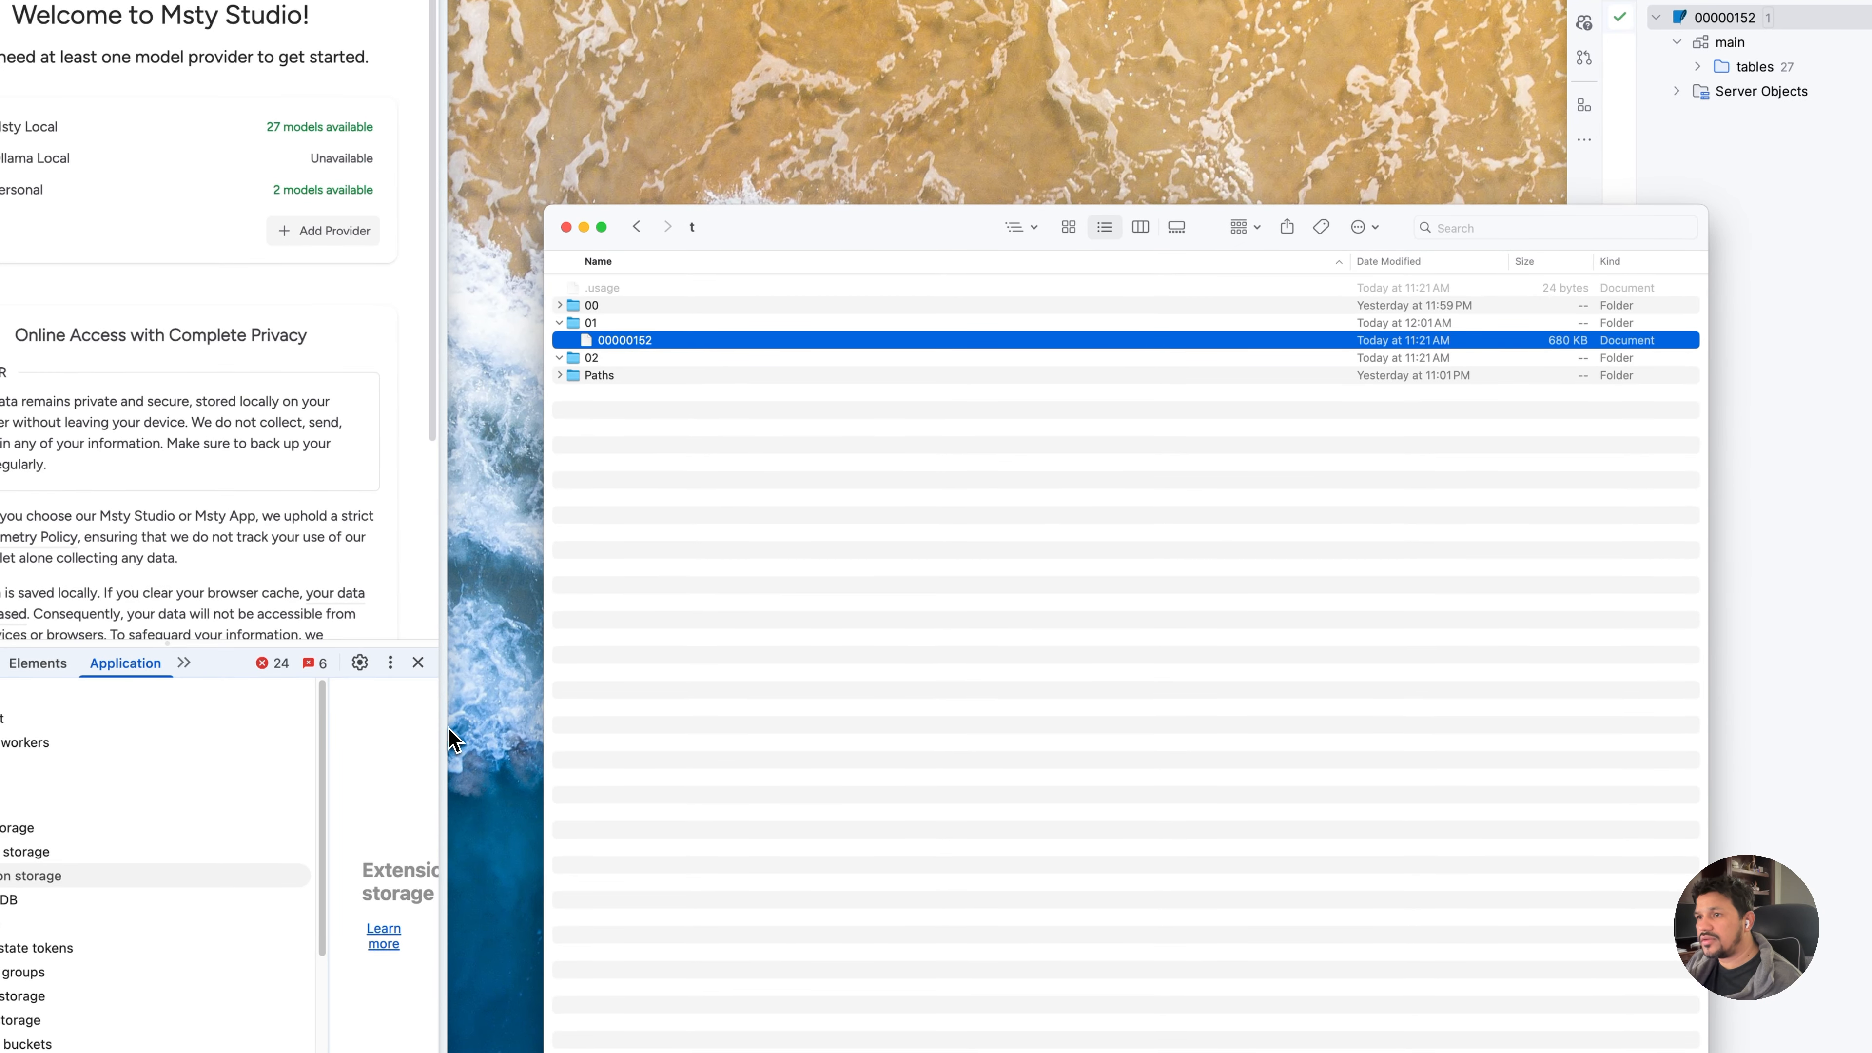
left_click_drag(454, 737, 1020, 649)
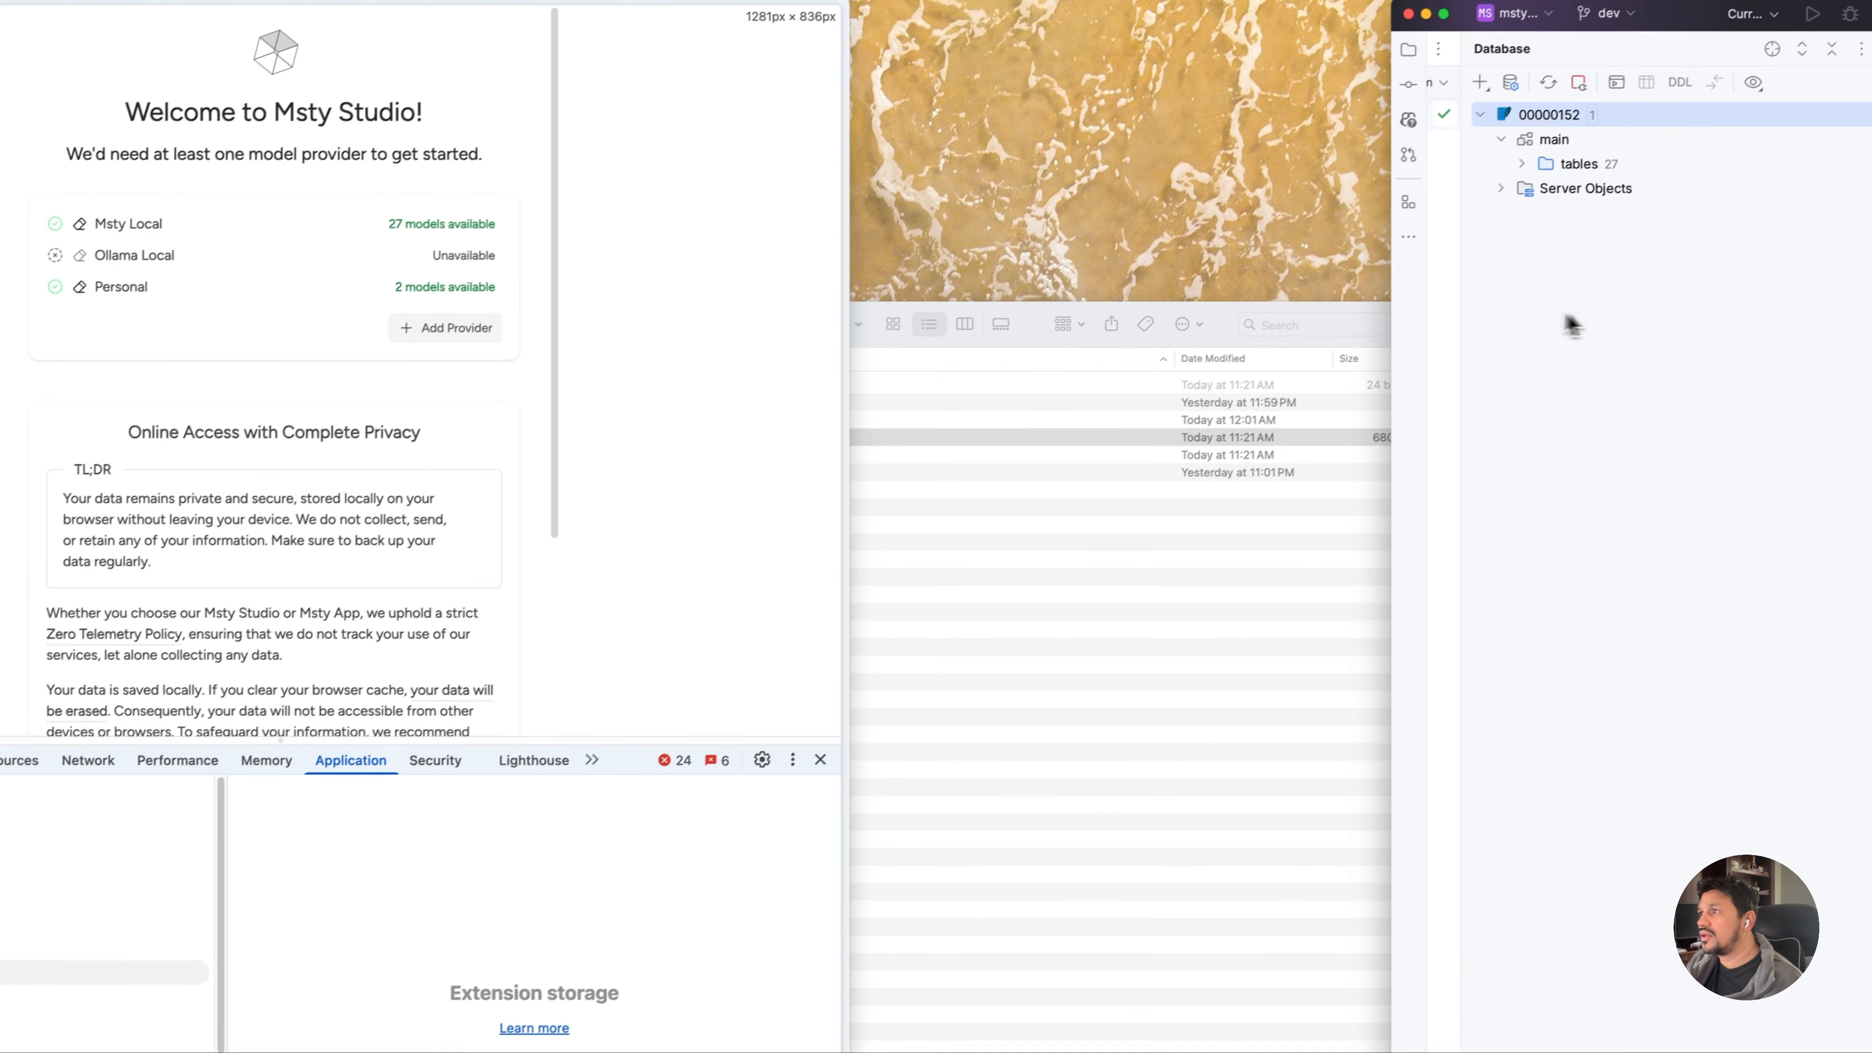
left_click_drag(1392, 337, 868, 374)
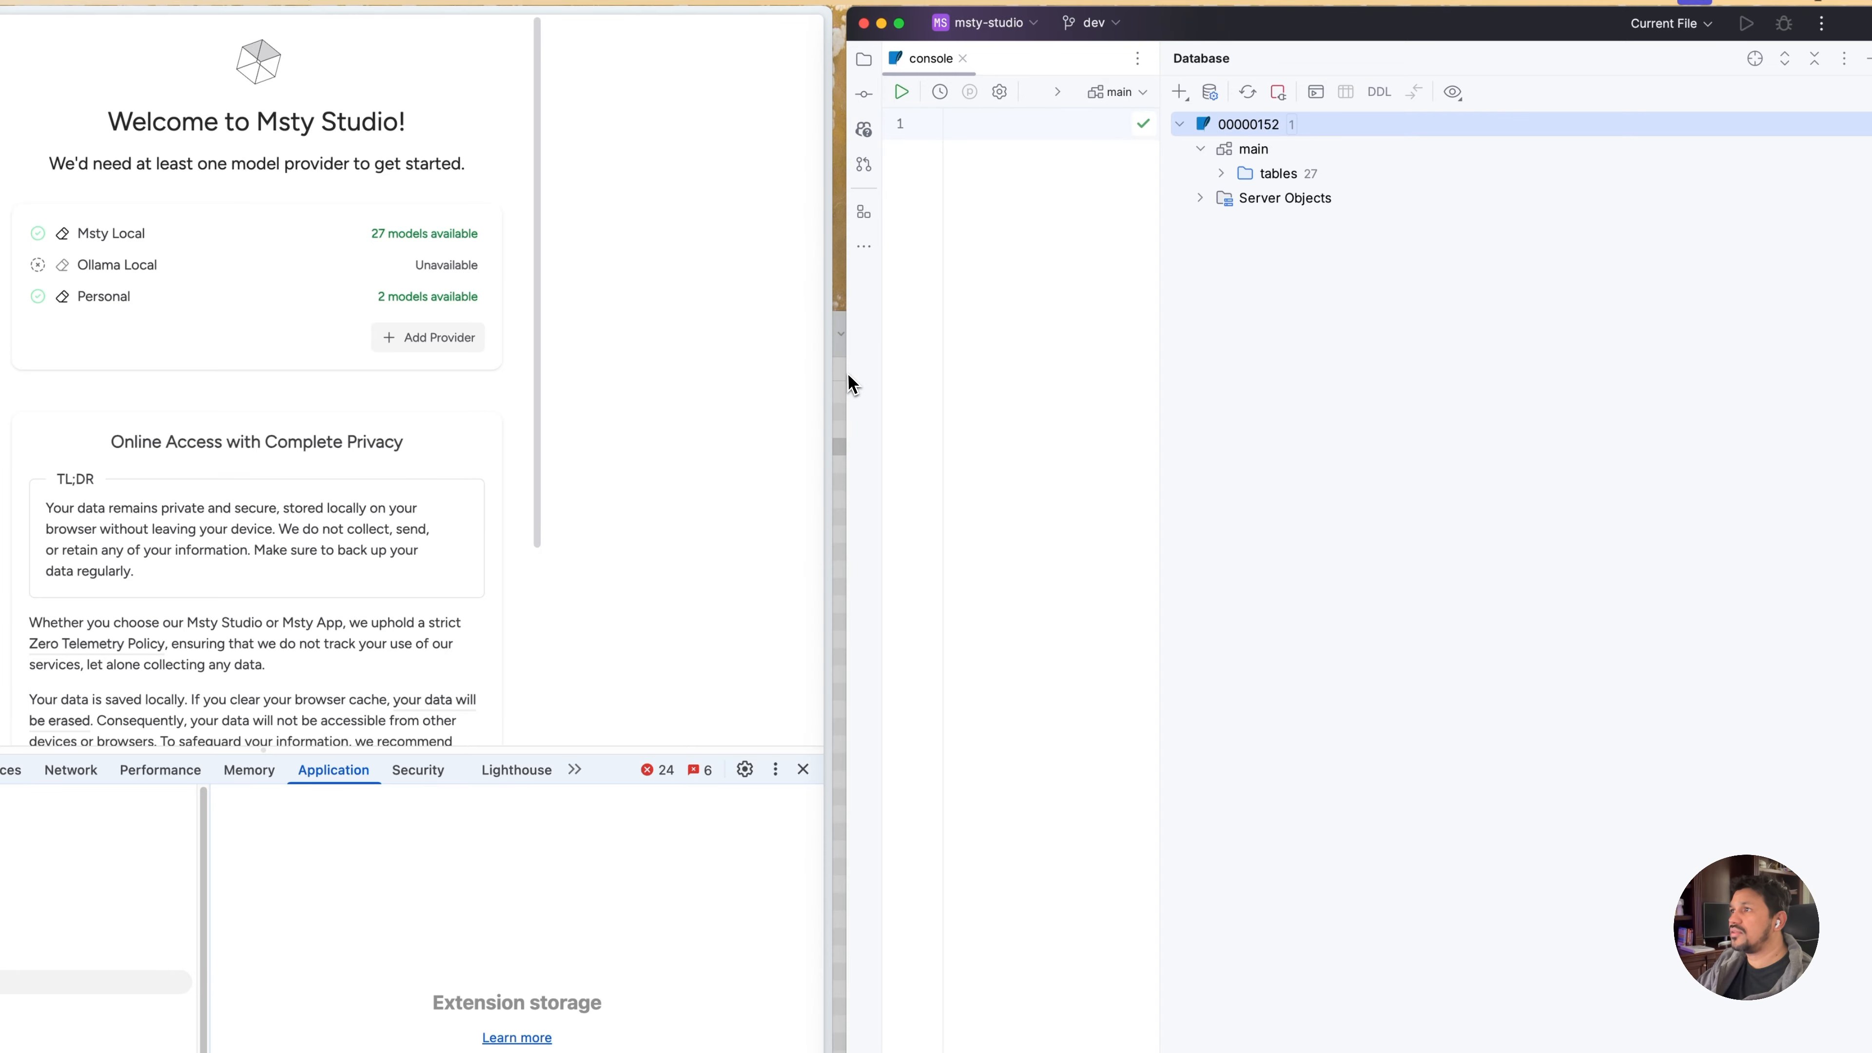
left_click_drag(1164, 301, 1316, 302)
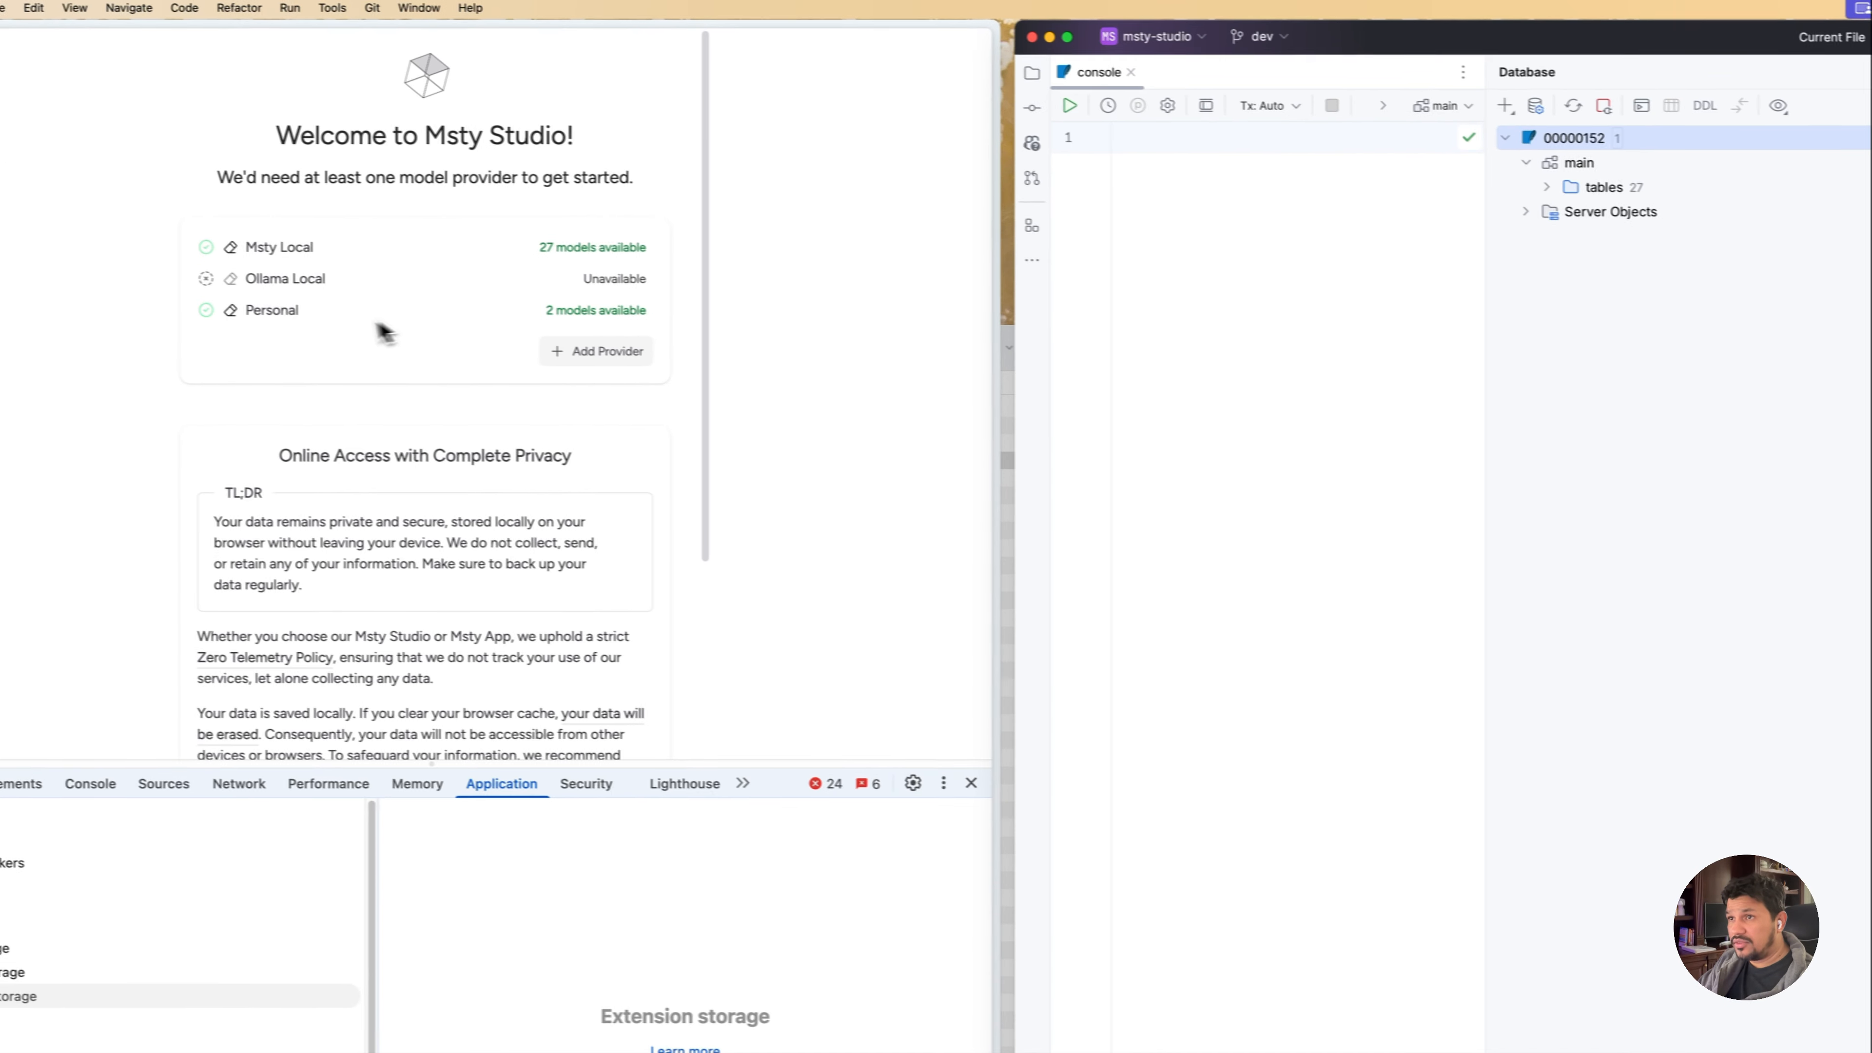
Expand the database's tables, open the languageModelsProviders table and hide the database tree to make room for its data
left_click(1363, 183)
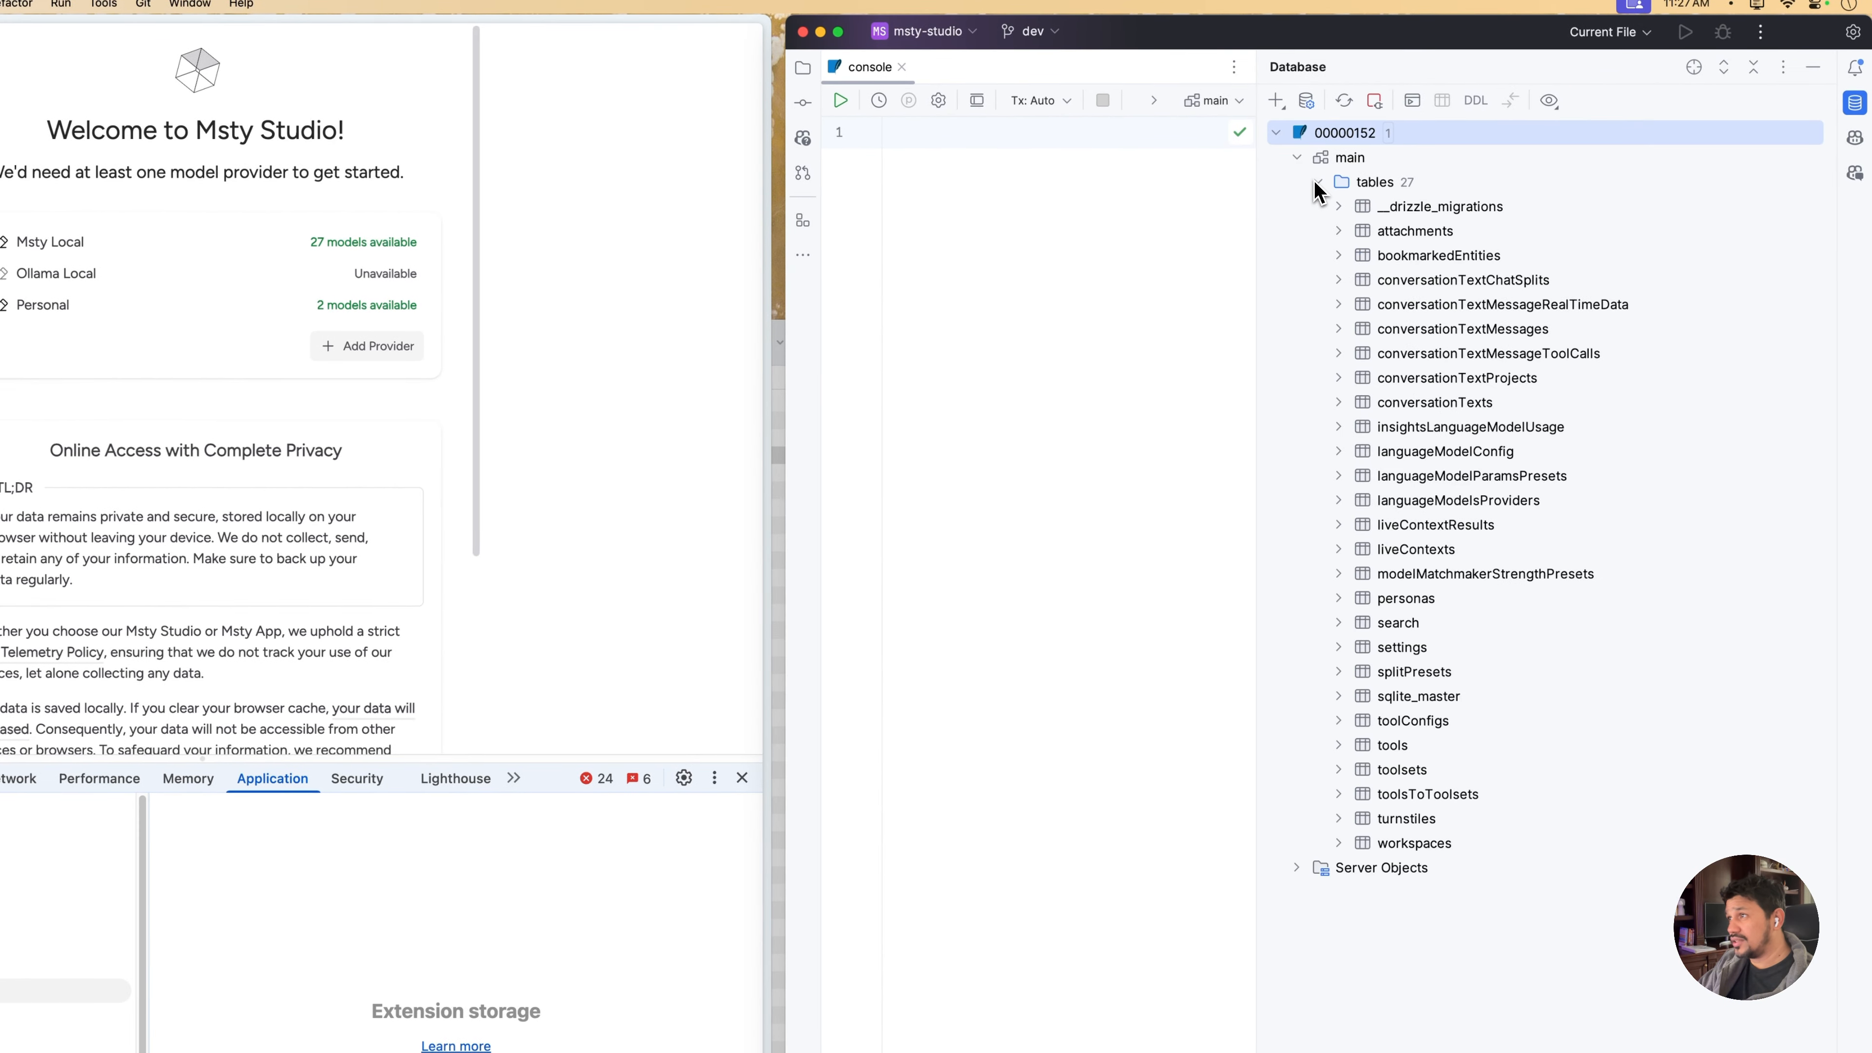
double_click(1407, 500)
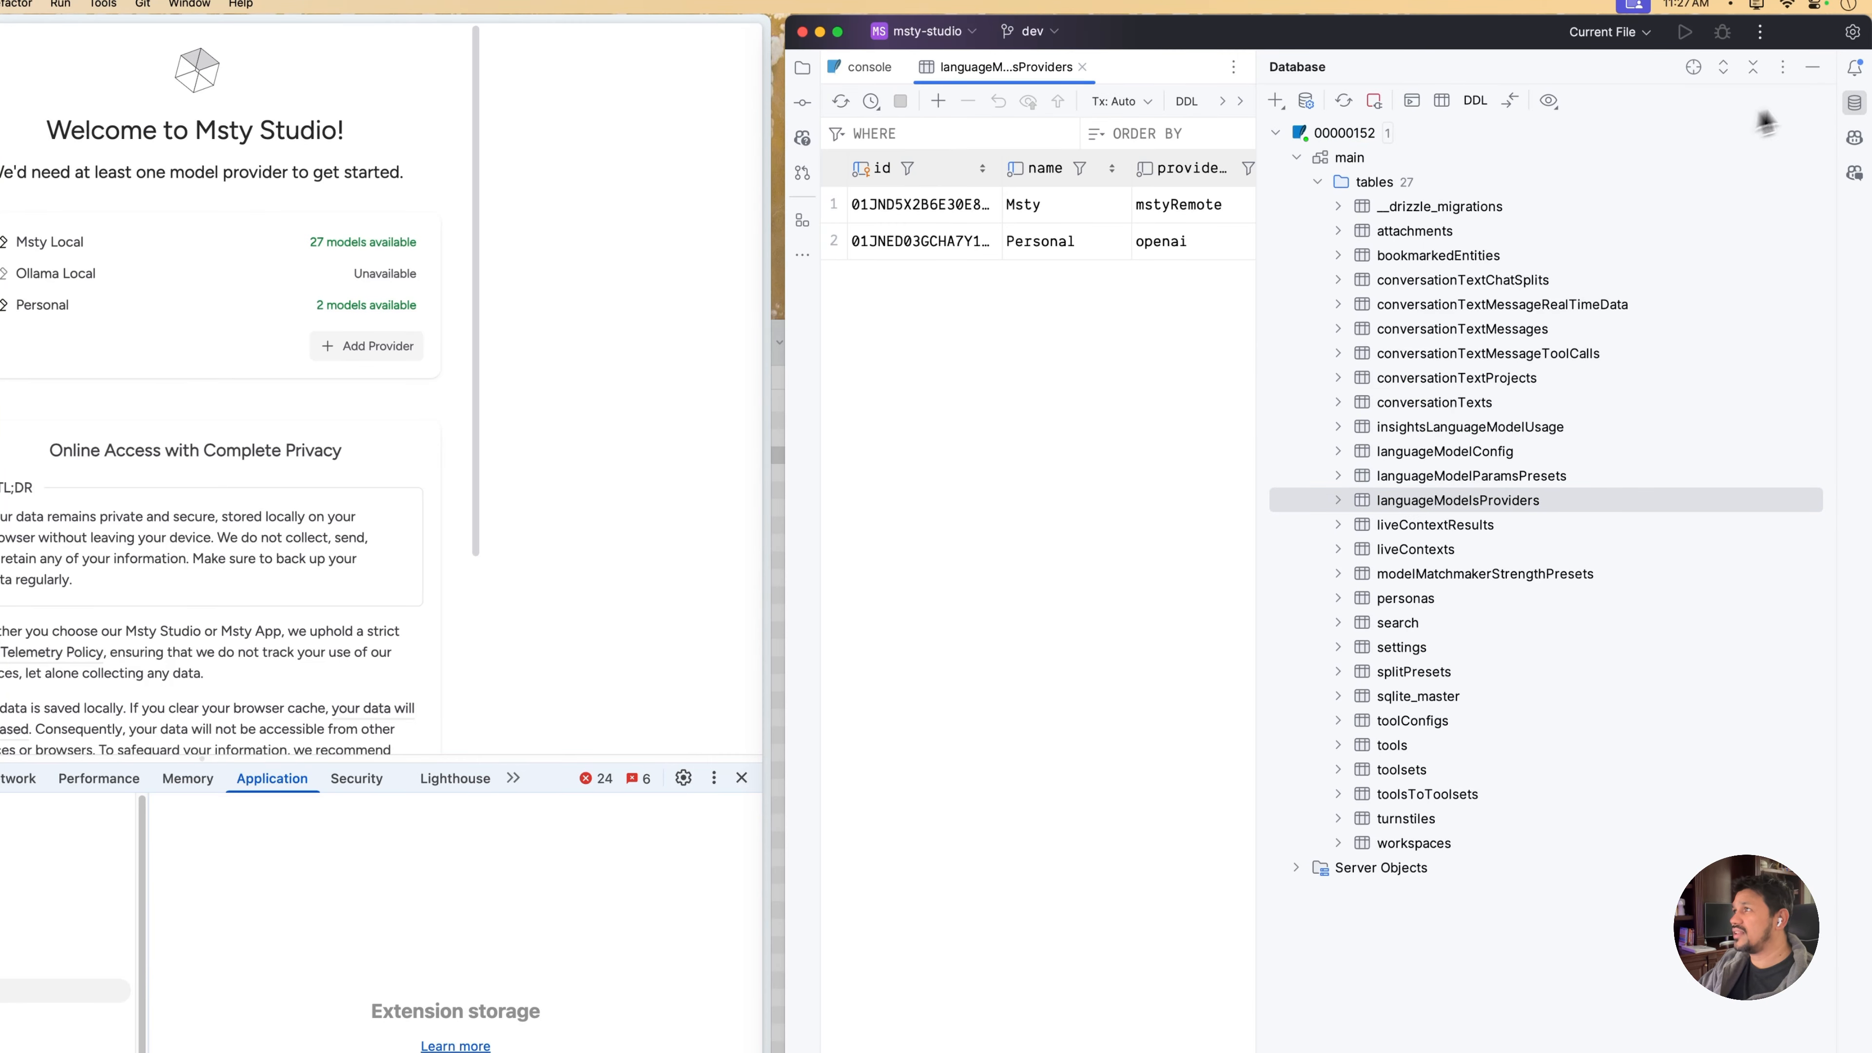
left_click(1852, 104)
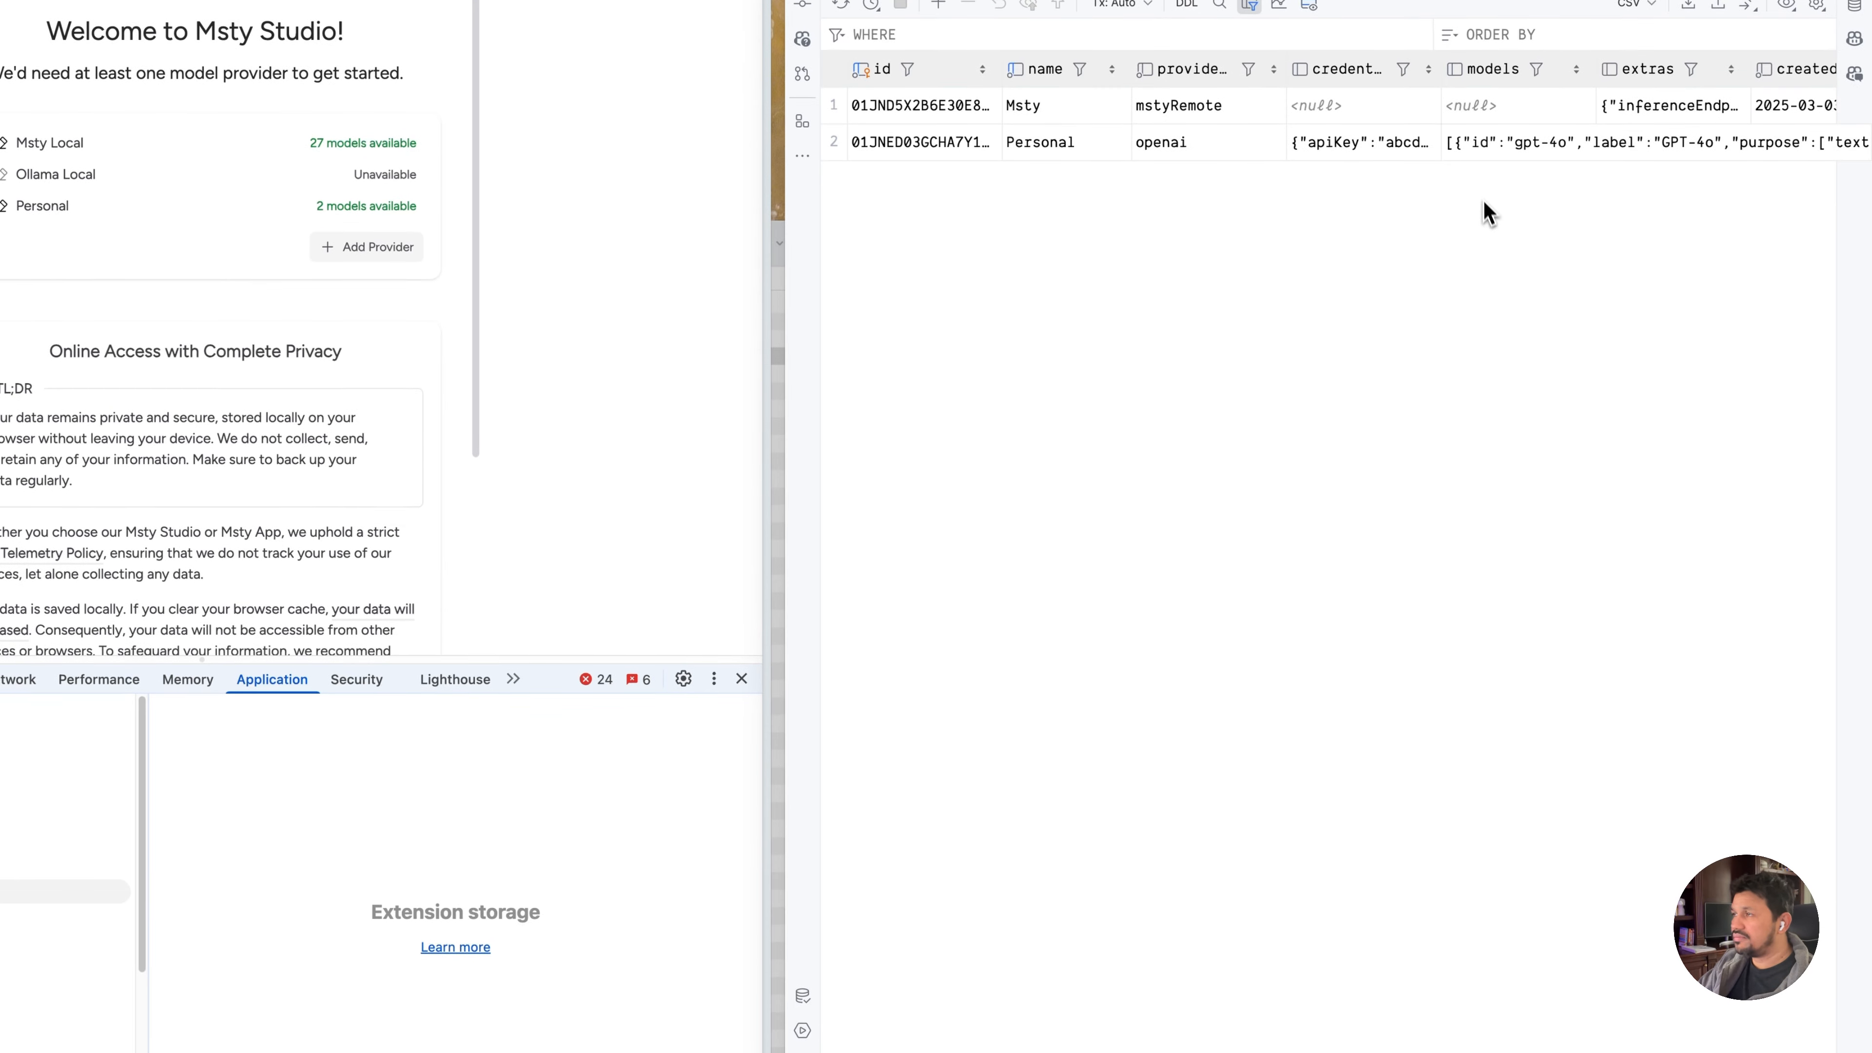
Change the name of the openai provider row to "Personal 1127" and submit the change to the database
left_click(1559, 235)
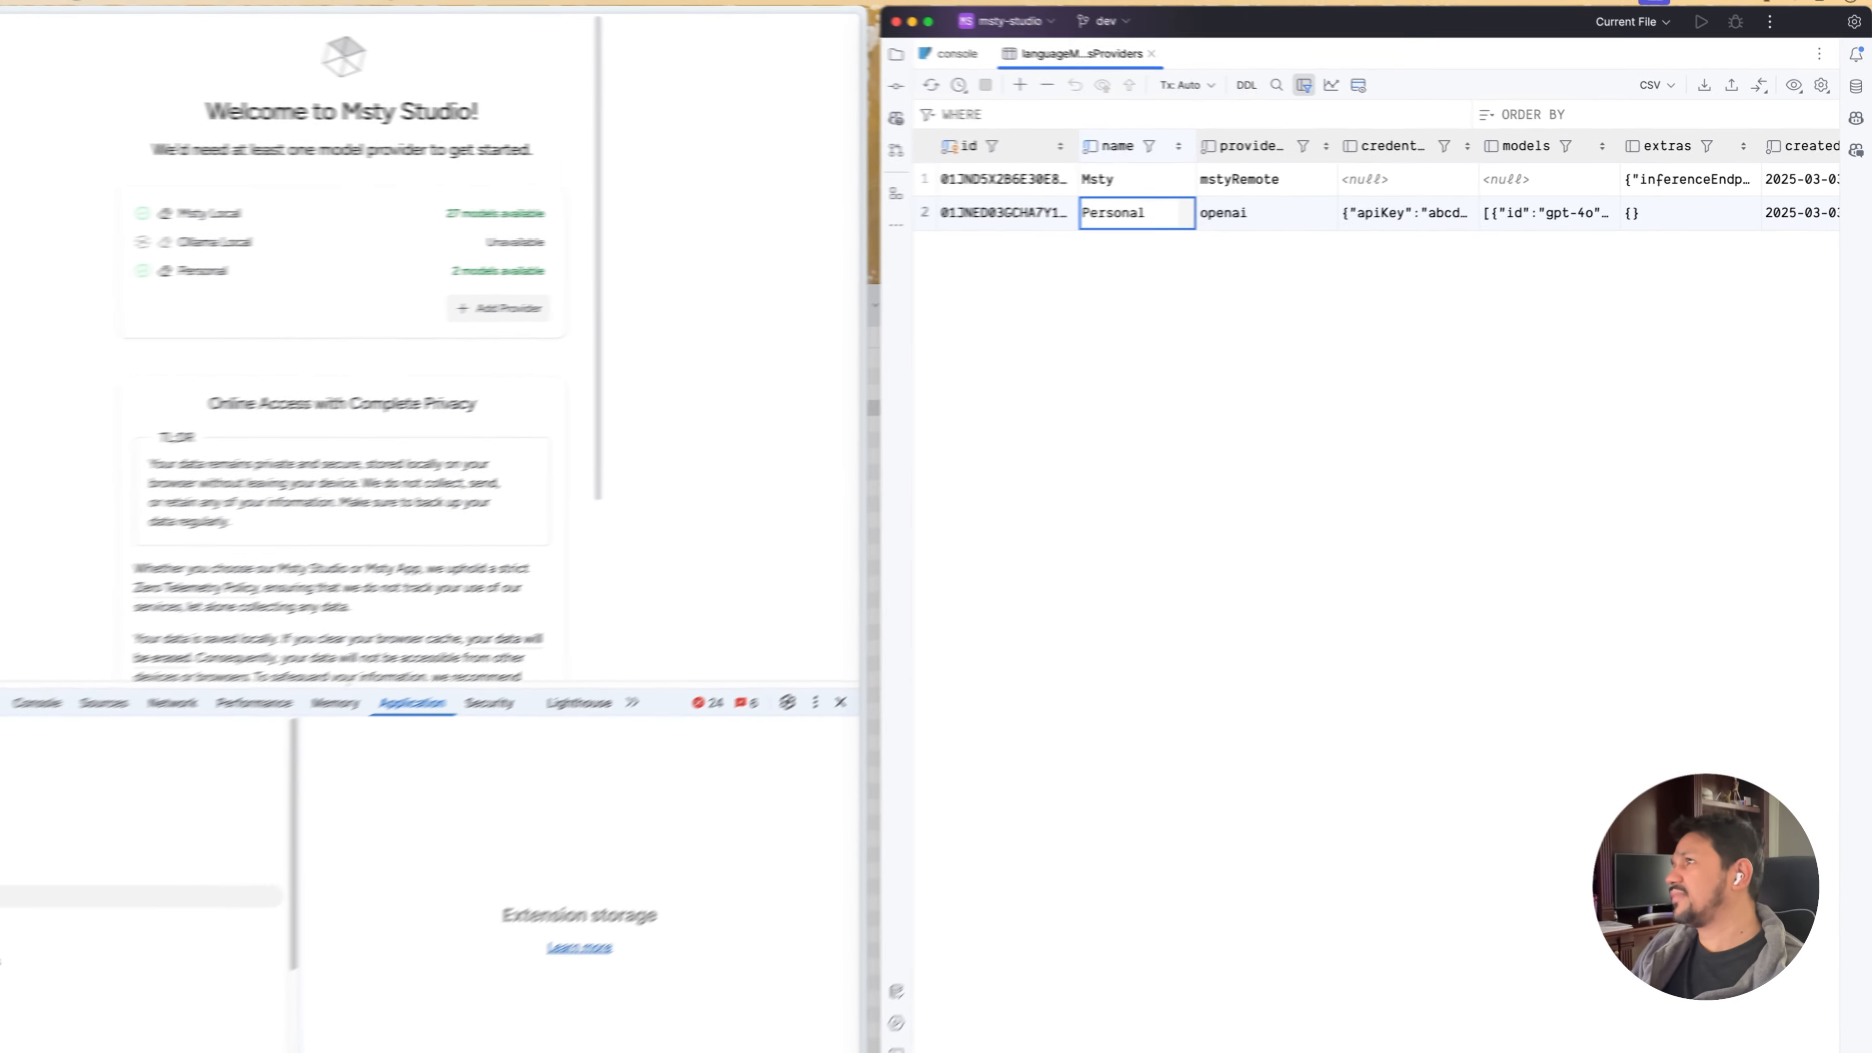
type("11")
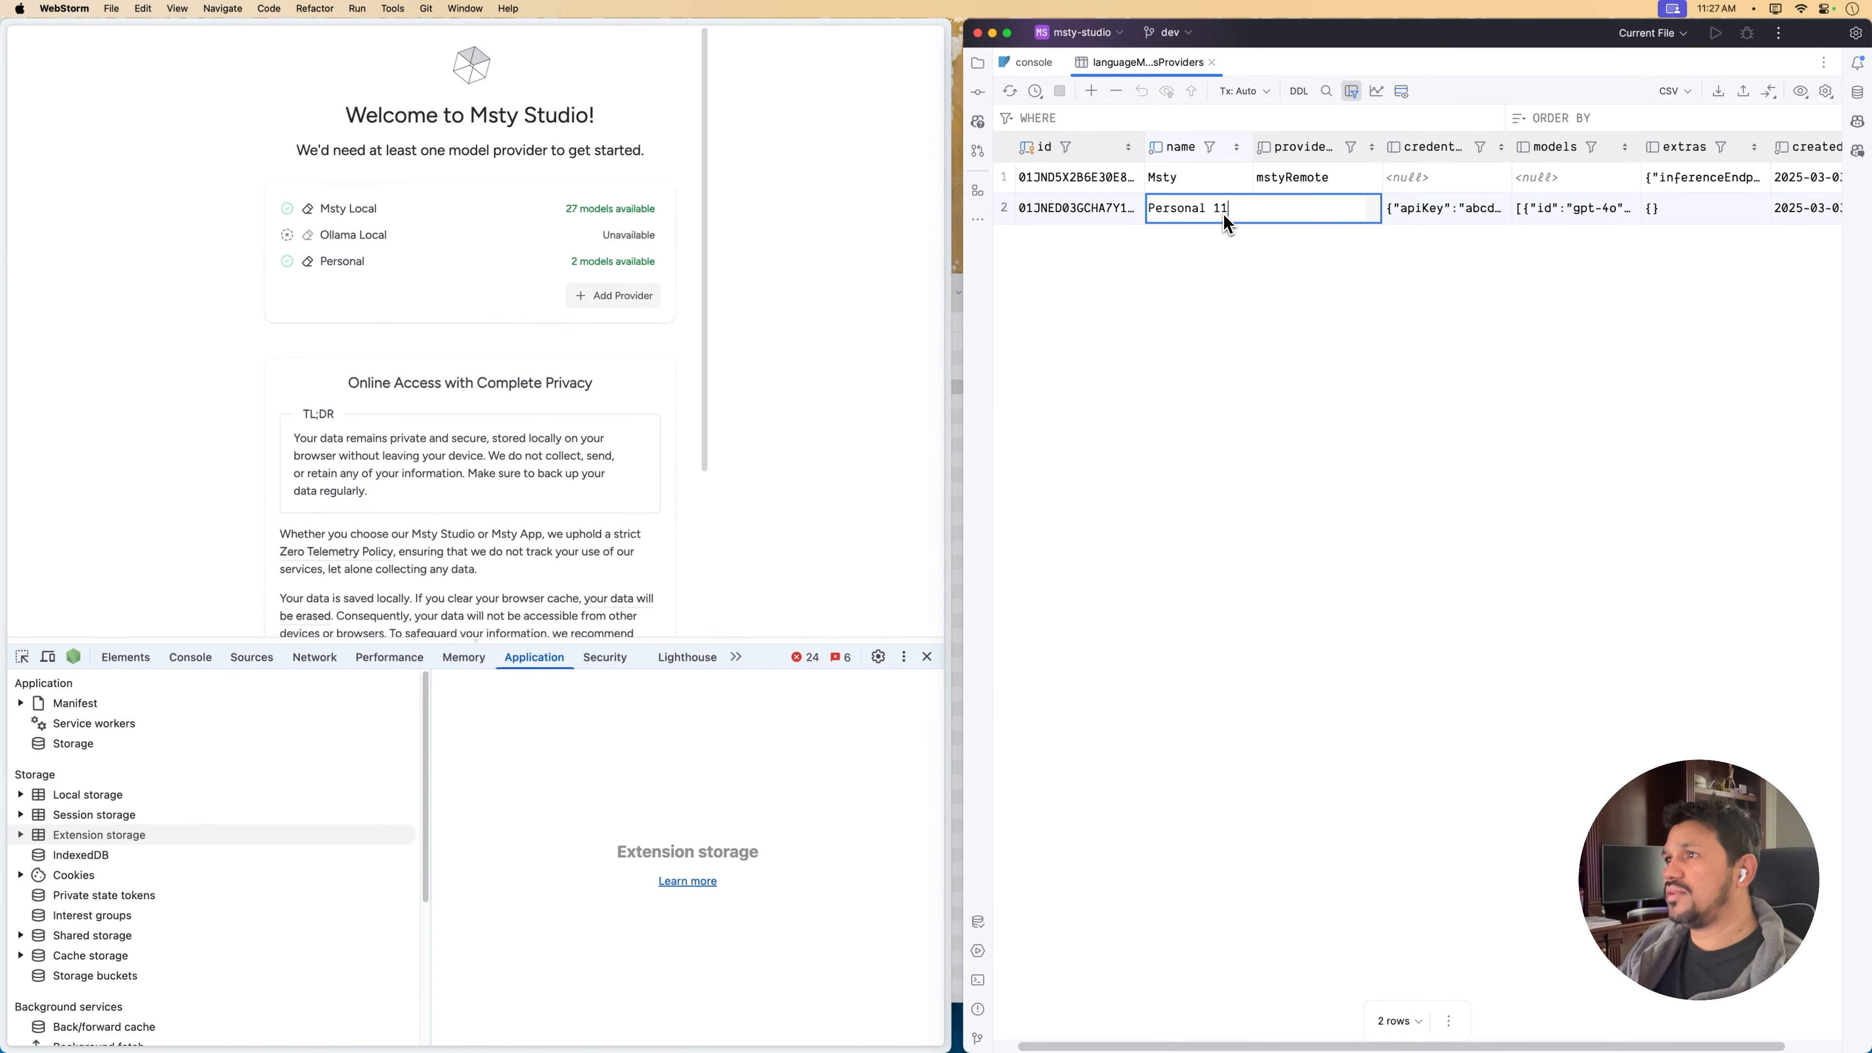
type("27")
key("Return")
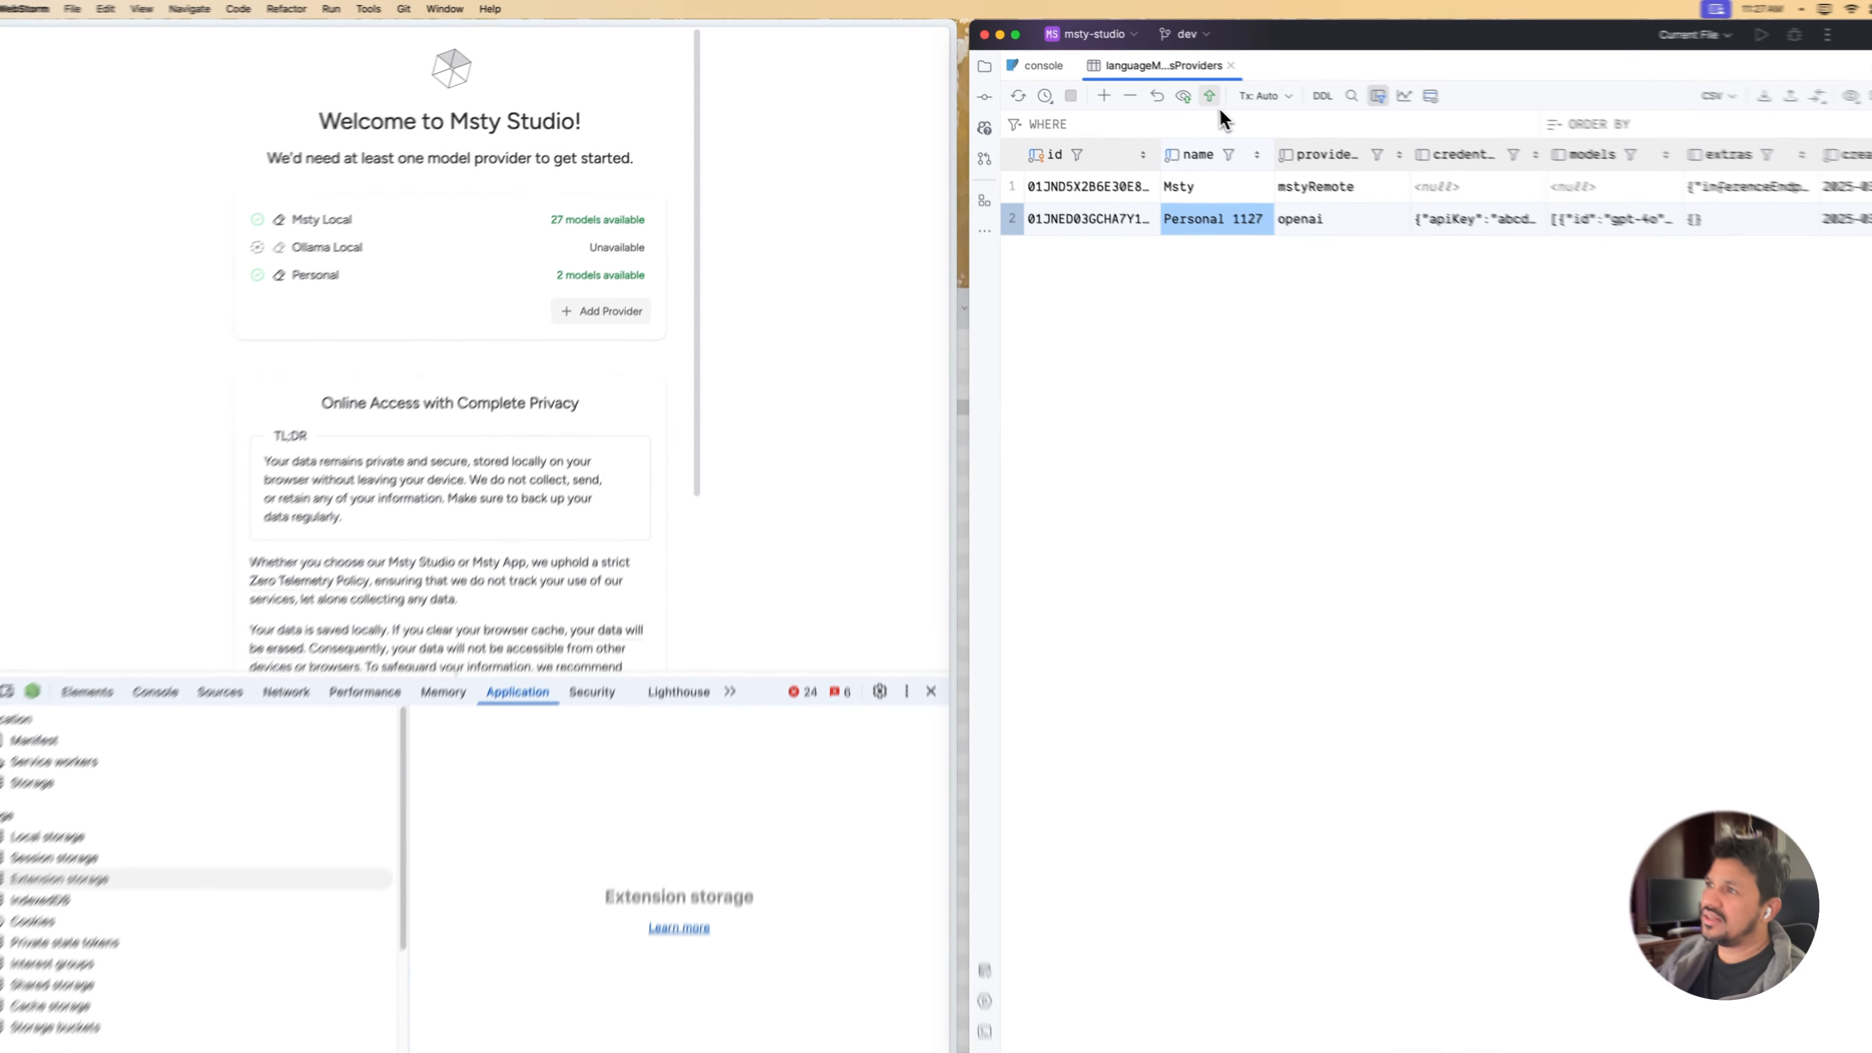
left_click(1212, 98)
Switch to the browser, reload the Msty Studio page without cache and look through the developer tools' application storage list
left_click(746, 171)
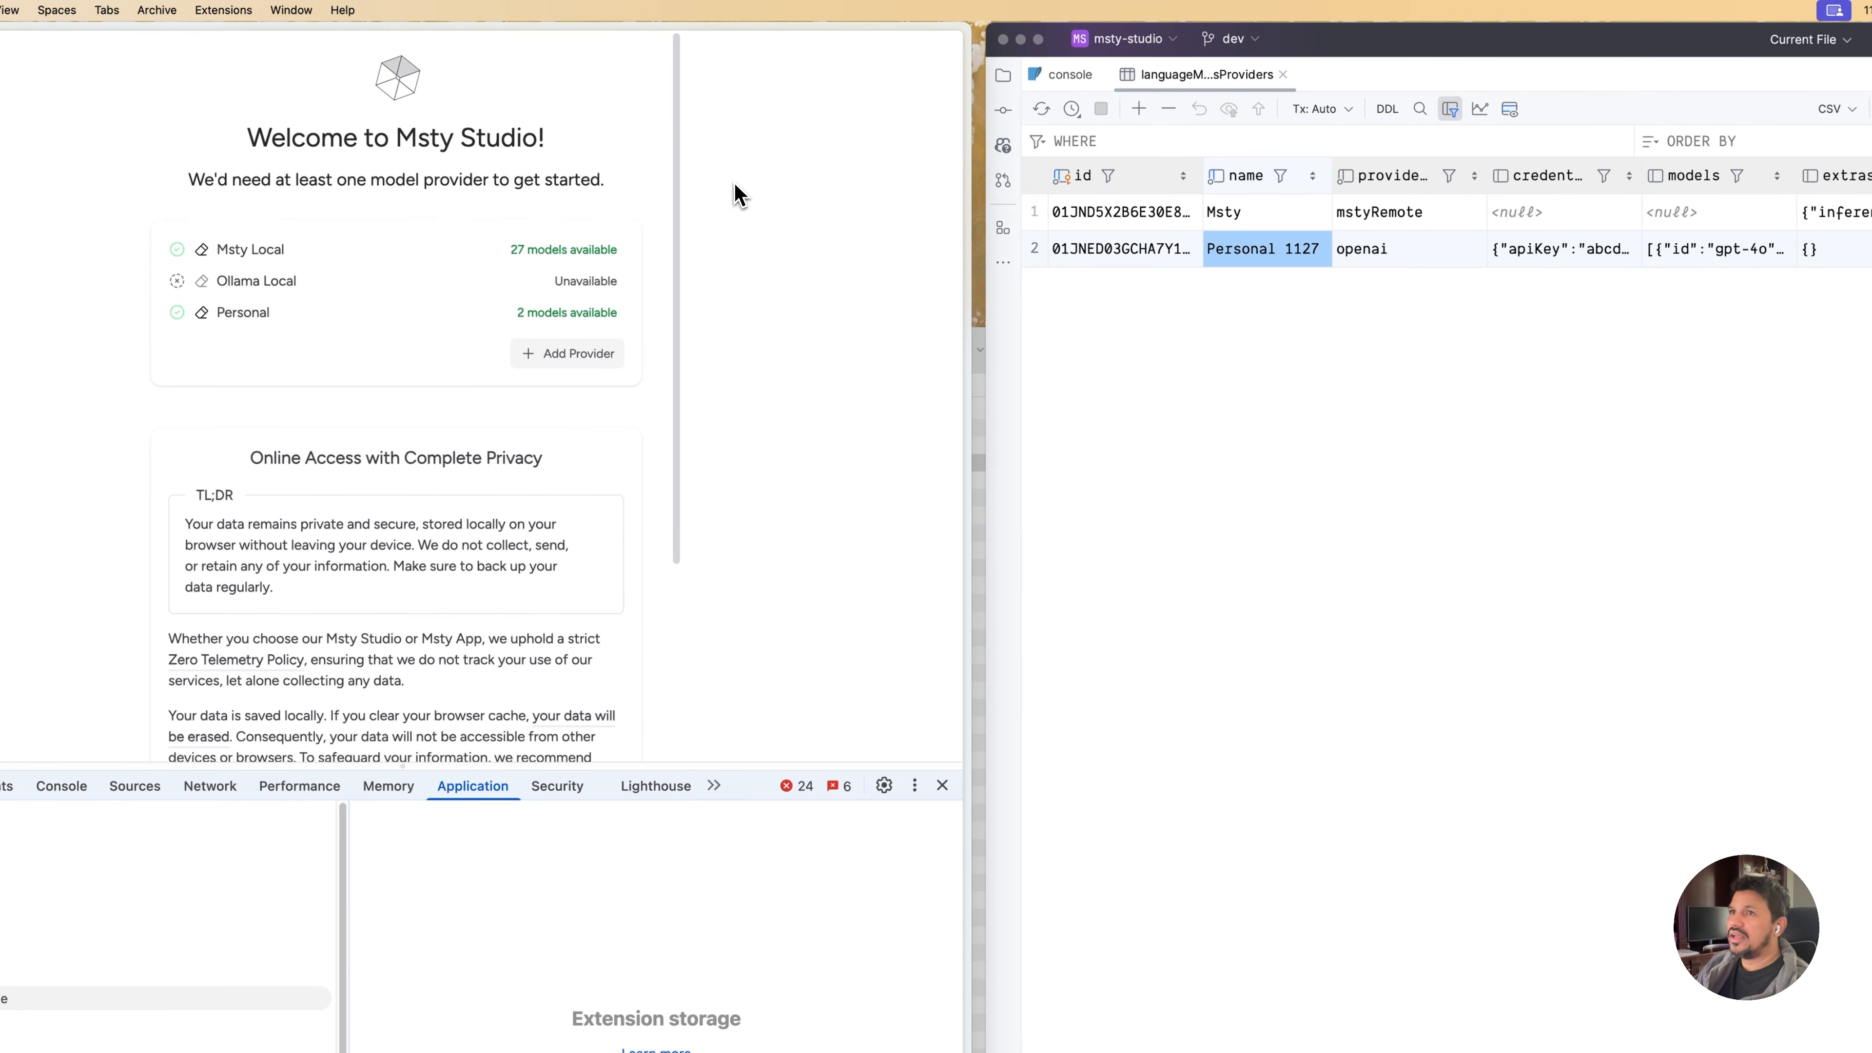
key("super+shift+r")
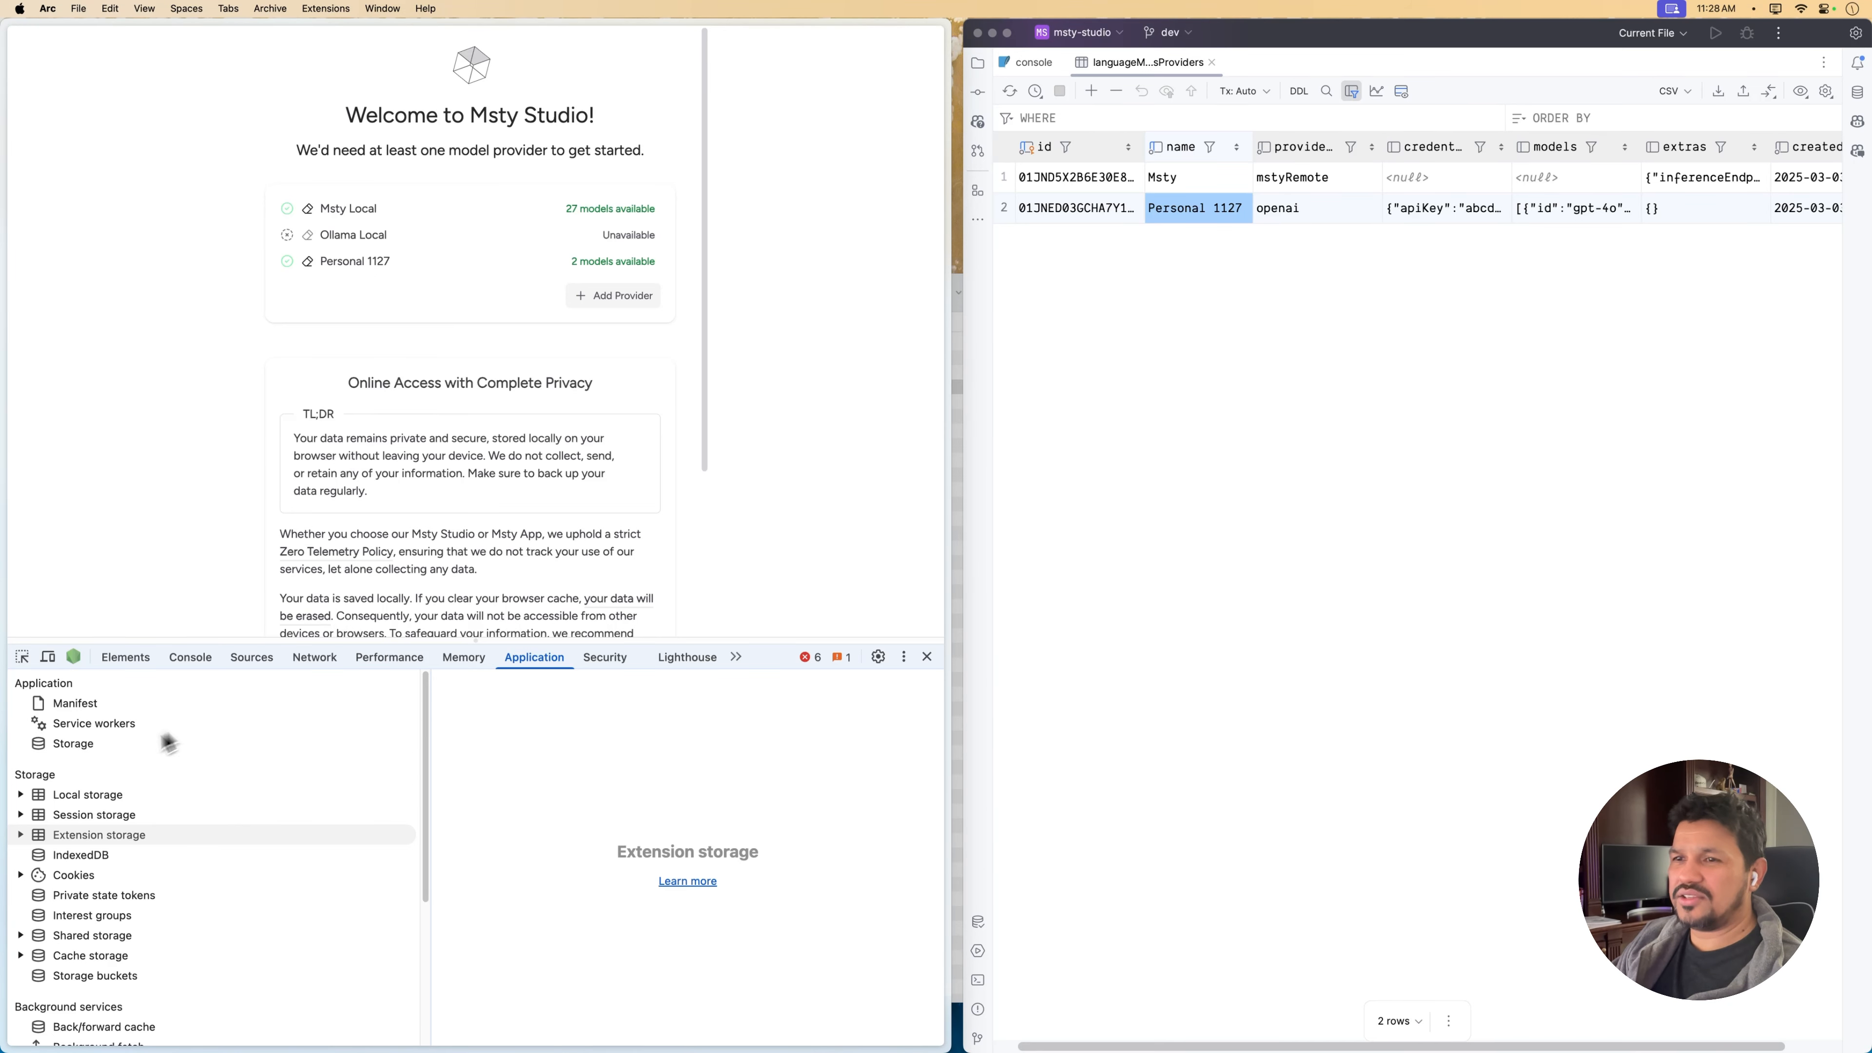
scroll(184, 896, "down", 3)
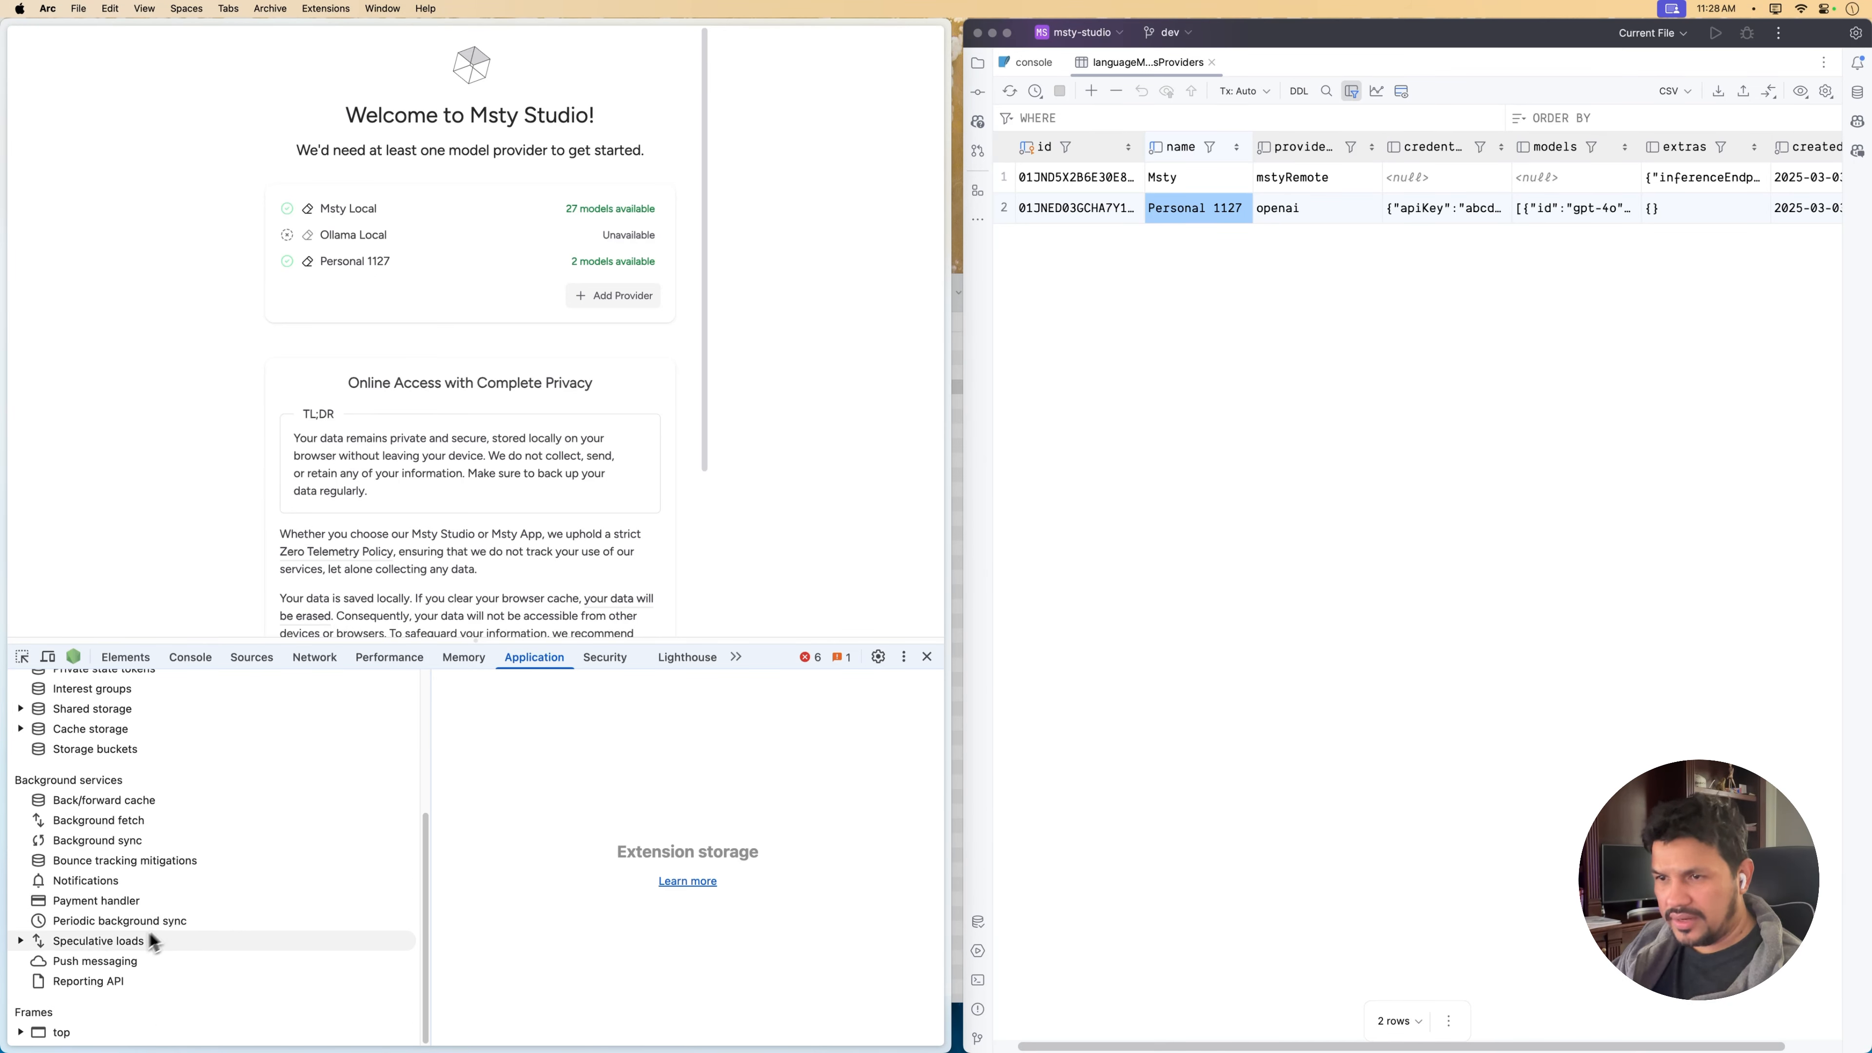
scroll(221, 907, "up", 3)
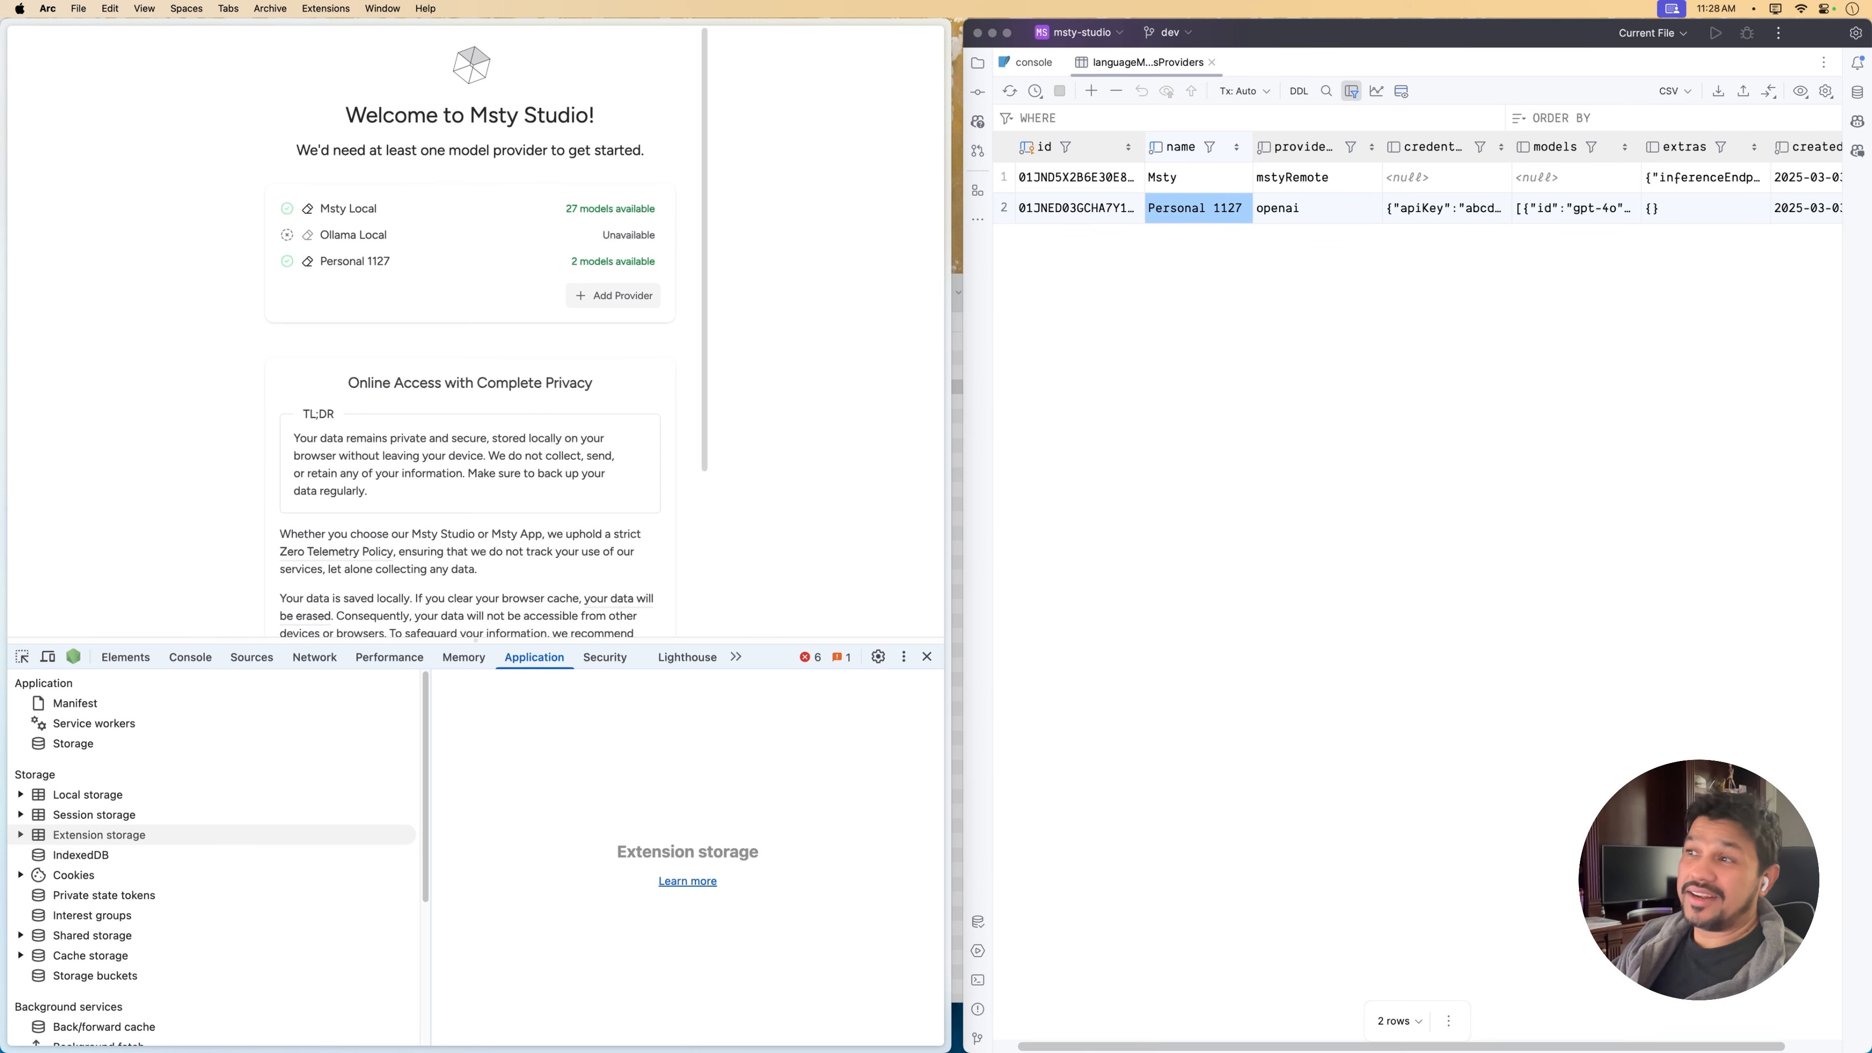
Delete the Personal 1127 provider in Msty Studio and refresh the languageModelsProviders table data in WebStorm
left_click(1277, 208)
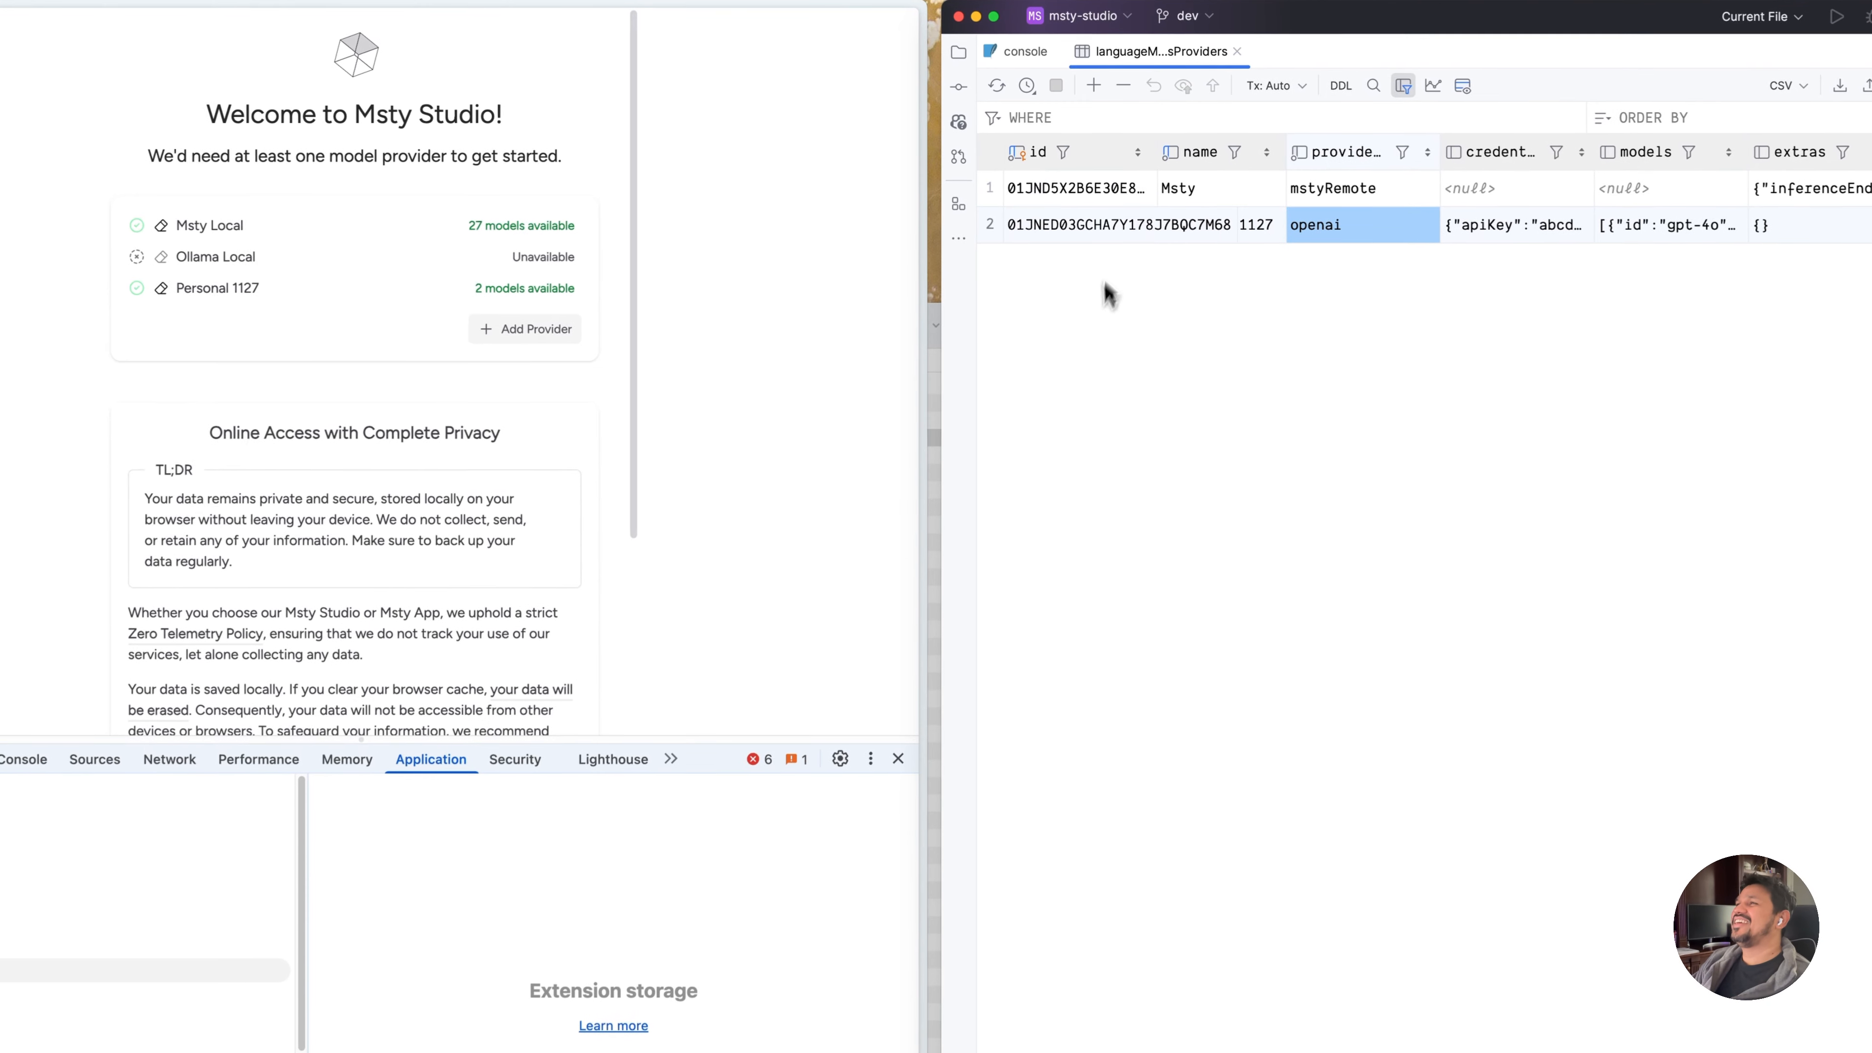
left_click(1062, 225)
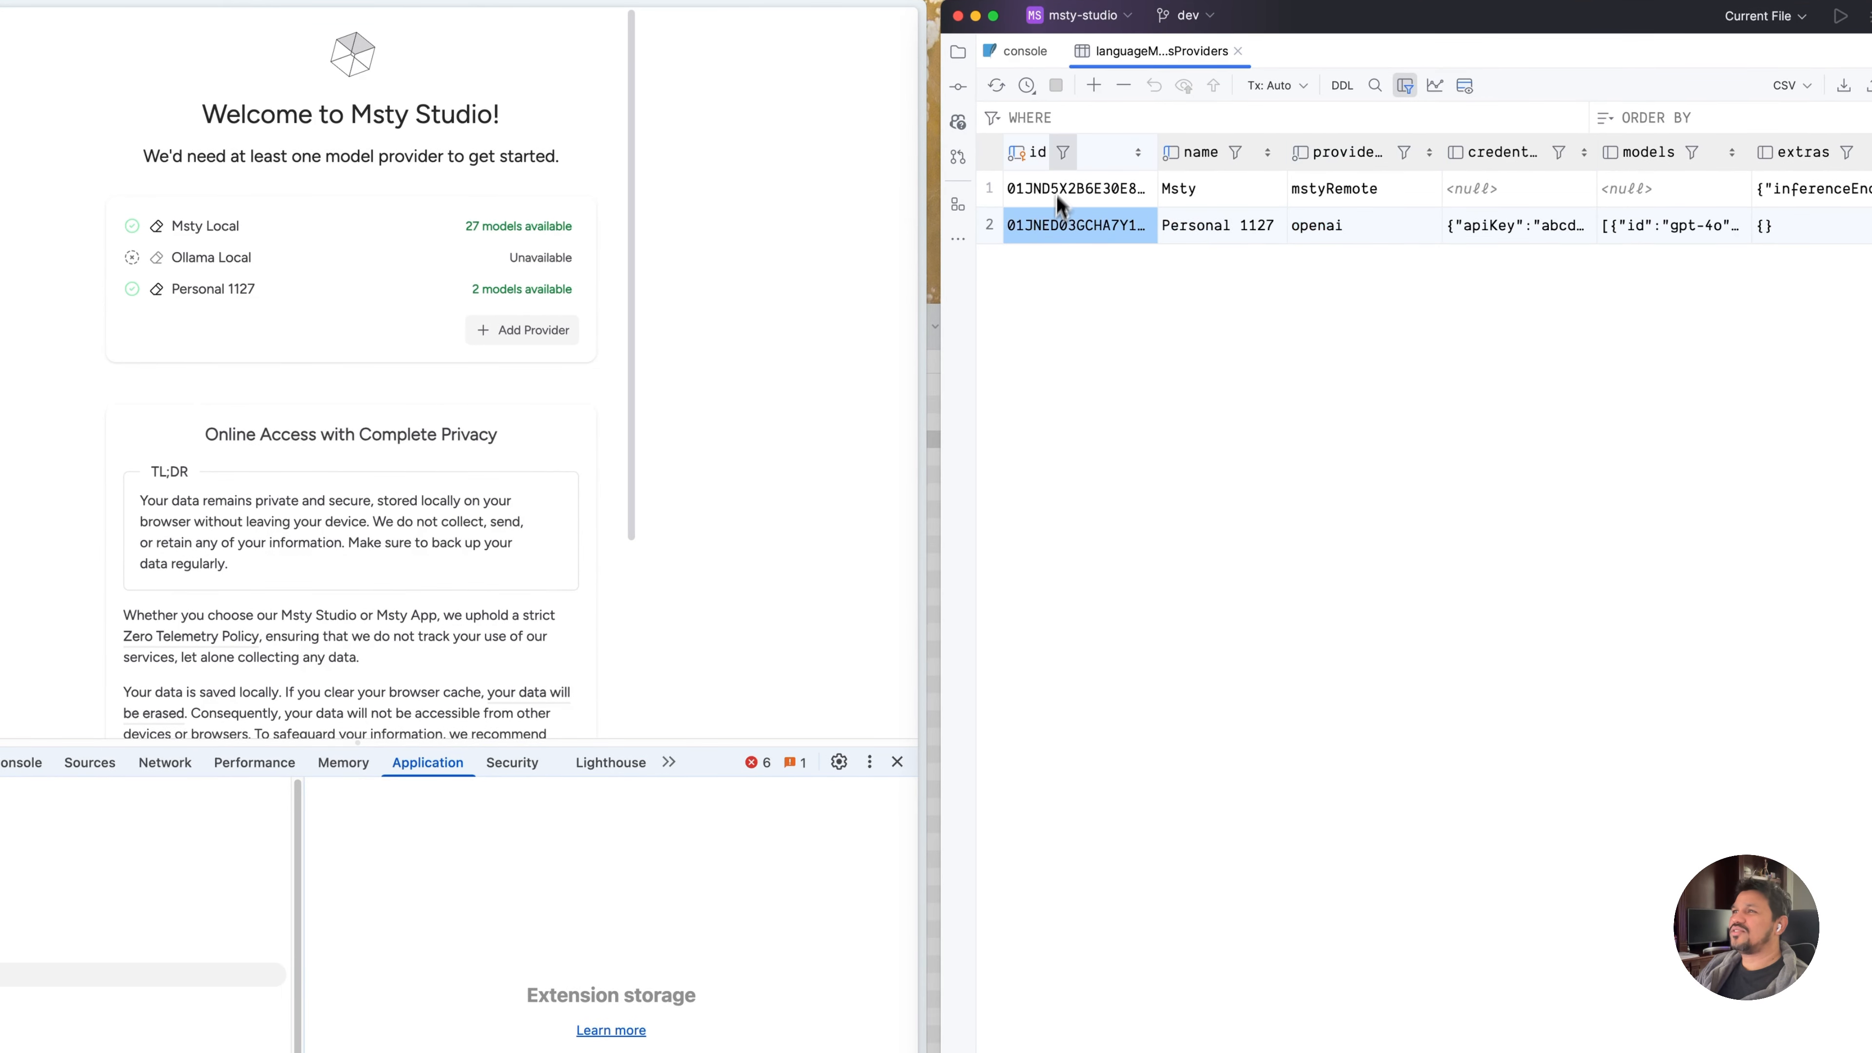
left_click(249, 308)
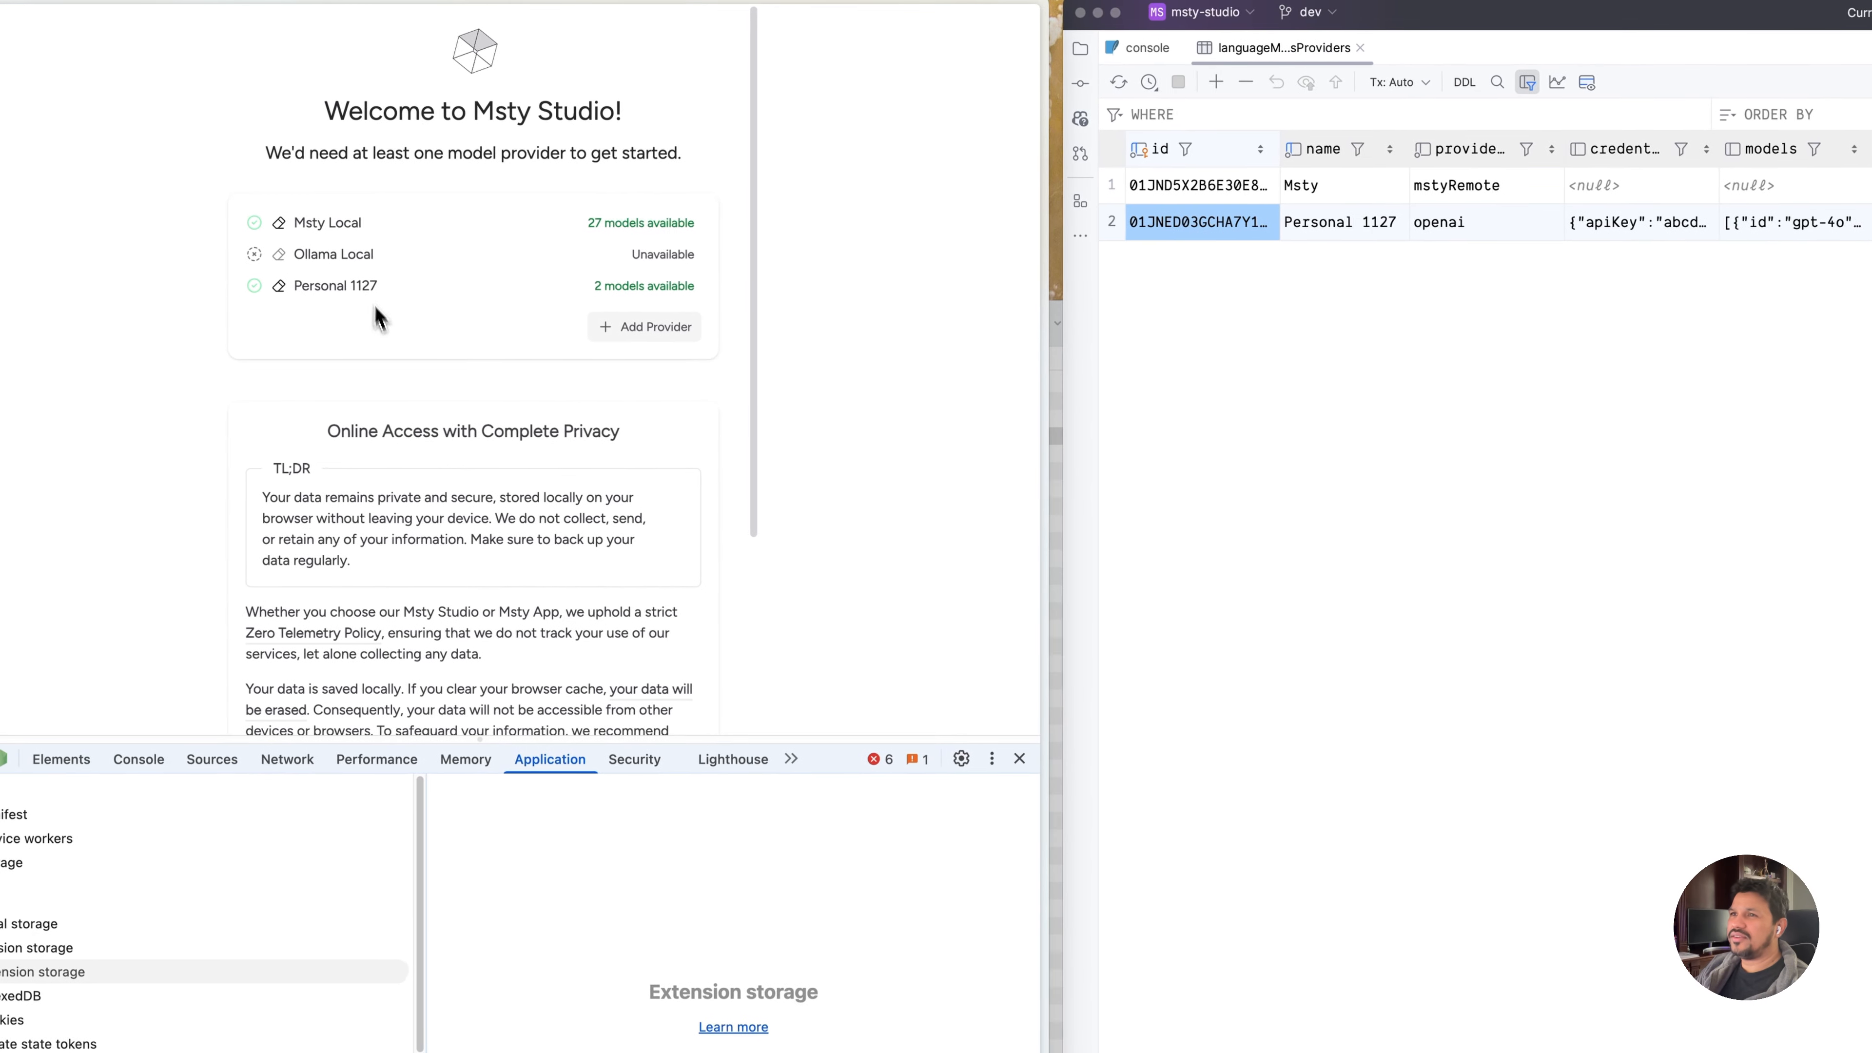
left_click(292, 296)
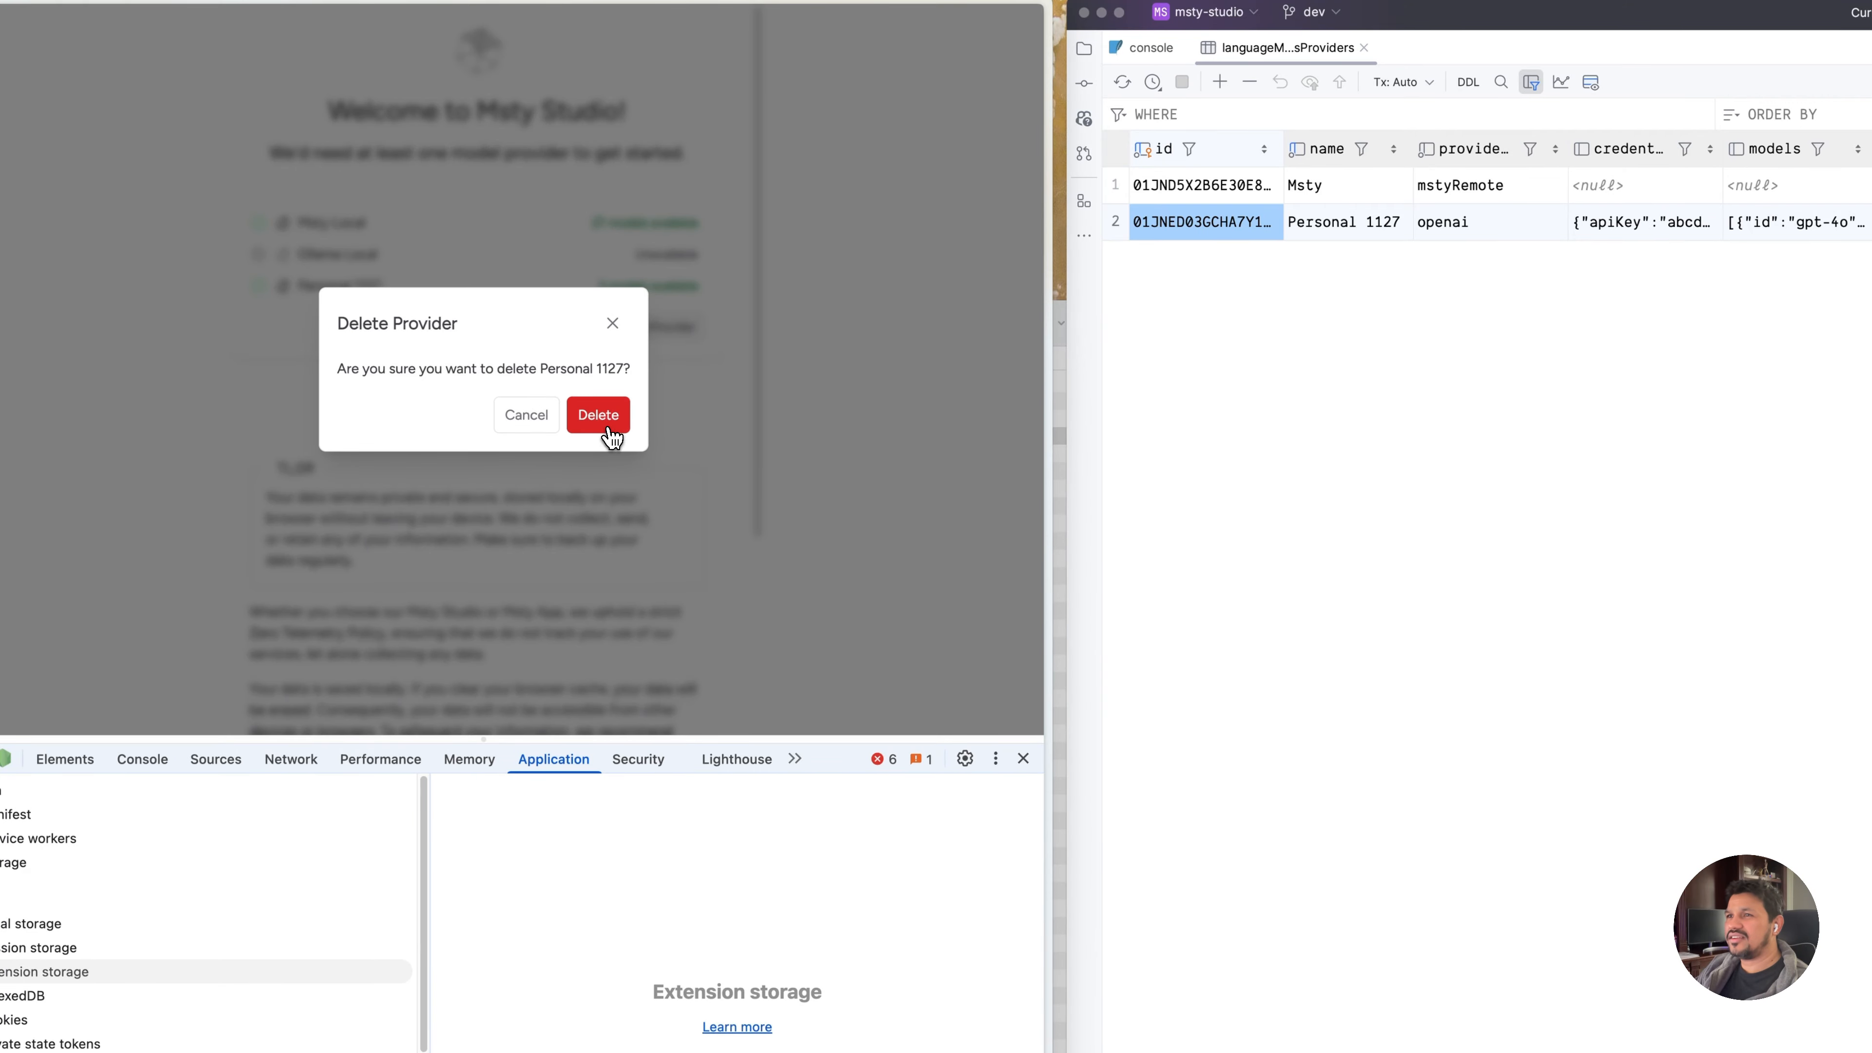
left_click(596, 414)
left_click(1379, 513)
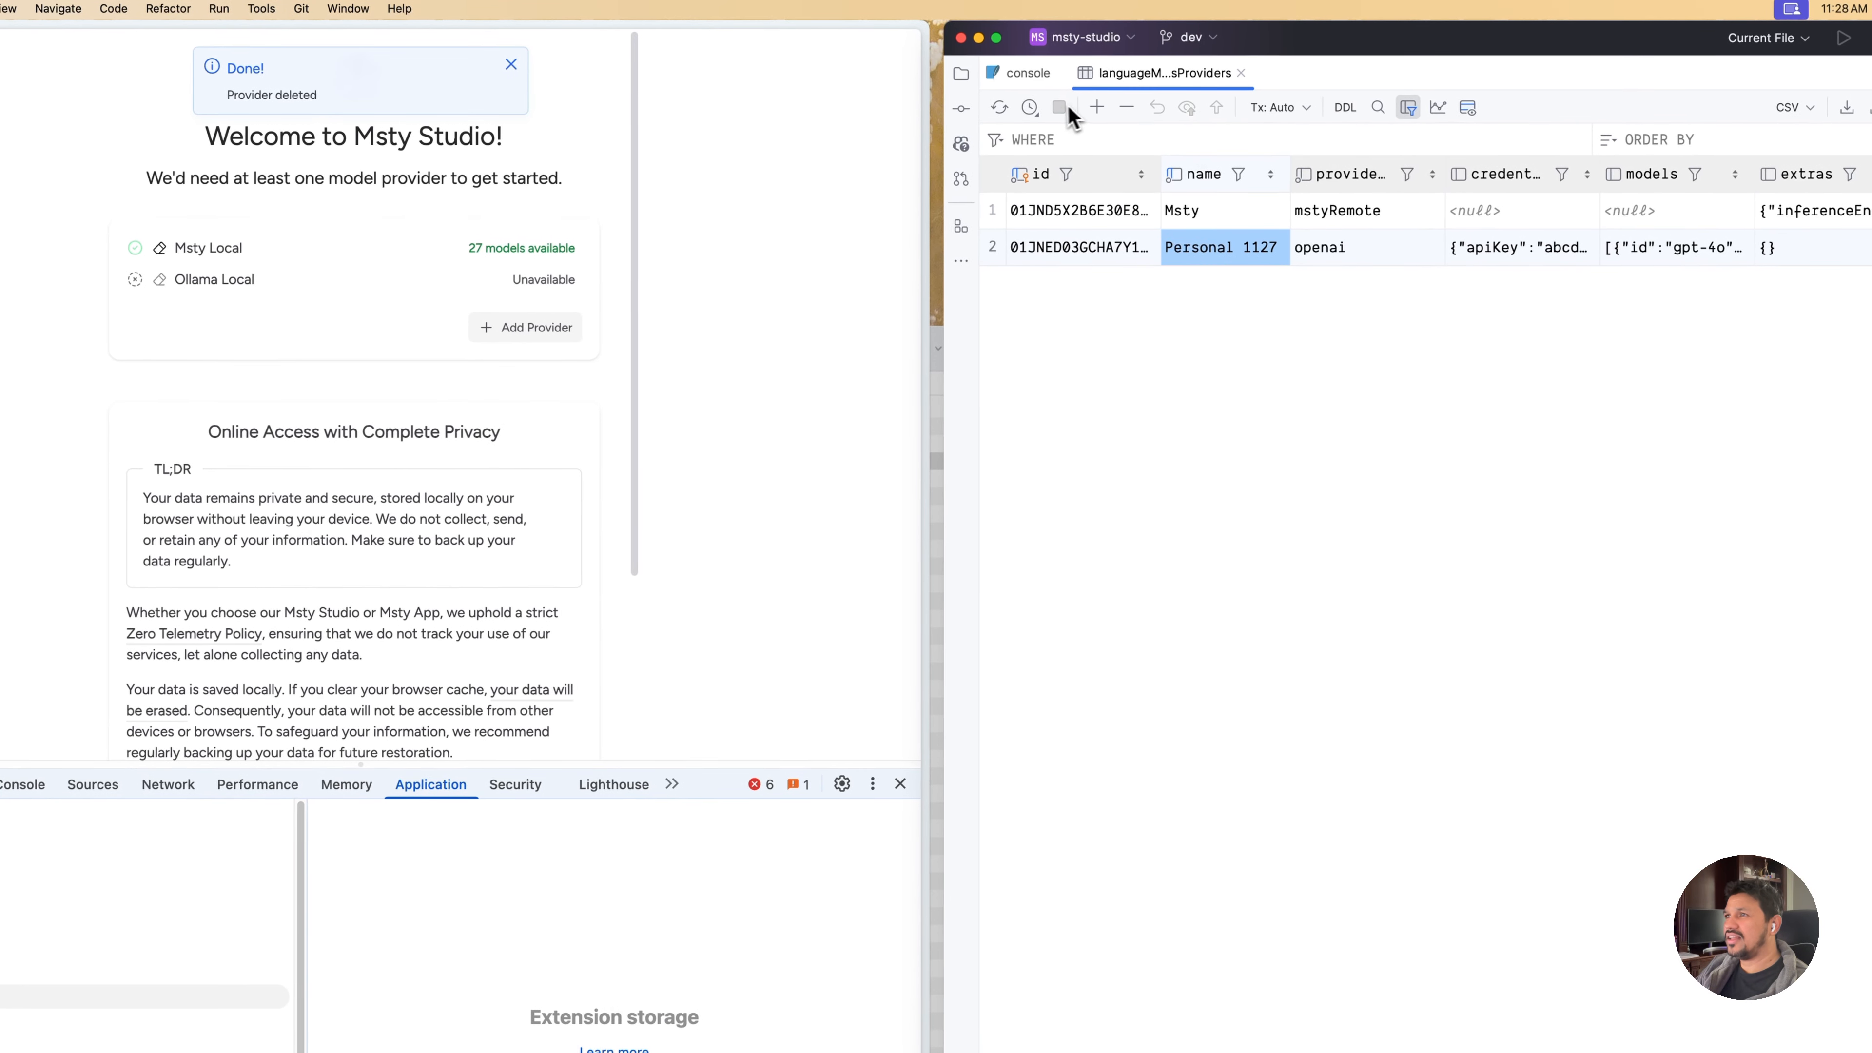
left_click(1005, 108)
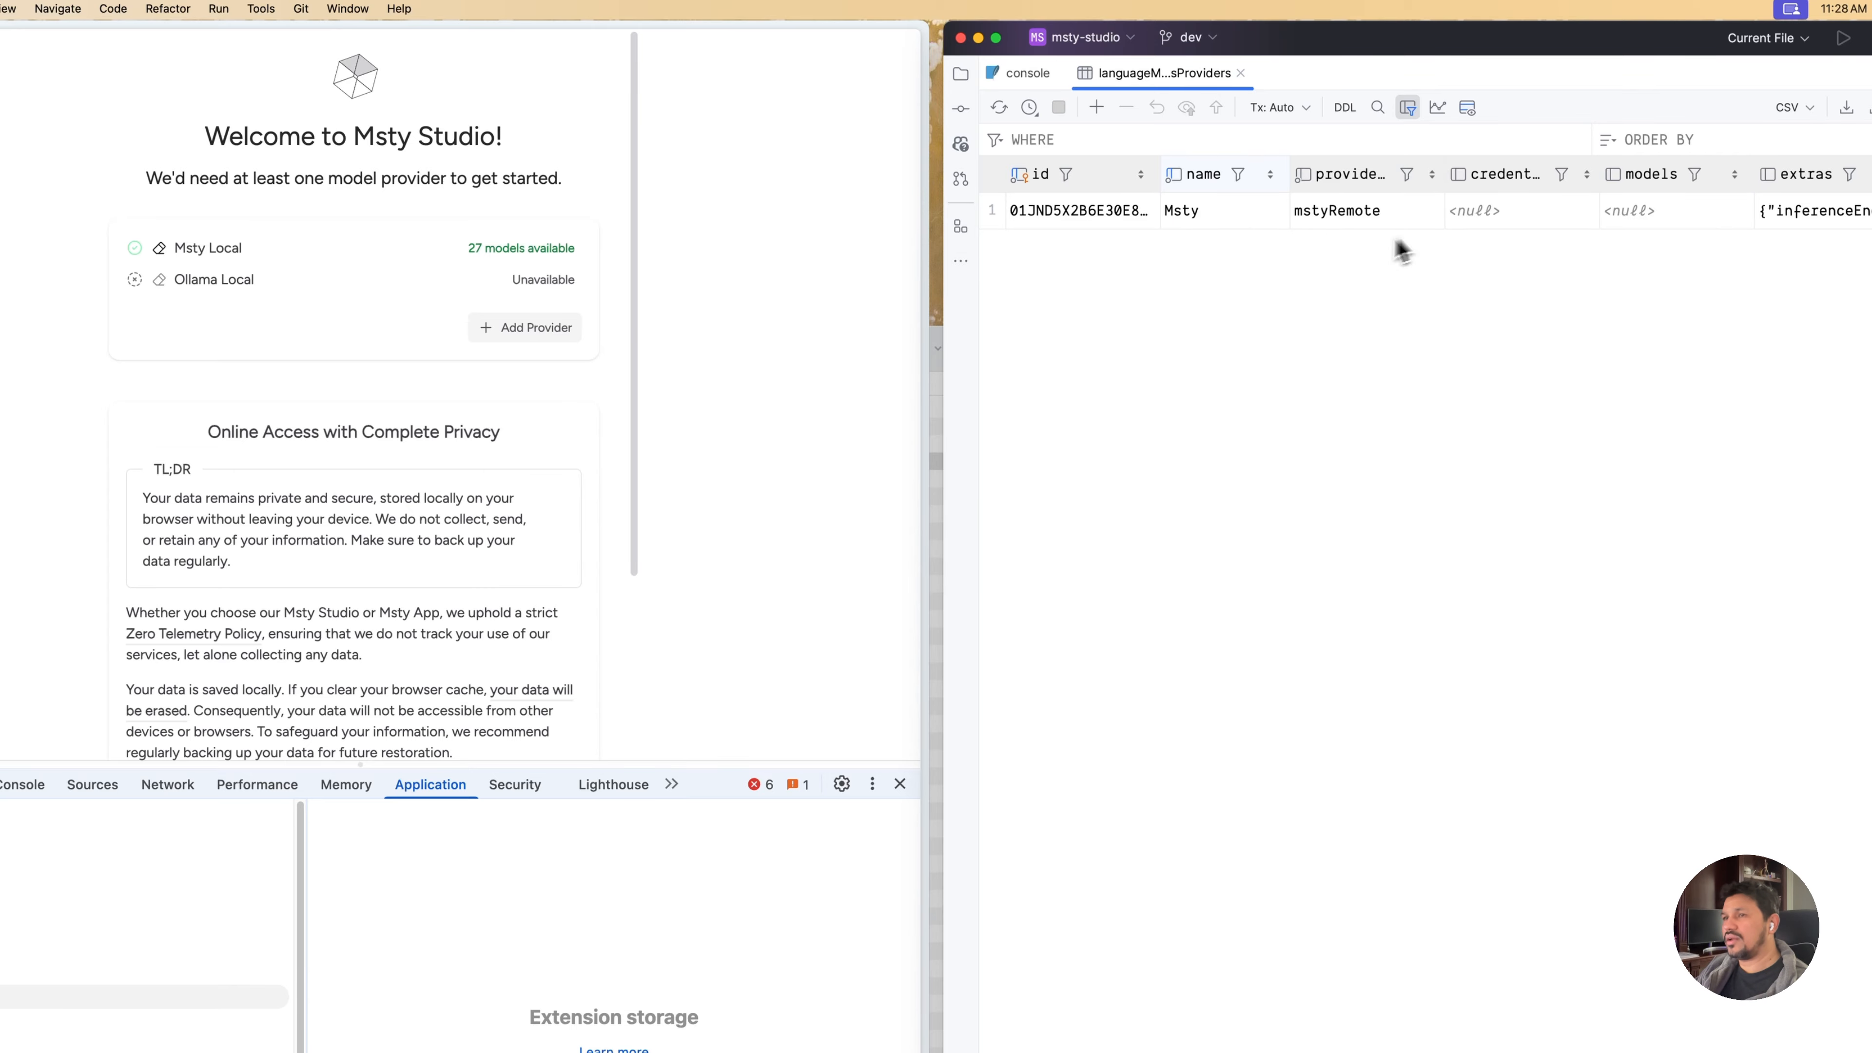
Close the browser's developer tools and turn off the computer's Wi-Fi
left_click(464, 279)
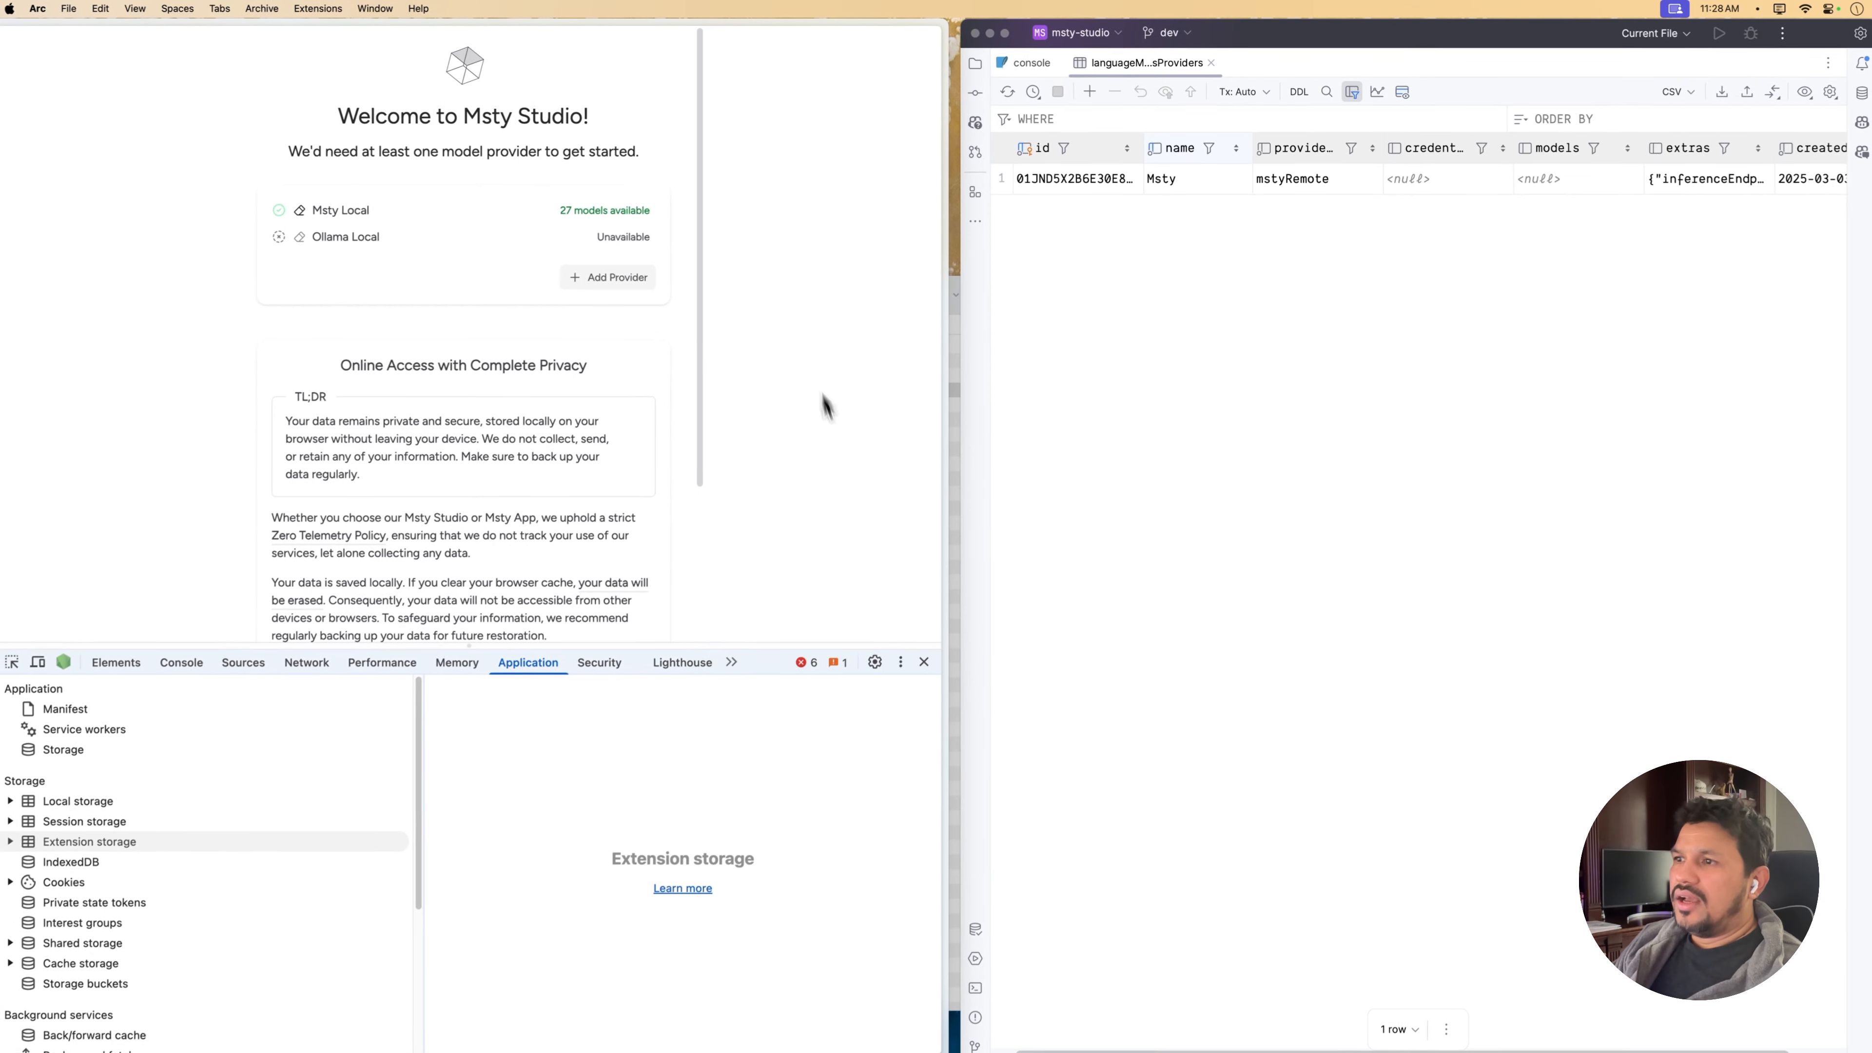
left_click(926, 656)
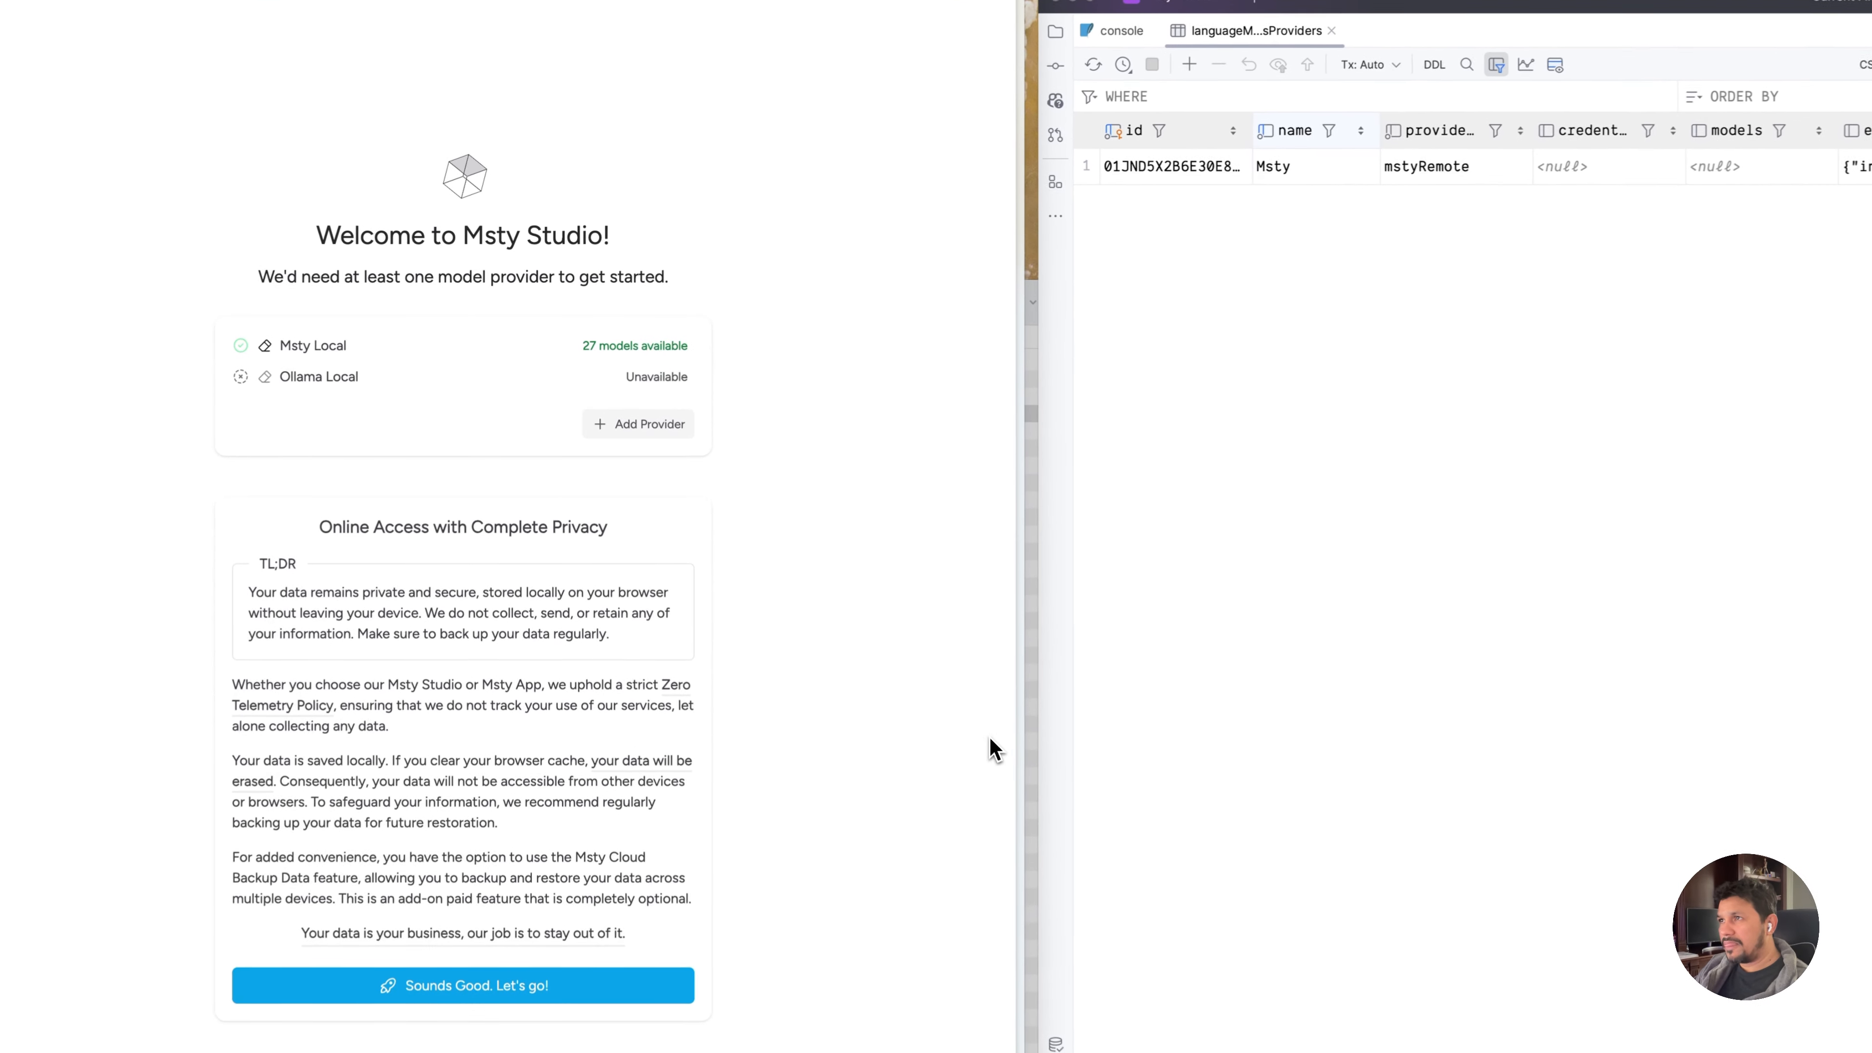
left_click(1168, 340)
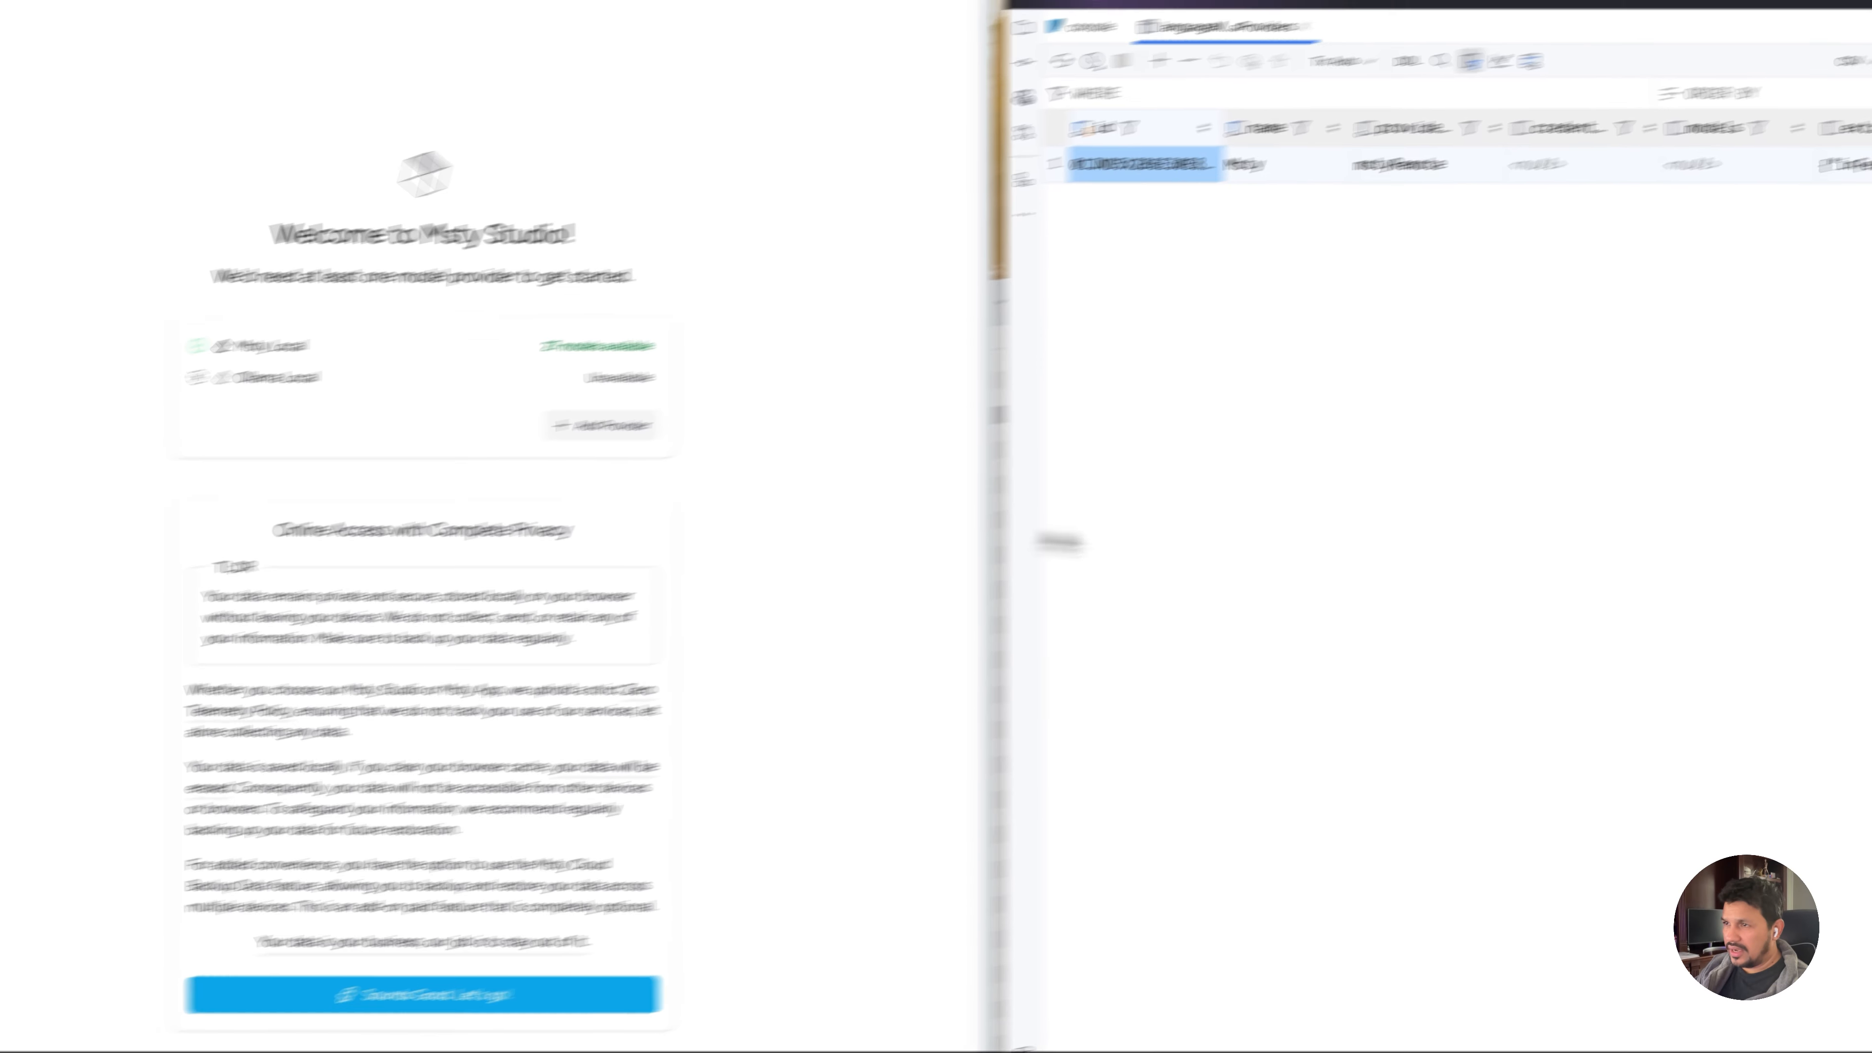
left_click(1784, 590)
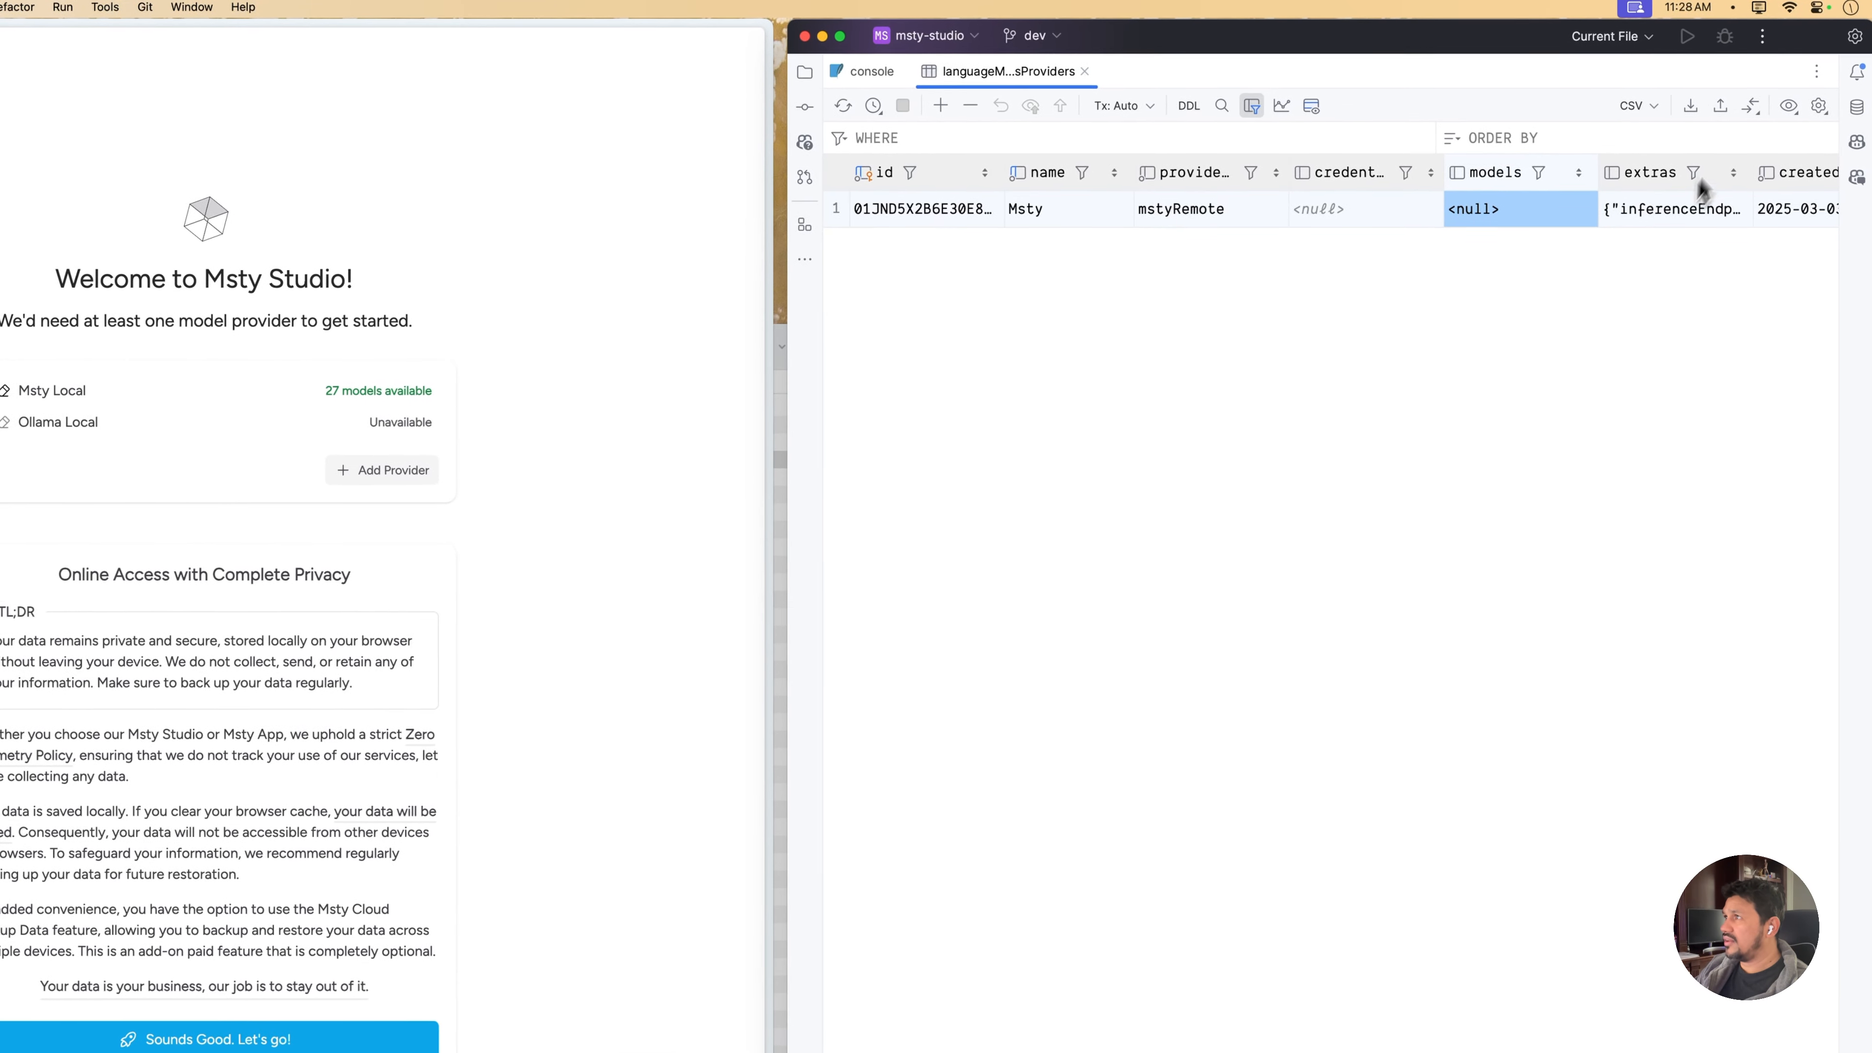
left_click(1787, 9)
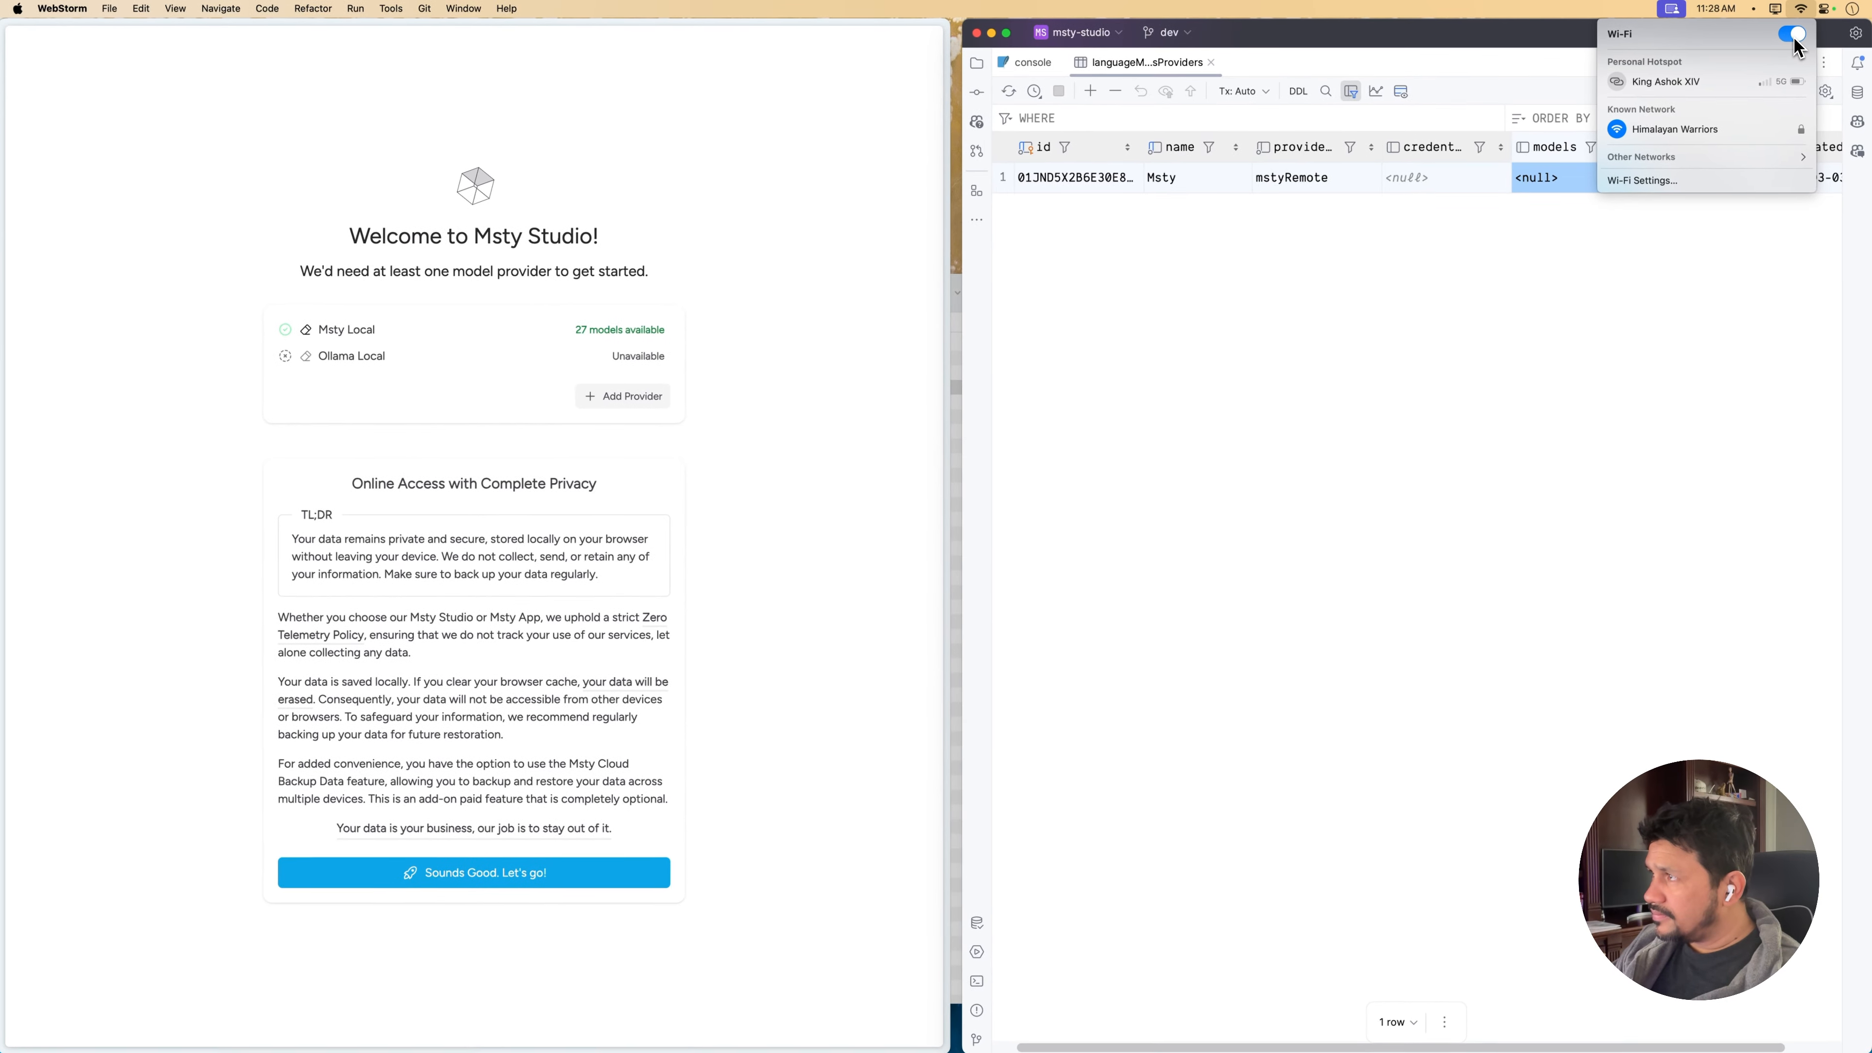
left_click(1791, 35)
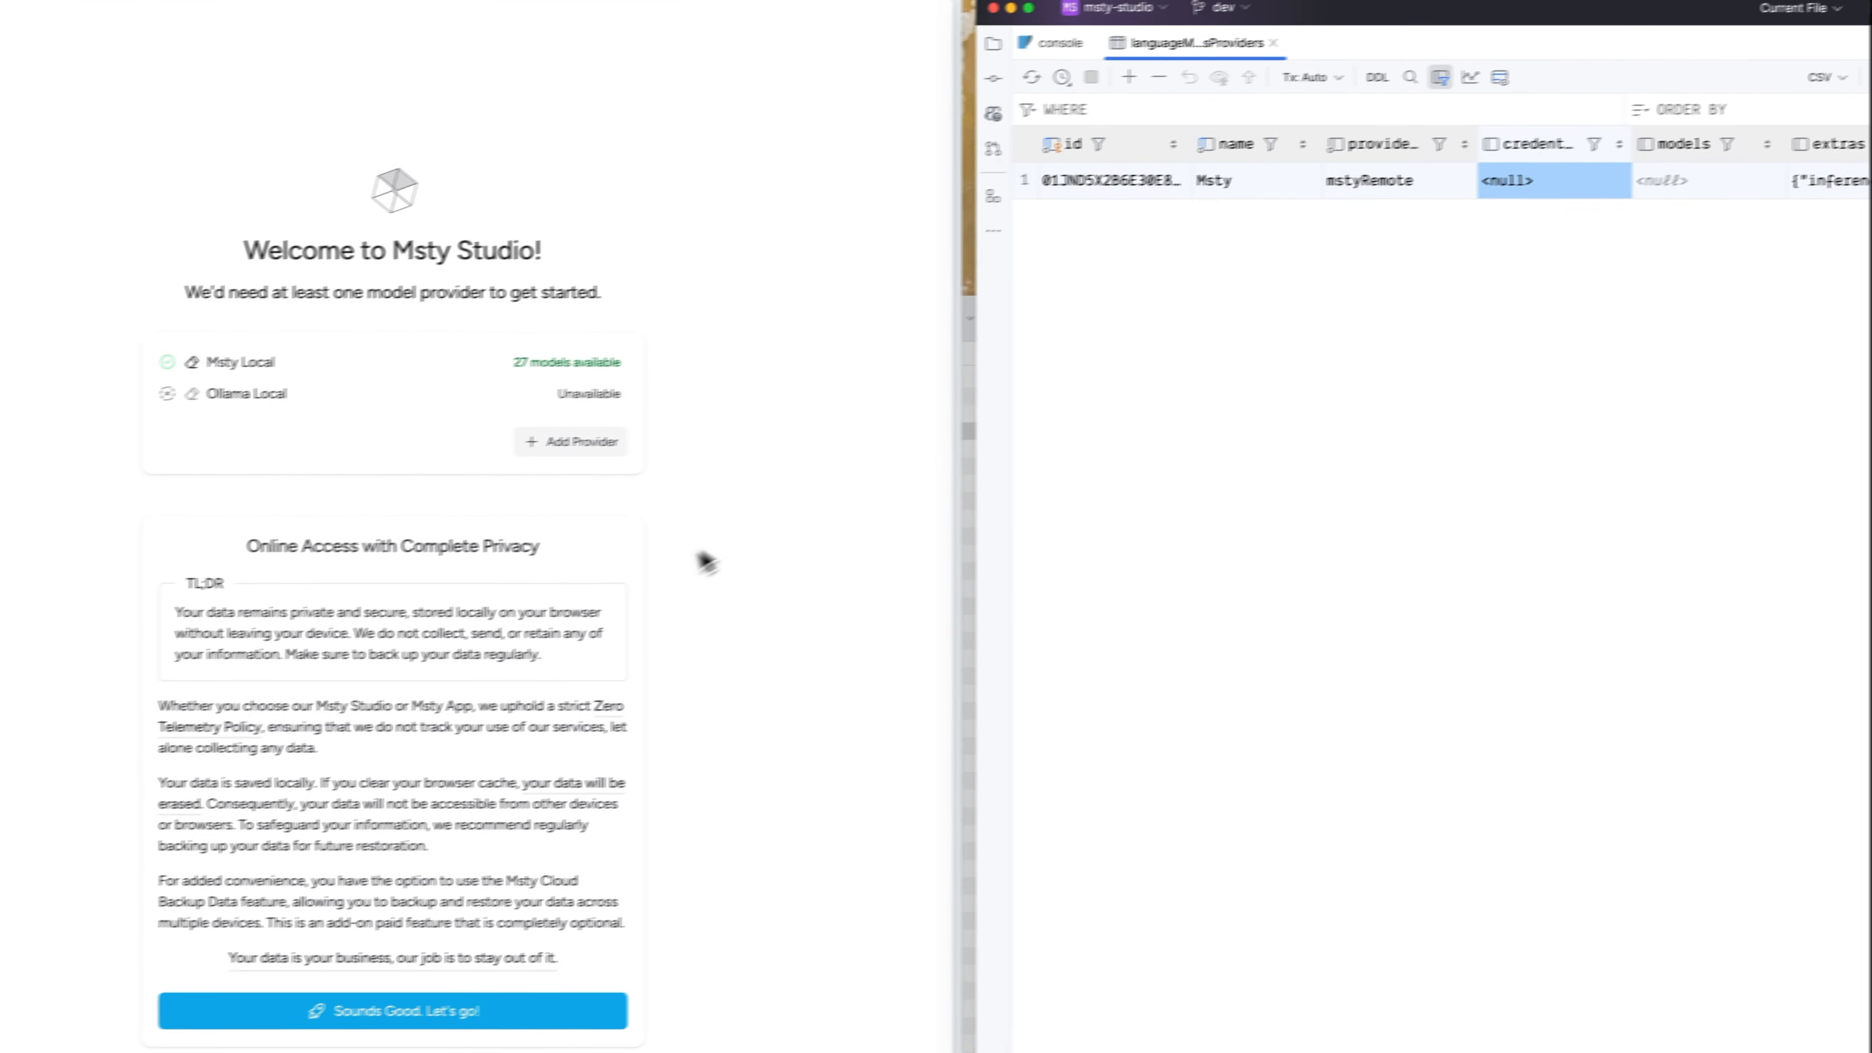
Test the internet connection by loading google.com in a new browser tab, and close that tab
key("super+t")
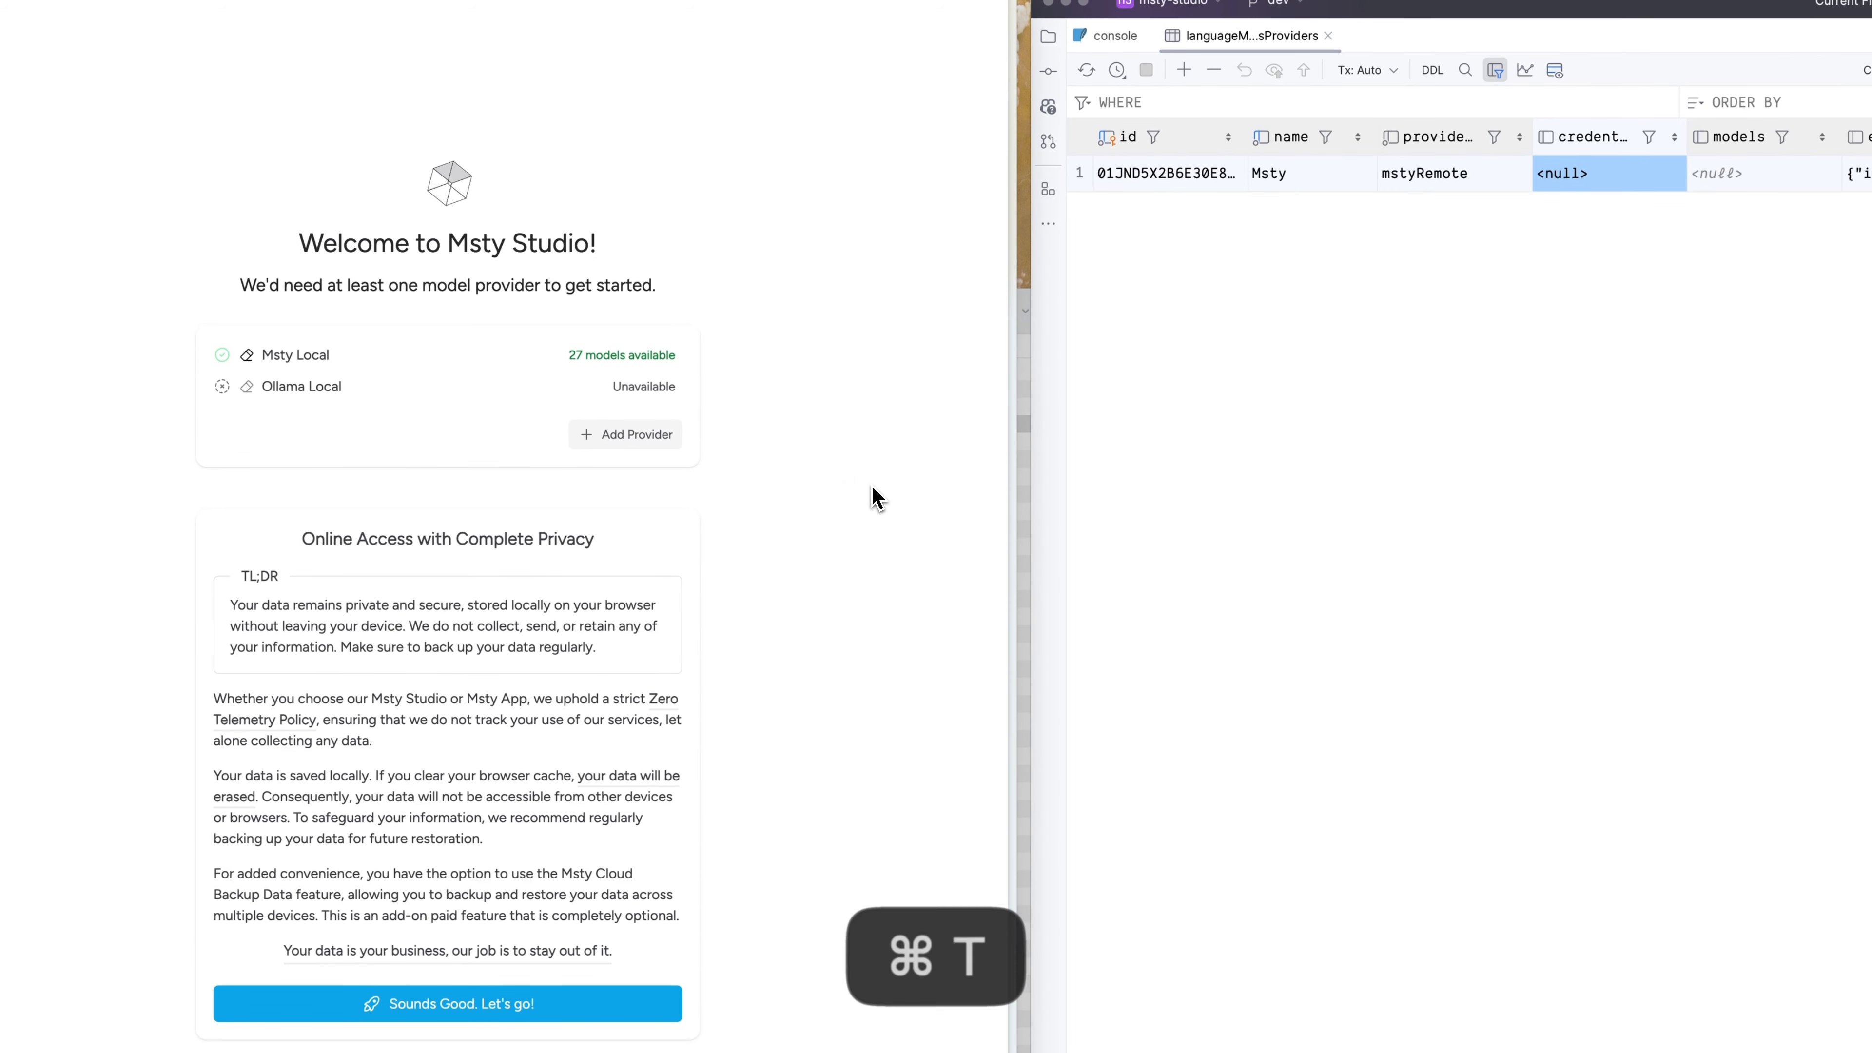
type("google.com")
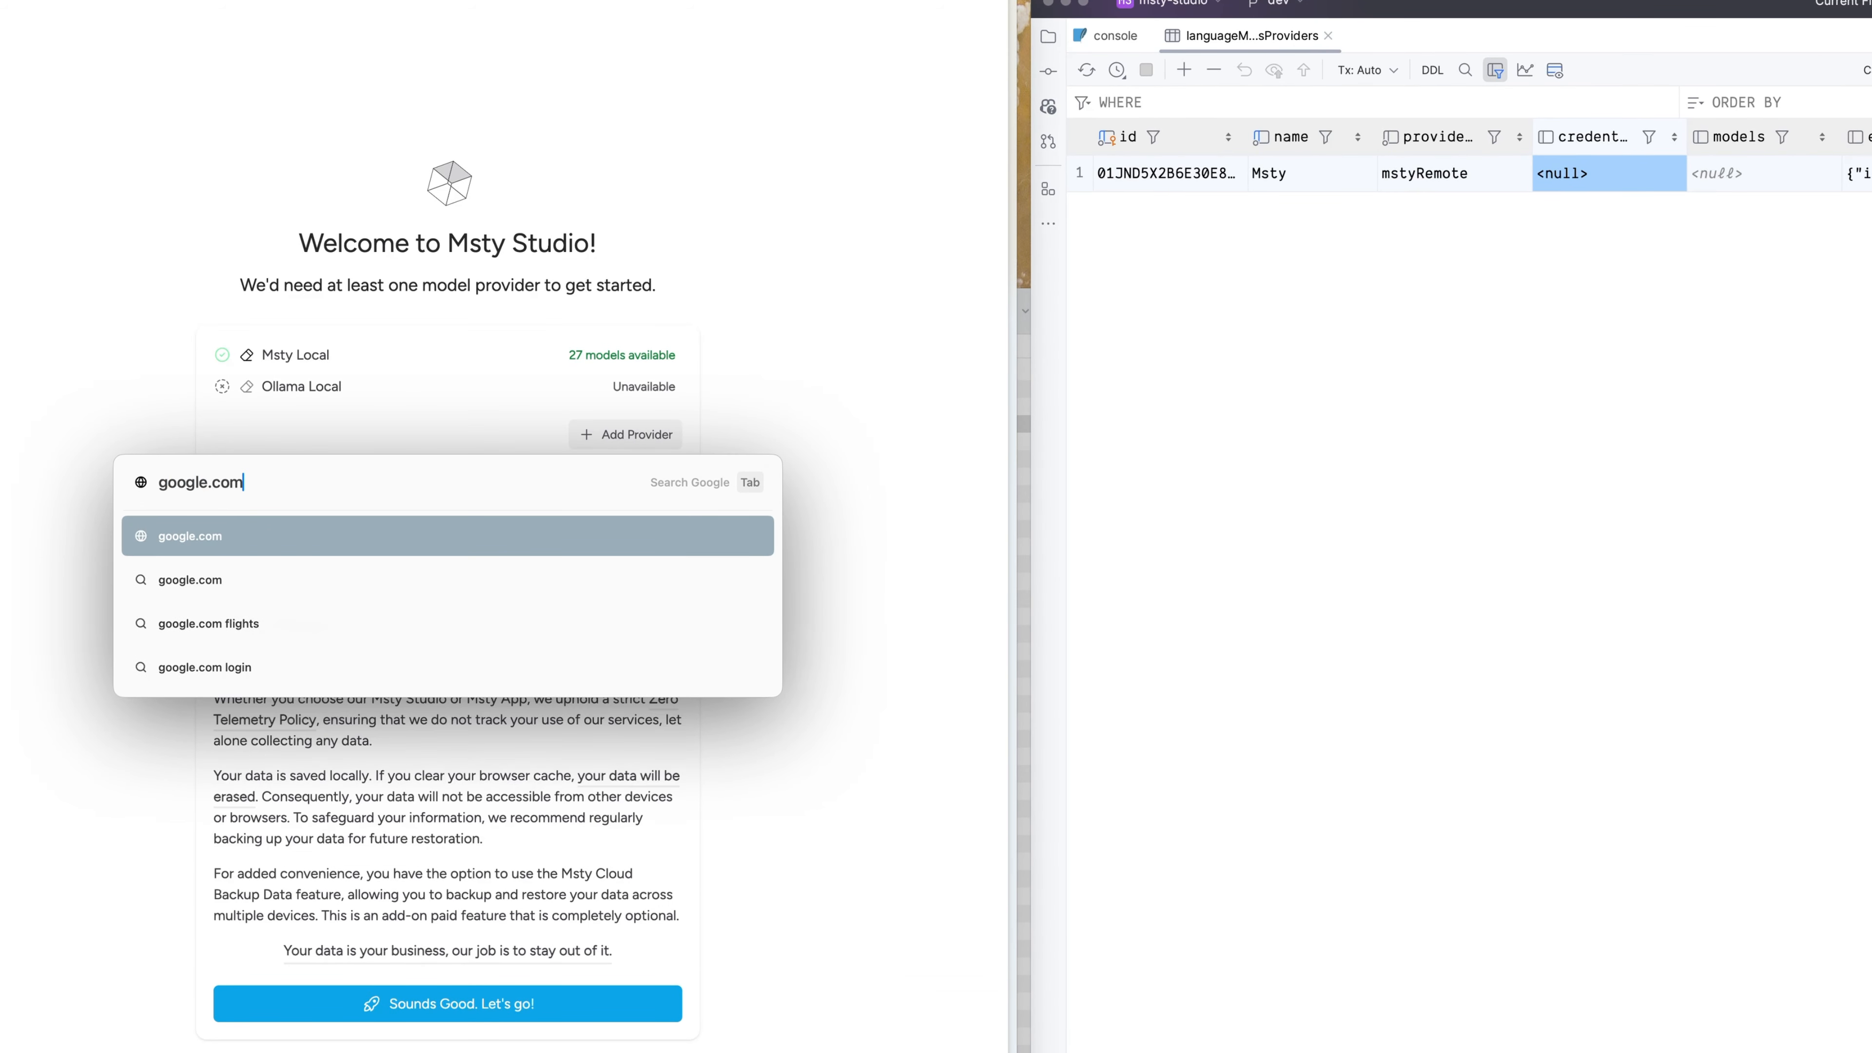
key("Return")
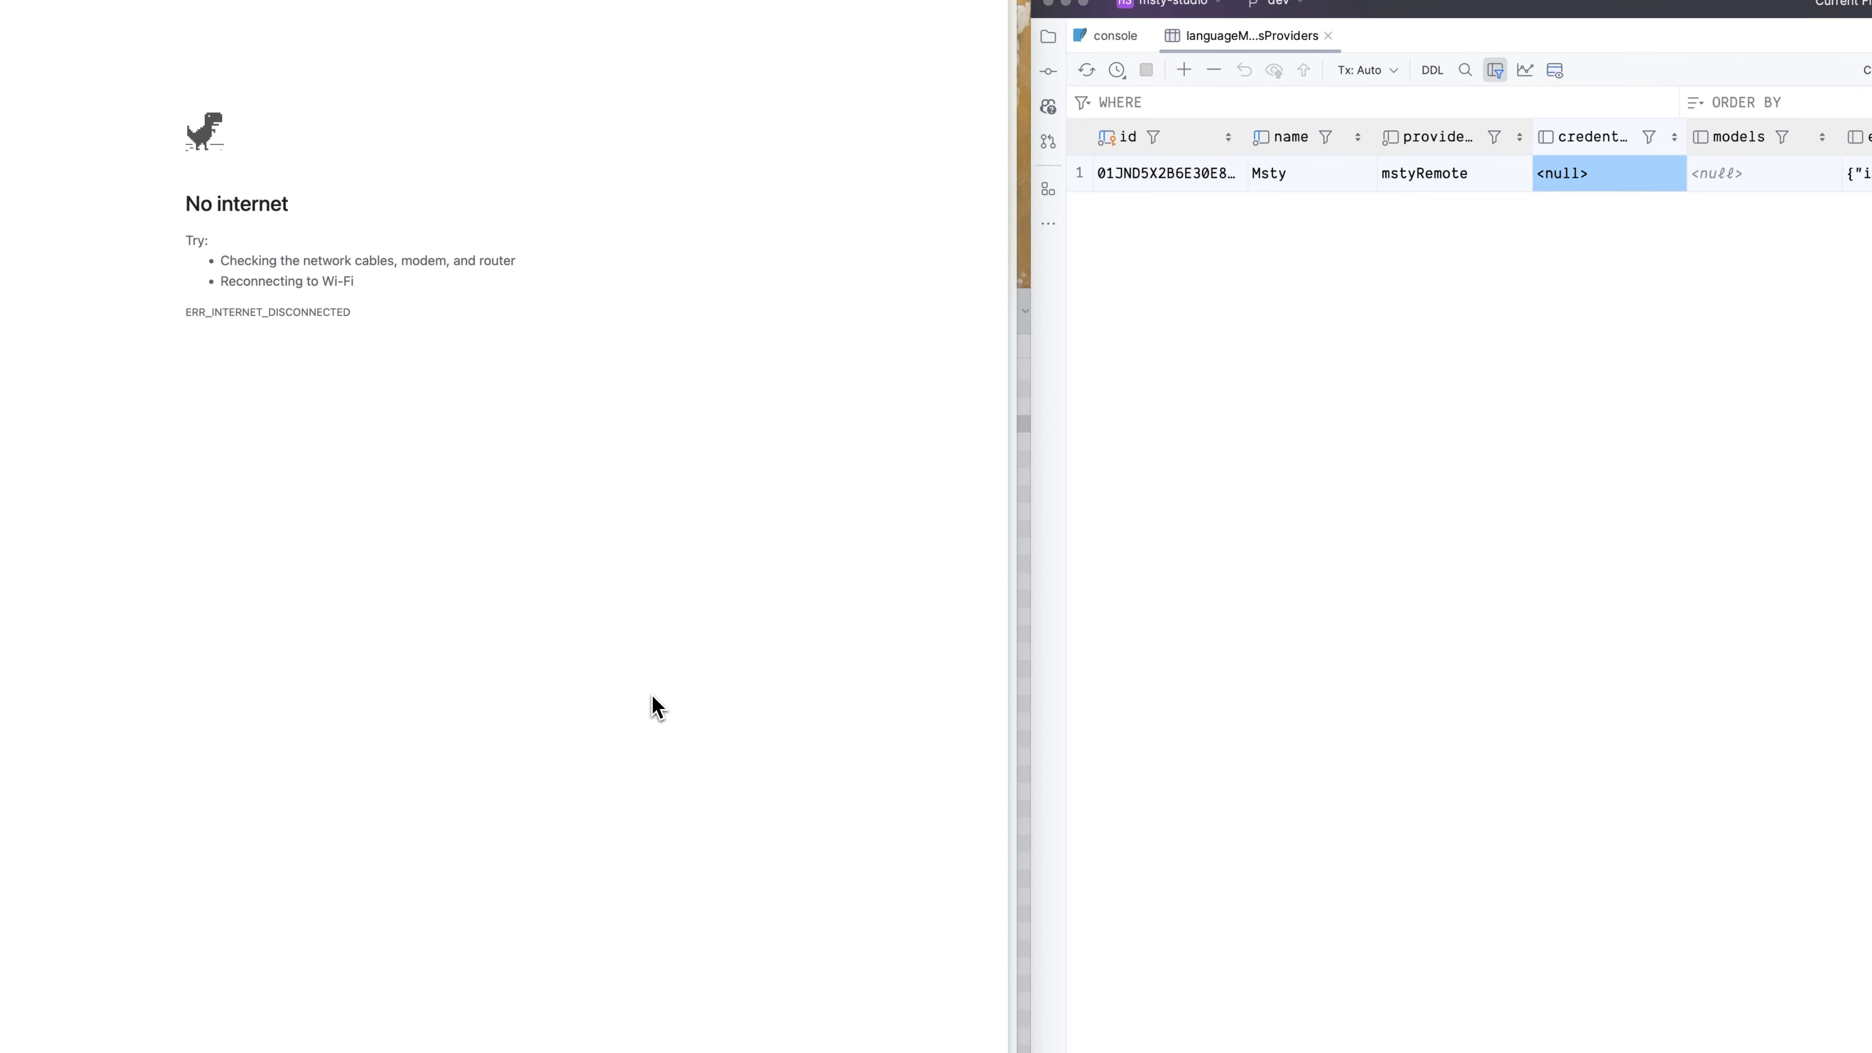
key("super+w")
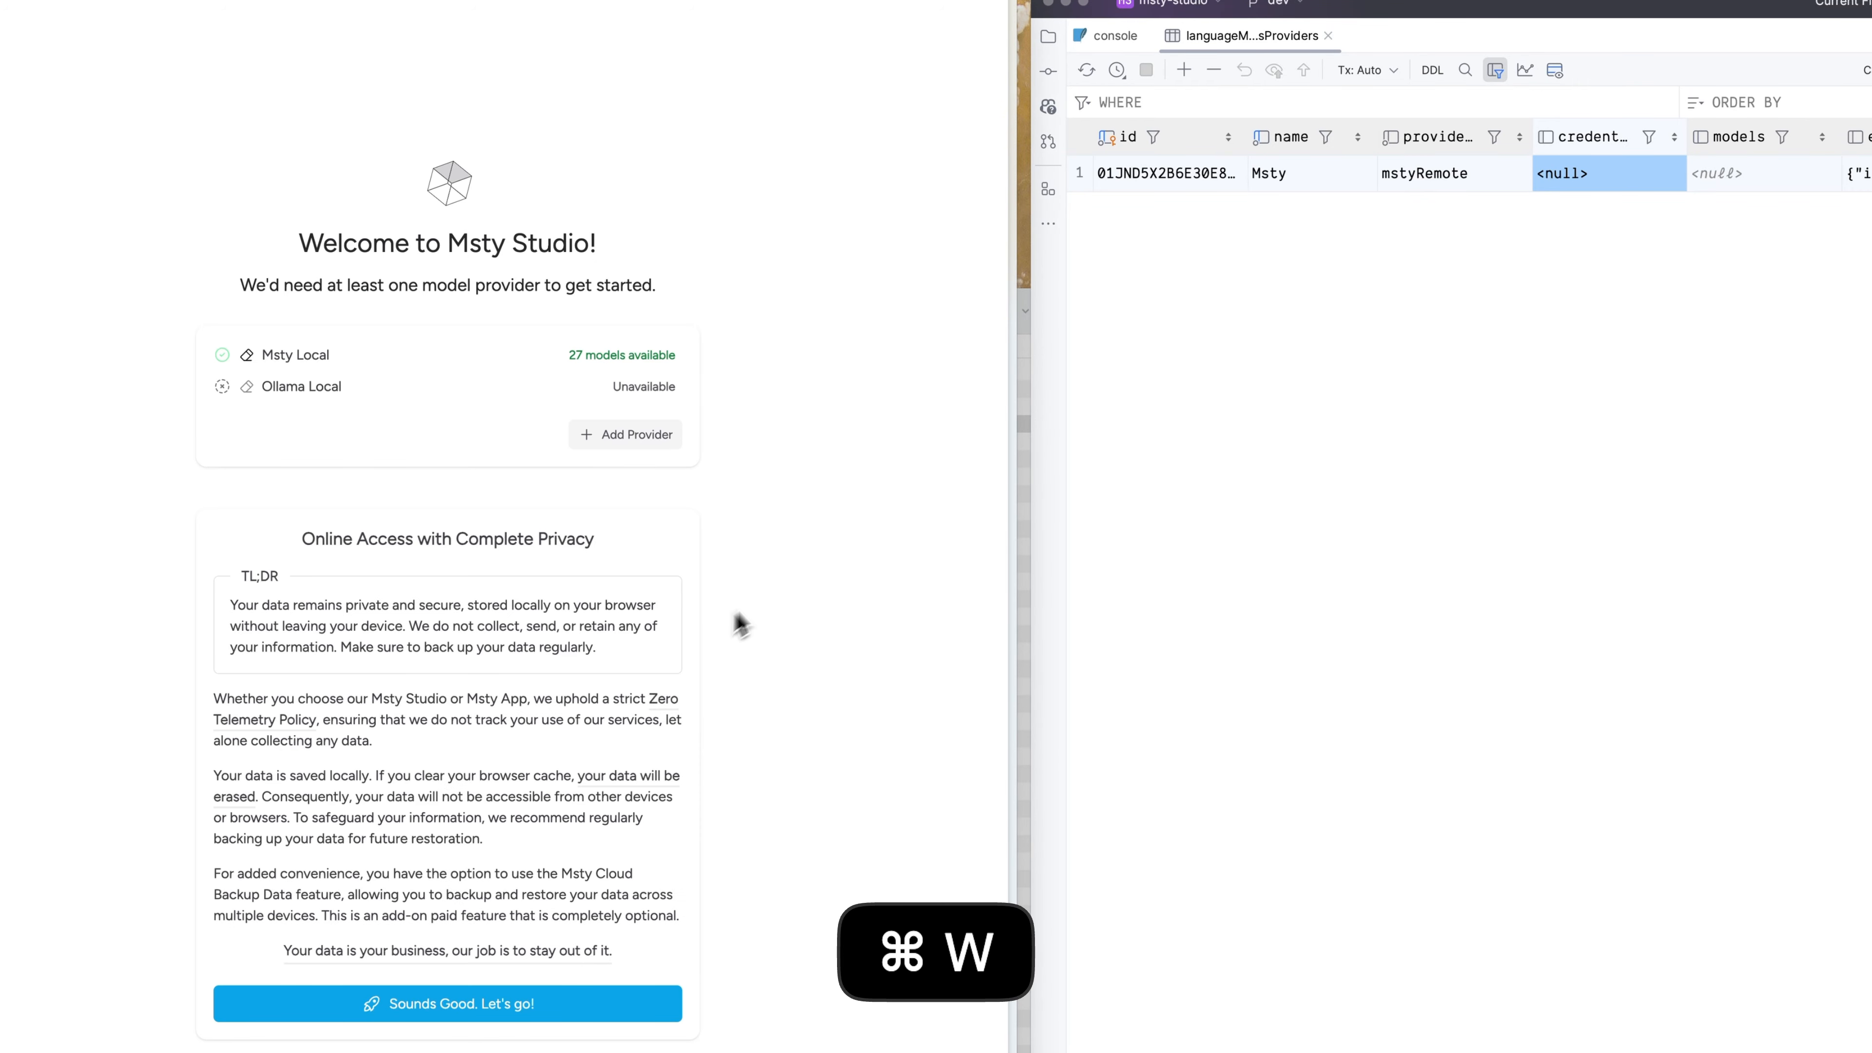
left_click(608, 439)
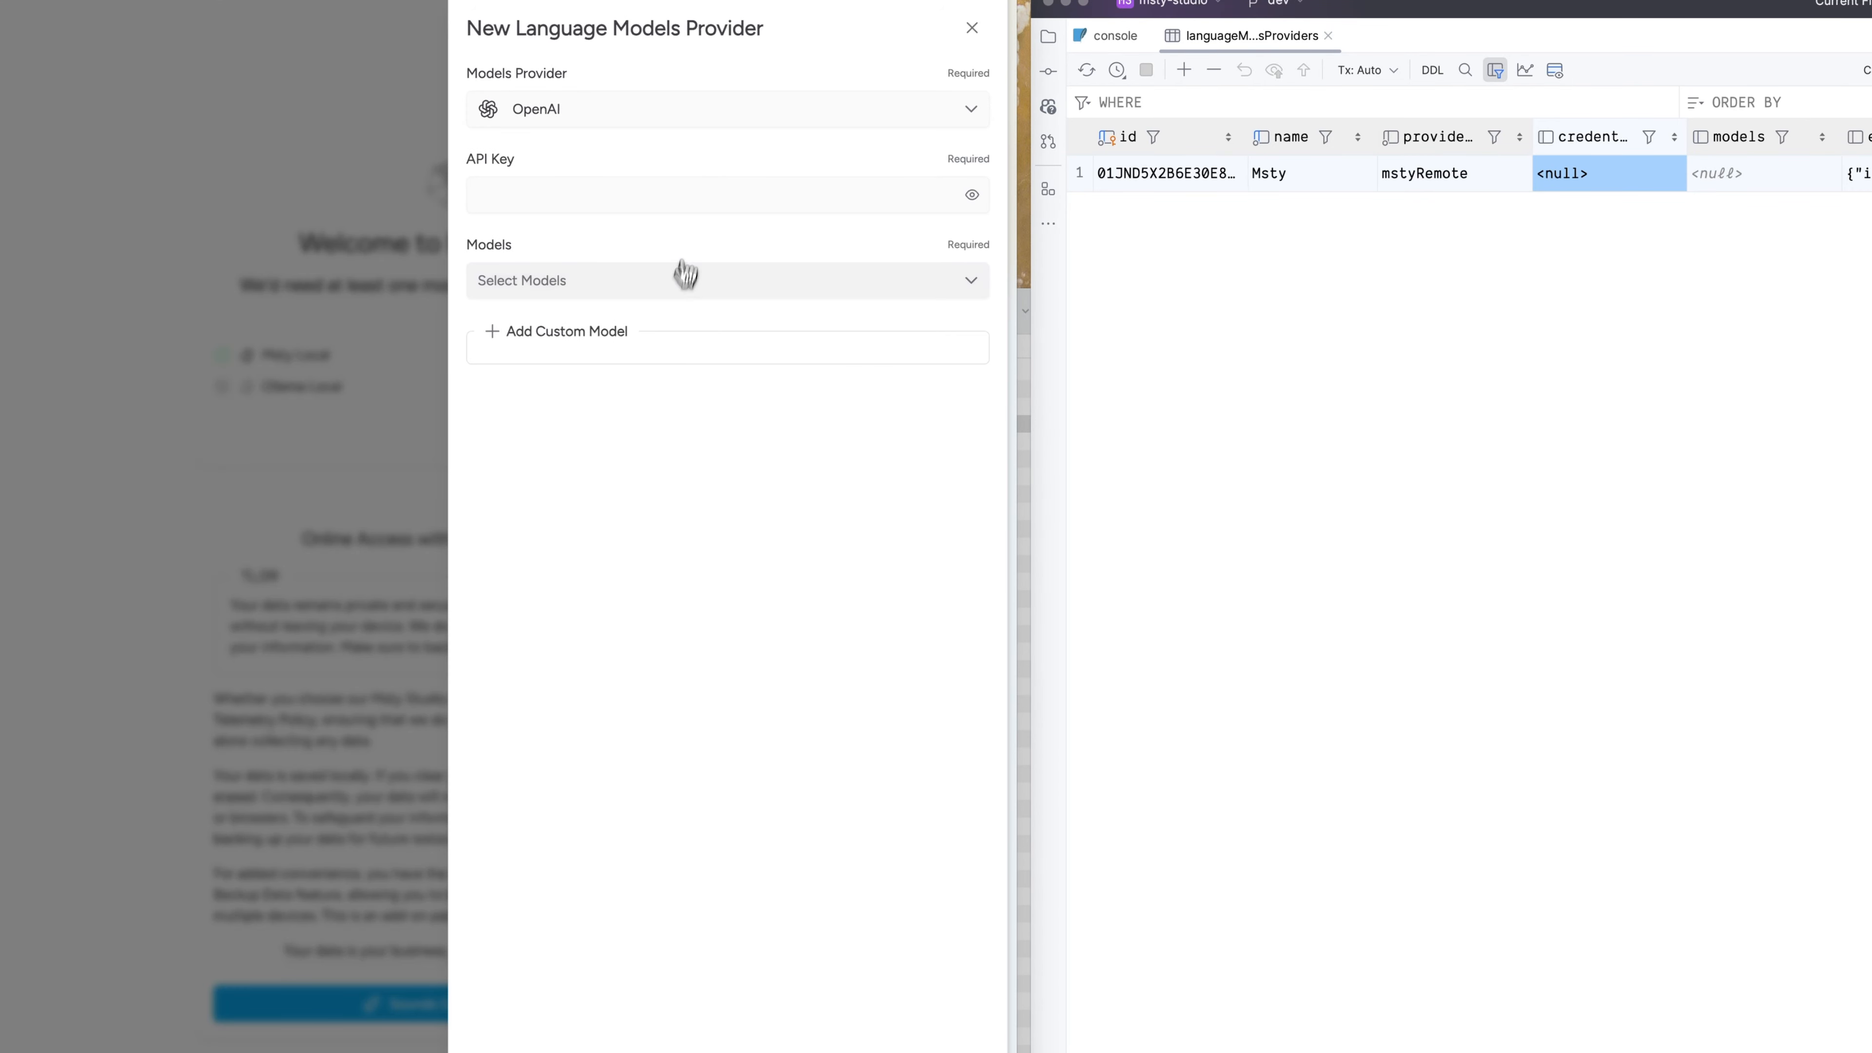
left_click(979, 110)
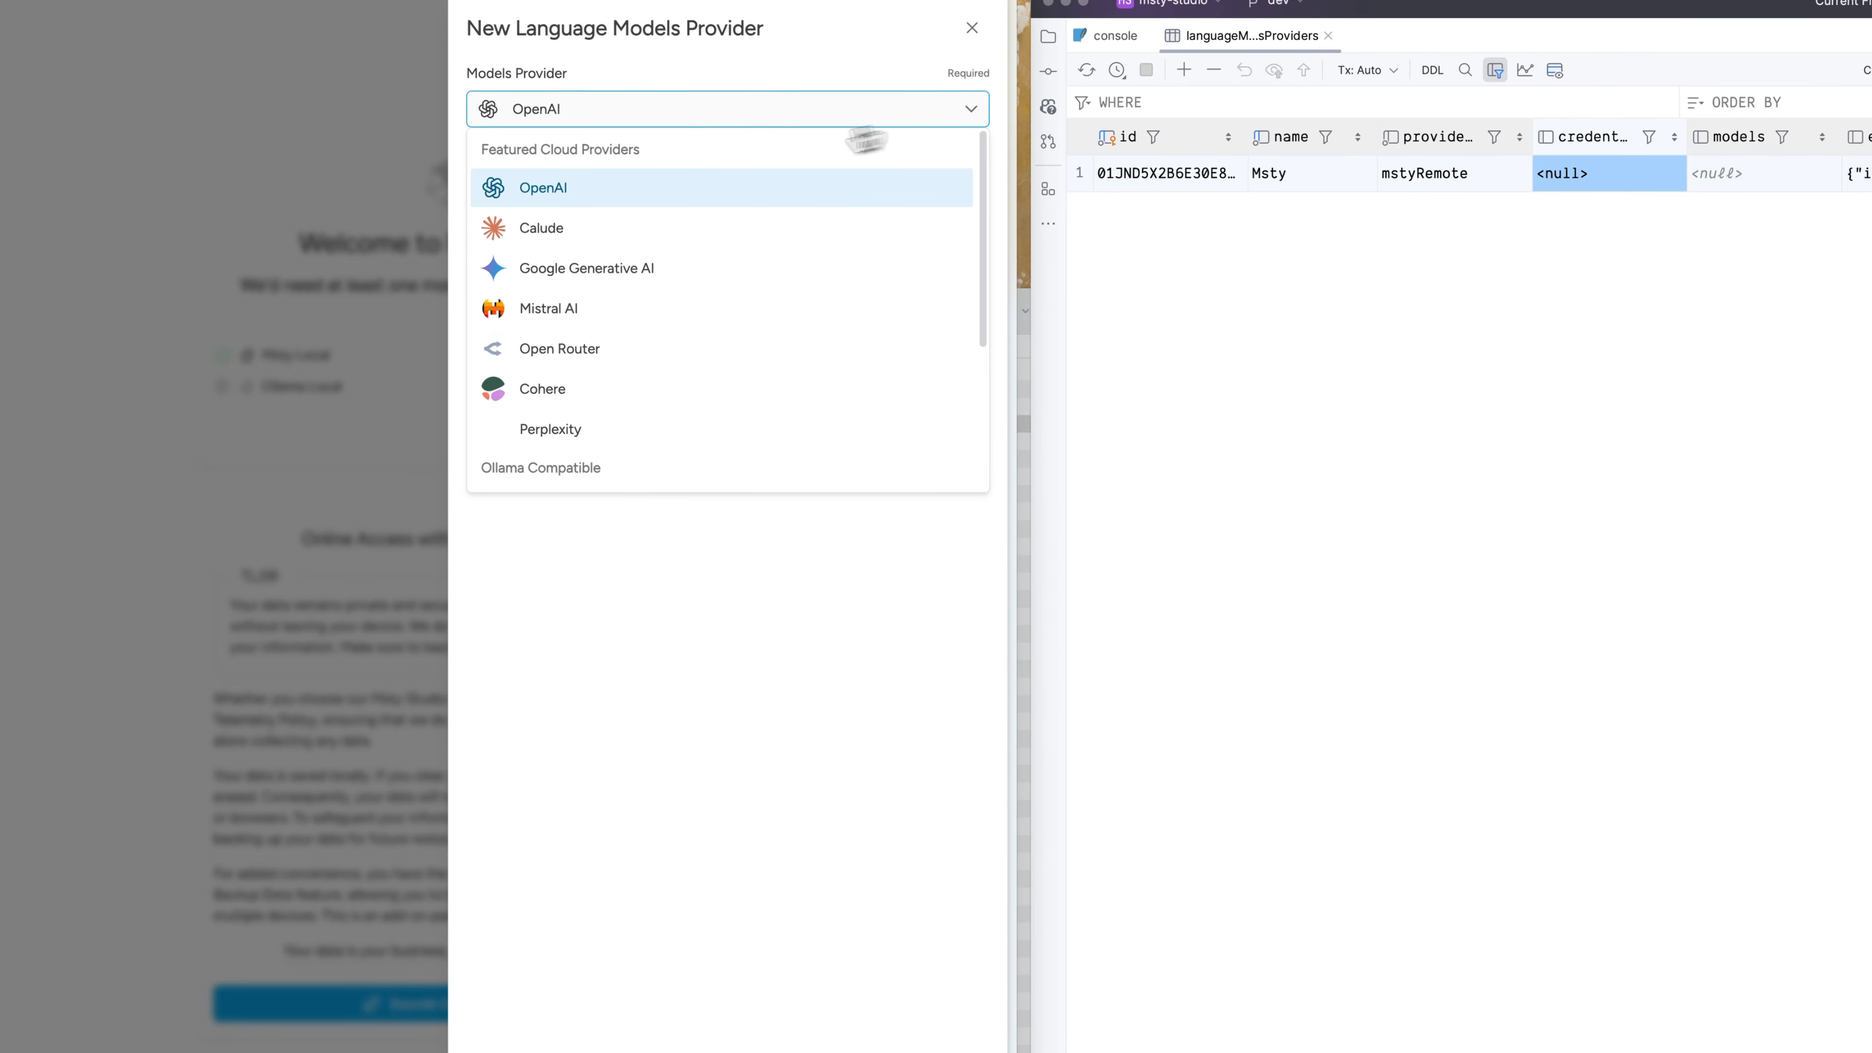
left_click(564, 233)
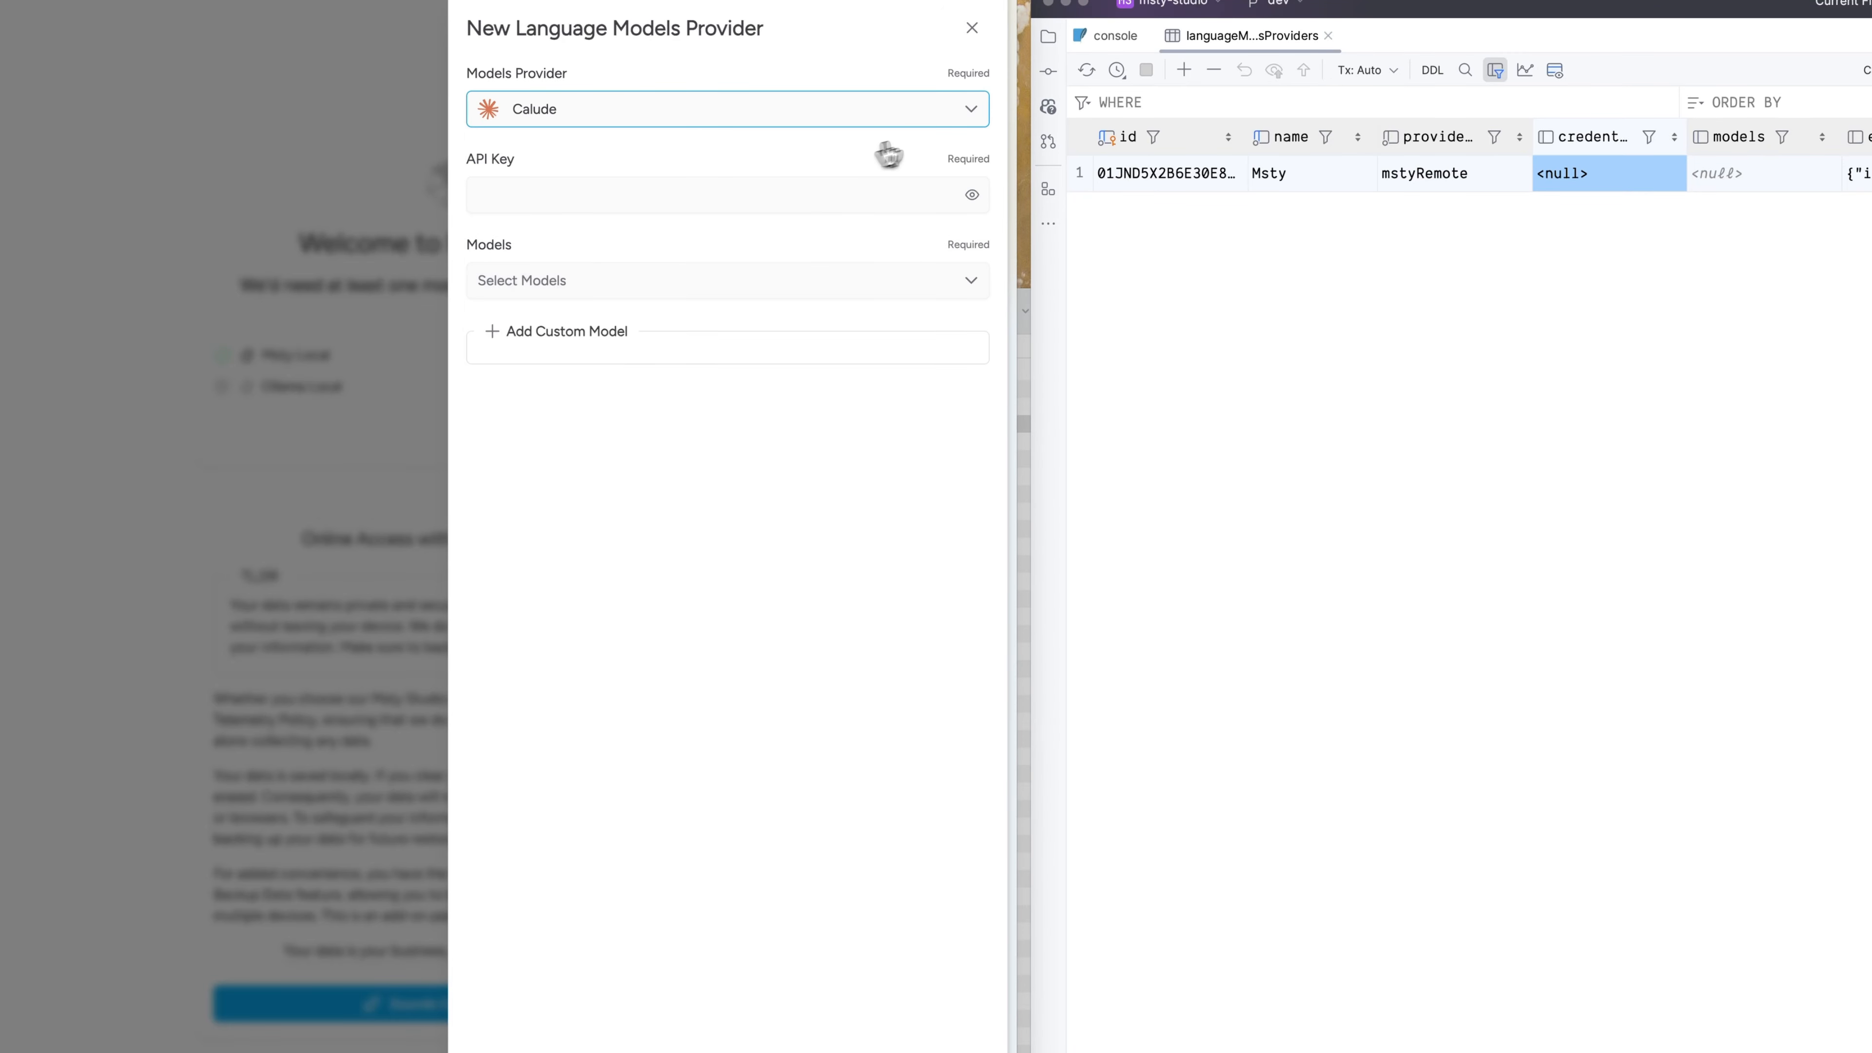
left_click(956, 118)
scroll(841, 227, "down", 1)
scroll(694, 293, "down", 3)
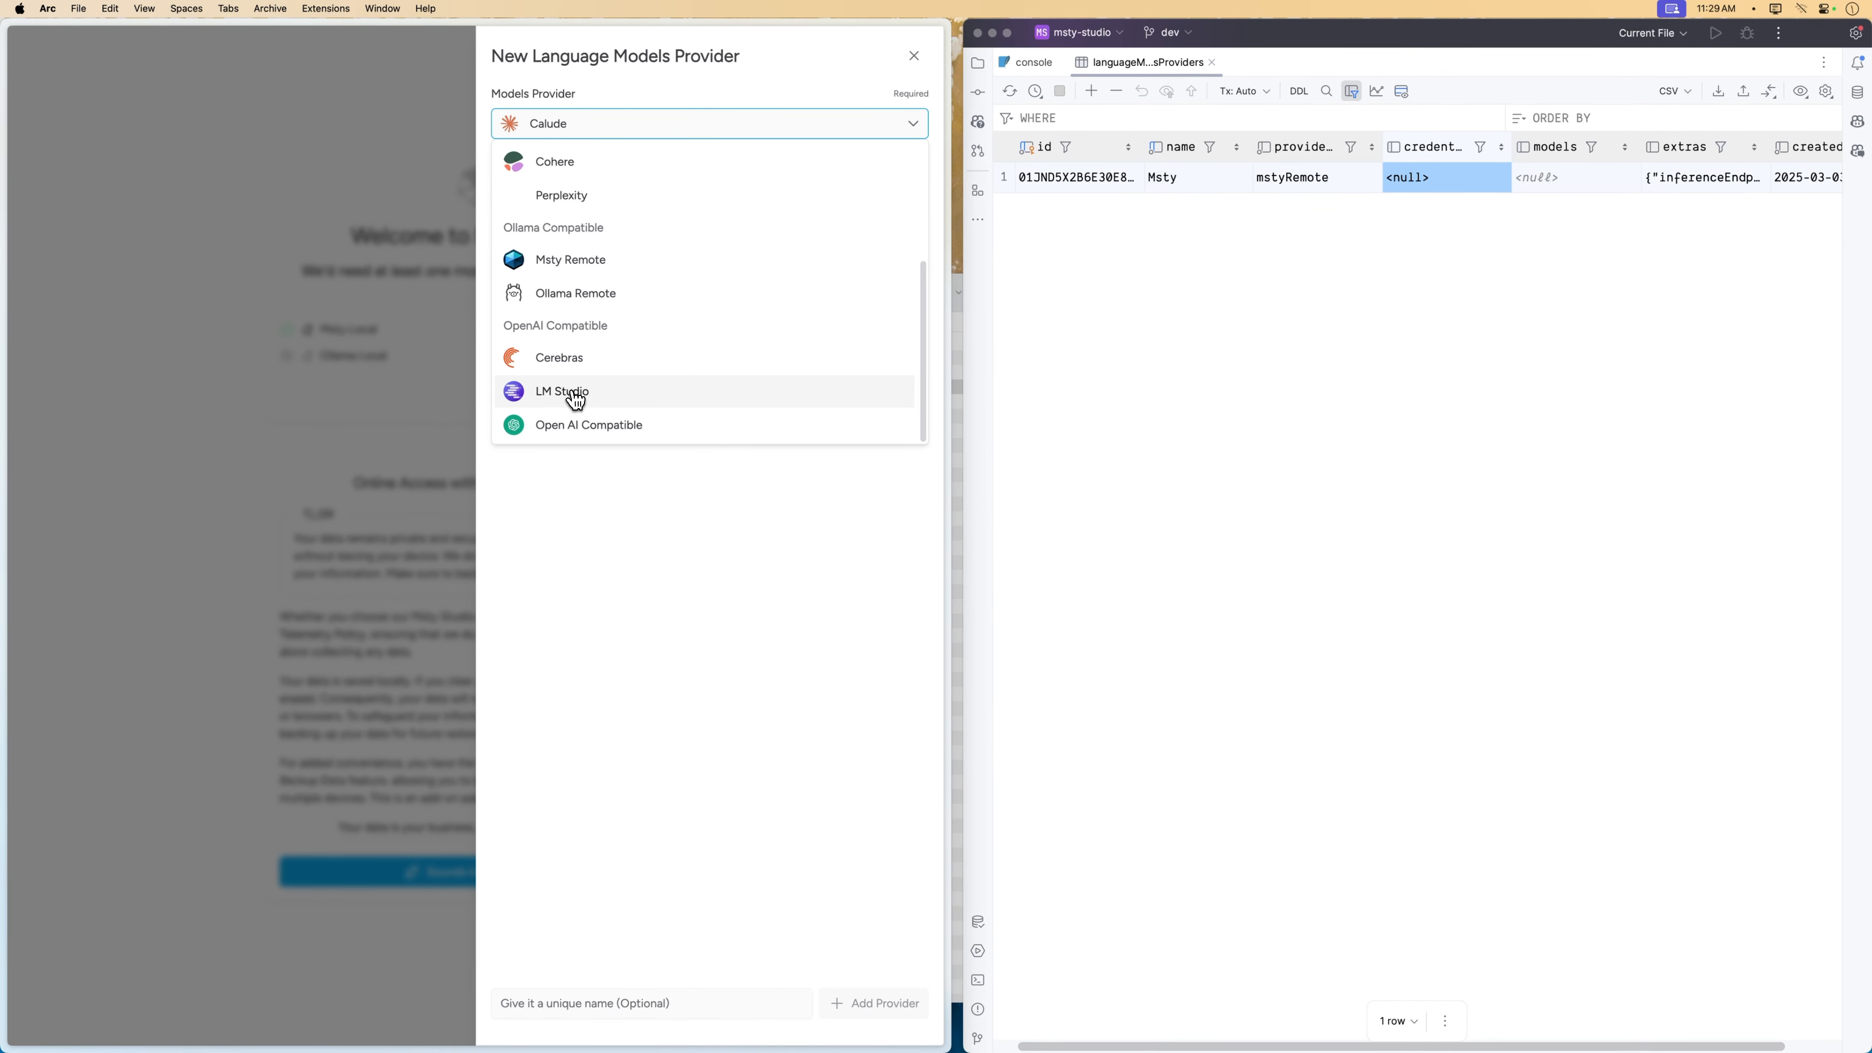
left_click(673, 554)
left_click(324, 331)
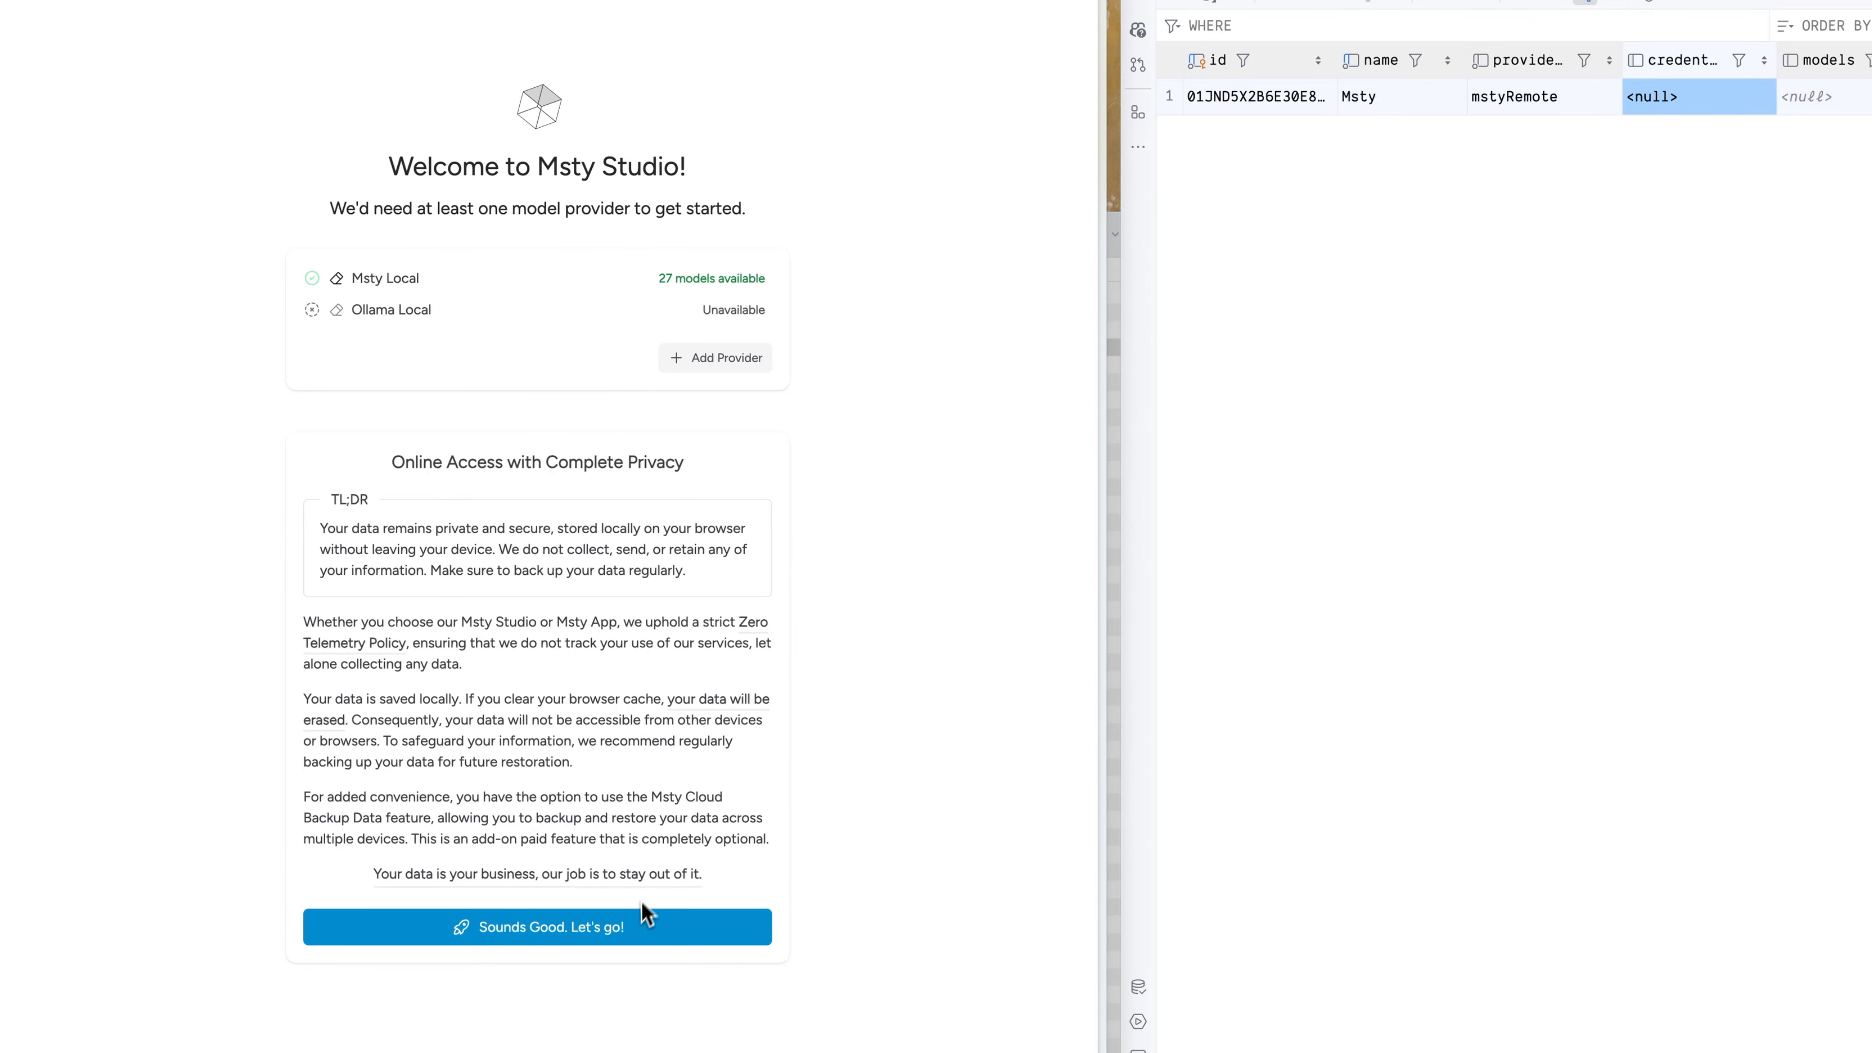
Start a new language models provider, choose Calude as the models provider and enter an API key
left_click(711, 365)
left_click(802, 92)
left_click(638, 207)
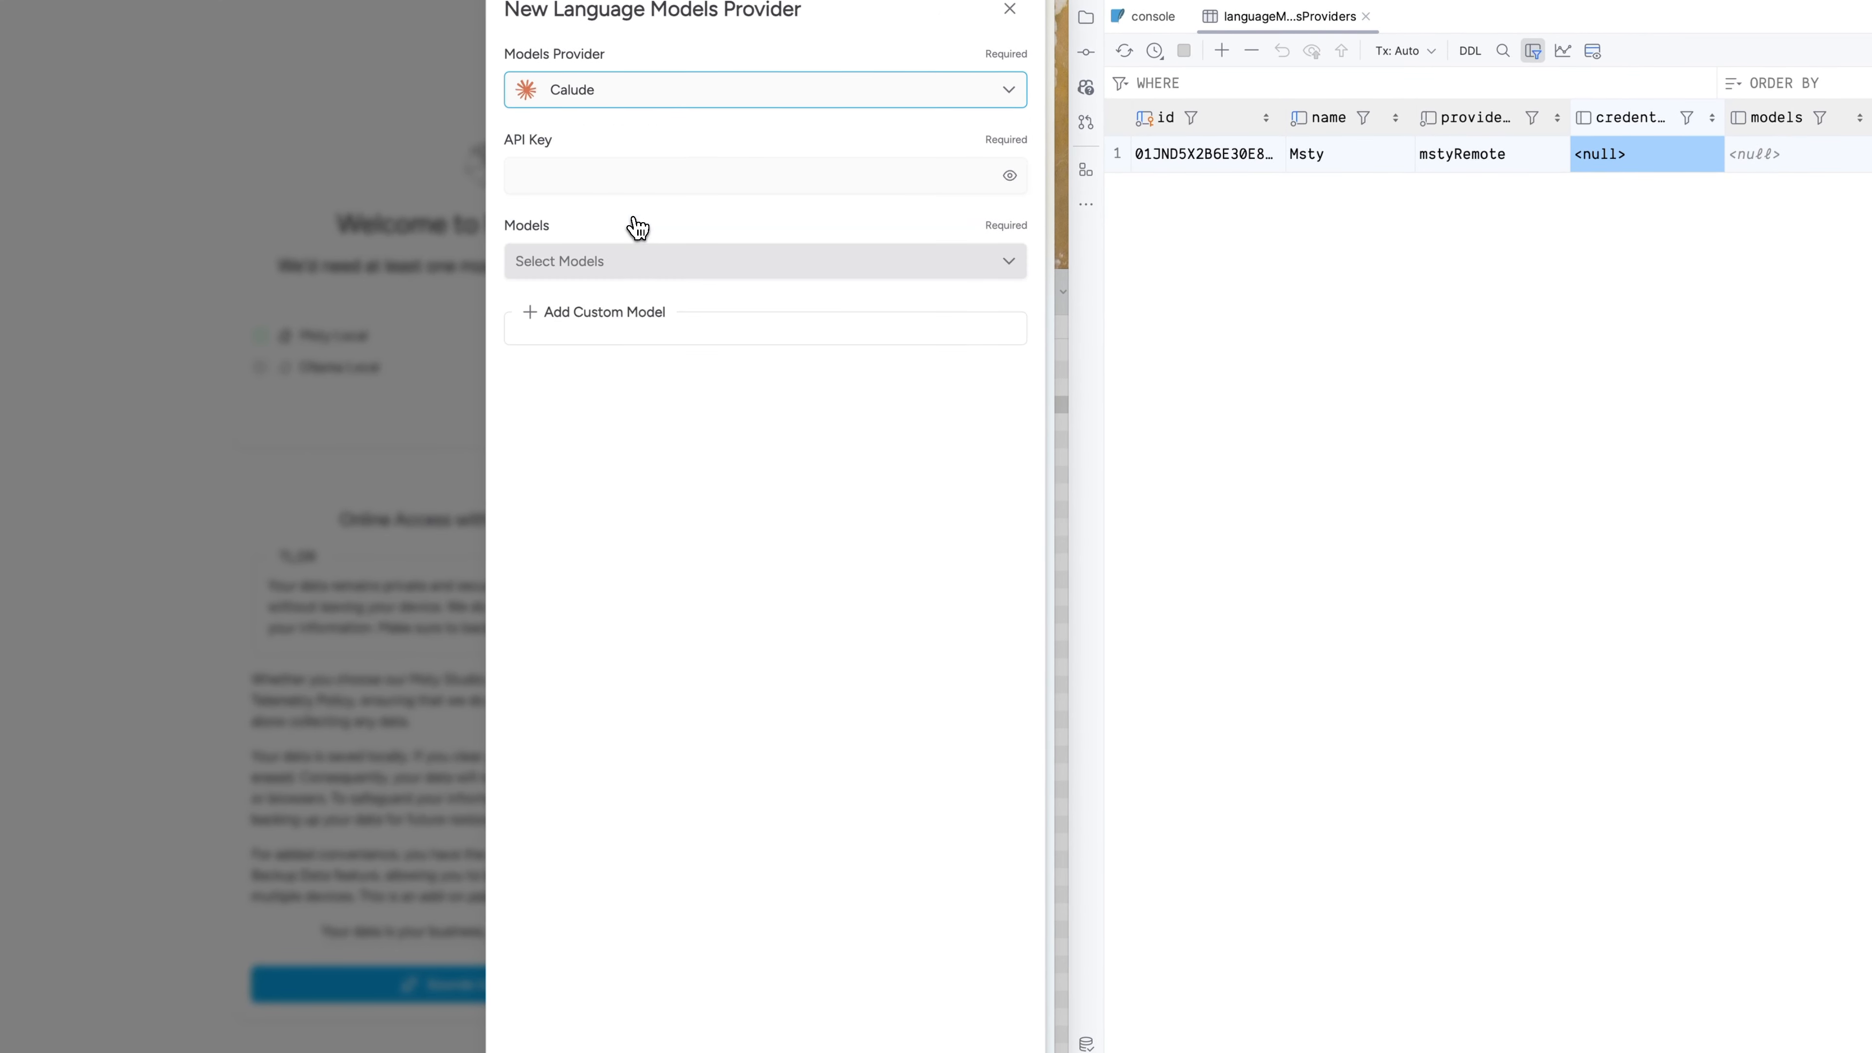
left_click(589, 186)
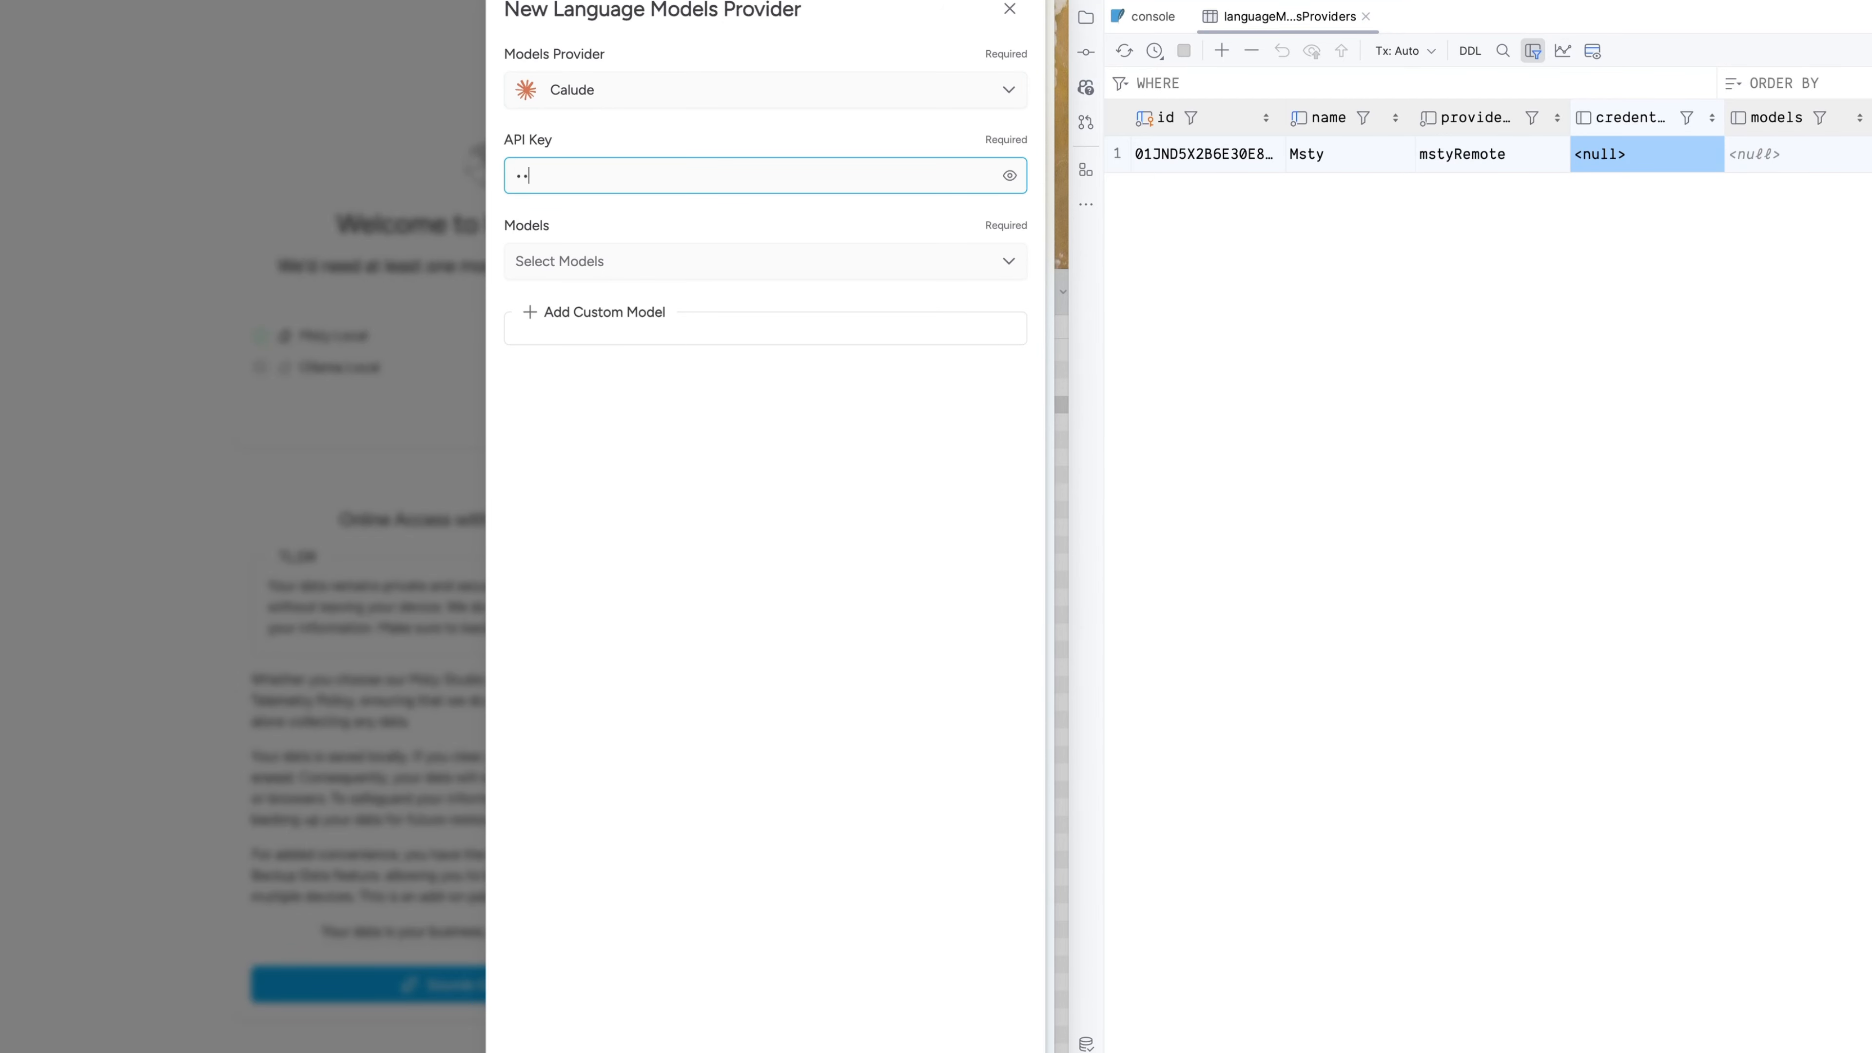
Select Claude 3.7 Sonnet, Claude 3.5 Sonnet Latest and Claude 3 Opus as the new provider's models
left_click(700, 258)
left_click(634, 387)
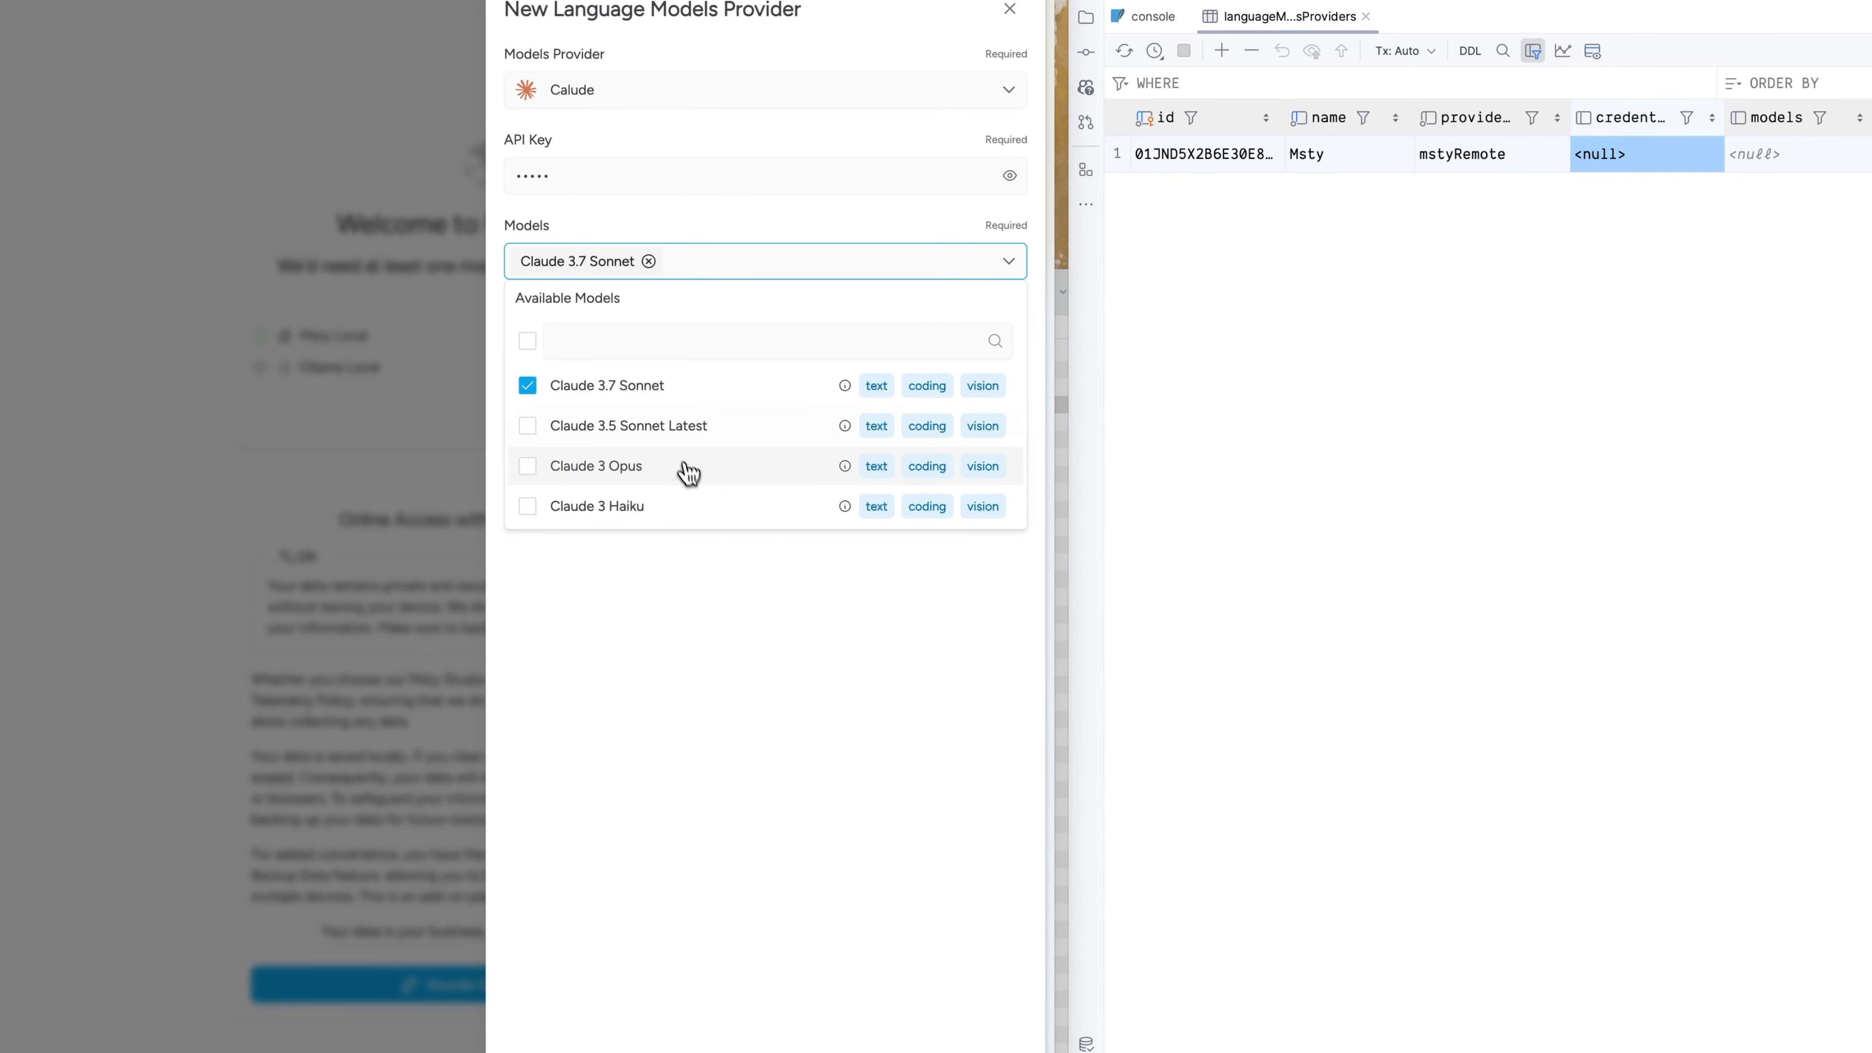
left_click(664, 426)
left_click(660, 468)
left_click(701, 669)
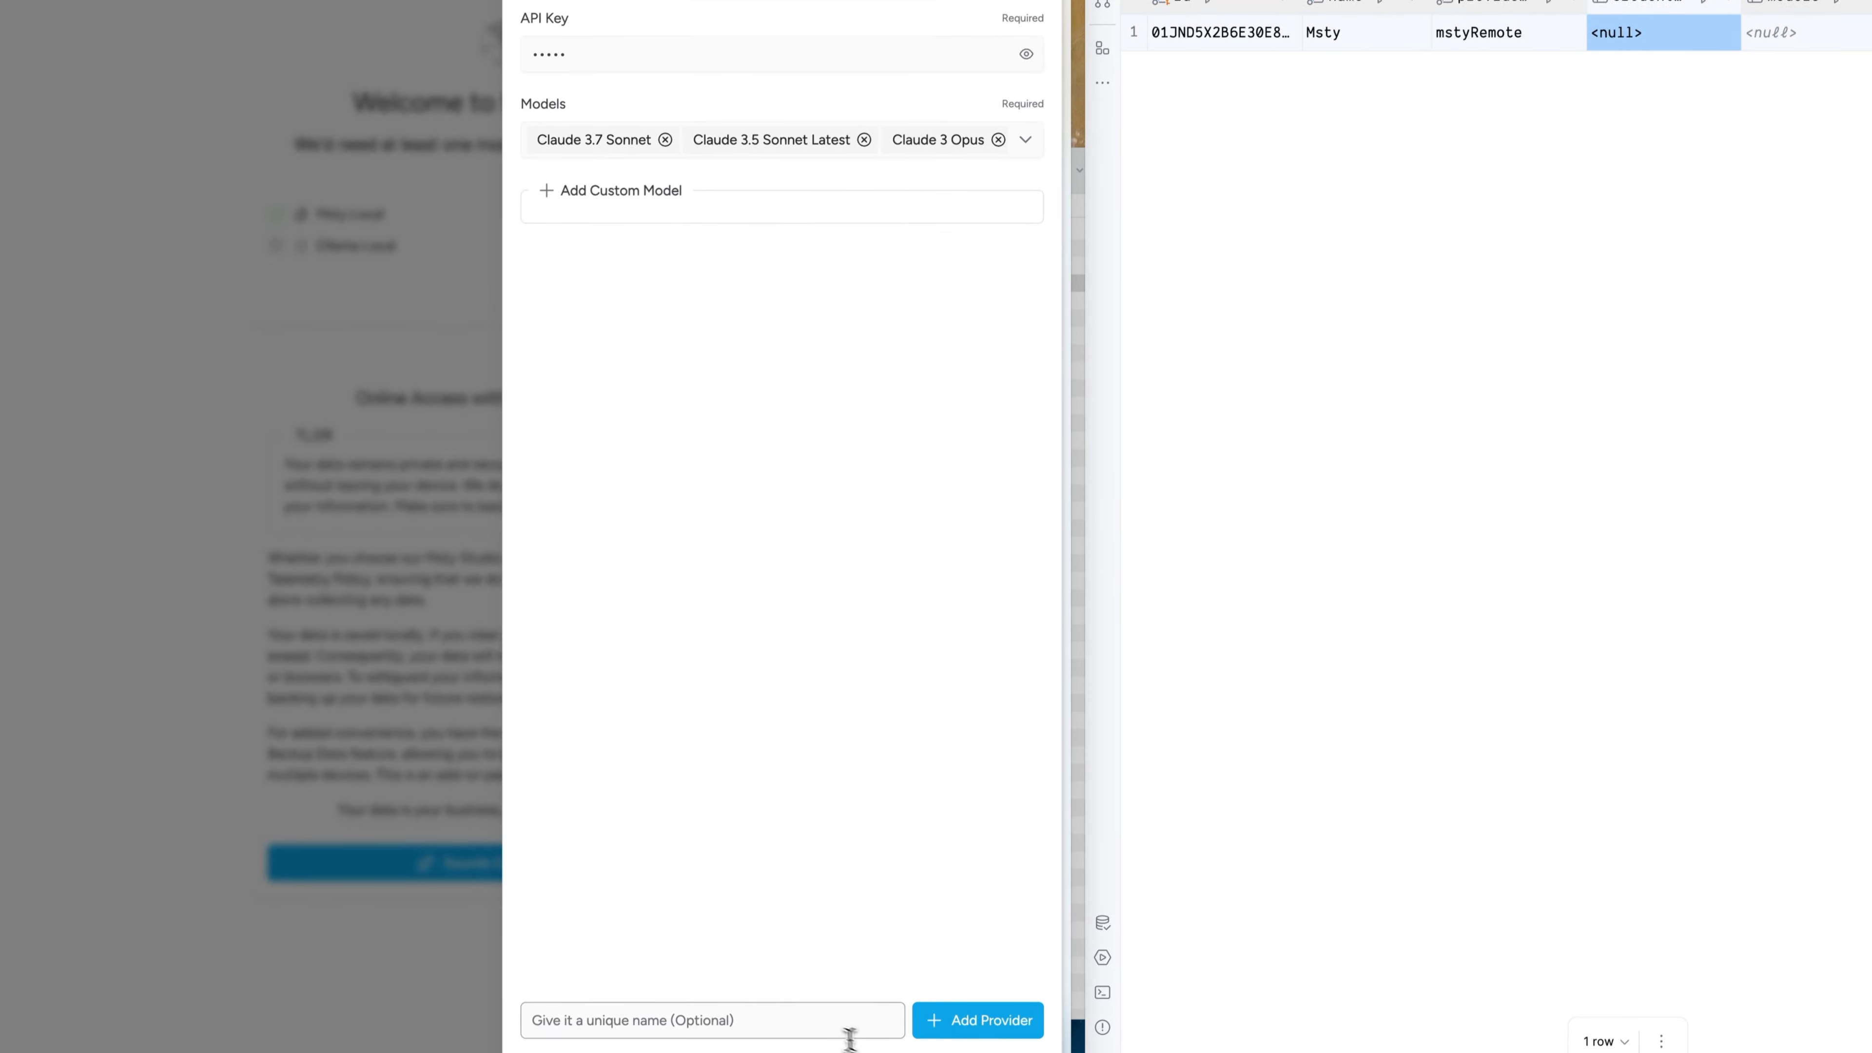
Name the provider Claude Work and add it
left_click(807, 1017)
type("Claude Work")
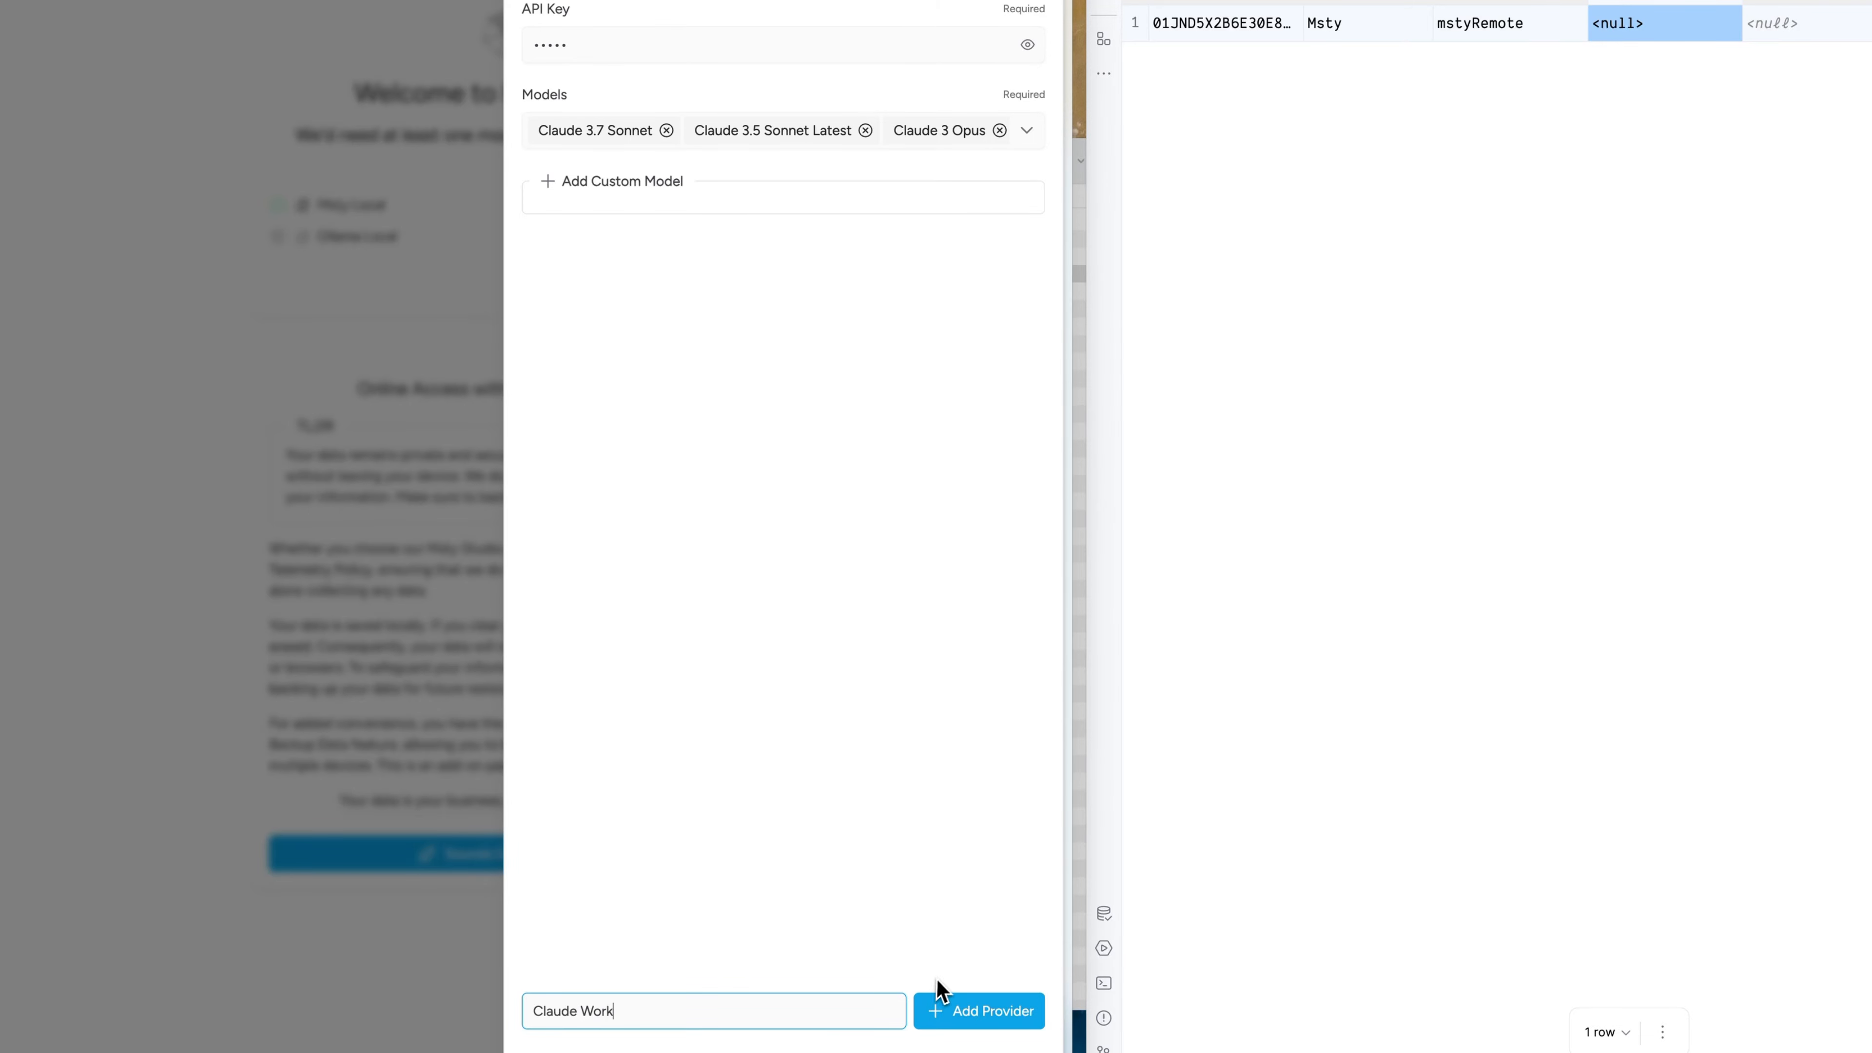
left_click(954, 1010)
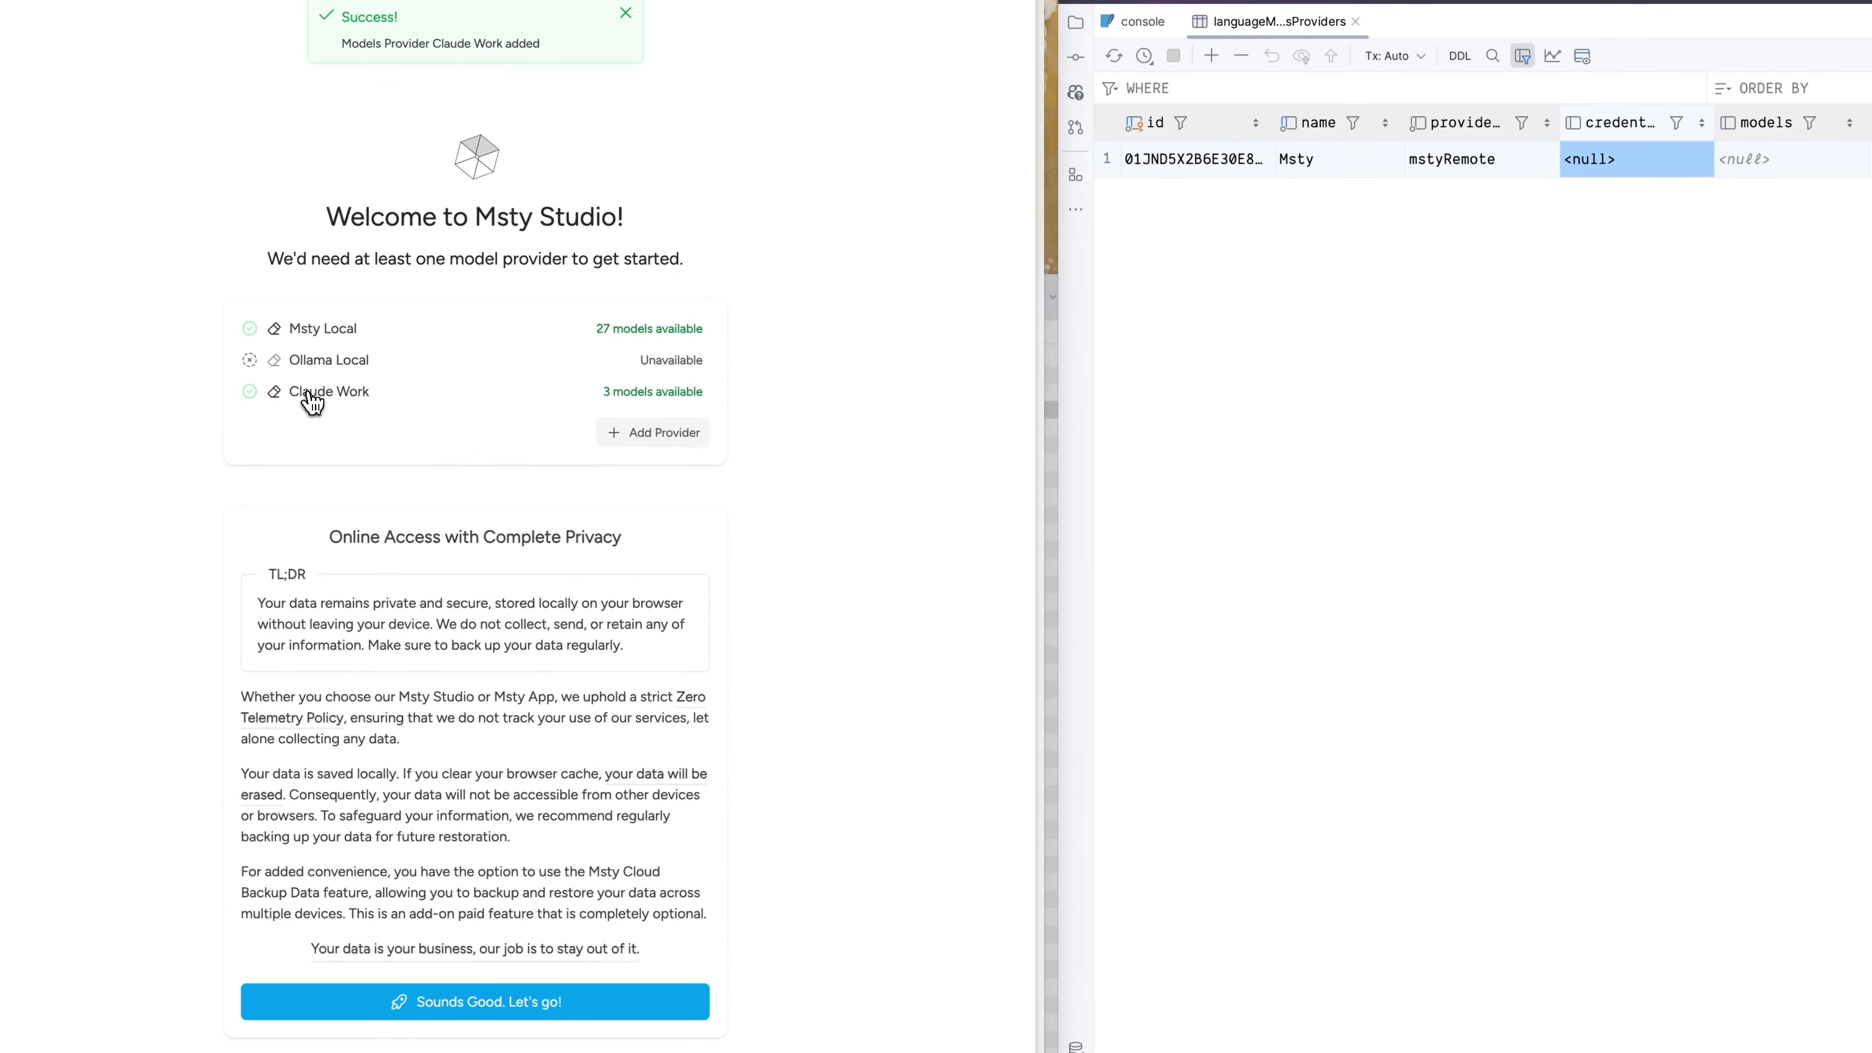
Refresh the languageModelsProviders table data in WebStorm, and reload the Msty Studio page in the browser without cache
left_click(1215, 119)
left_click(857, 109)
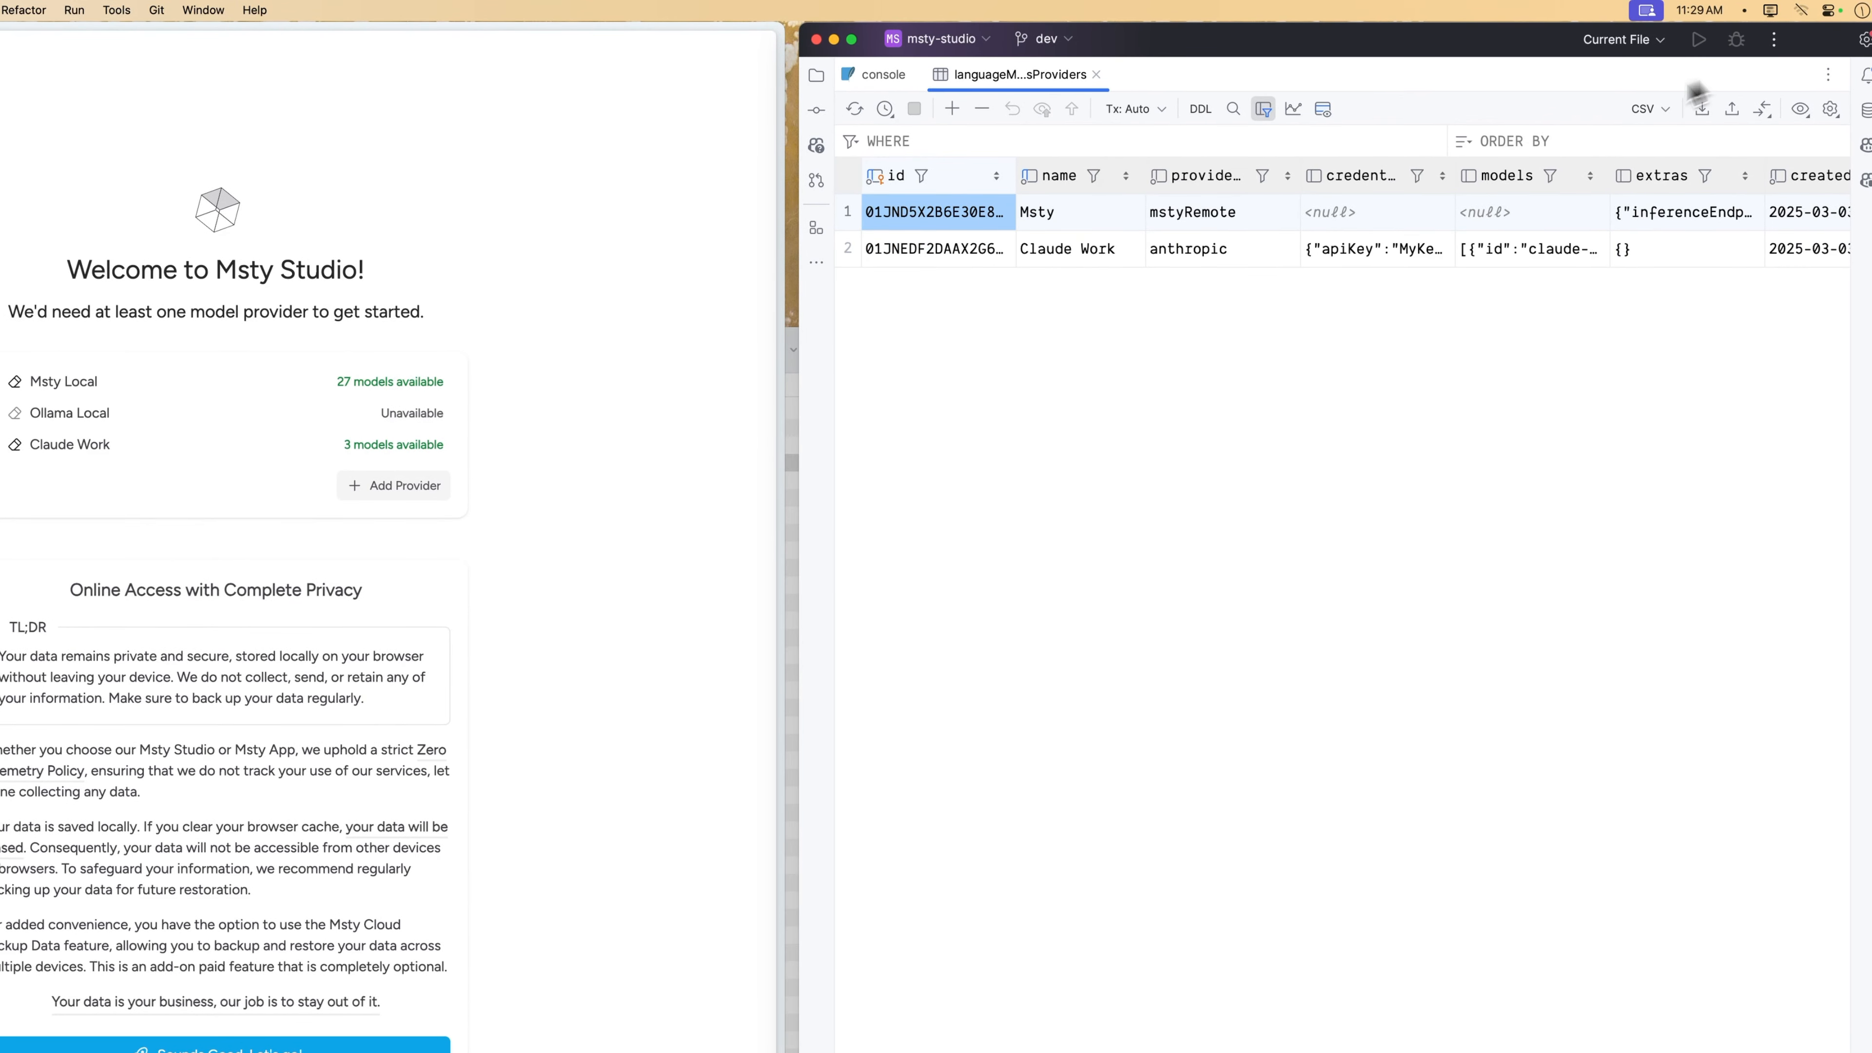
left_click(560, 373)
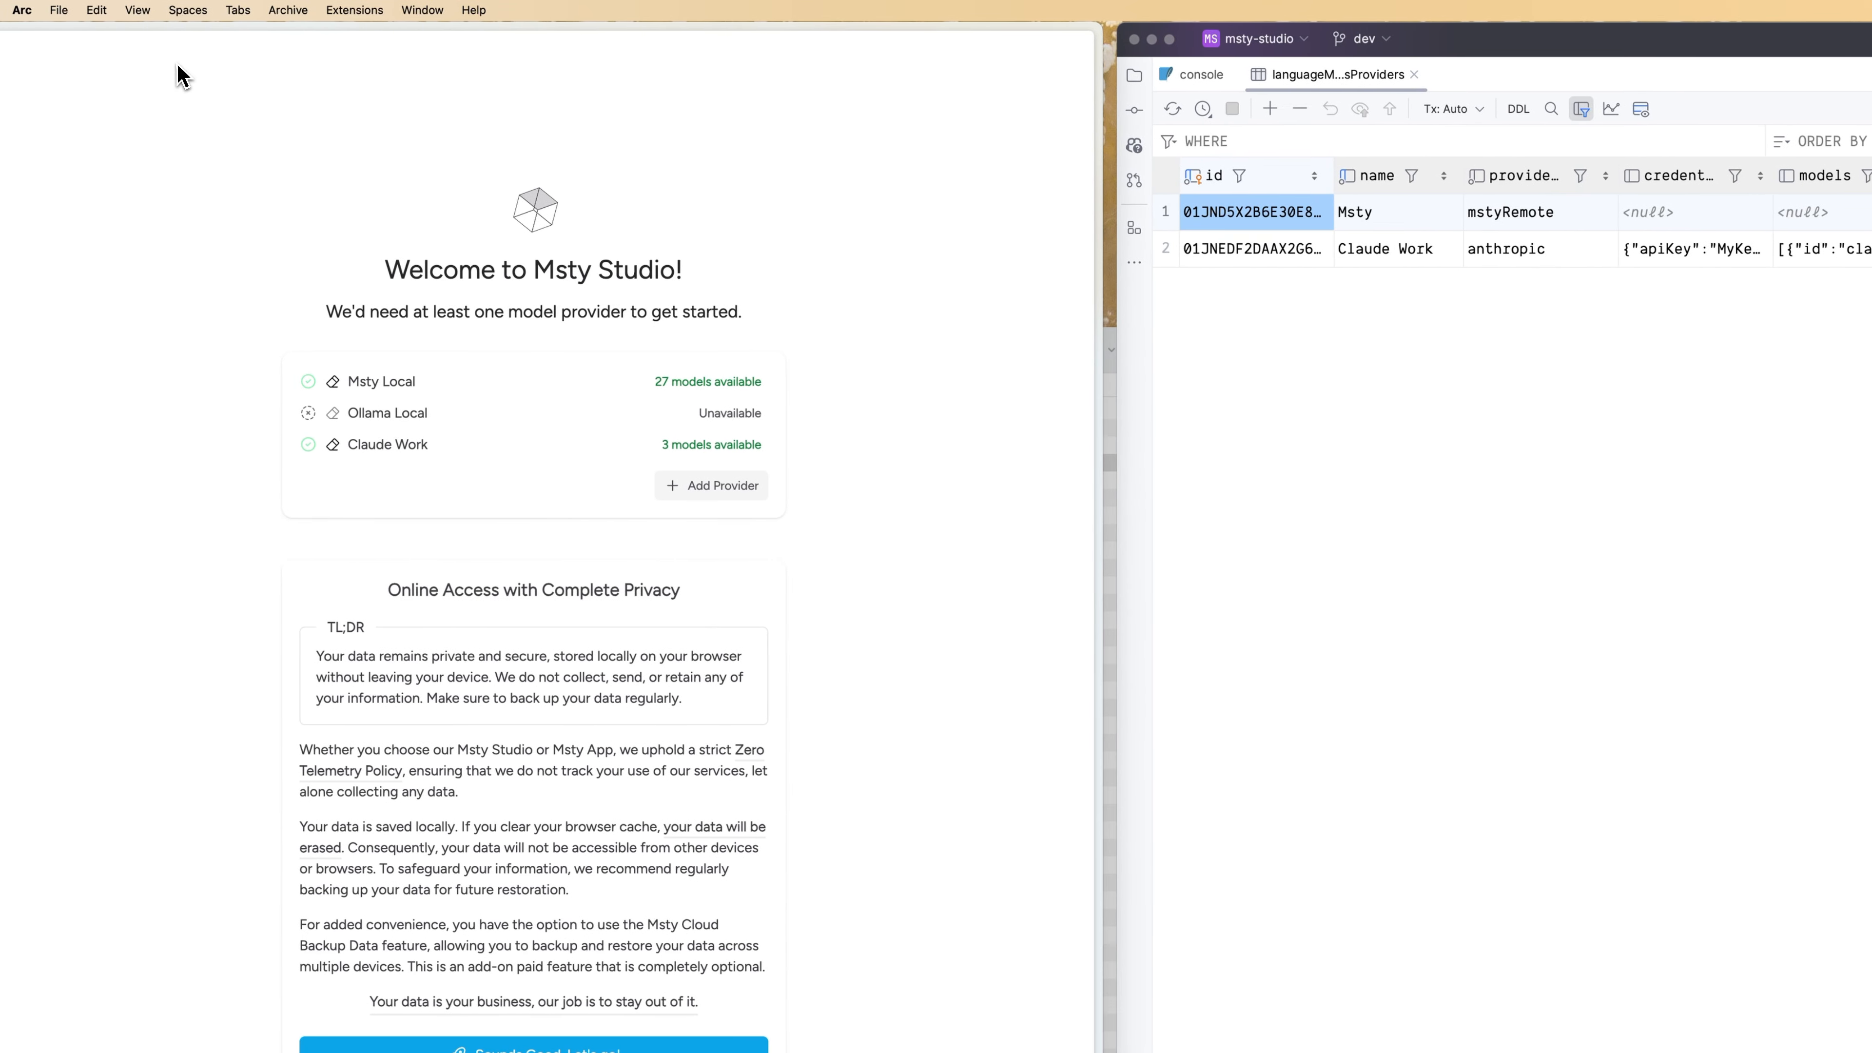
key("super+shift+r")
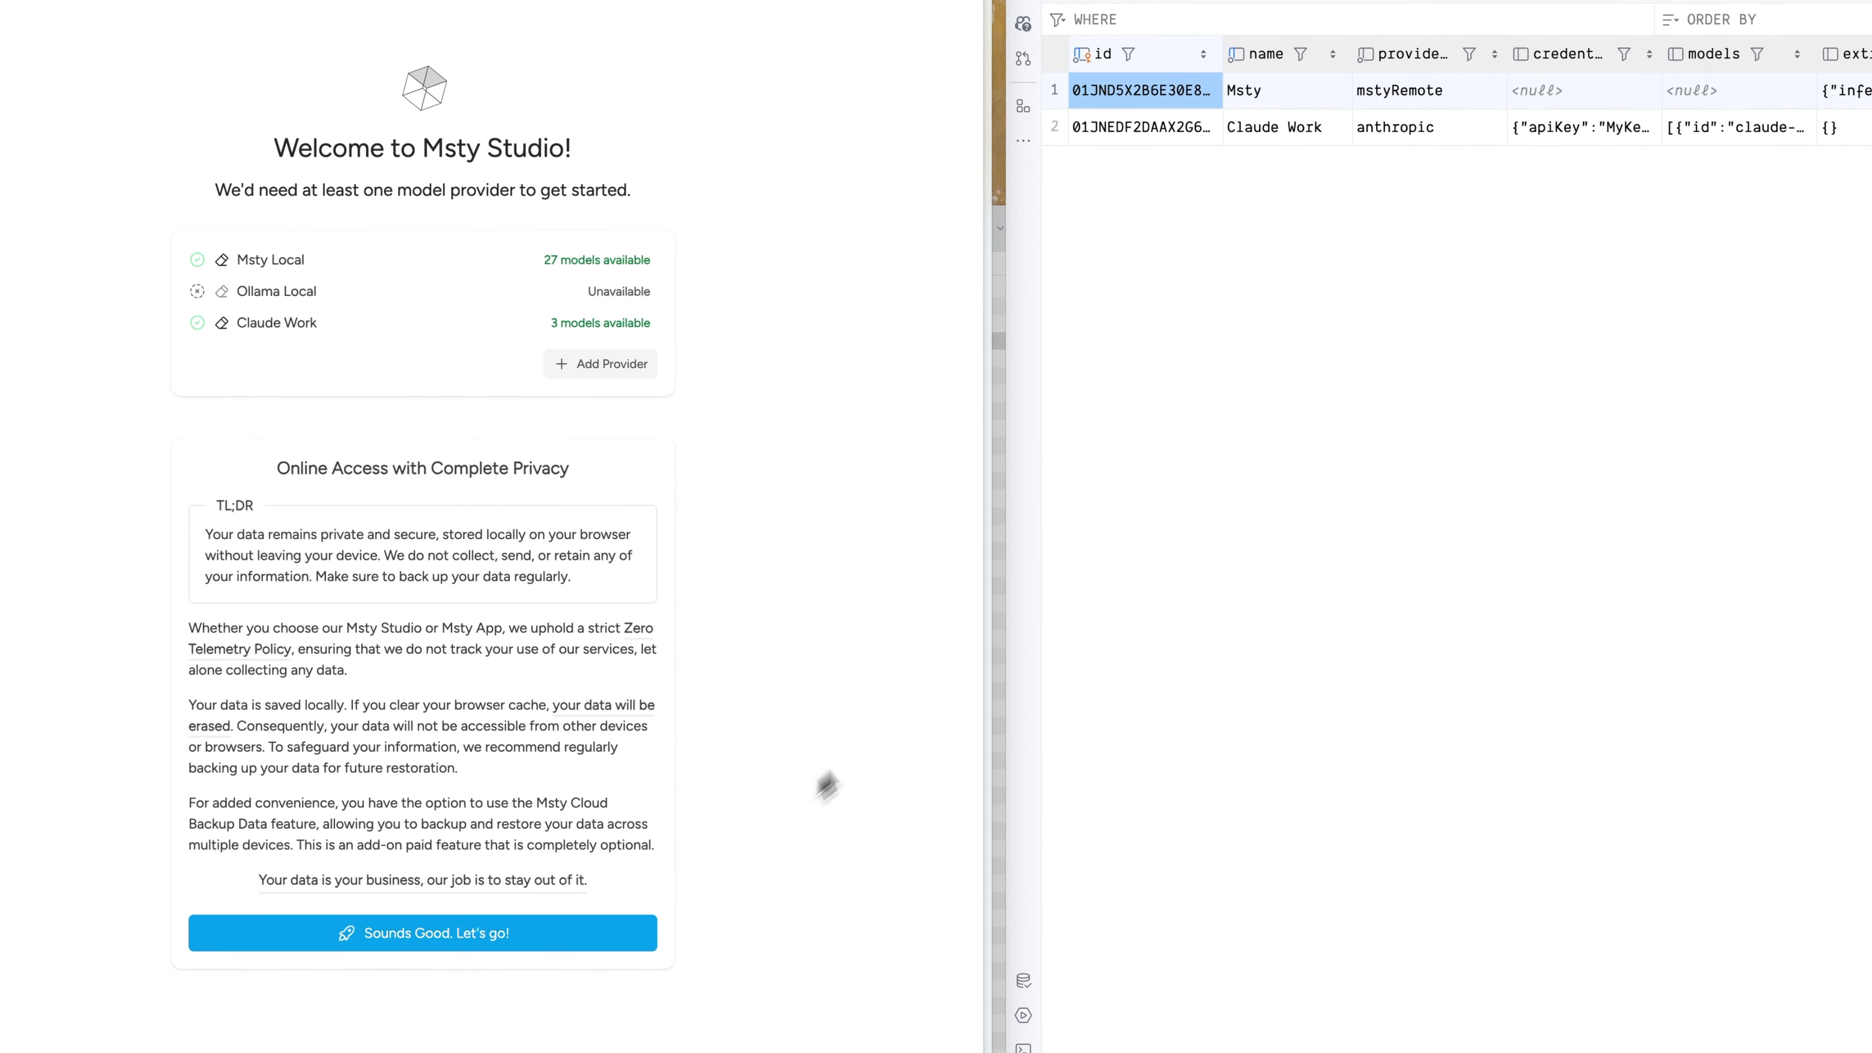
Move the WebStorm window out of the way and widen the browser window to the full screen width
left_click_drag(1300, 73, 1871, 73)
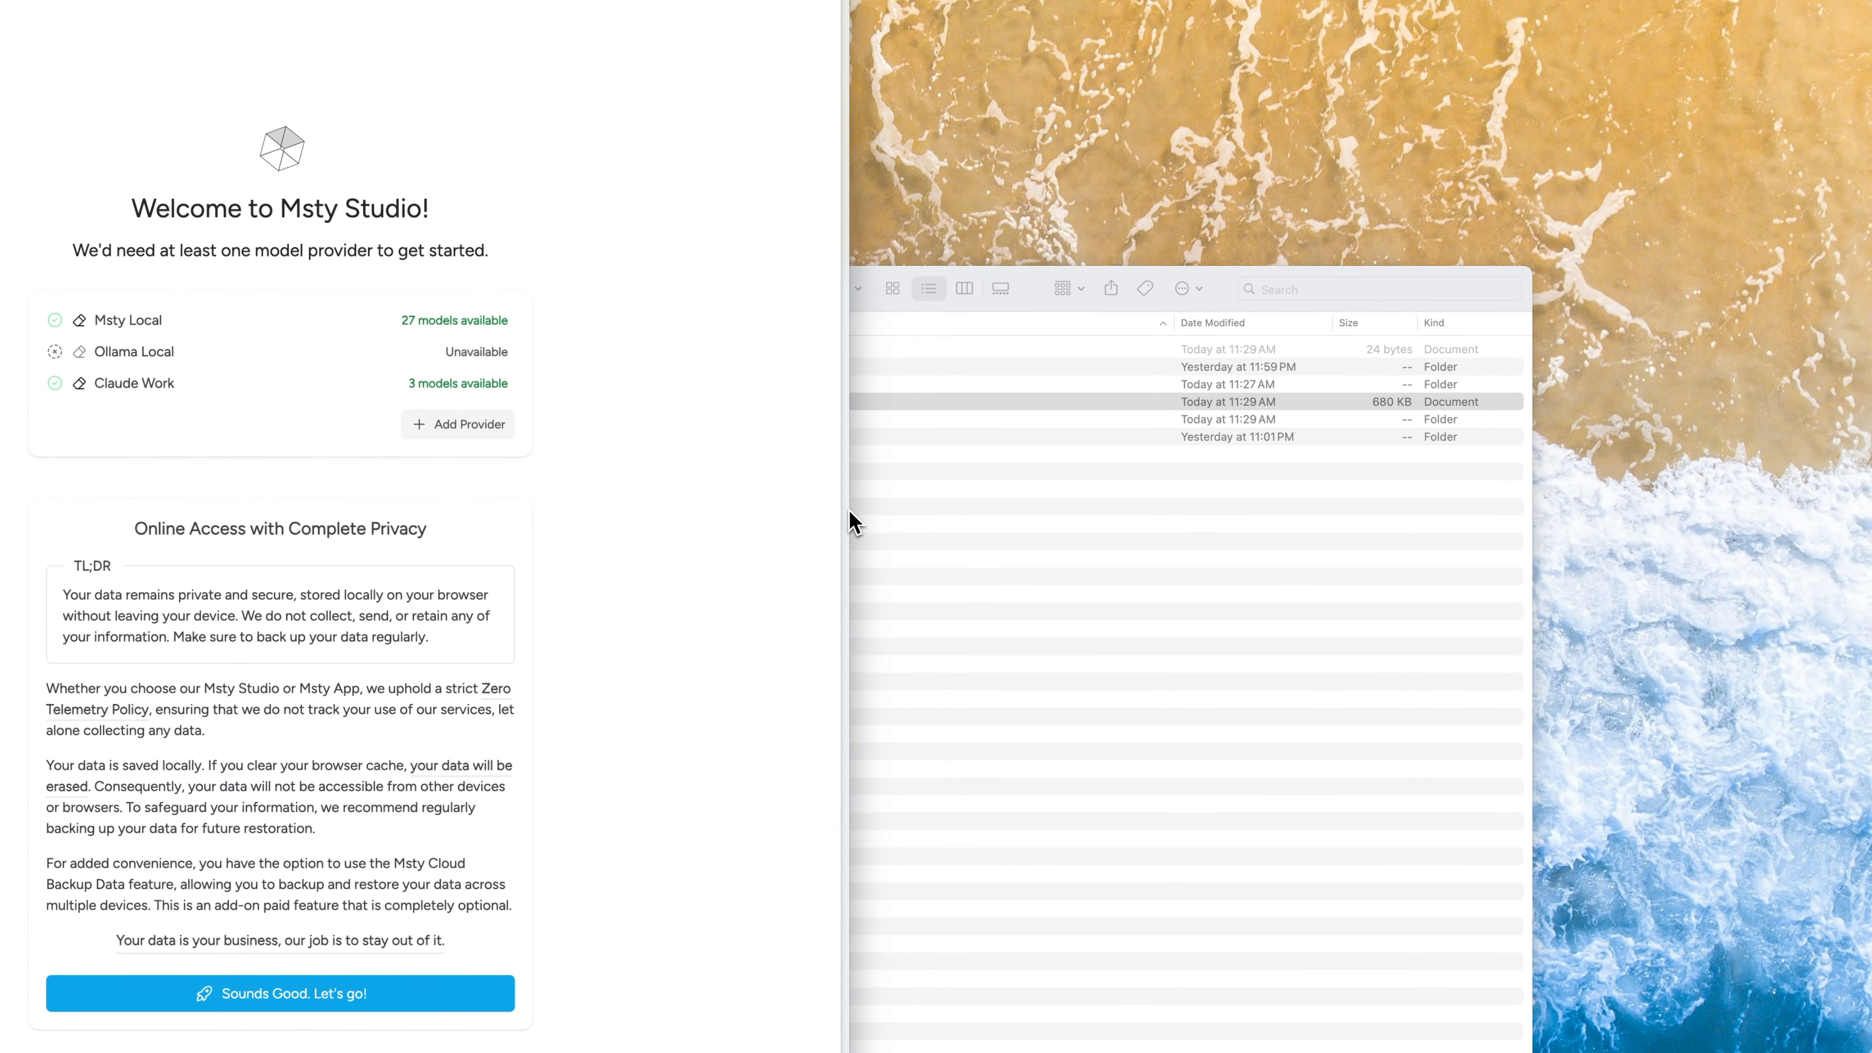
left_click_drag(849, 519, 1868, 480)
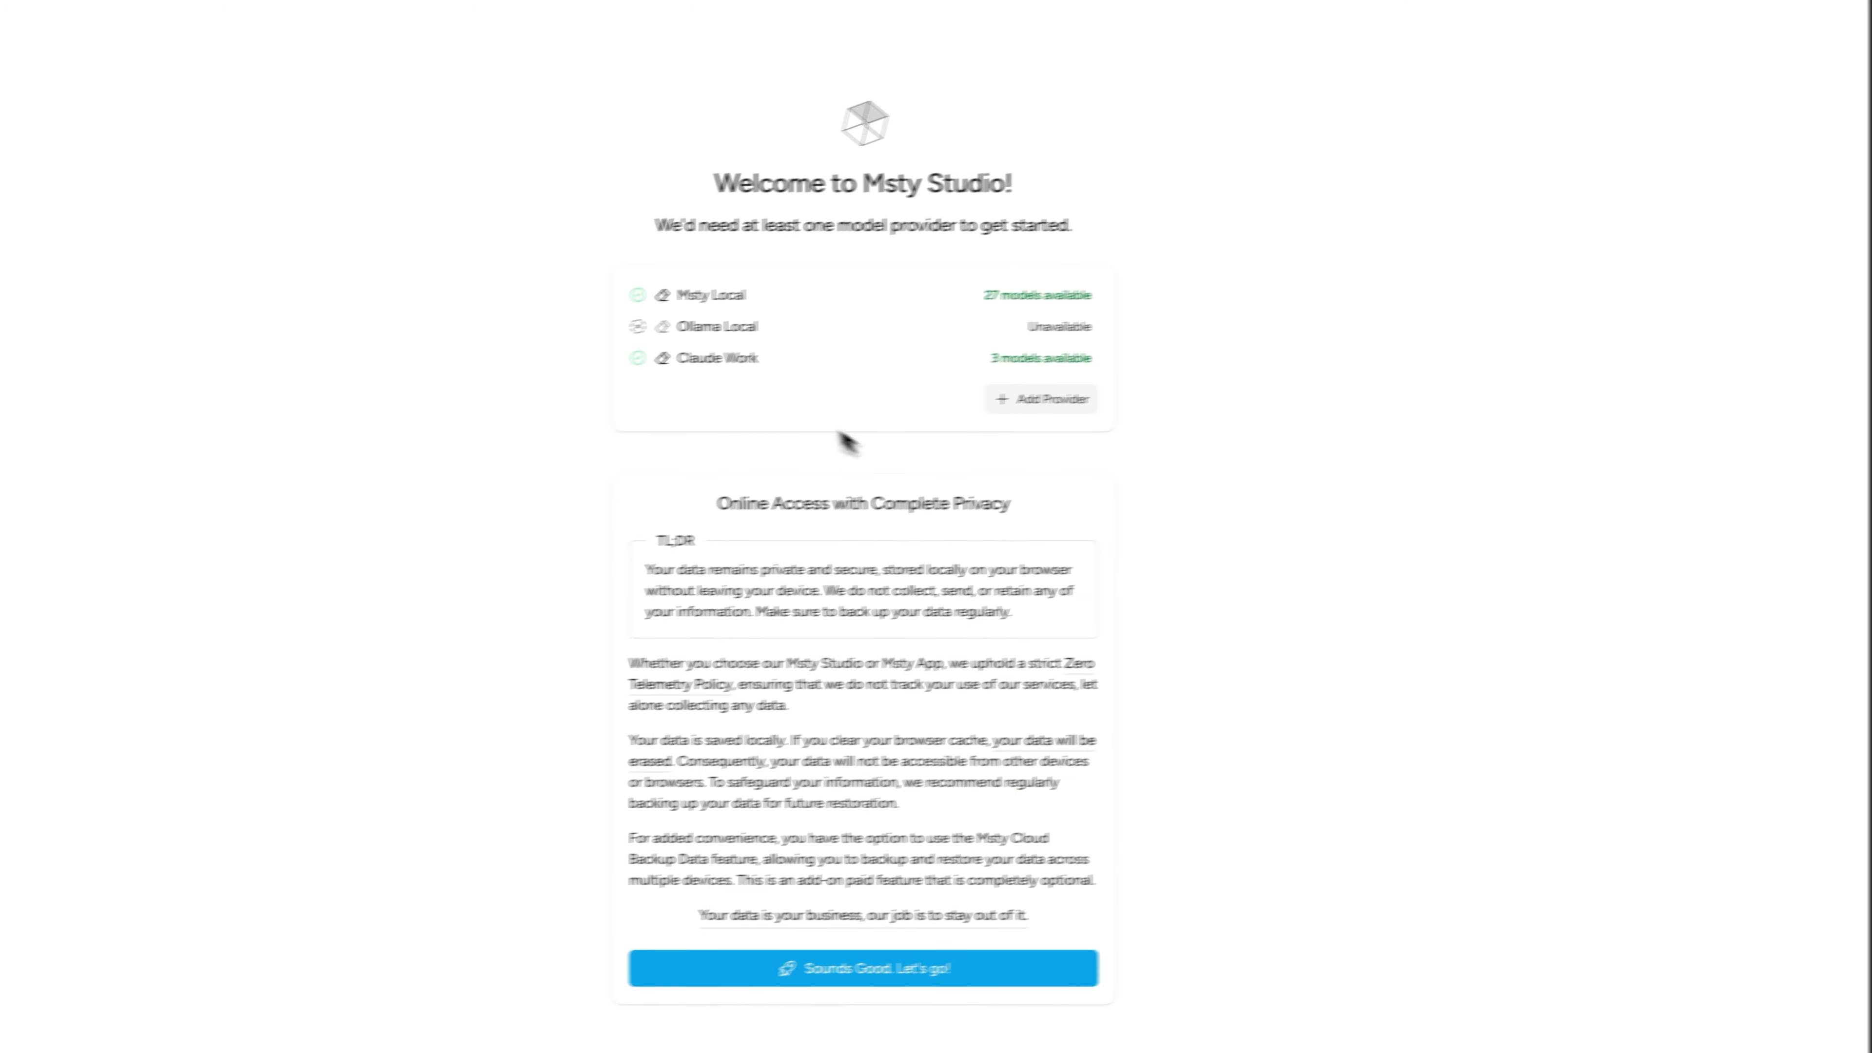
Delete the Claude Work provider in Msty Studio
left_click(552, 368)
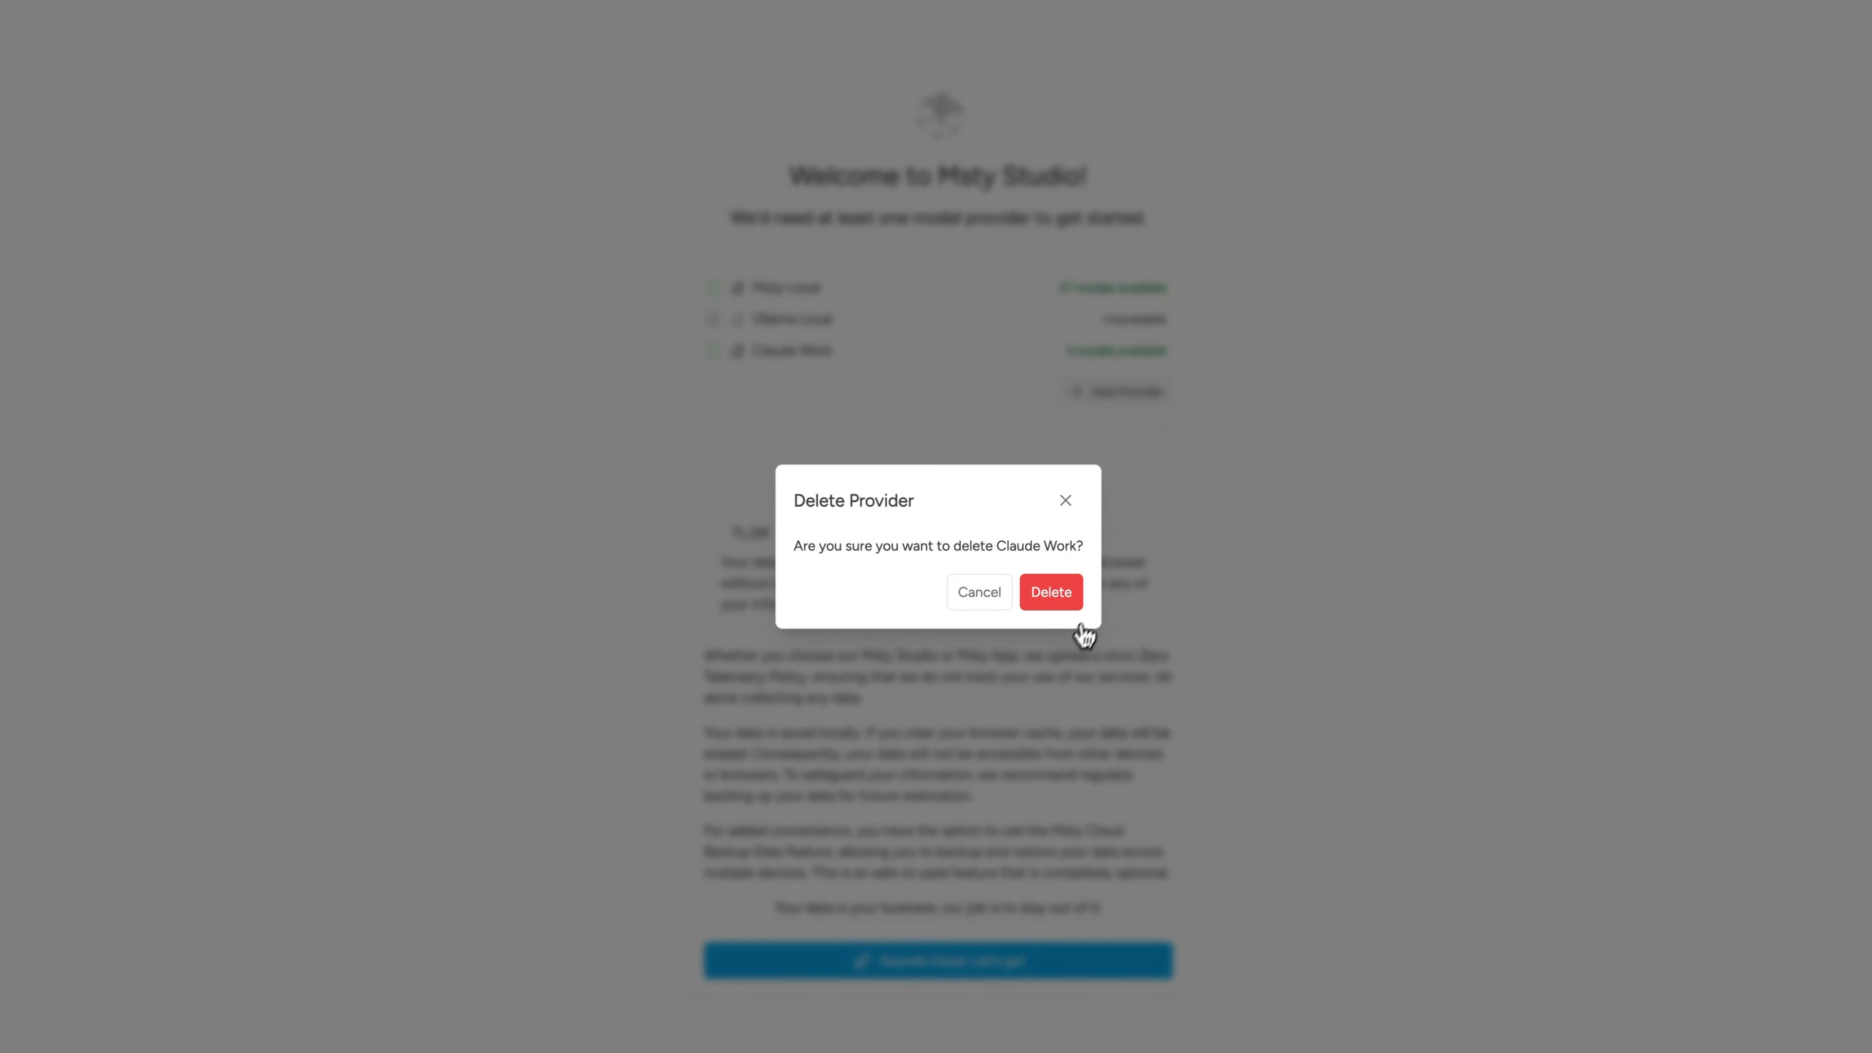
left_click(1072, 599)
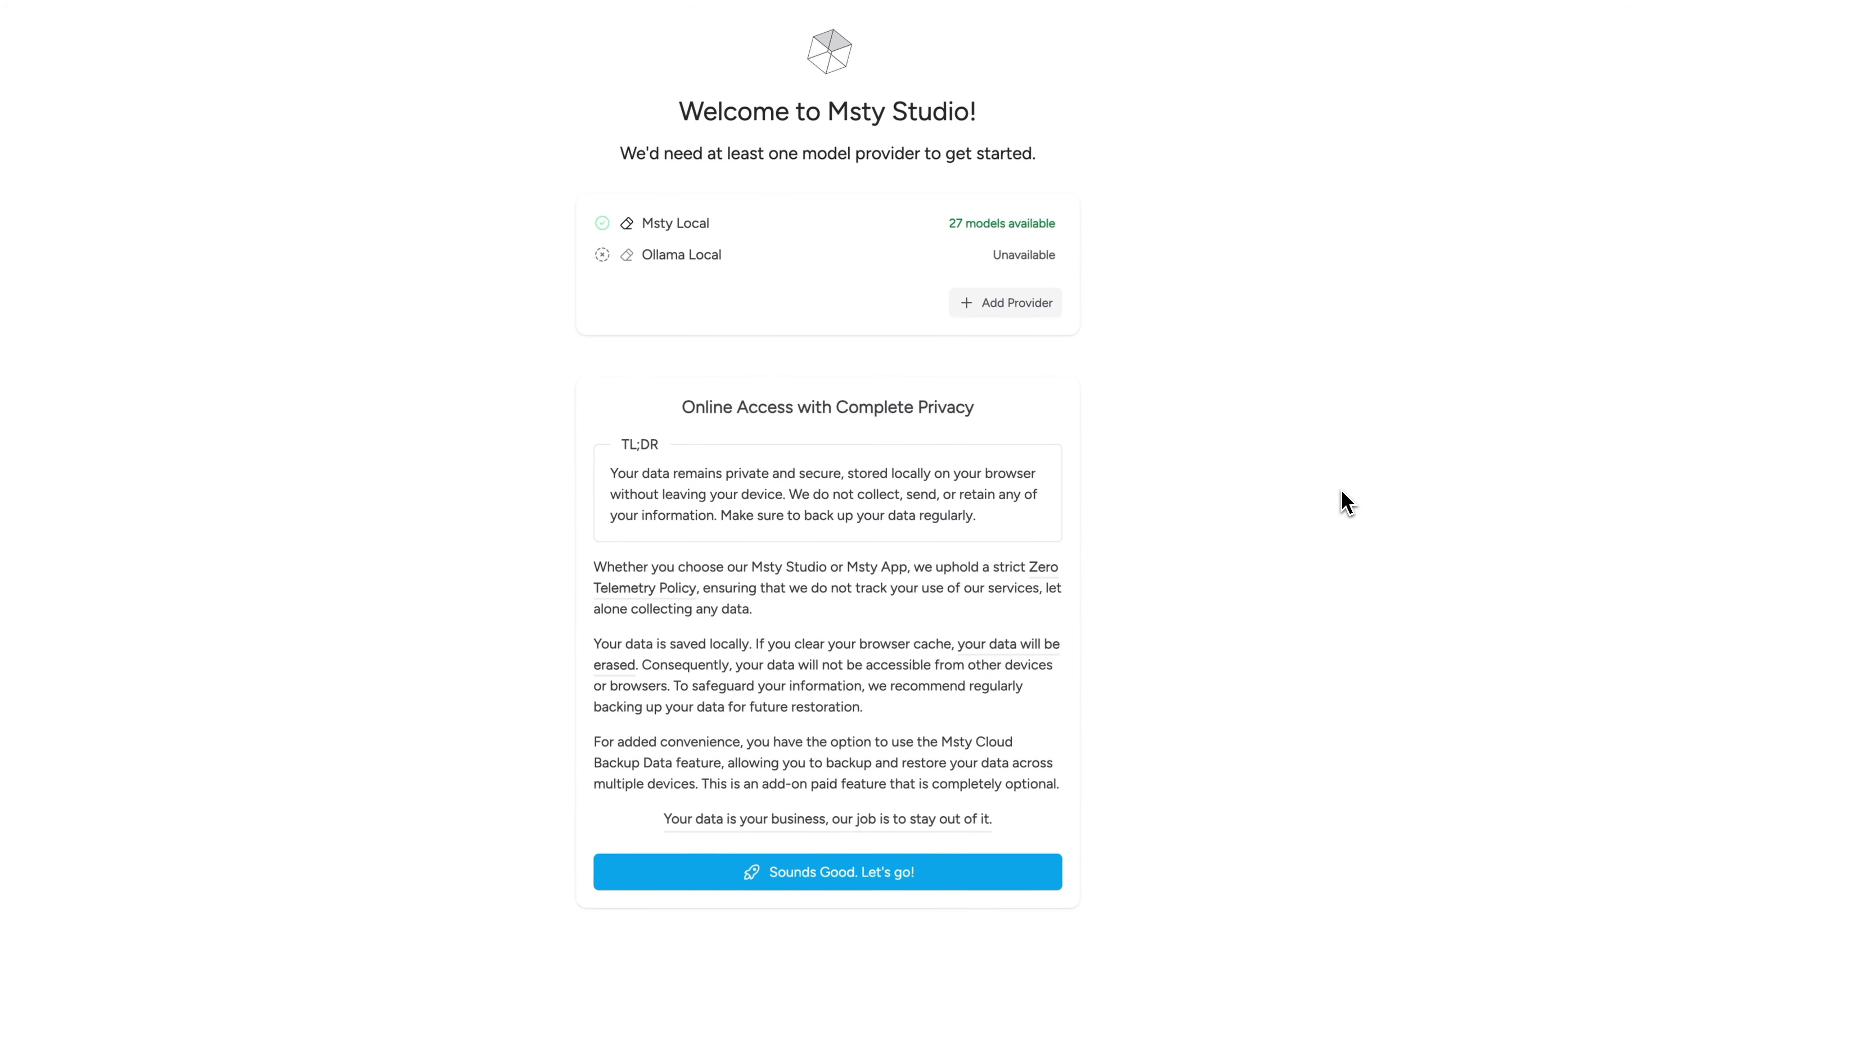